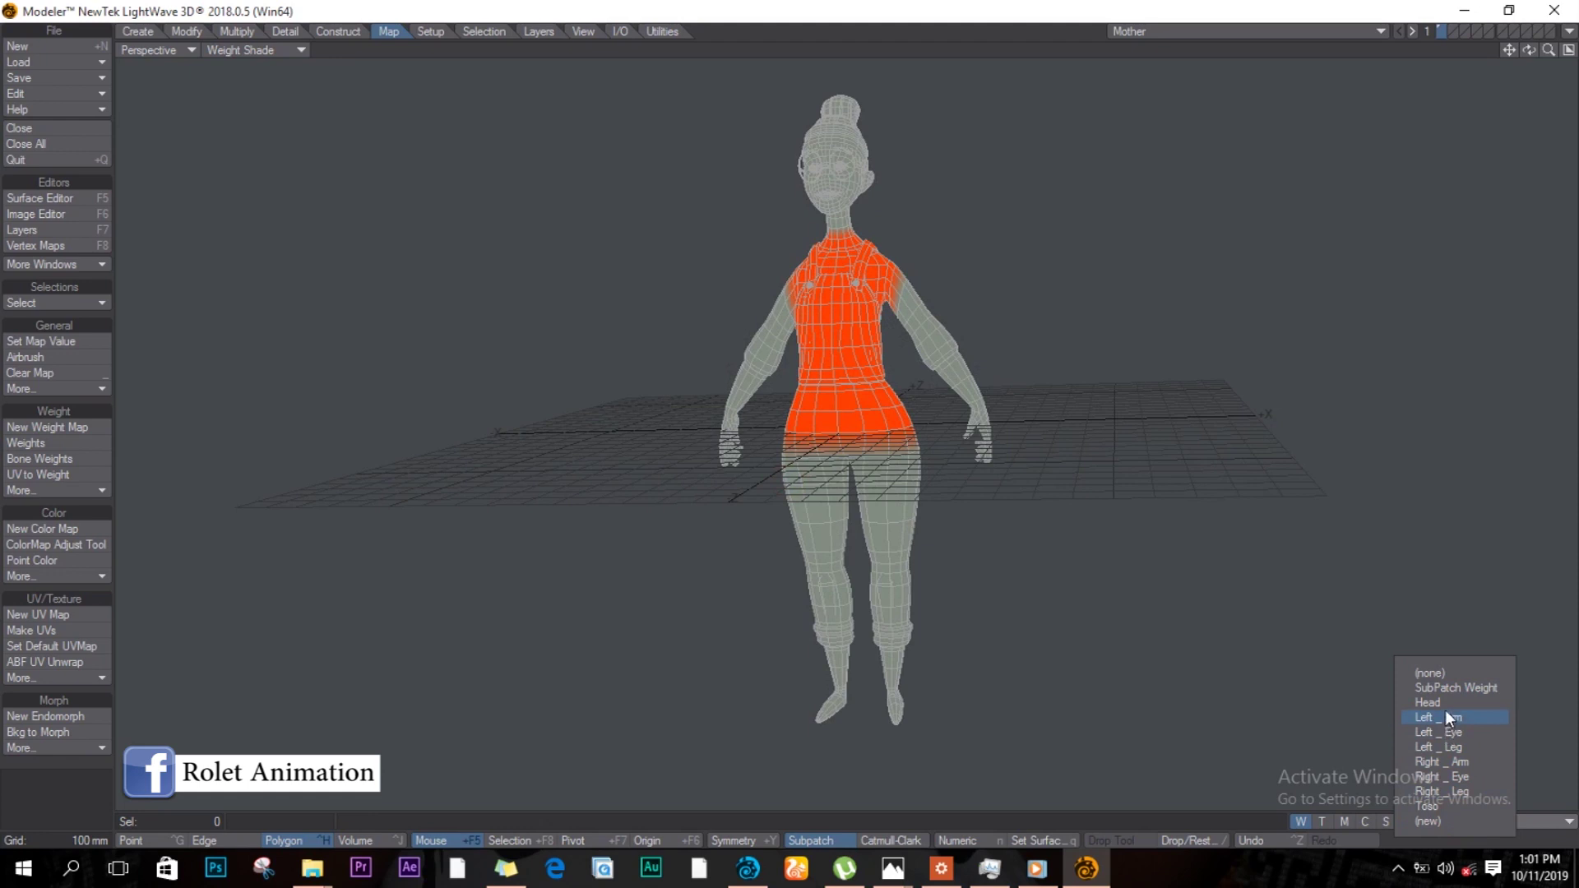
Step: Show the Head weight map on the finished character in the shaded perspective view
left_click(1446, 703)
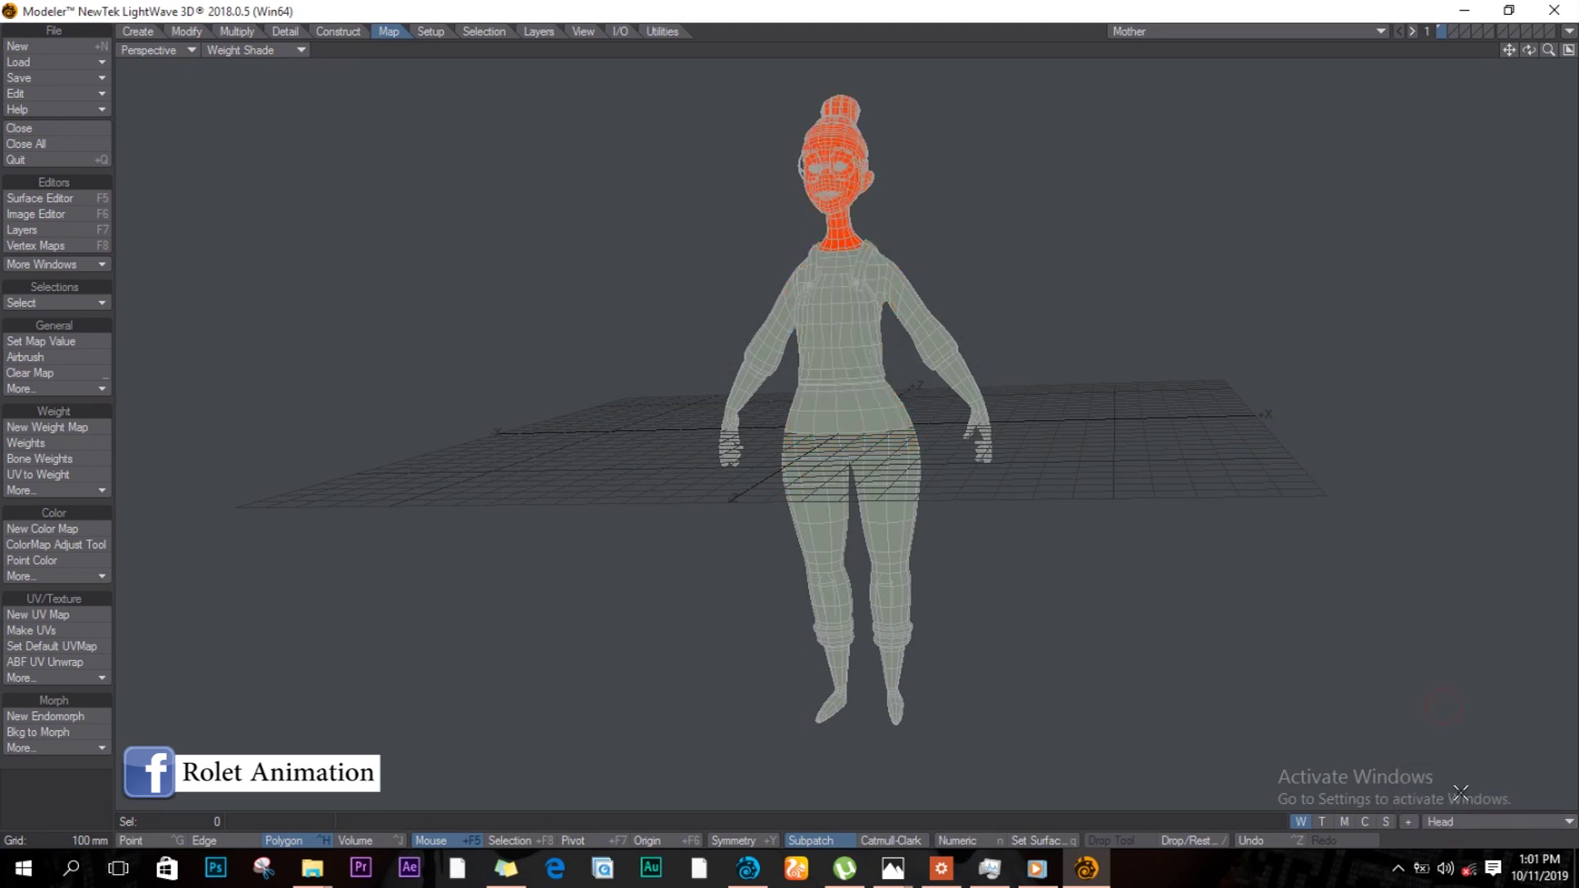
left_click(1499, 823)
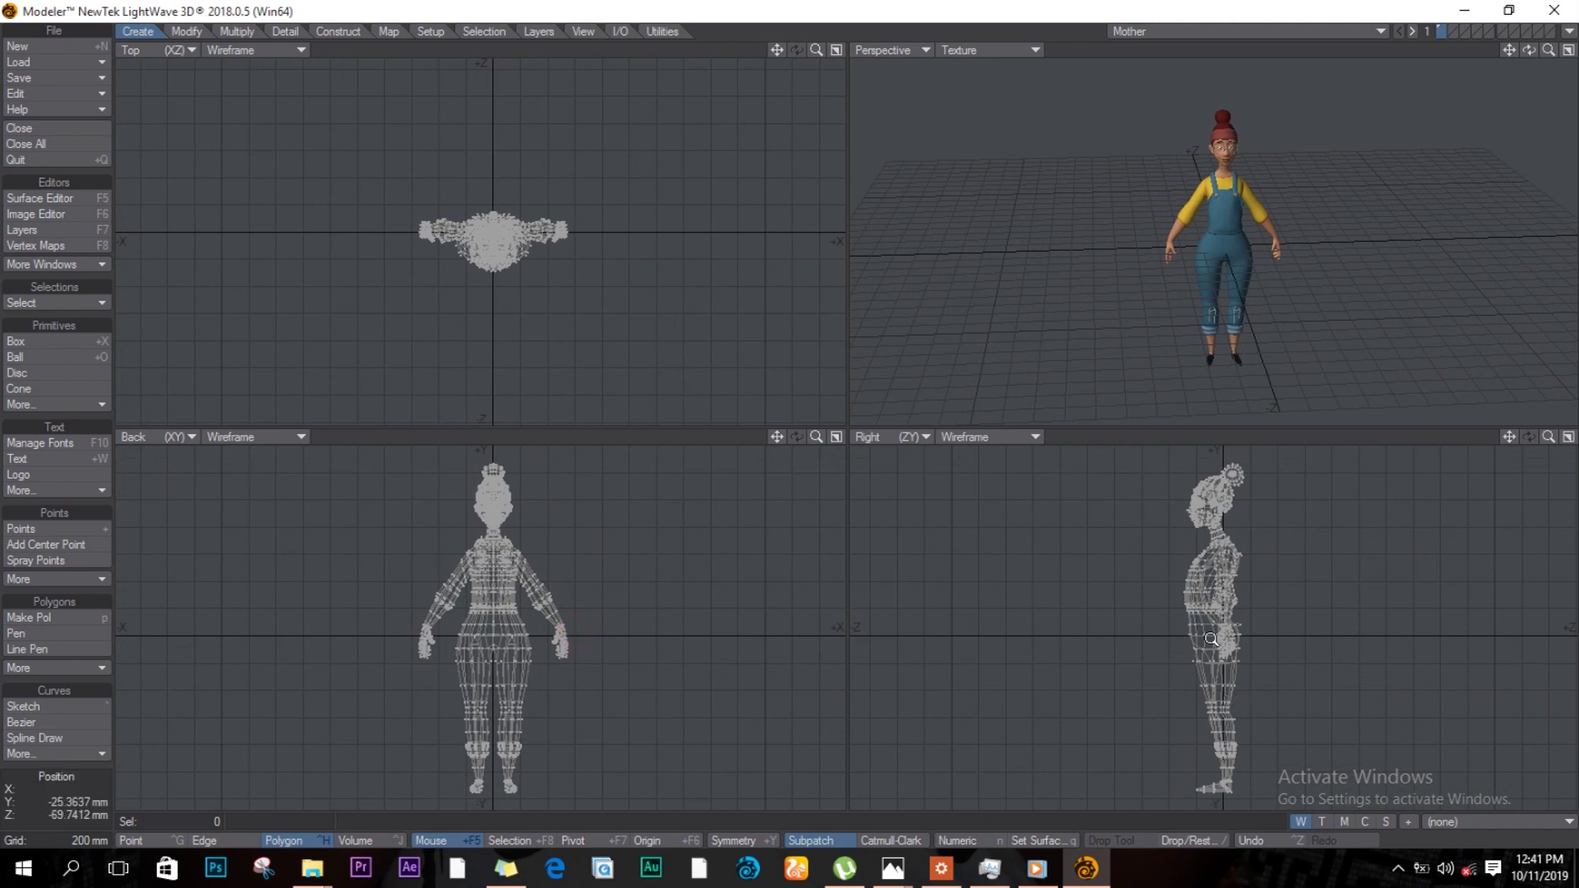
Step: Cut the entire connected skeleton out of the character layer, paste it into layer 2, and return to layer 1
left_click_drag(1215, 637, 1480, 699, "ctrl+alt")
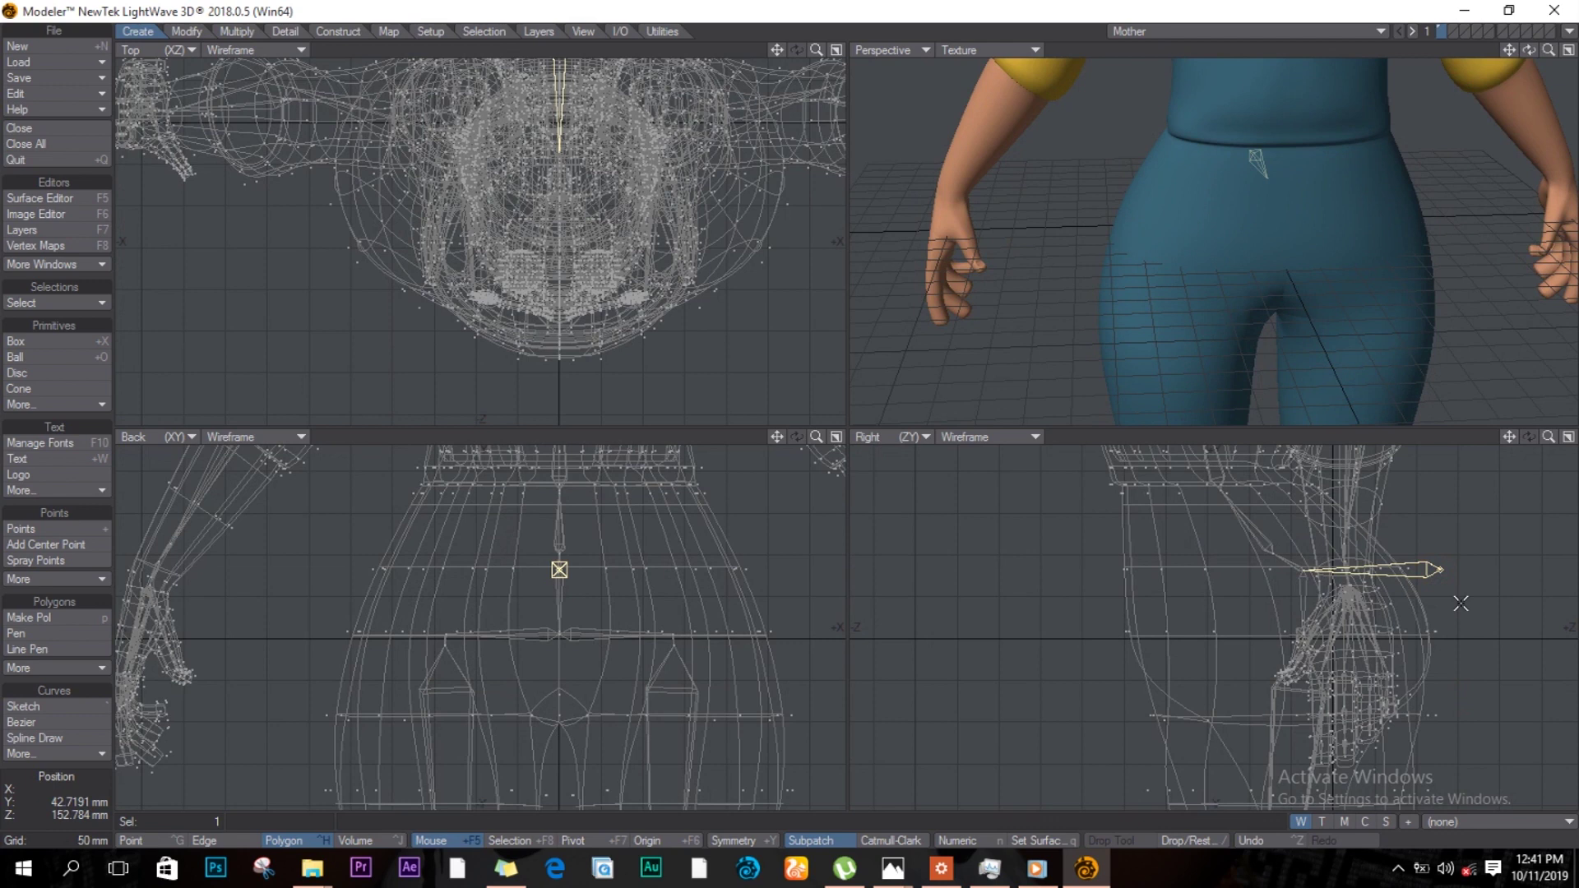
double_click(1428, 566)
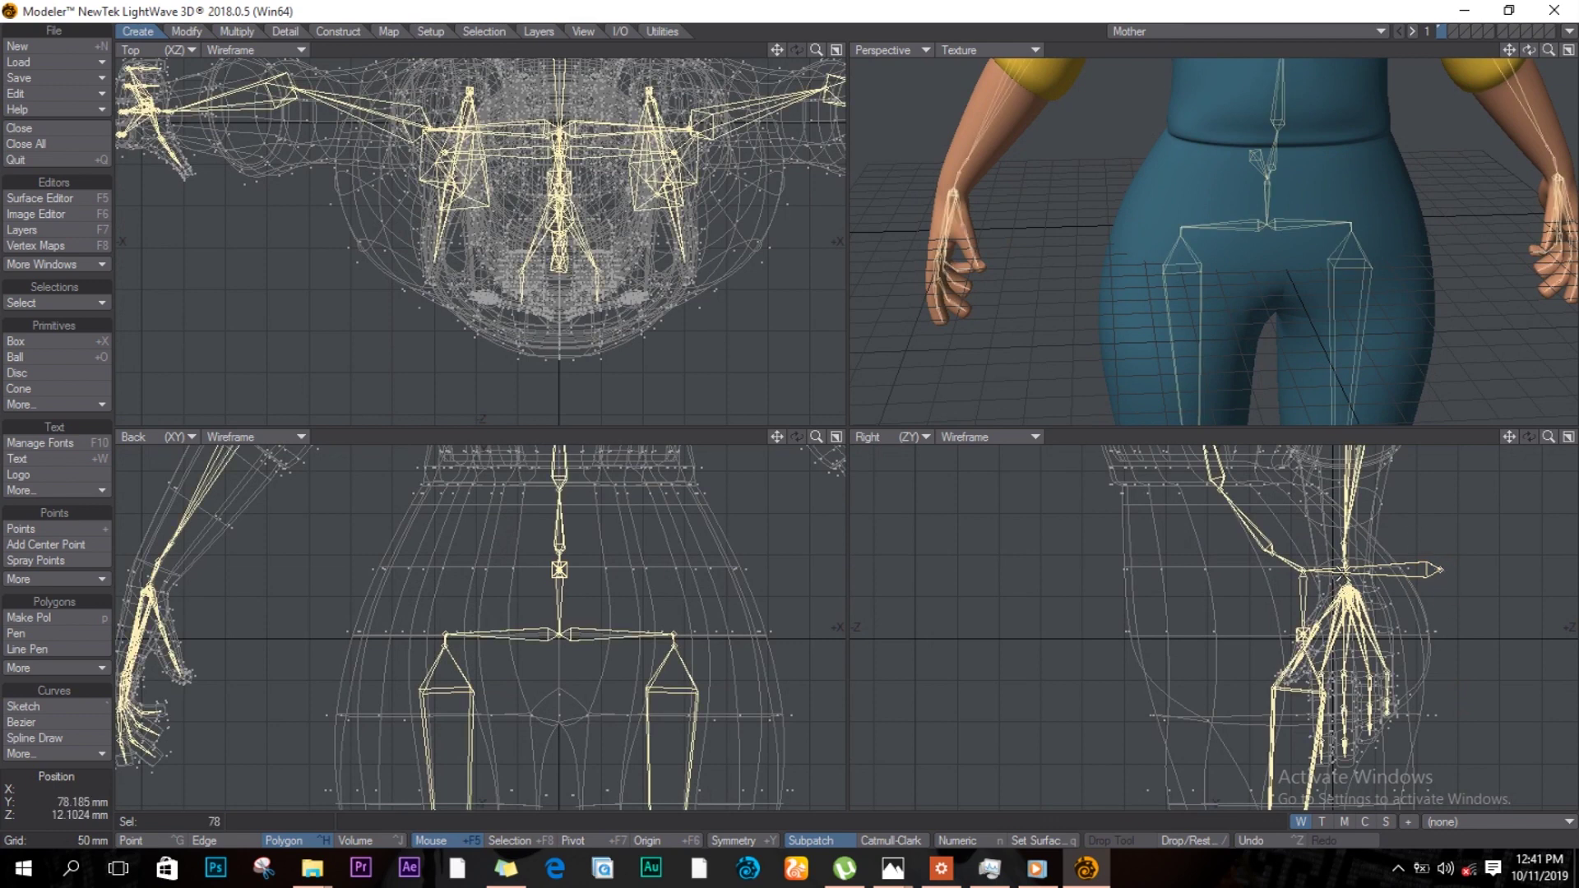
key("ctrl+x")
left_click(1454, 29)
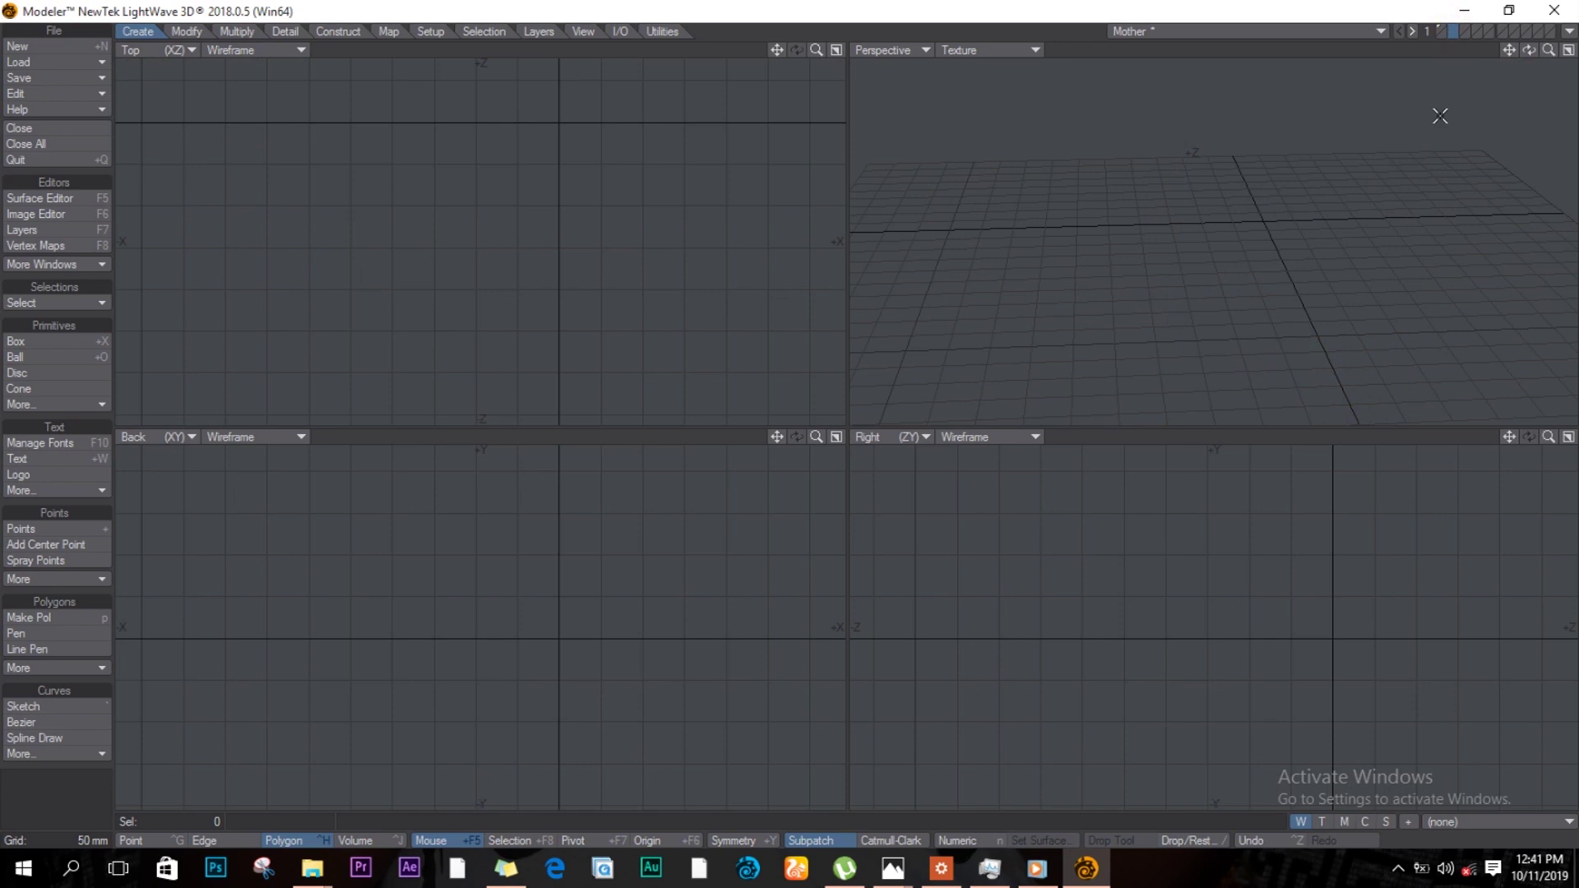
key("ctrl+v")
key("1")
key("a")
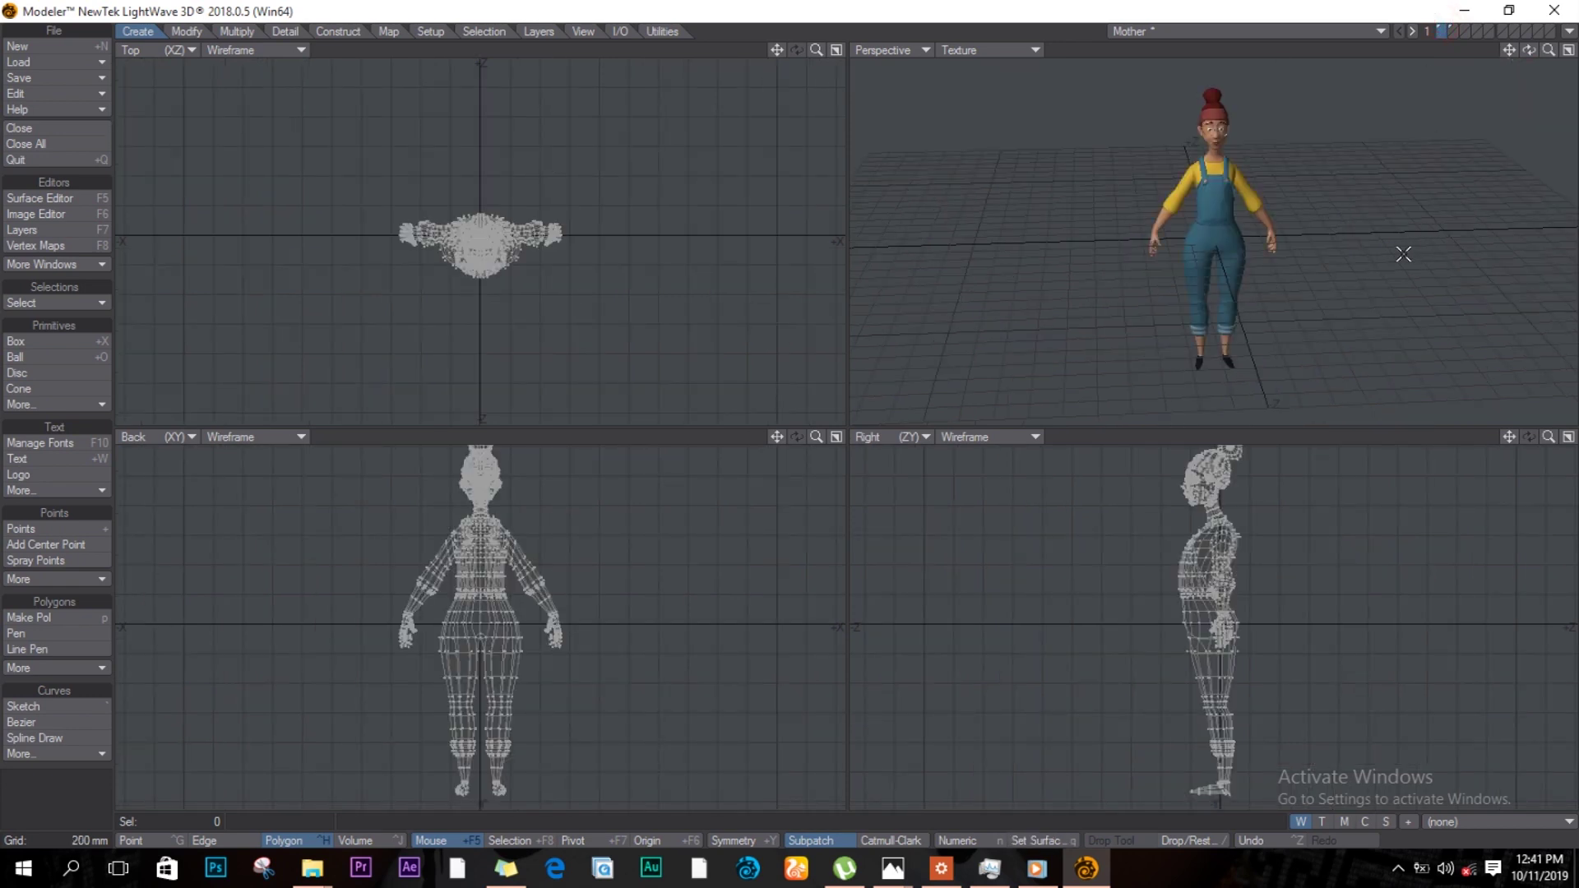
Step: Select all connected polygons of the character's left eyeball
left_click_drag(576, 761, 642, 608, "ctrl+alt")
left_click_drag(642, 609, 617, 873, "alt")
left_click_drag(560, 645, 603, 796, "alt")
left_click_drag(539, 688, 705, 713, "ctrl+alt")
left_click_drag(593, 704, 659, 741, "alt")
left_click_drag(601, 676, 646, 666, "ctrl+alt")
left_click_drag(1313, 271, 1328, 278)
key("bracketright")
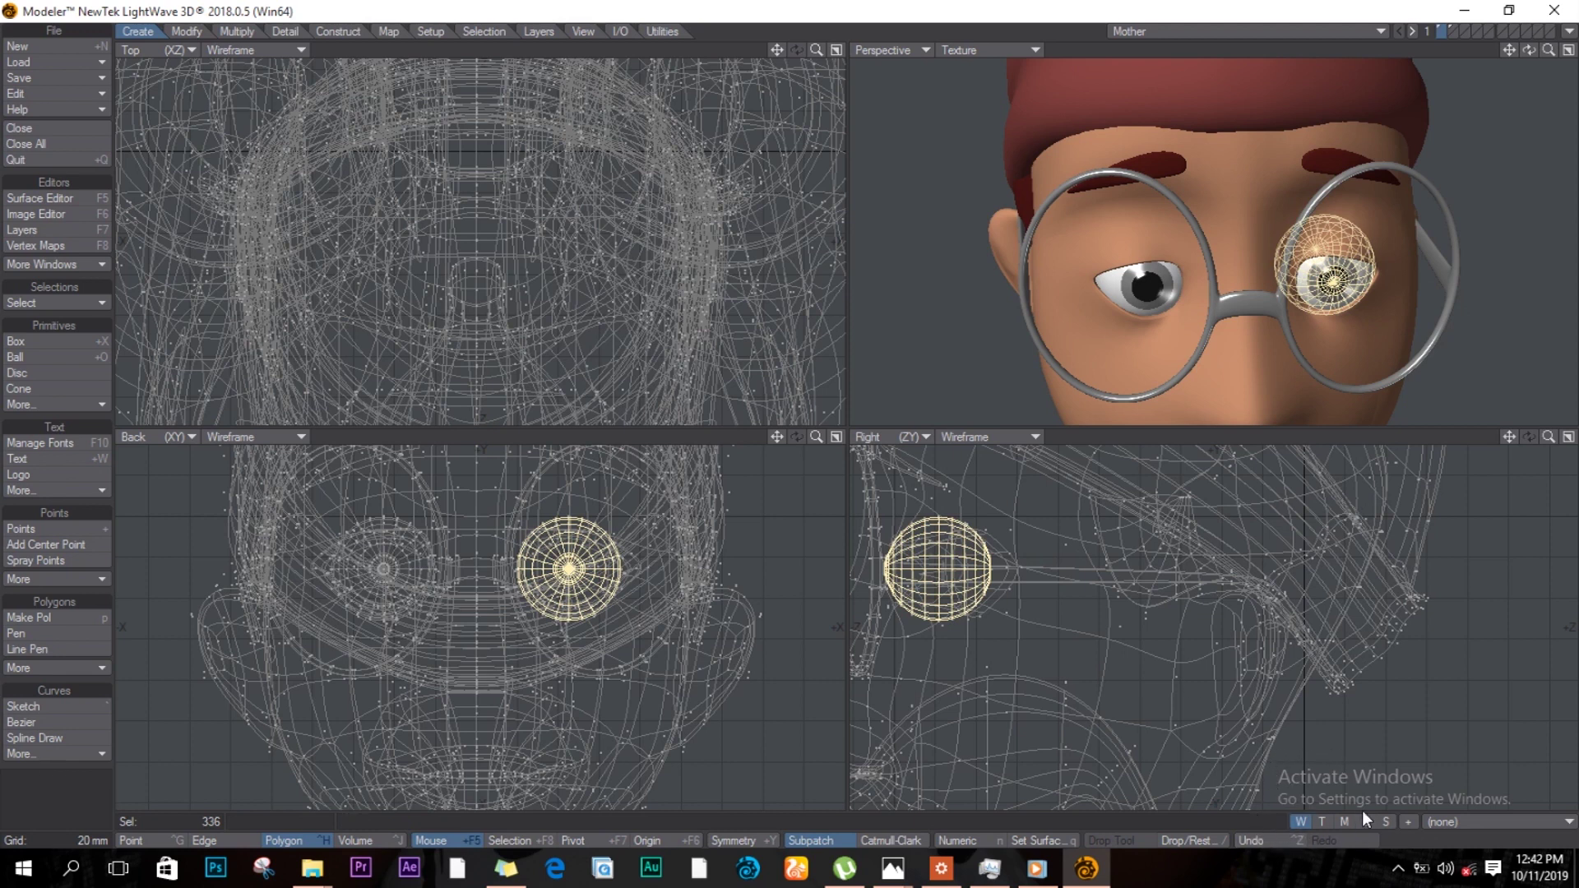
Step: Create a new weight map named "Left _ Eye" with an initial value of 100% for the selected eyeball
left_click(1438, 822)
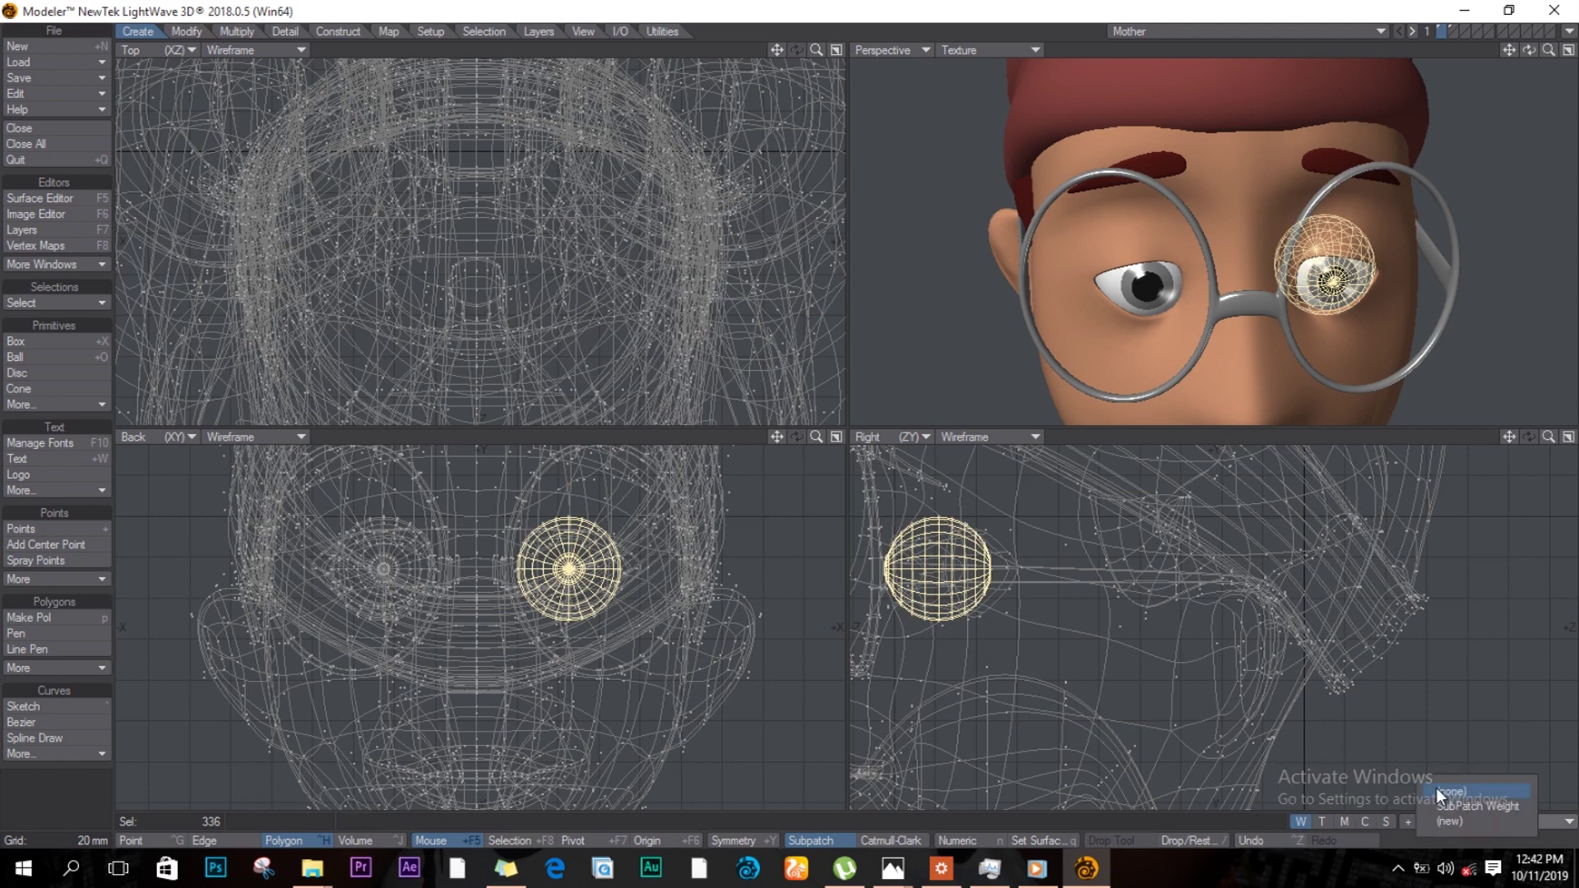
left_click(1475, 821)
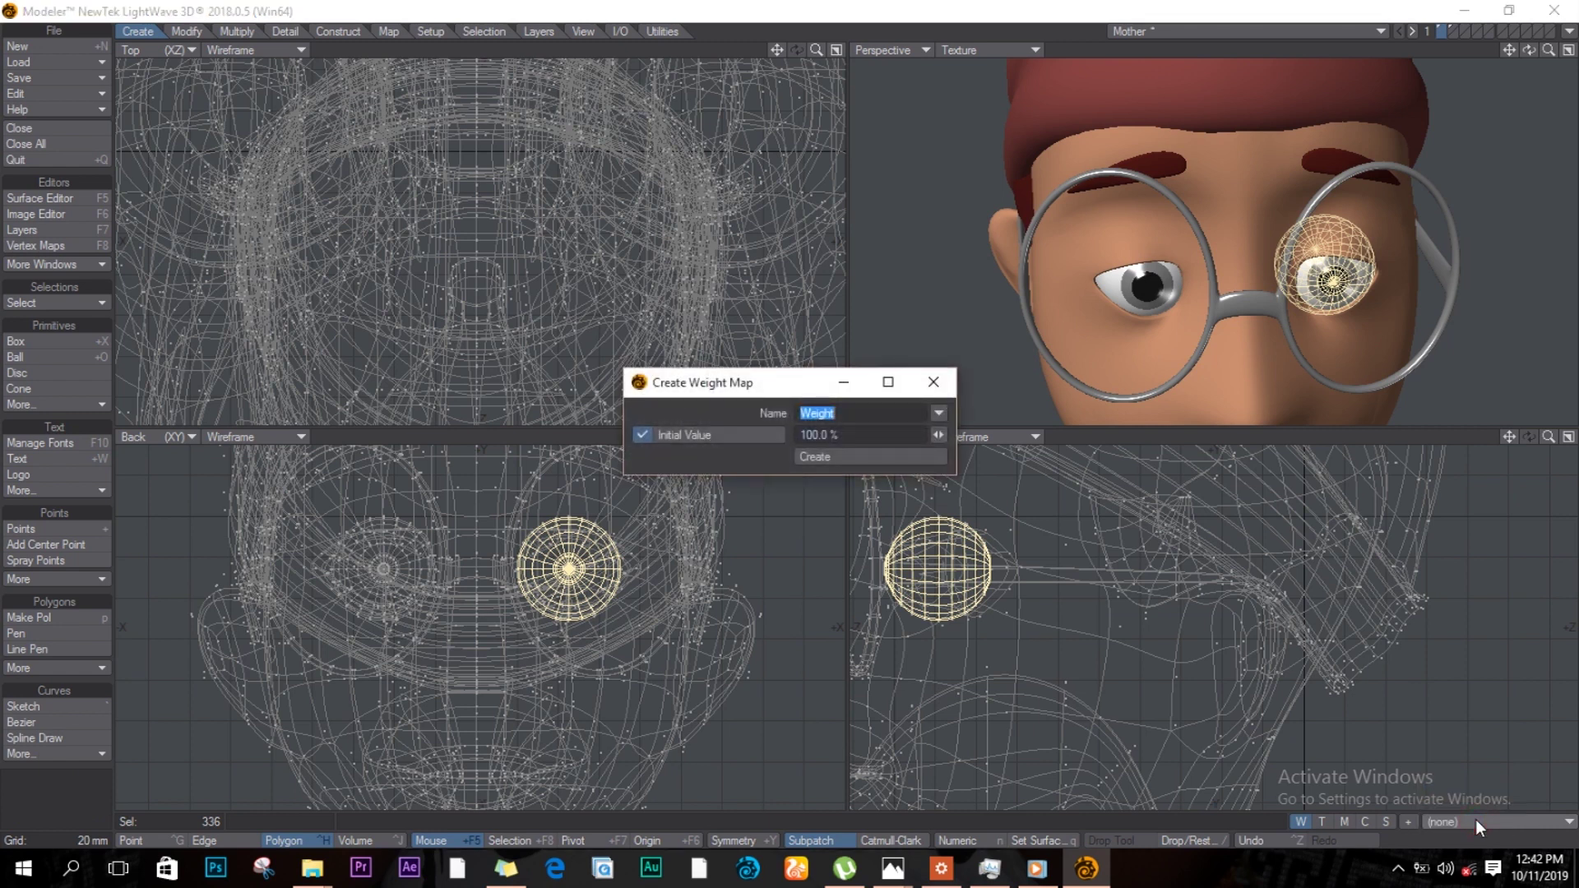
type("LE")
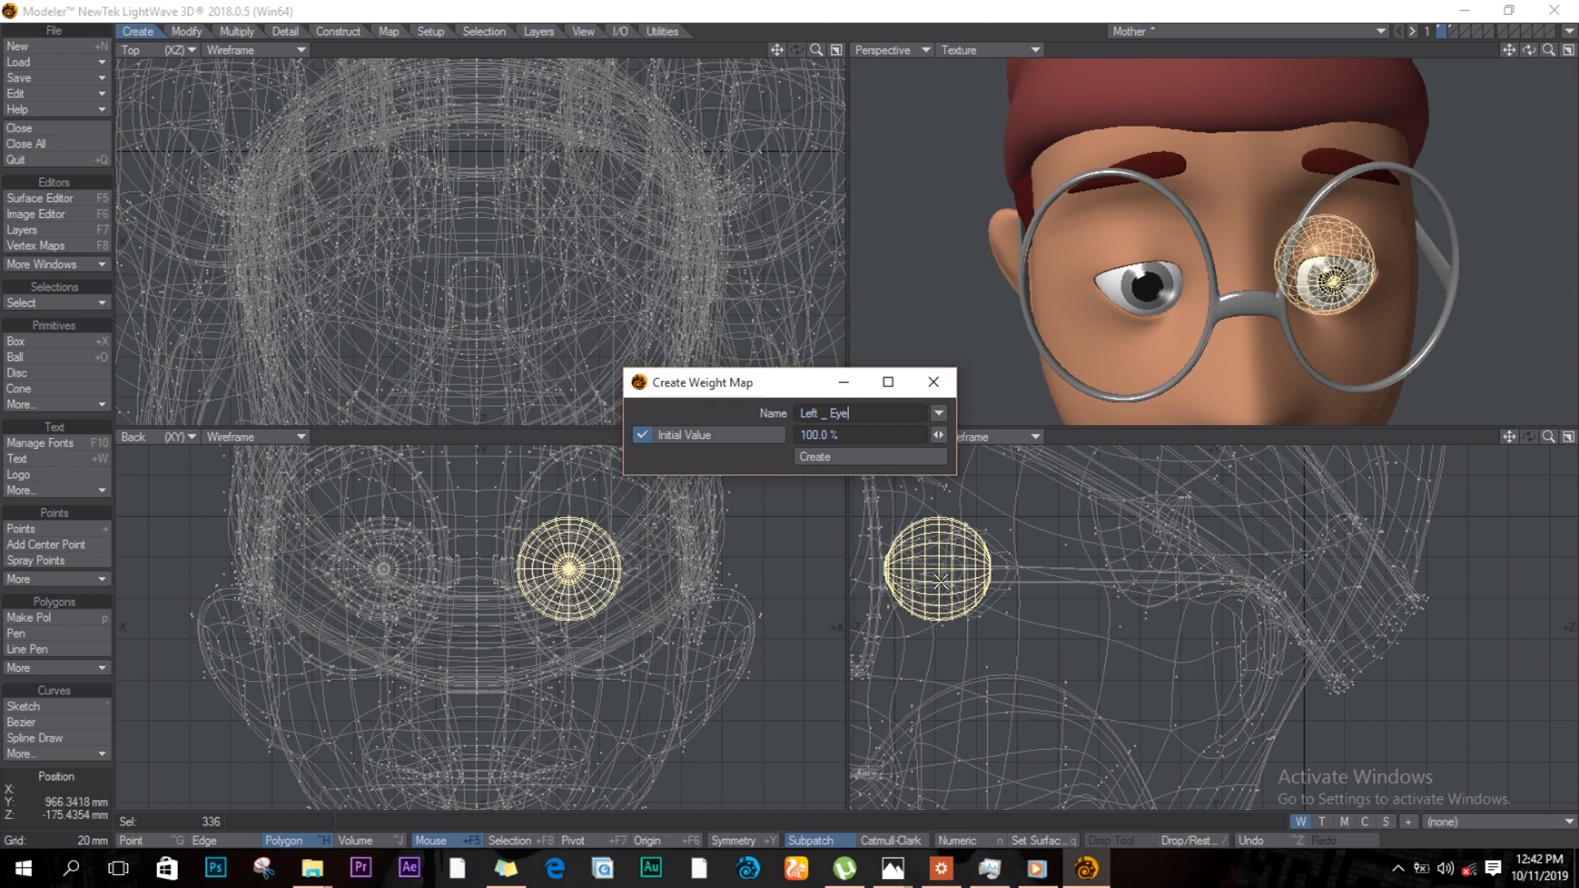
left_click(862, 457)
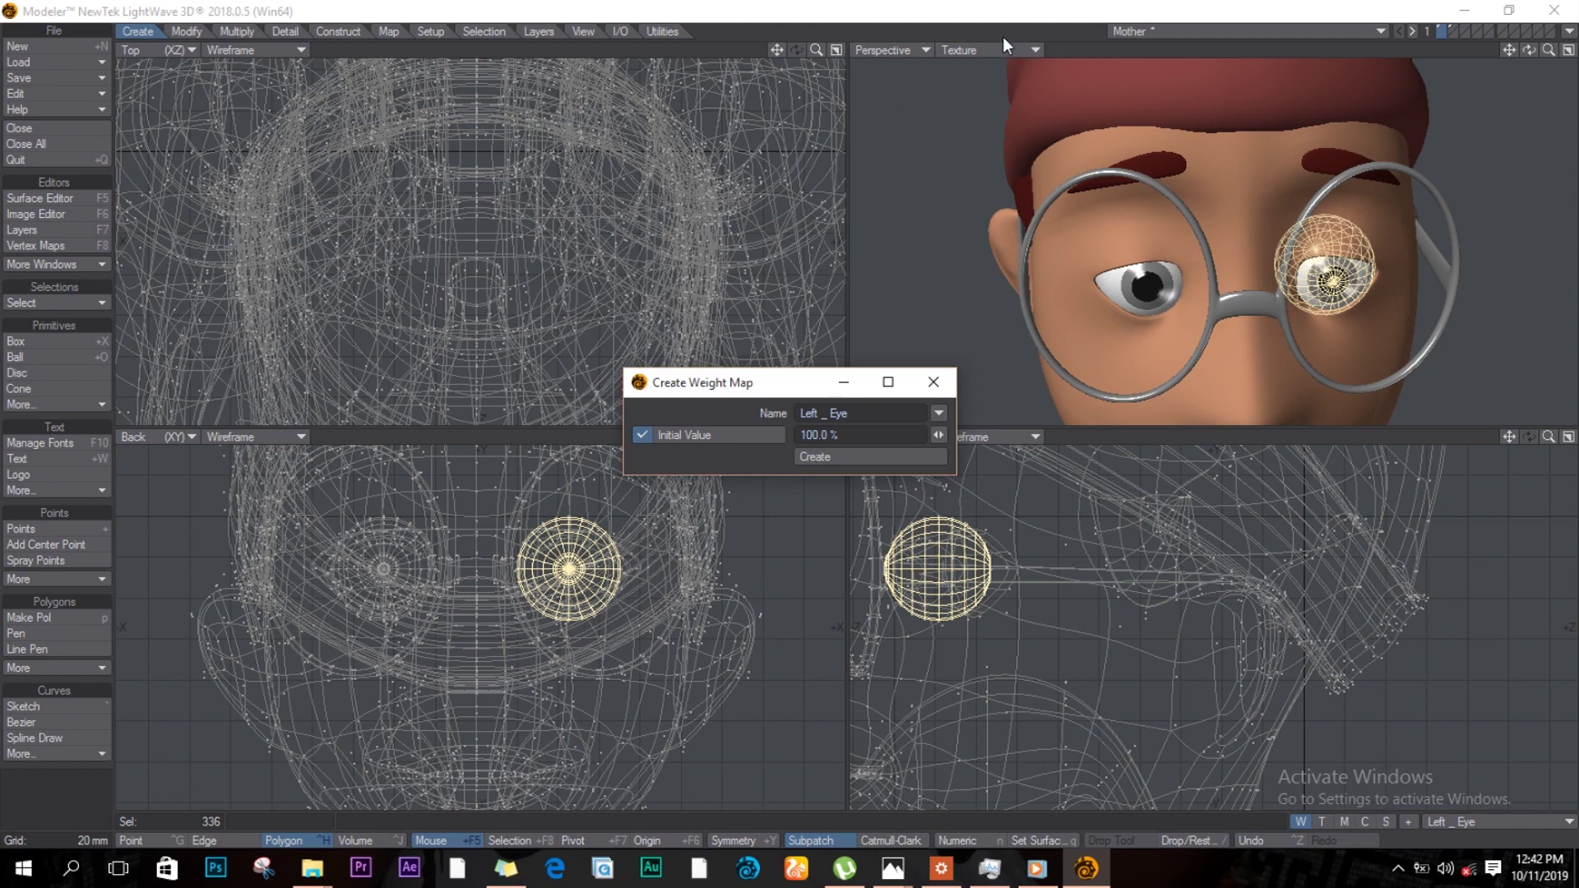
Step: Switch the perspective view to Weight Shade and check the left eyeball's weighting from the front
left_click(1035, 50)
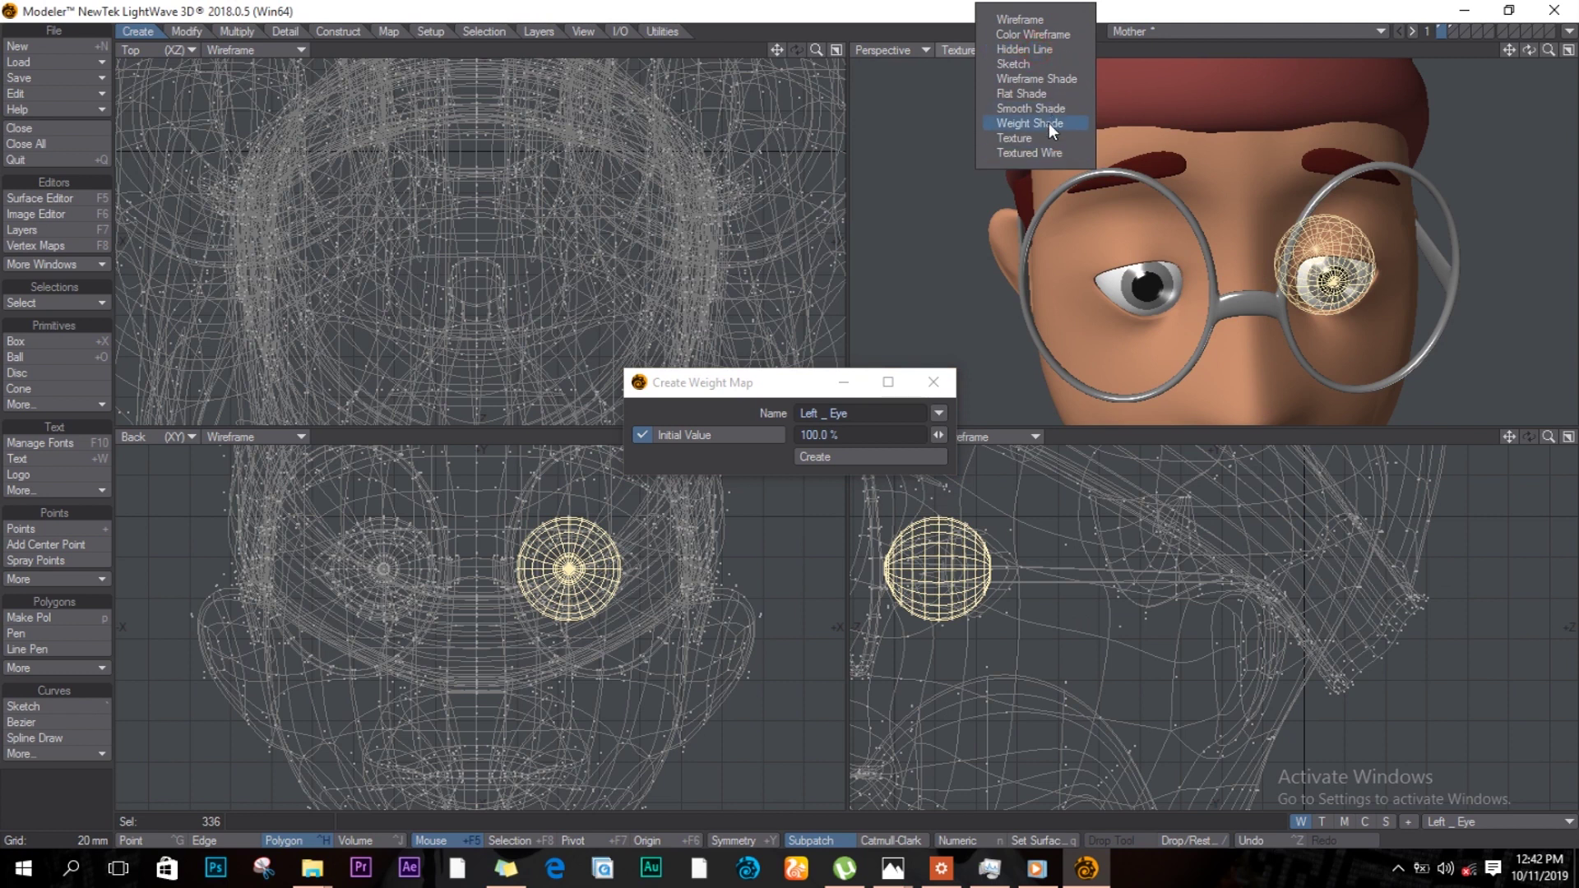
left_click(1052, 123)
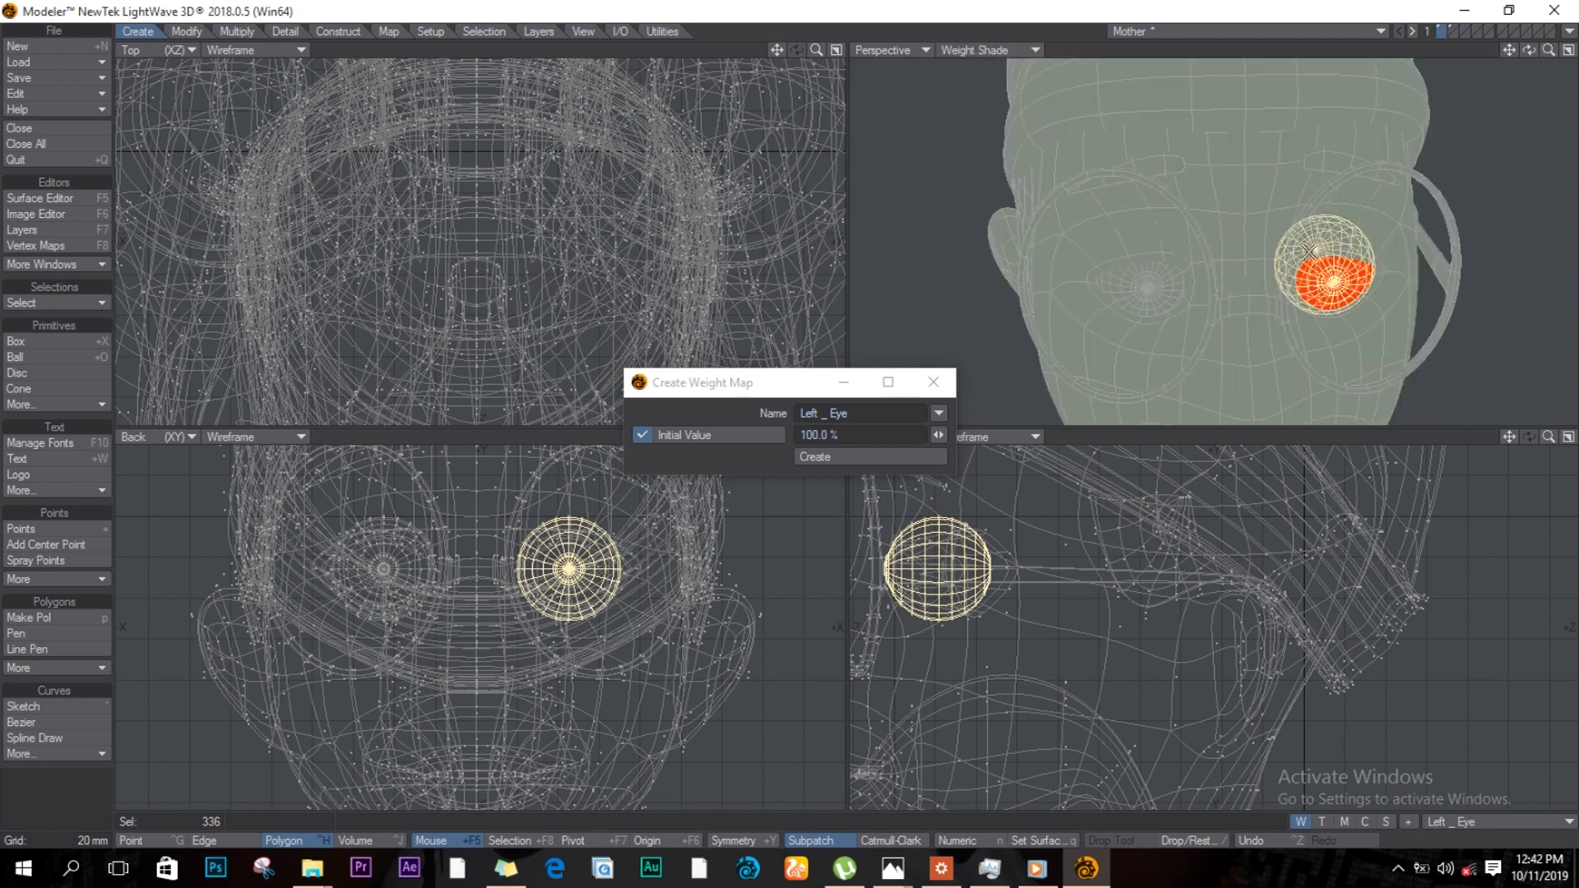
left_click_drag(1529, 50, 1442, 117)
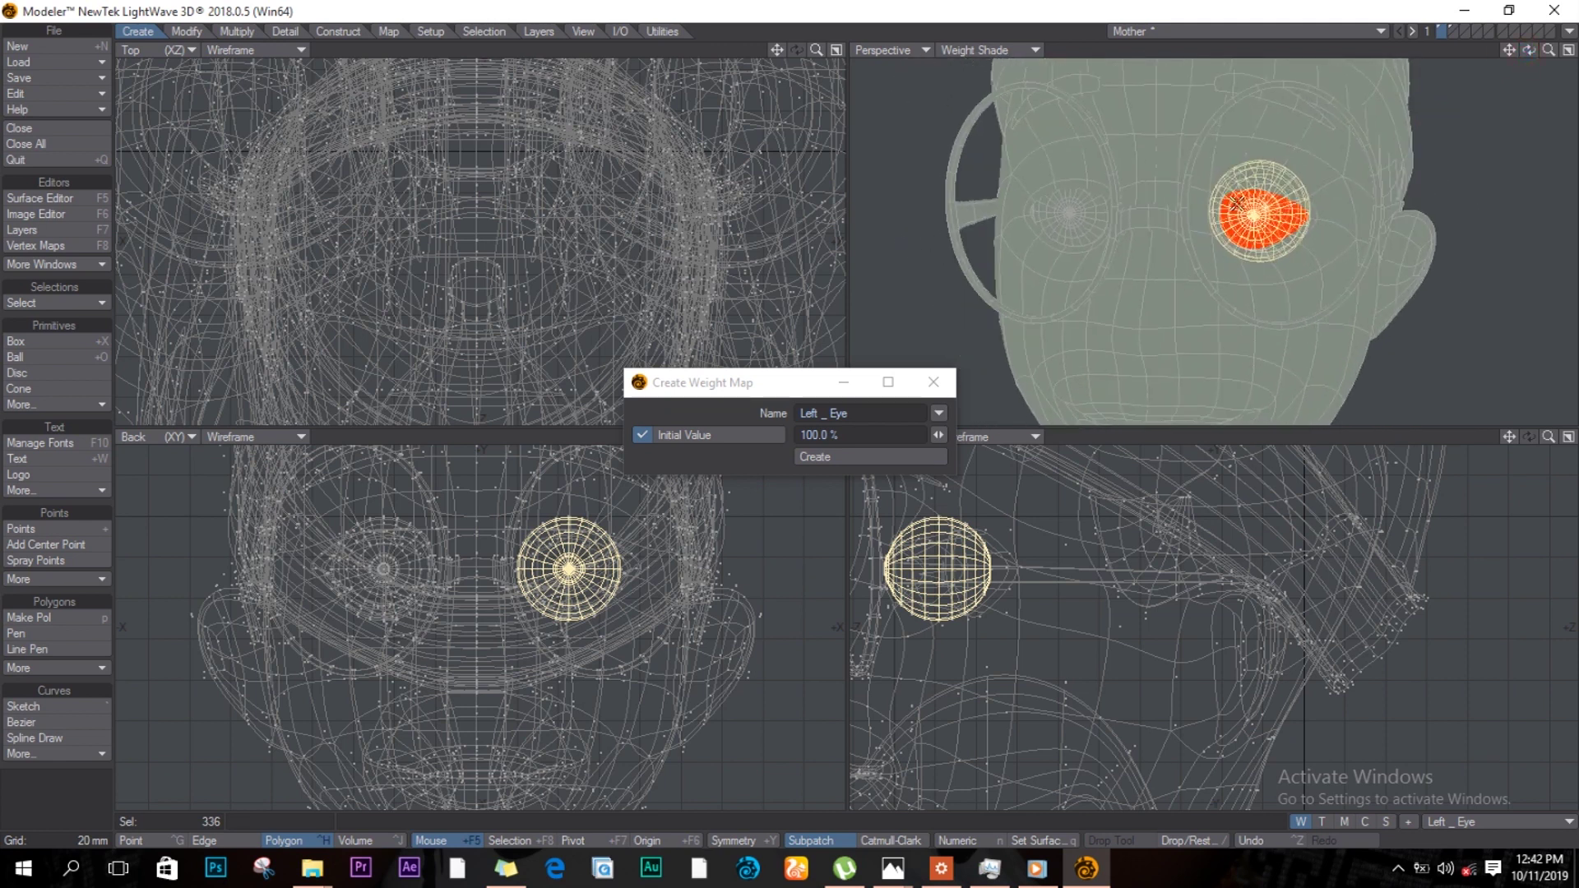
Step: Select only the character's whole right eyeball and create a 100% weight map named "Right _ Eye" for it
key("slash")
left_click(1071, 210)
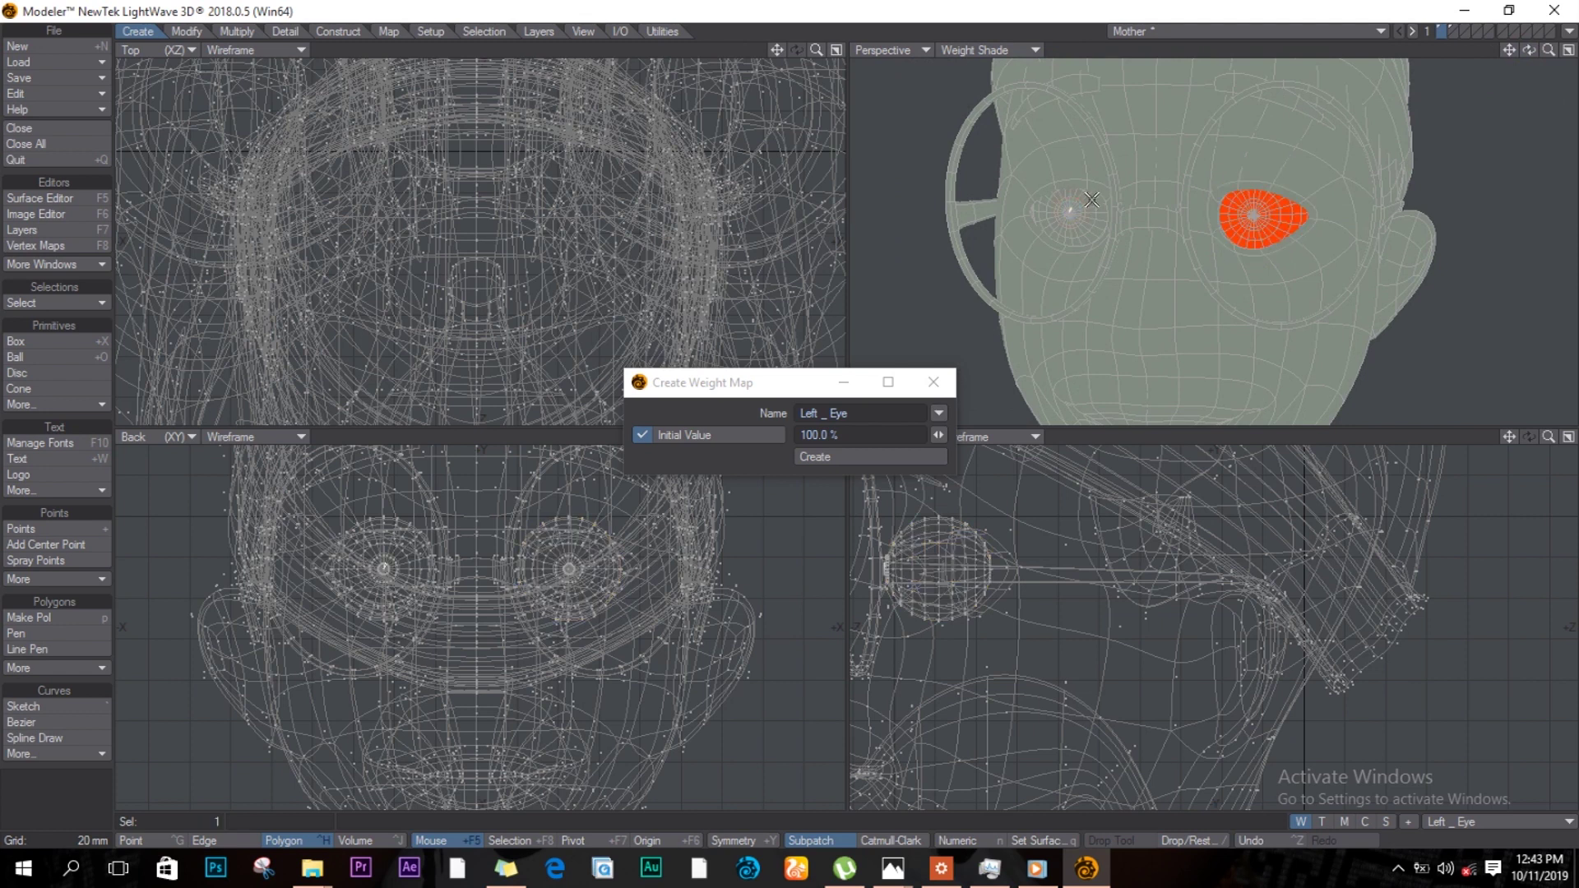
key("]")
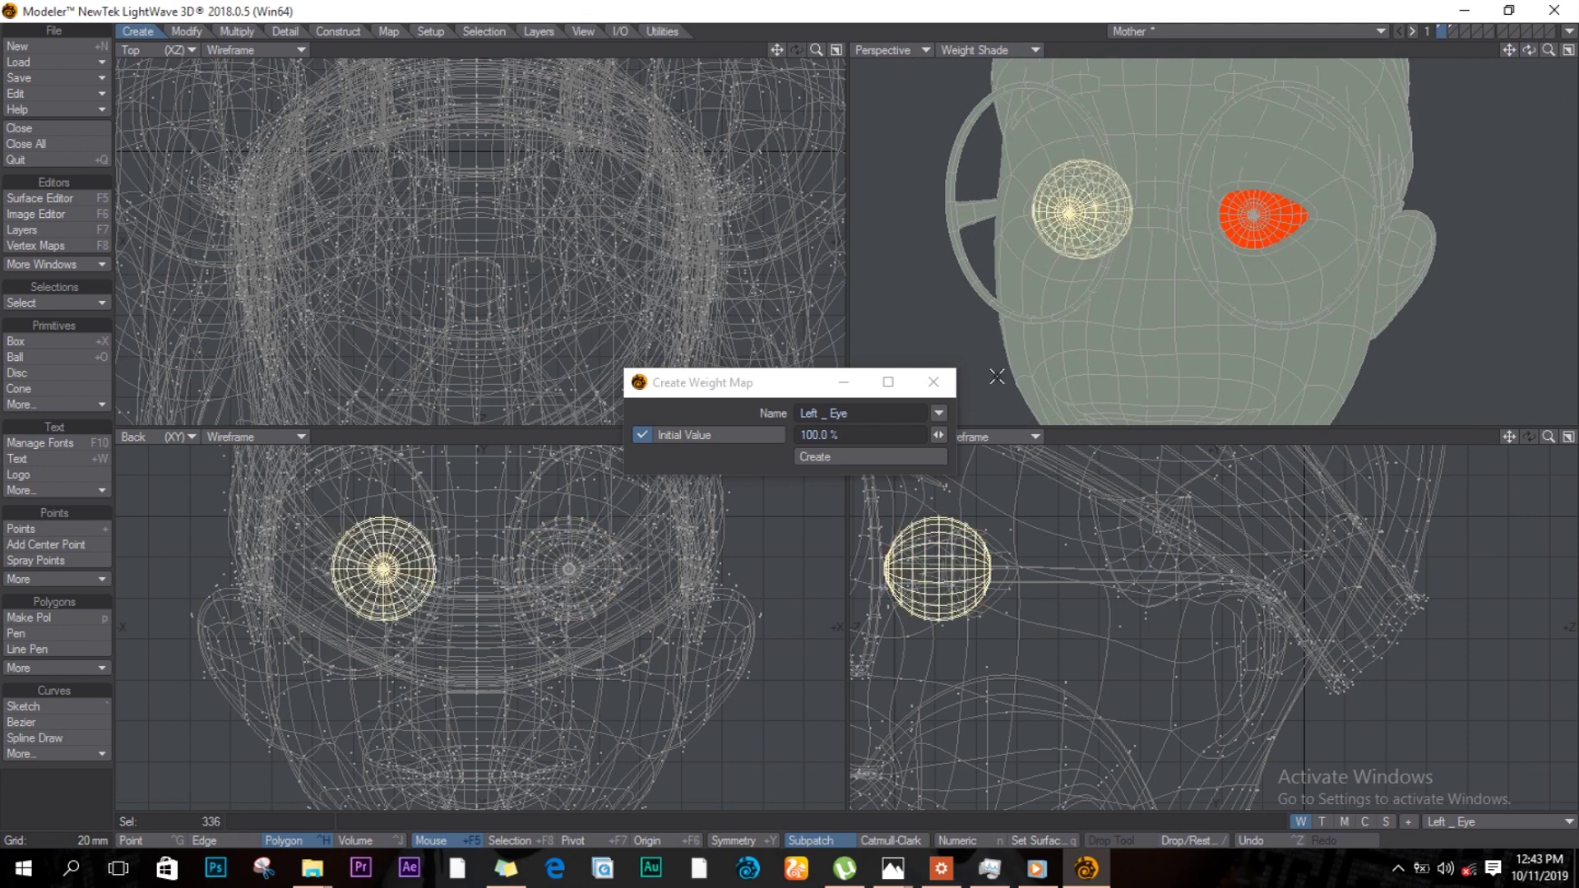
left_click(815, 415)
left_click_drag(819, 416, 775, 416)
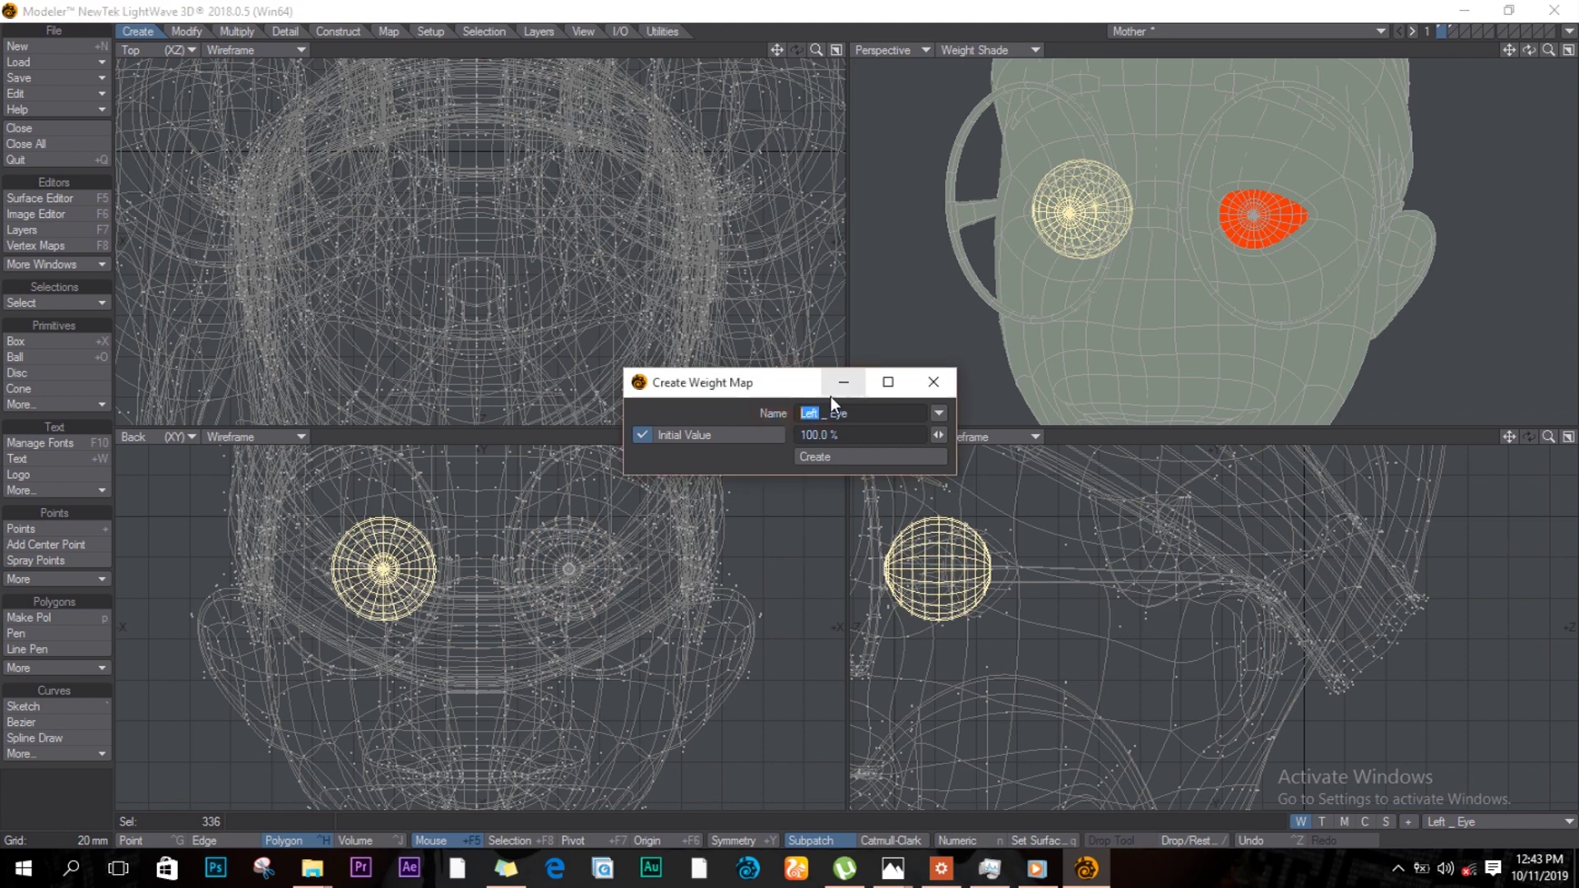
type("Right")
left_click(861, 457)
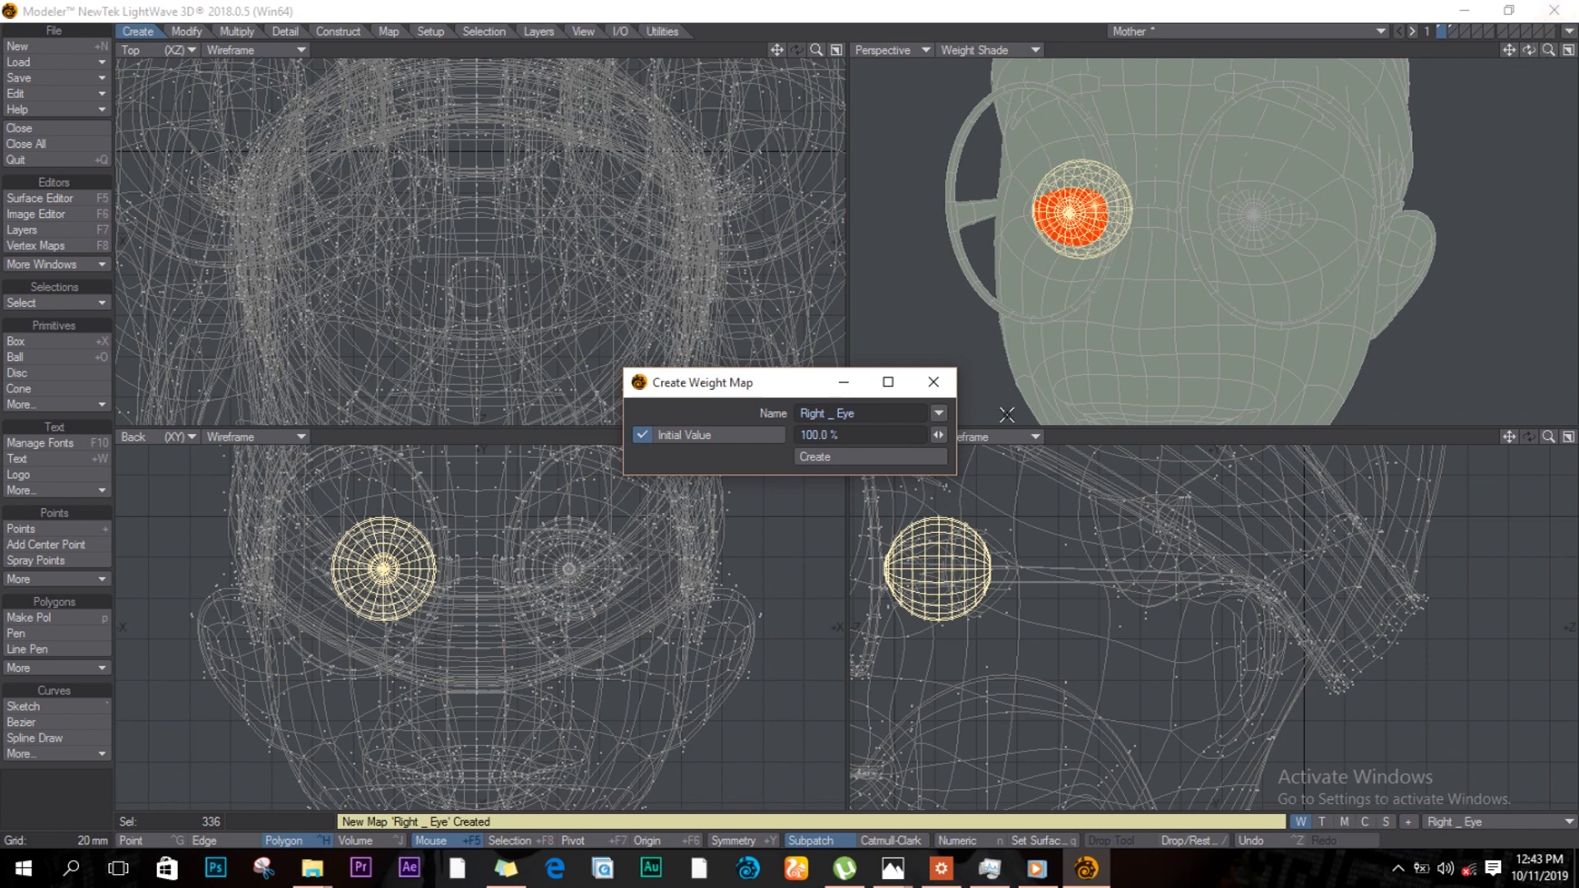
Step: Select both complete eyeballs and hide them from the model
left_click_drag(1210, 364, 1063, 399, "ctrl+alt")
left_click_drag(1037, 732, 1230, 565, "alt")
key("slash")
left_click_drag(1038, 567, 1085, 649, "alt")
left_click(1275, 210)
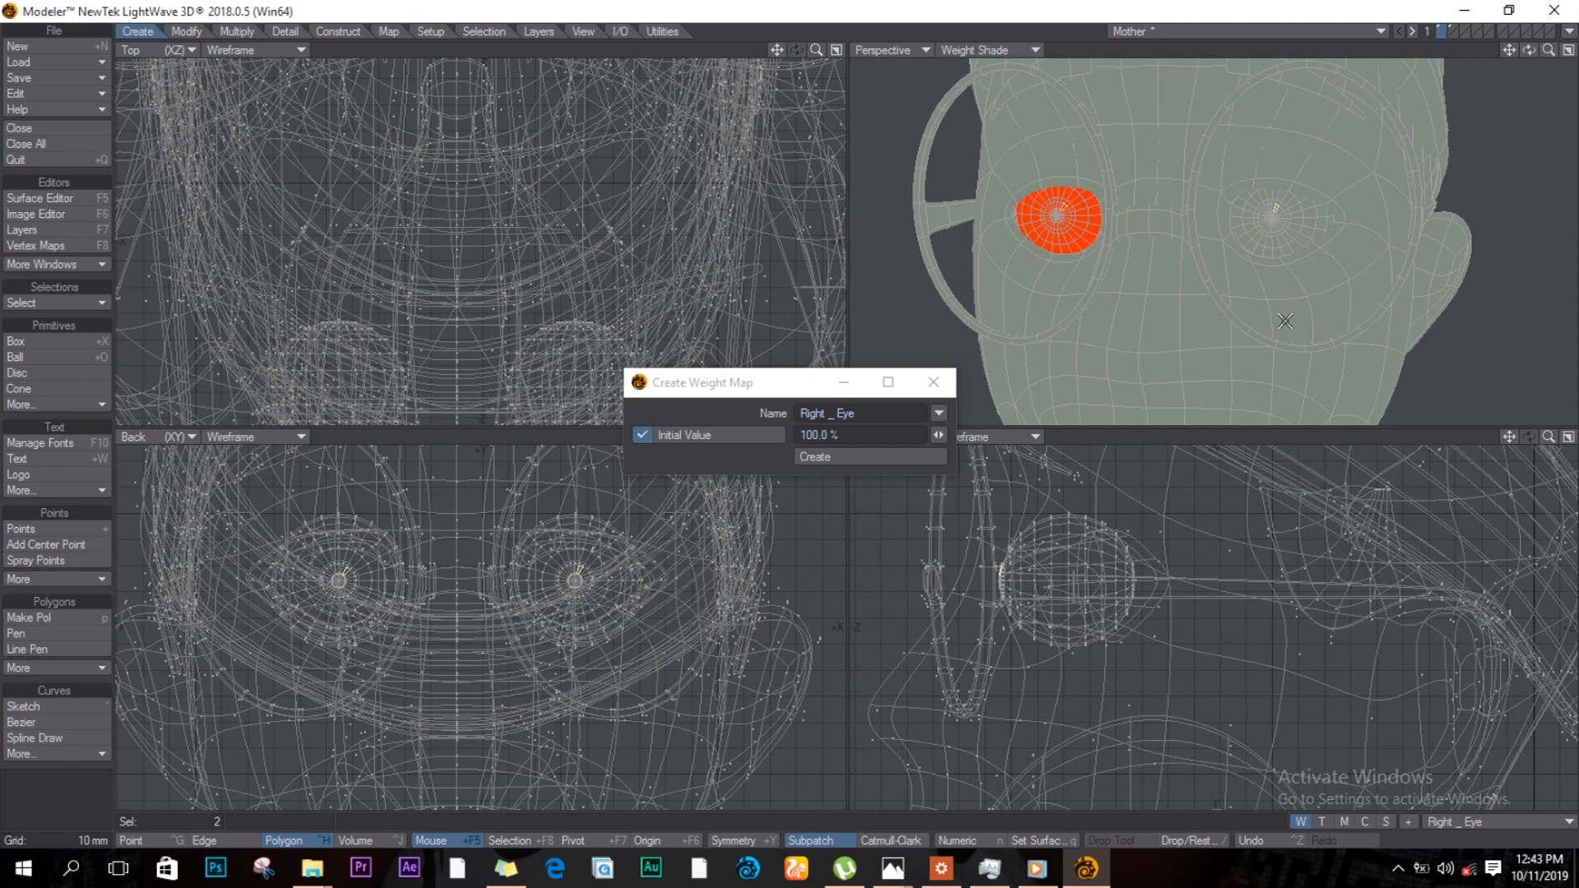
key("]")
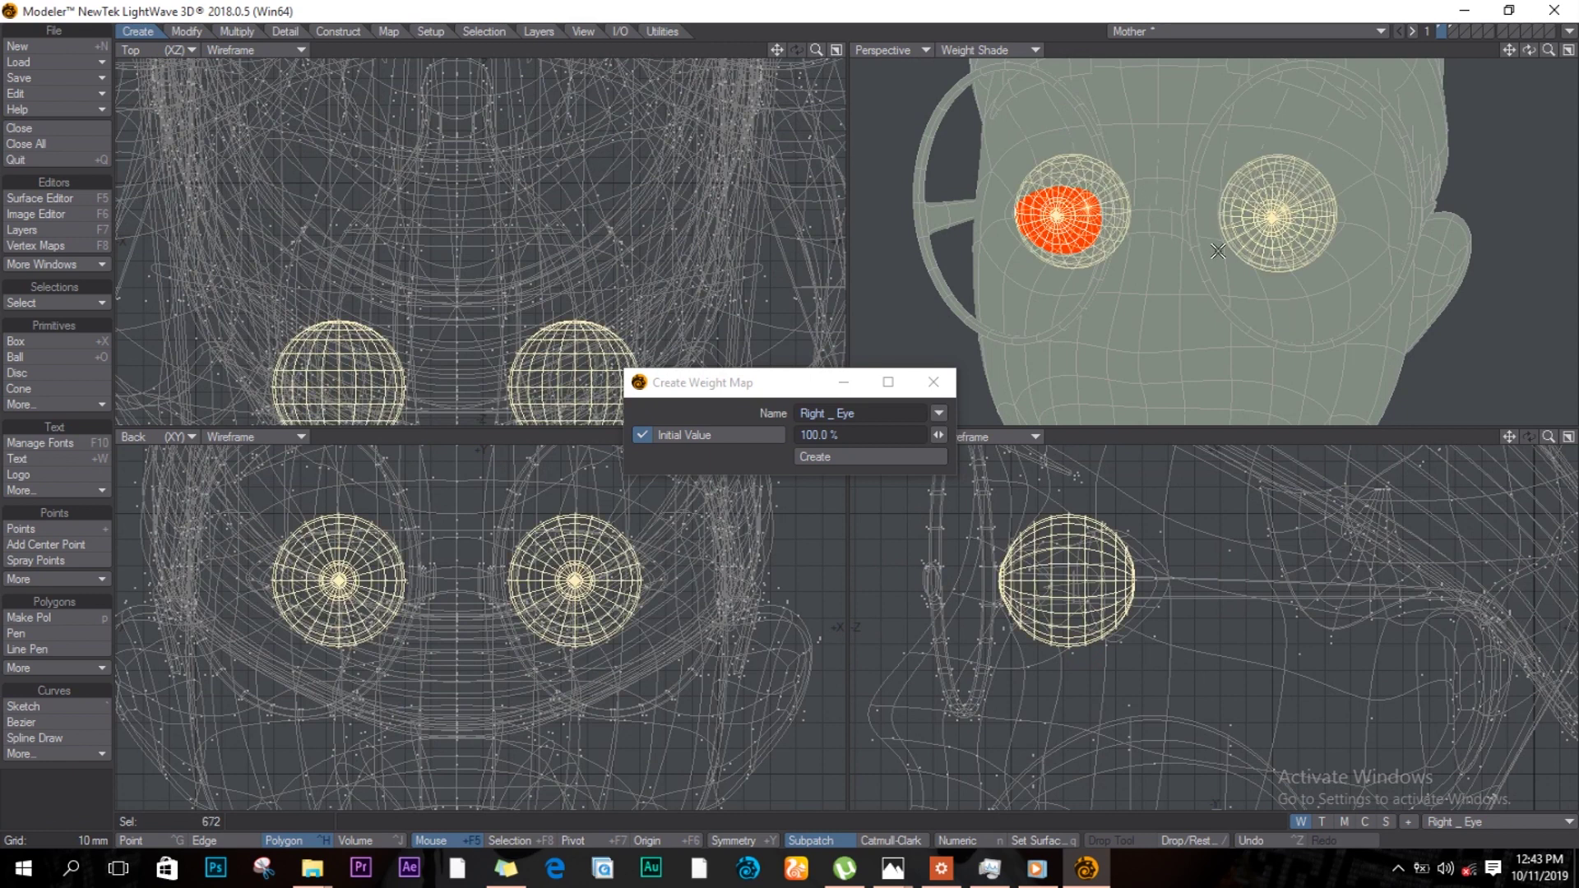
key("minus")
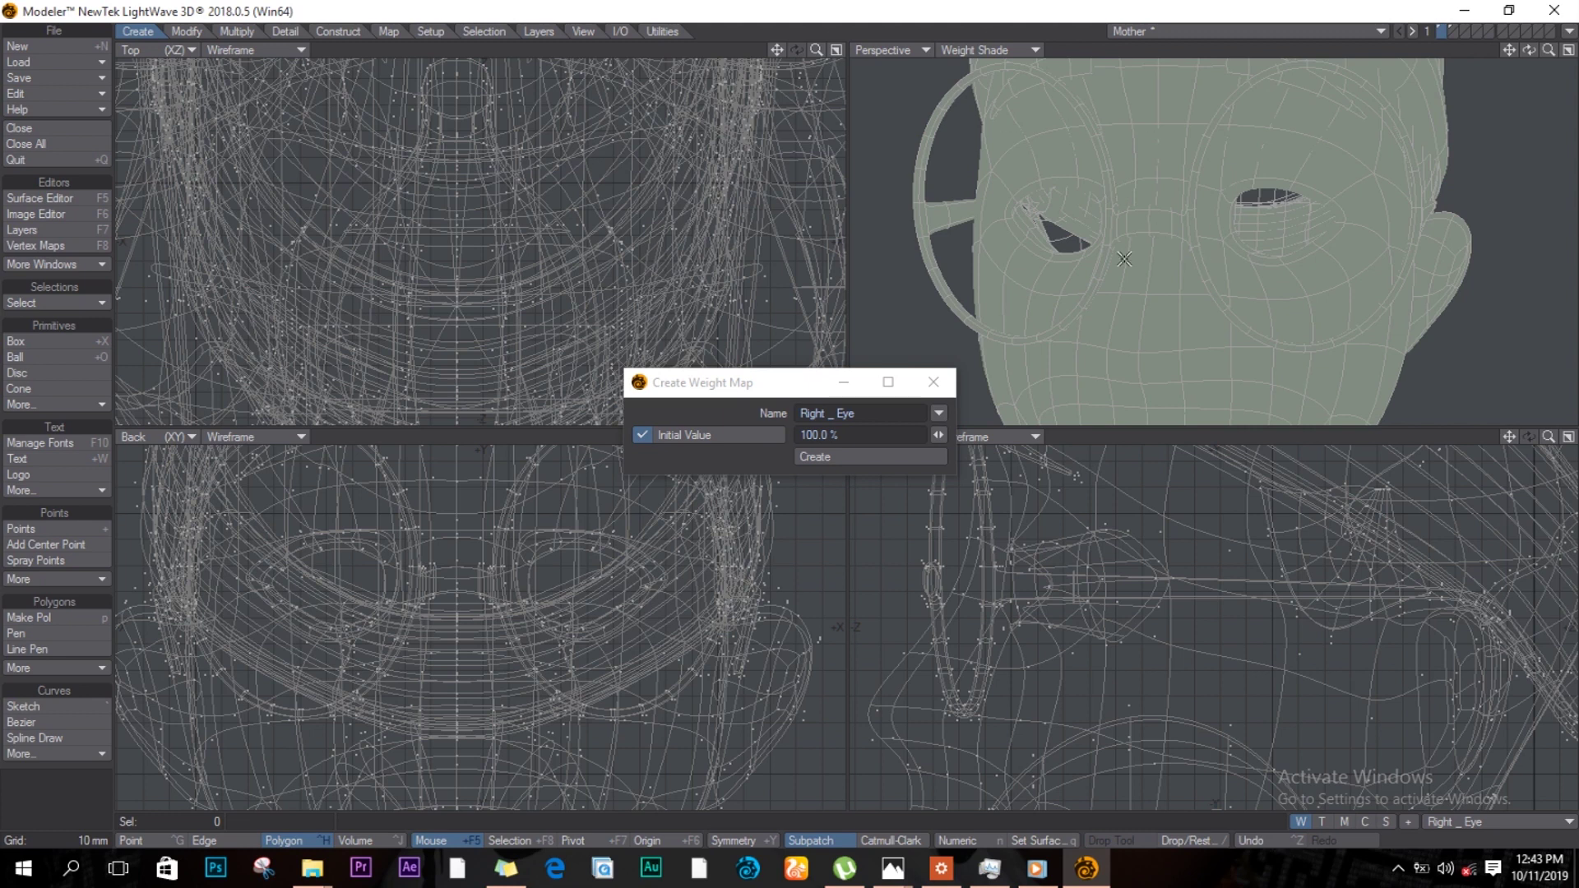
Step: Select the head polygons, including hair and glasses, and expand the selection down to the base of the neck
key("a")
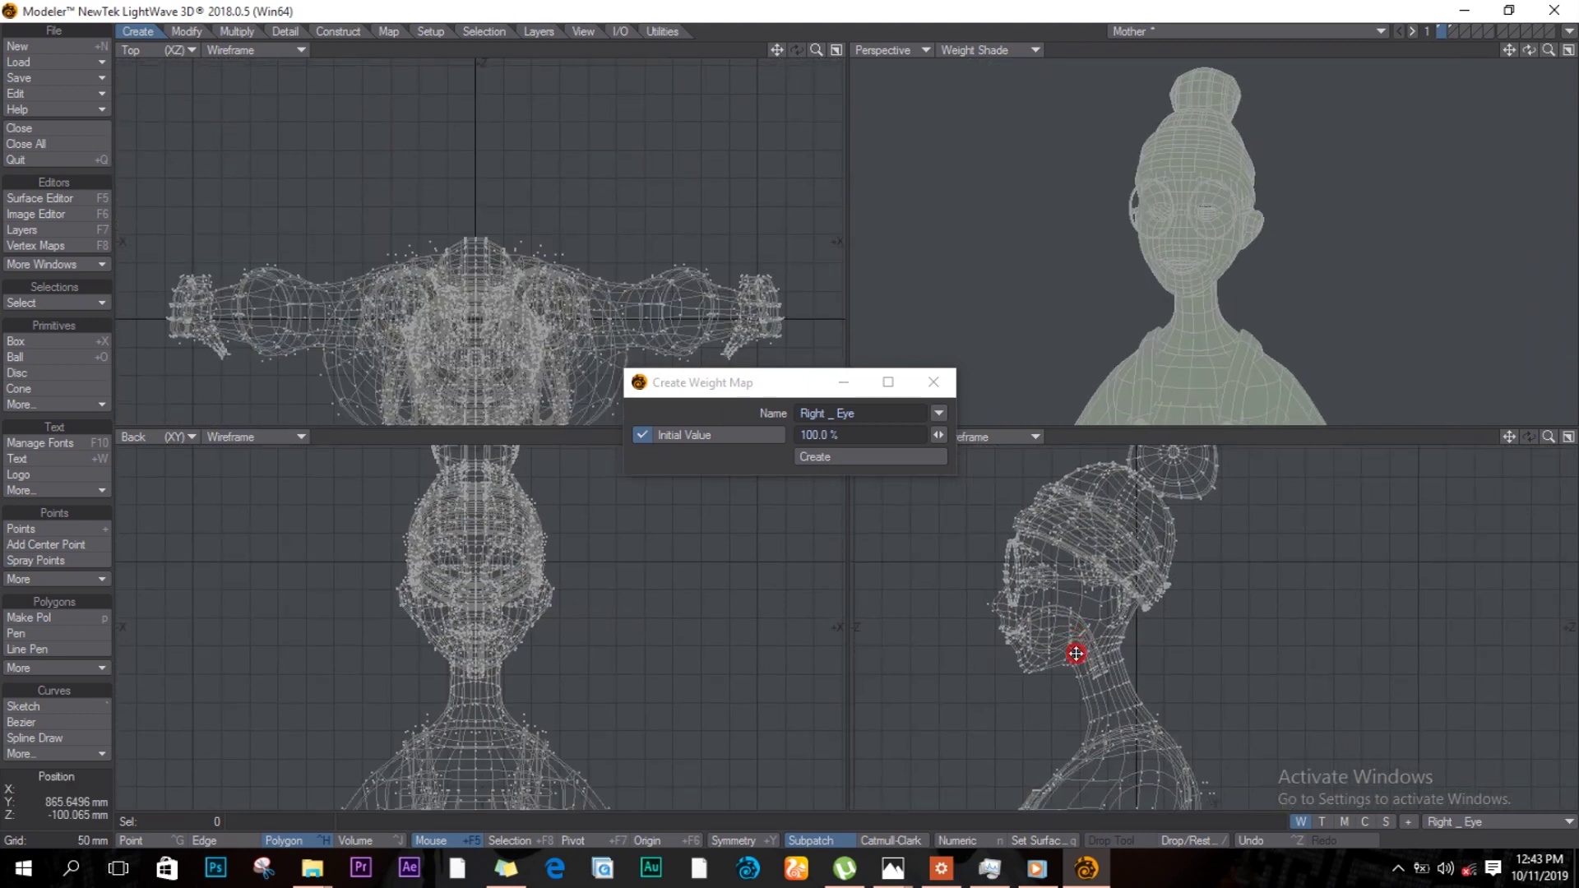
mouse_move(1156, 727)
right_mouse_down()
mouse_move(1017, 754)
mouse_move(951, 412)
mouse_move(1309, 396)
mouse_move(1198, 699)
mouse_move(1171, 729)
right_mouse_up()
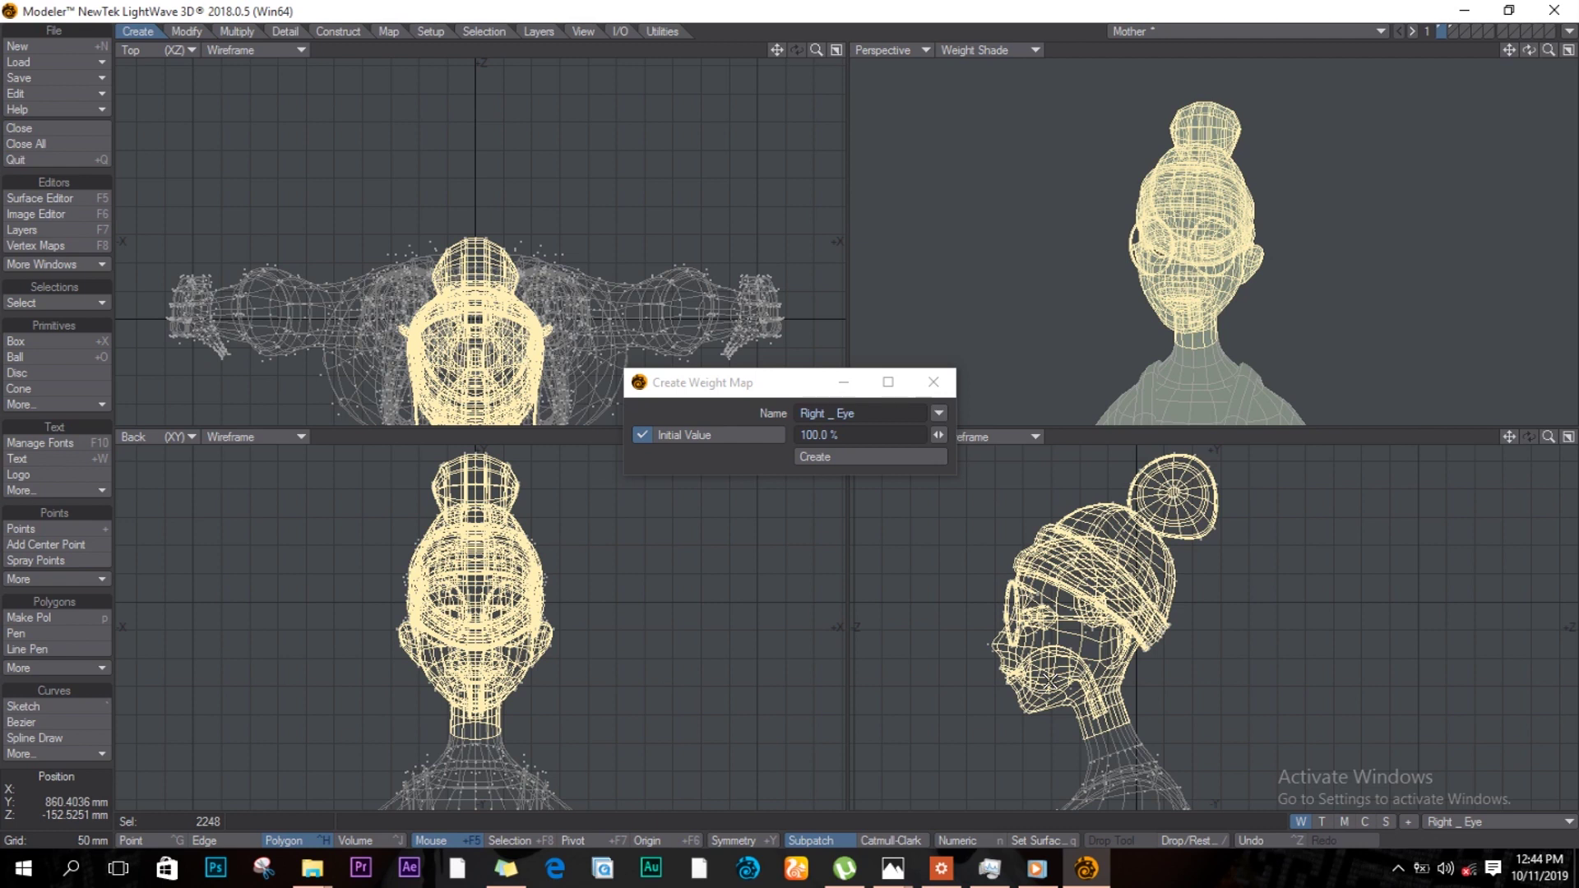
key("shift+]")
key("shift+bracketright")
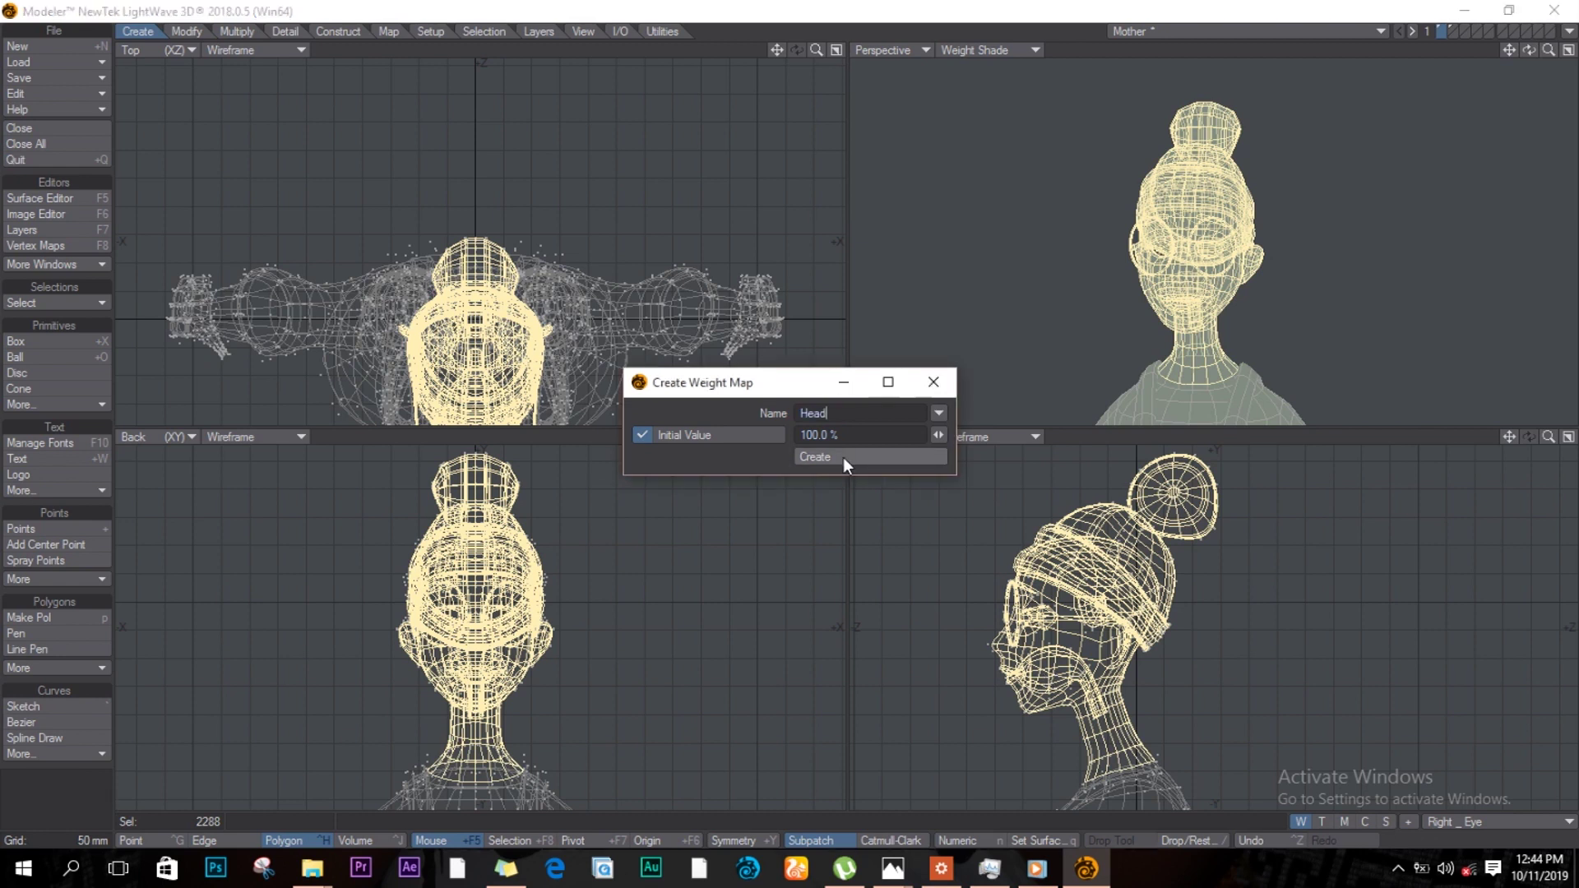
Step: Create a 100% weight map named "Head" from the selection, clear the selection, and unhide the eyeballs
left_click(842, 457)
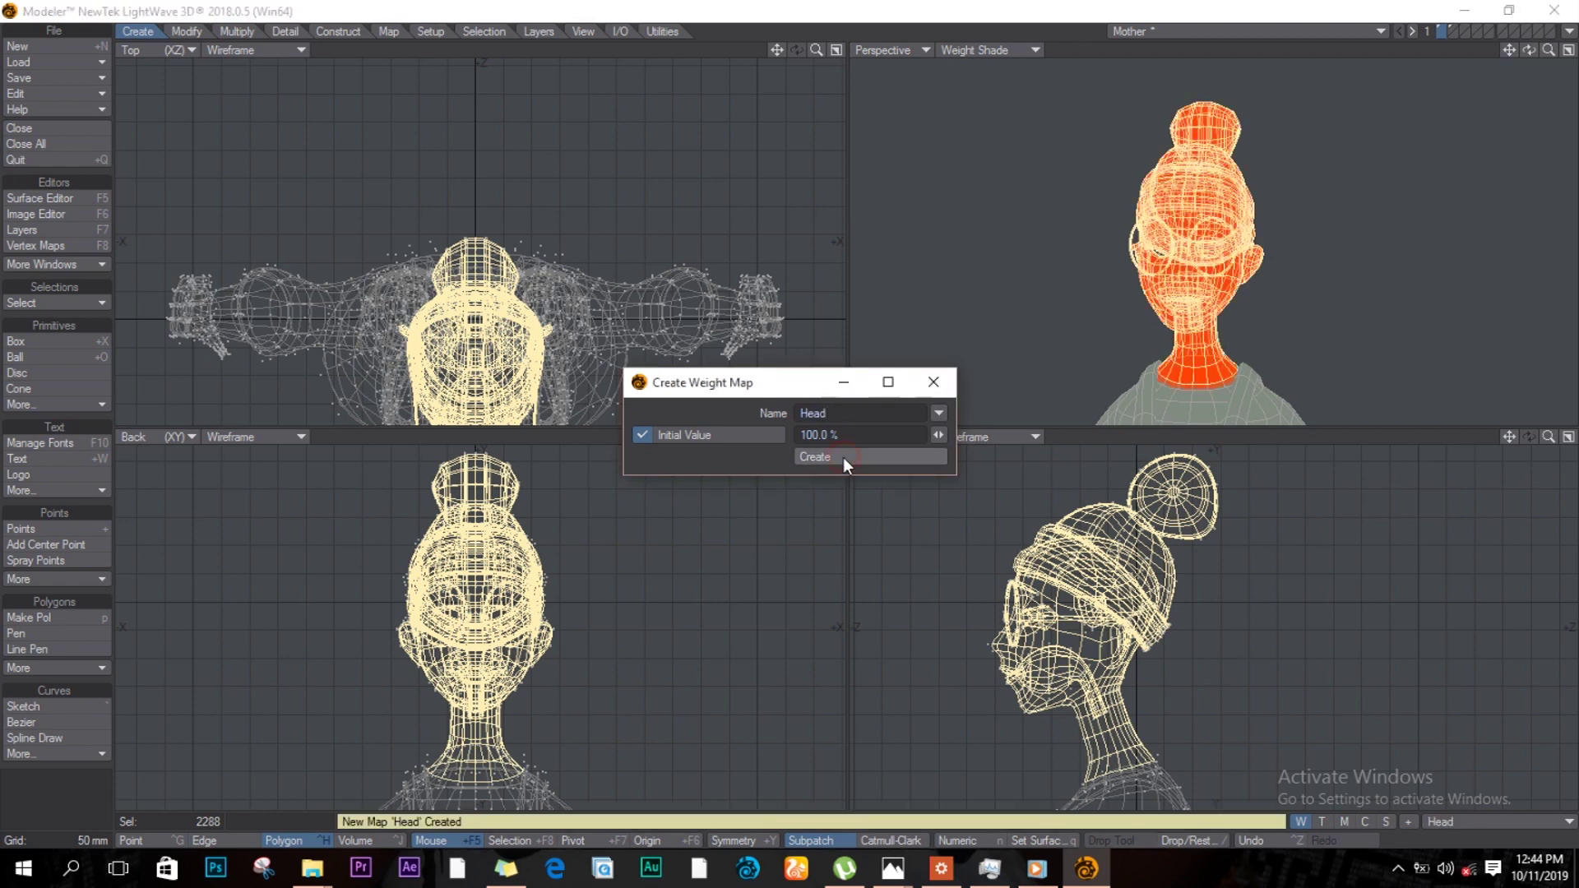
key("slash")
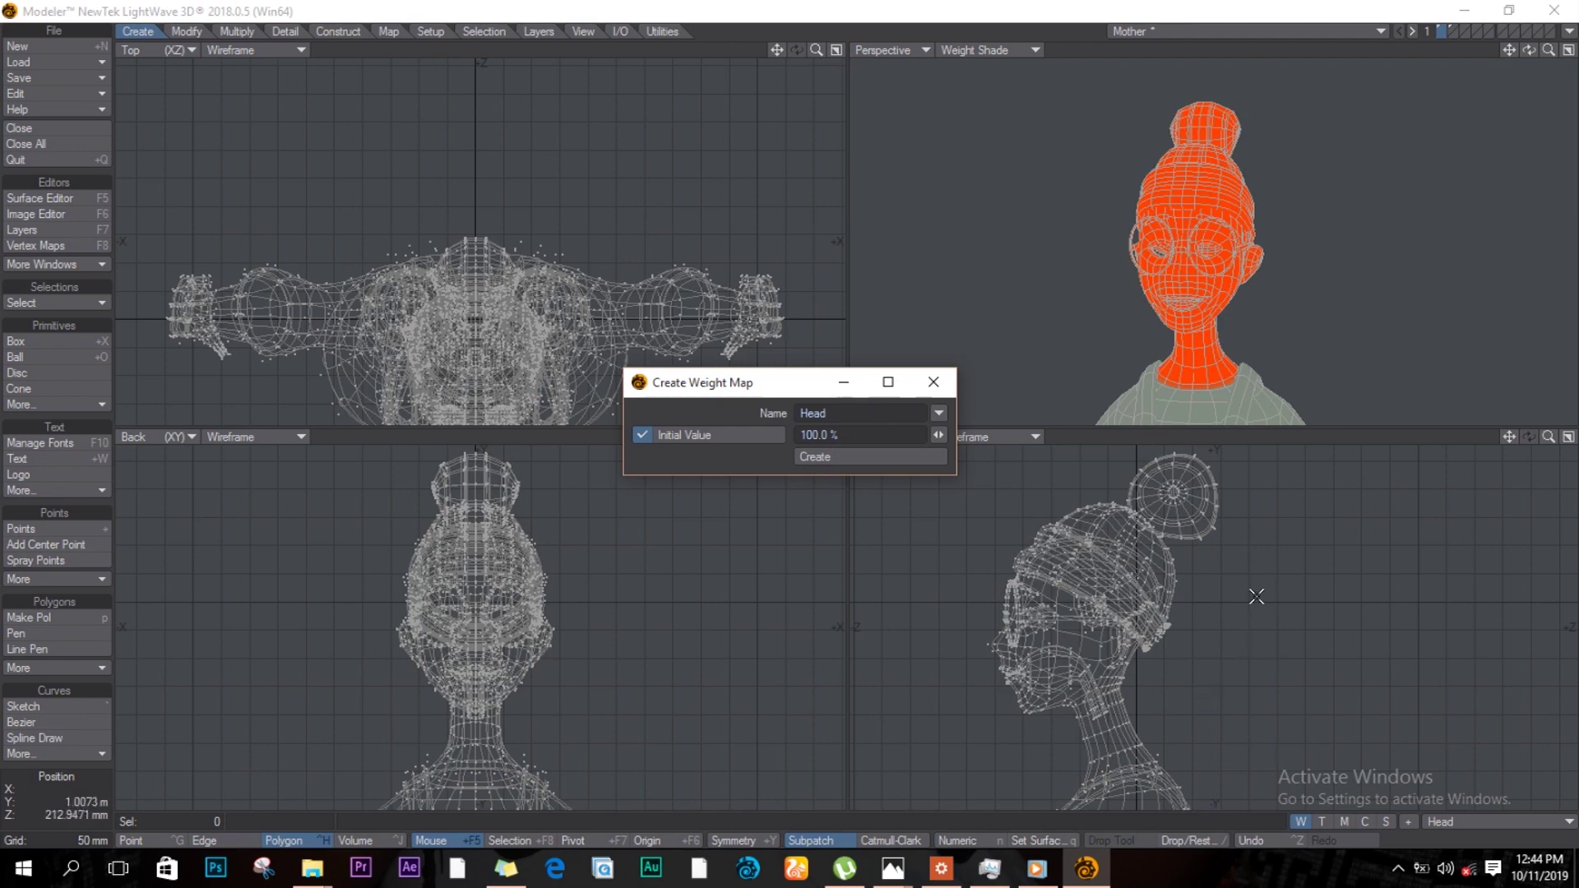
key("backslash")
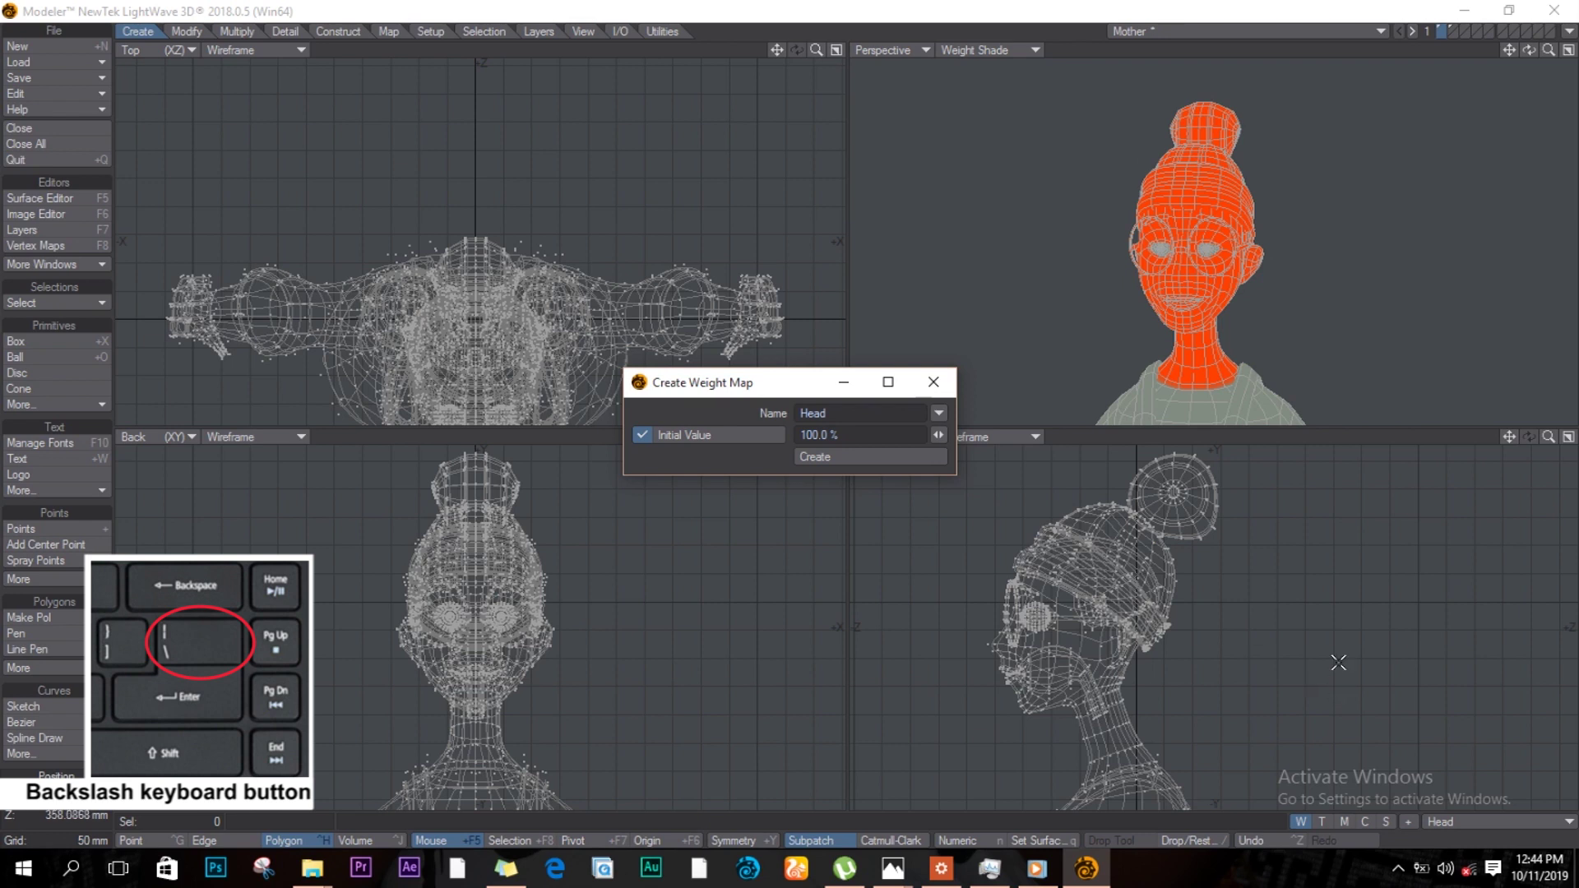
Step: Lasso the character's left arm and hand polygons and expand the selection up to the shoulder
left_click_drag(1210, 655, 1123, 671, "ctrl+alt")
left_click_drag(1165, 710, 1162, 729, "alt")
scroll(1161, 730, "down", 3)
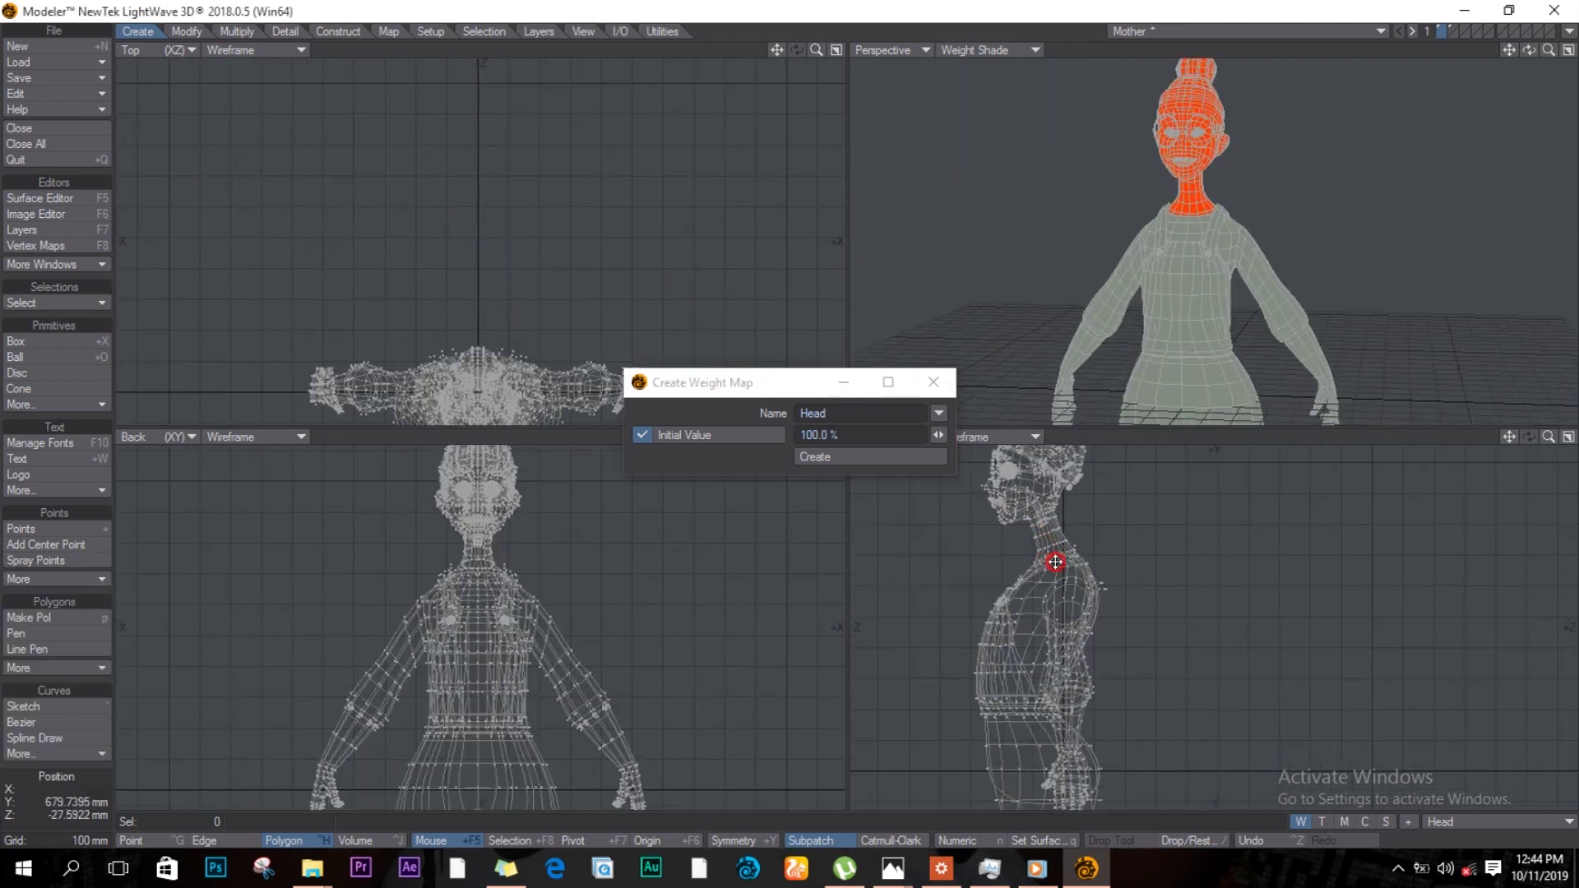
left_click_drag(1091, 654, 1073, 580, "alt+shift")
mouse_move(589, 617)
left_mouse_down("ctrl+alt")
mouse_move(663, 606)
mouse_move(684, 758)
left_mouse_up("ctrl+alt")
mouse_move(680, 650)
left_mouse_down("alt")
mouse_move(663, 715)
mouse_move(677, 677)
left_mouse_up("alt")
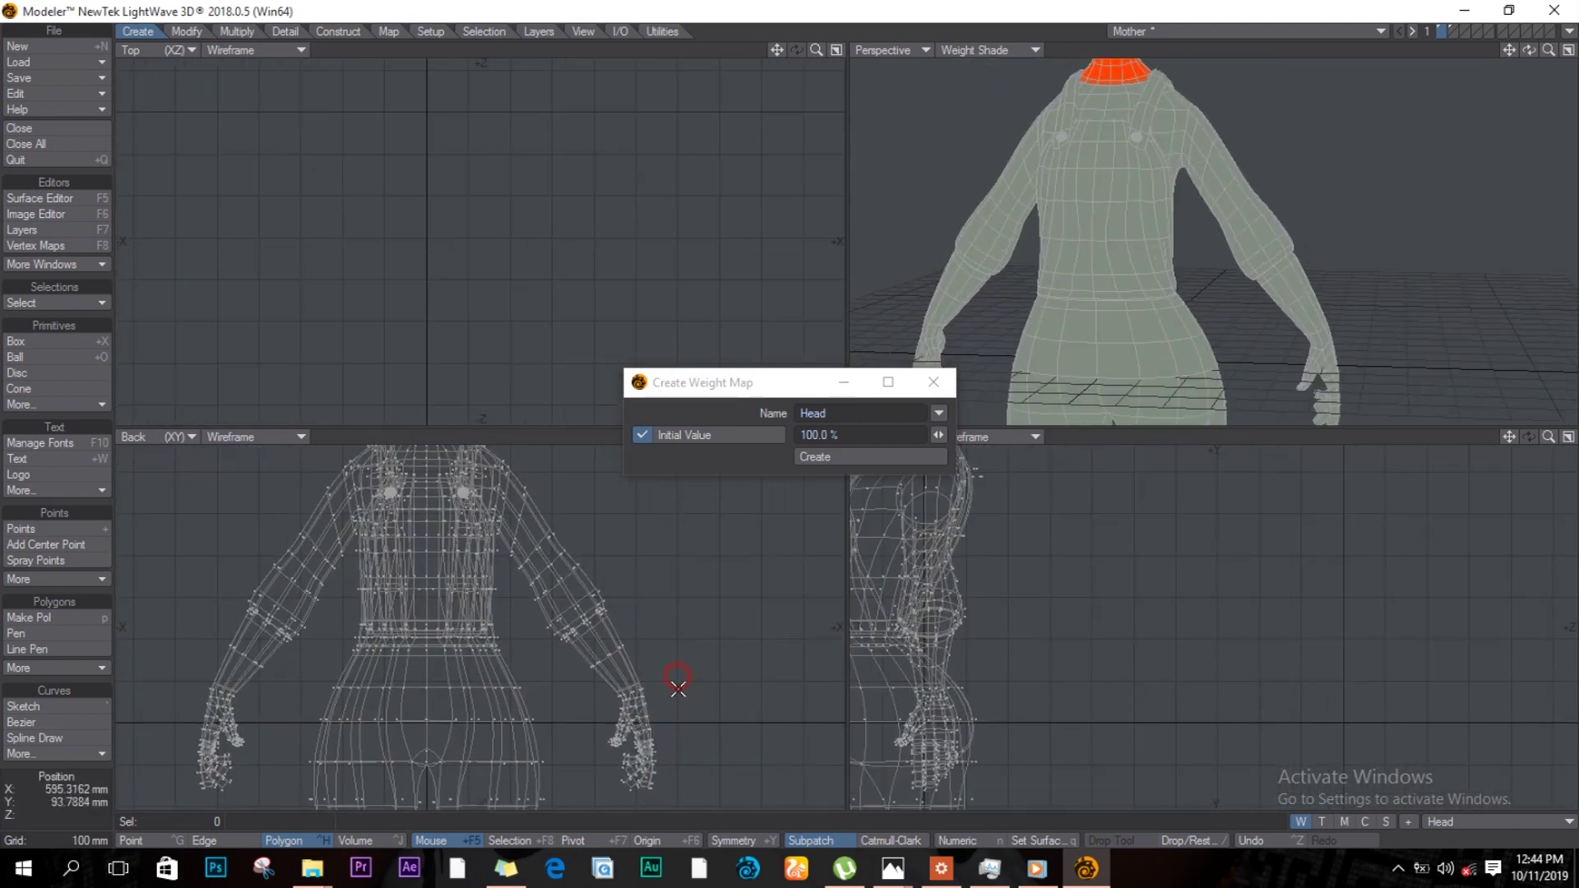
mouse_move(658, 633)
right_mouse_down()
mouse_move(691, 729)
mouse_move(677, 795)
right_mouse_up()
mouse_move(677, 795)
left_mouse_down()
mouse_move(652, 809)
mouse_move(579, 776)
mouse_move(521, 642)
mouse_move(512, 564)
left_mouse_up()
mouse_move(512, 564)
right_mouse_down()
mouse_move(504, 526)
mouse_move(540, 472)
mouse_move(668, 617)
right_mouse_up()
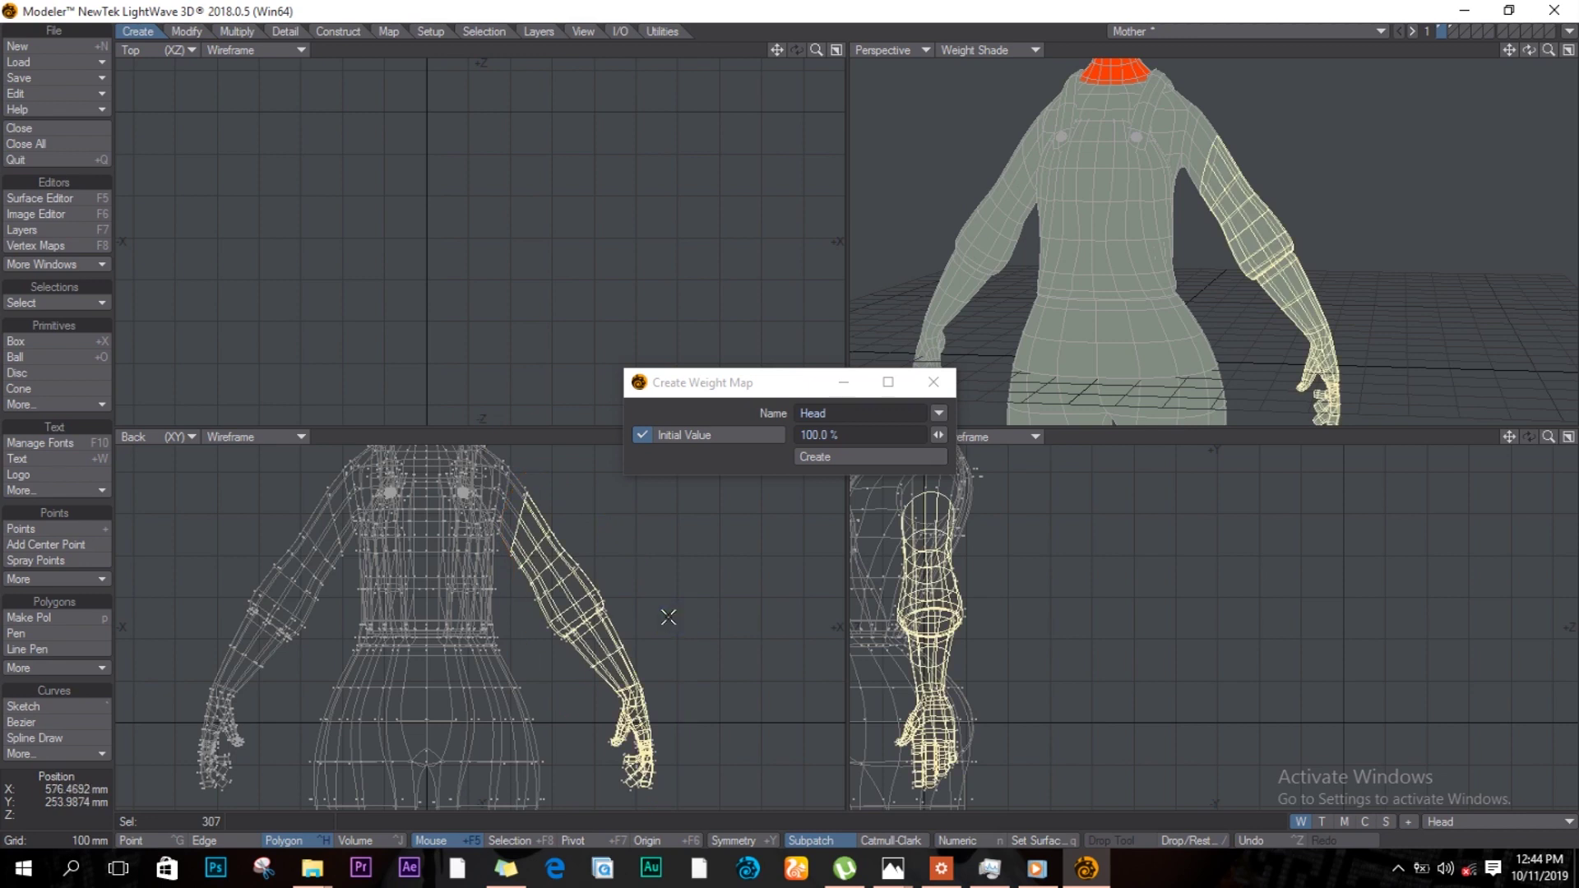
key("shift+bracketright")
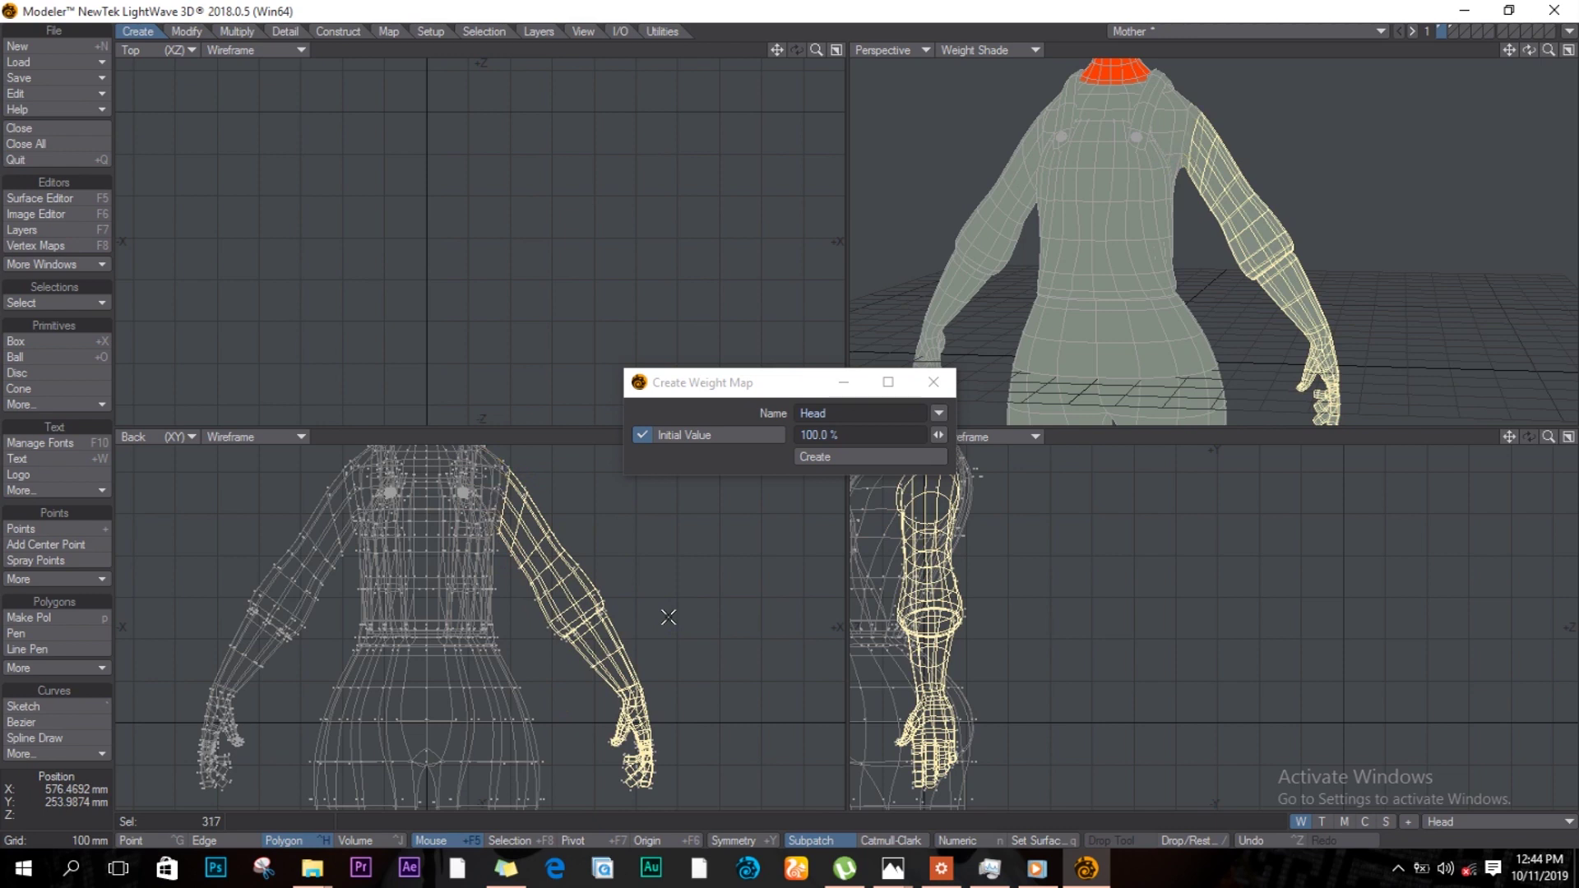
key("shift+bracketright")
key("shift+bracketleft")
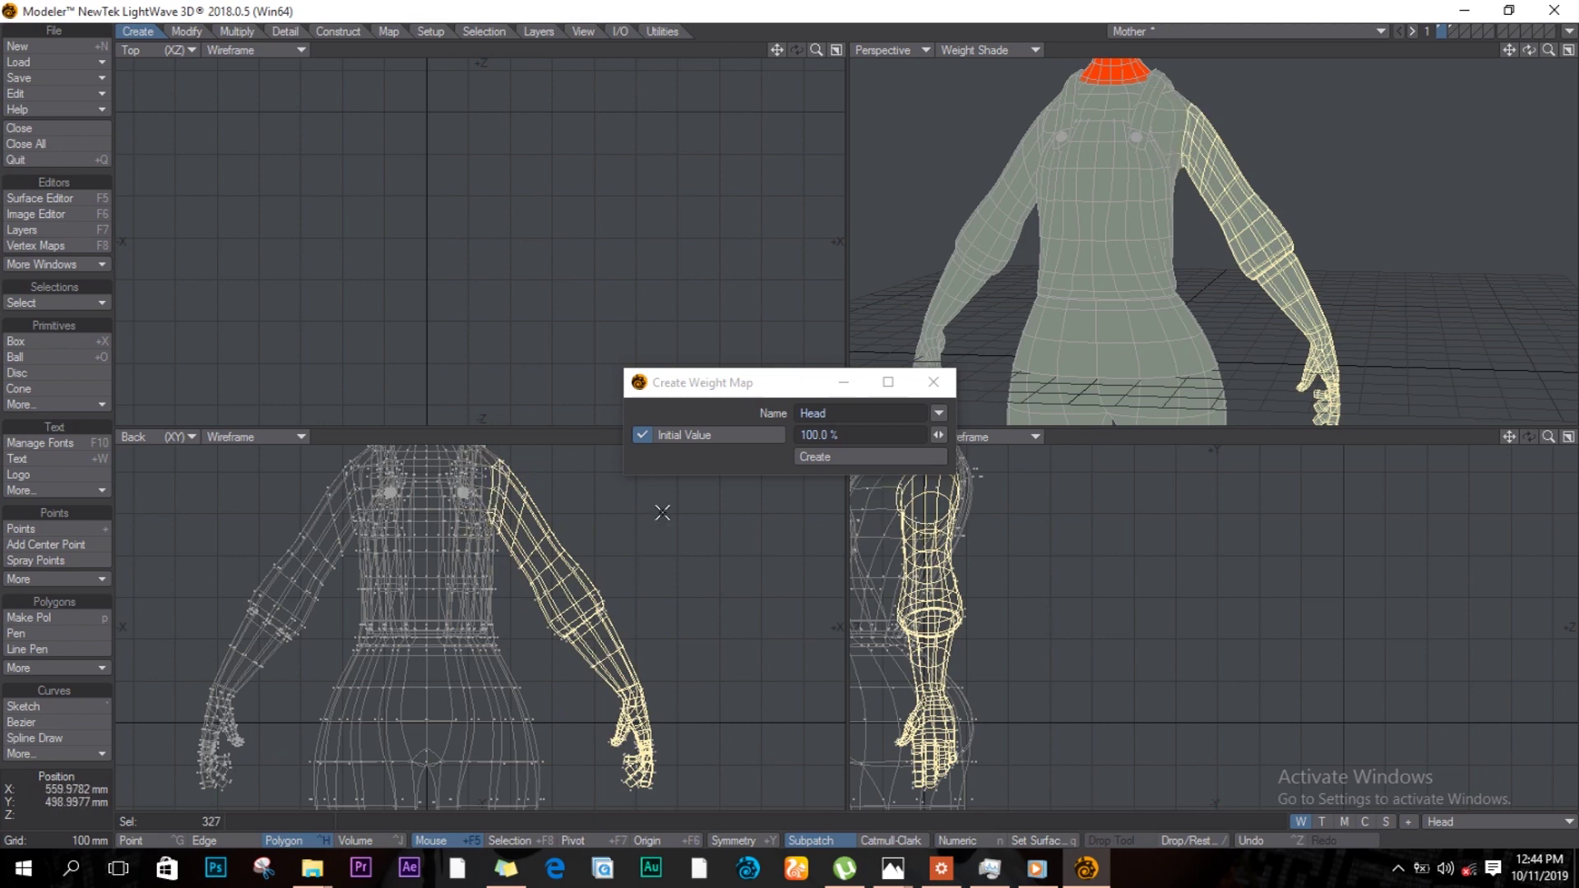
Step: Create a weight map named "Left _ Arm" with an initial value of 100% for the selected arm
left_click(694, 403)
type("Left _ Arm")
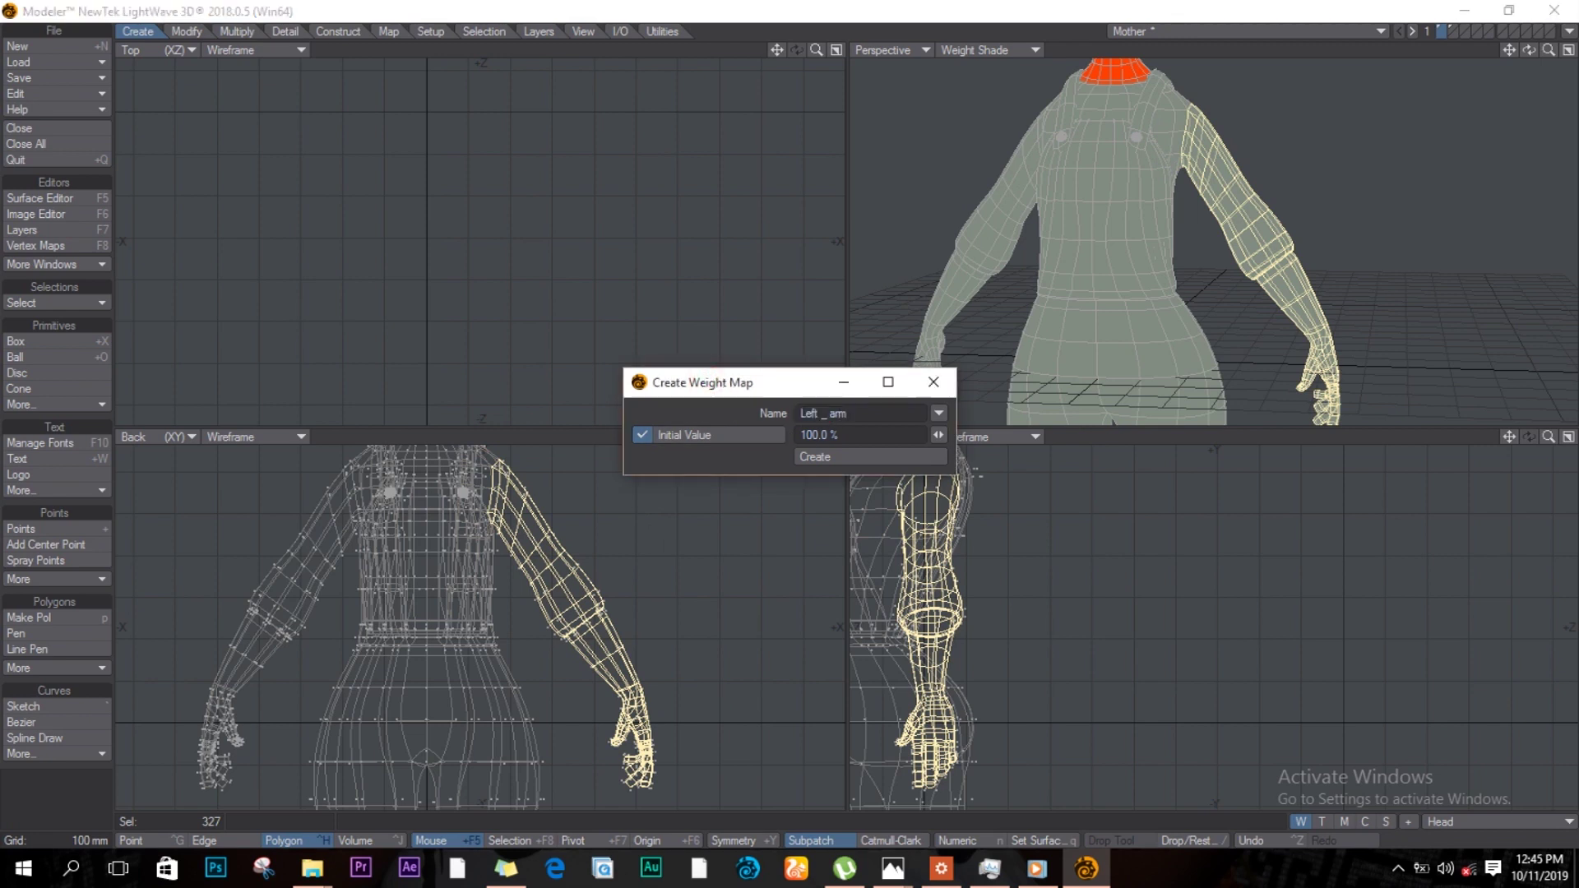
left_click(842, 459)
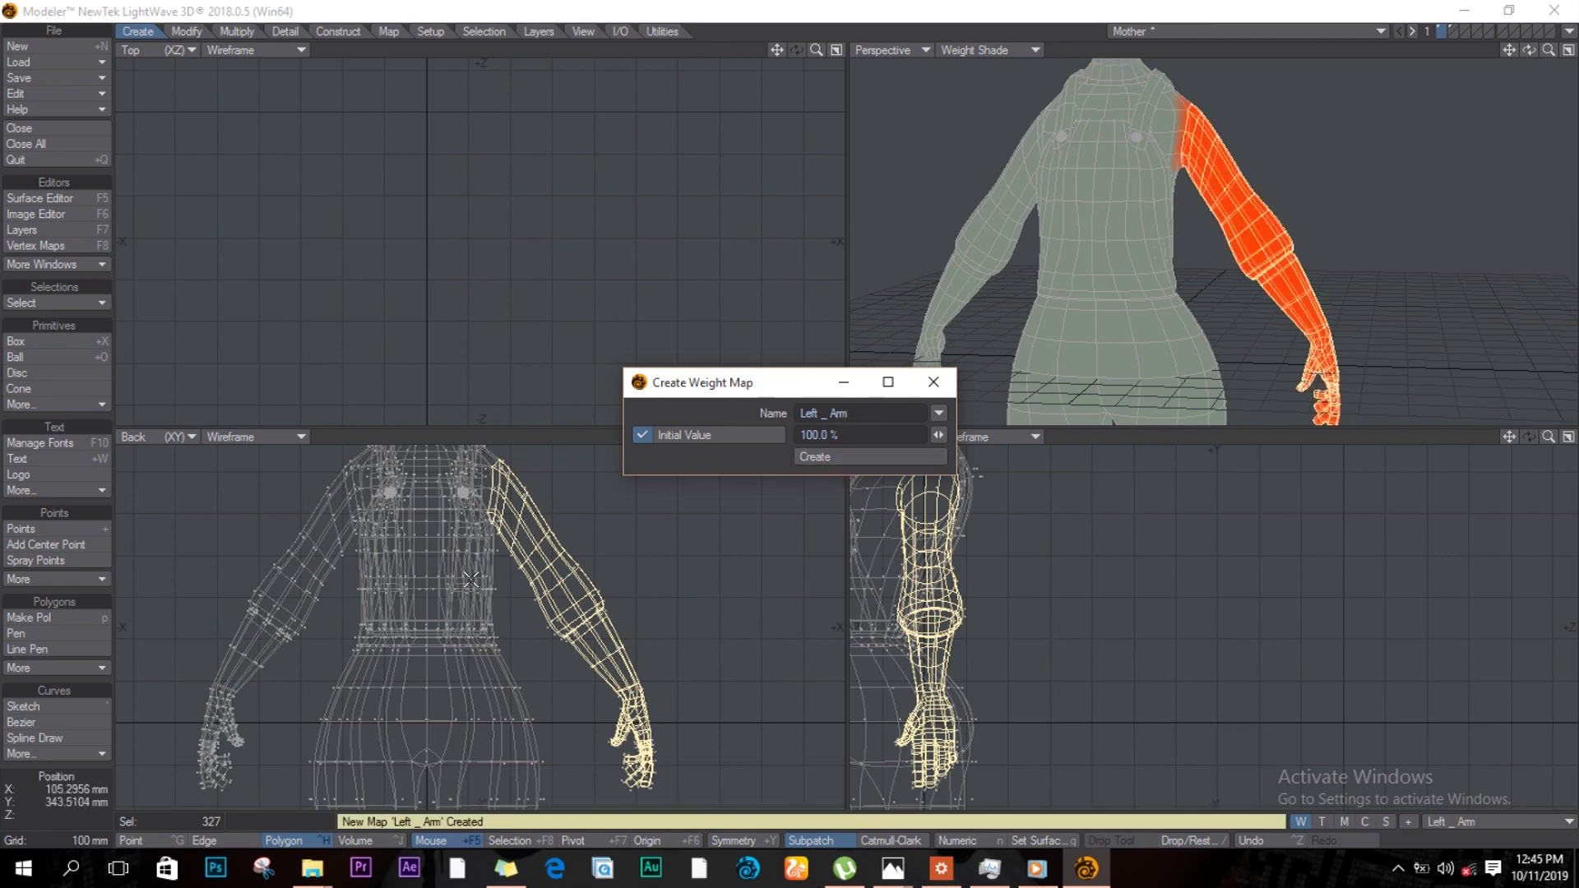
left_click_drag(338, 606, 299, 618, "ctrl+alt")
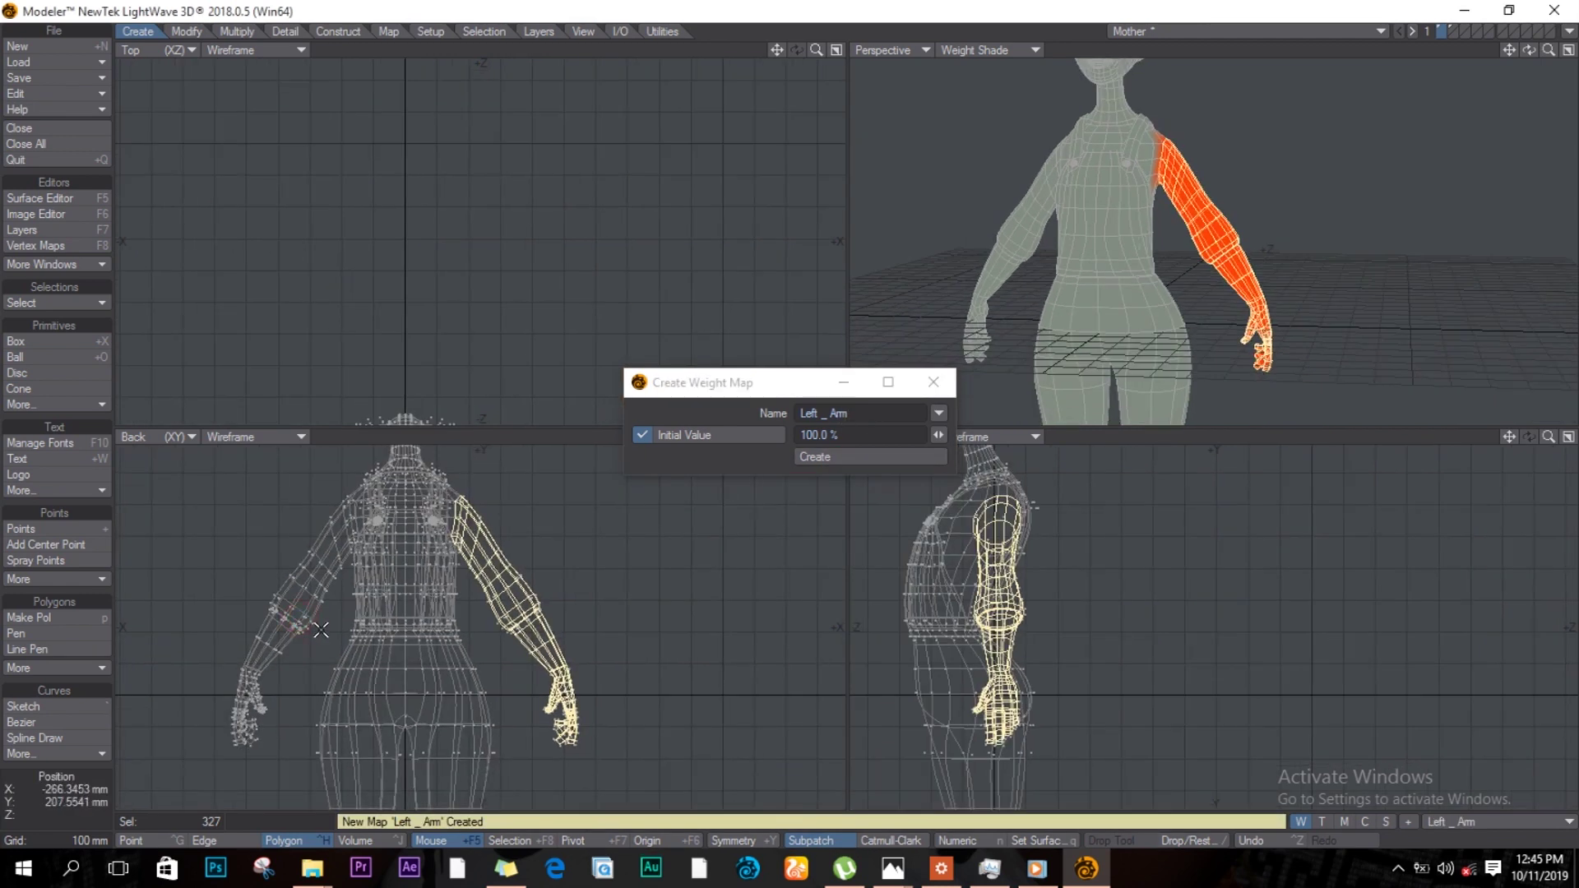
Step: Clear the selection, then lasso the right arm and hand polygons and expand the selection up to the shoulder
key("/")
mouse_move(336, 581)
right_mouse_down()
mouse_move(307, 669)
mouse_move(222, 782)
mouse_move(315, 525)
mouse_move(325, 540)
right_mouse_up()
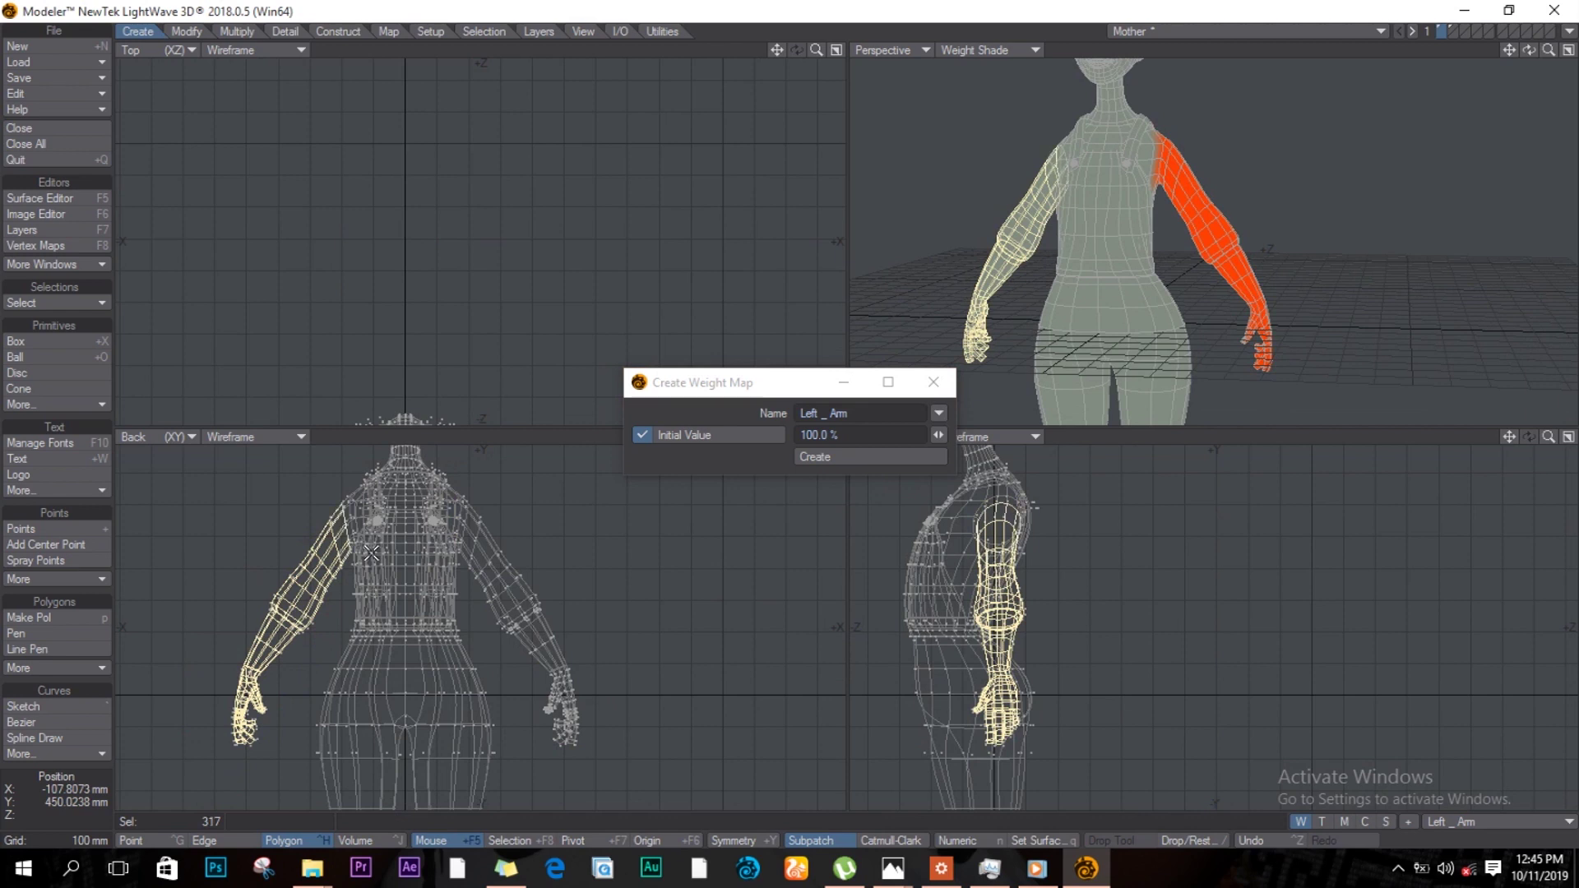
key("shift+bracketright")
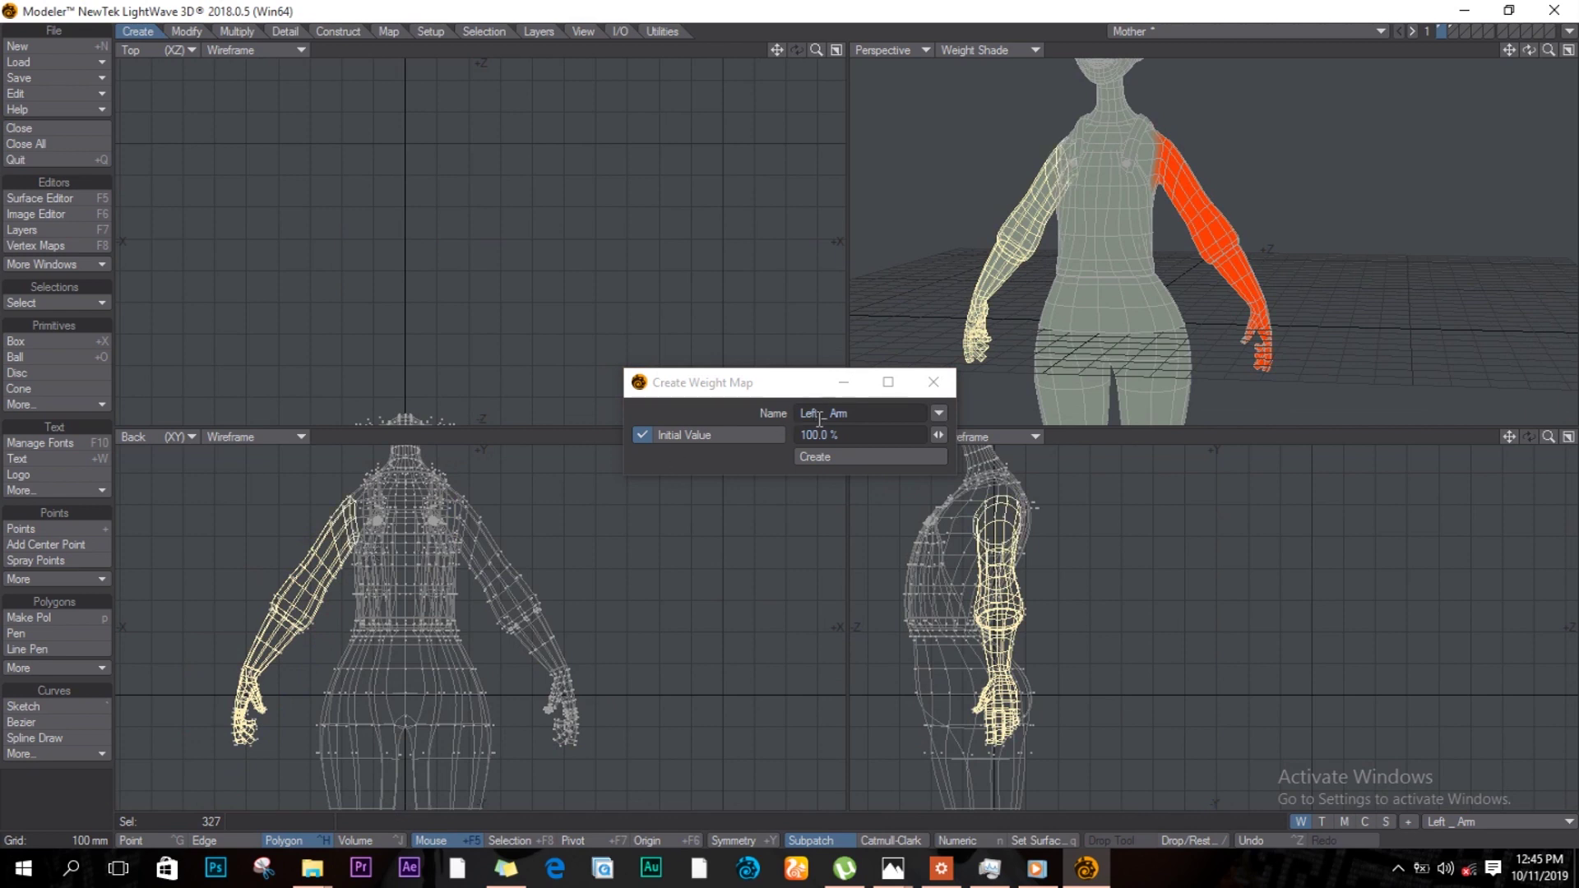
Step: Create a weight map named "Right _ Arm" with an initial value of 100% for the selected arm
left_click_drag(819, 419, 761, 411)
type("Righ")
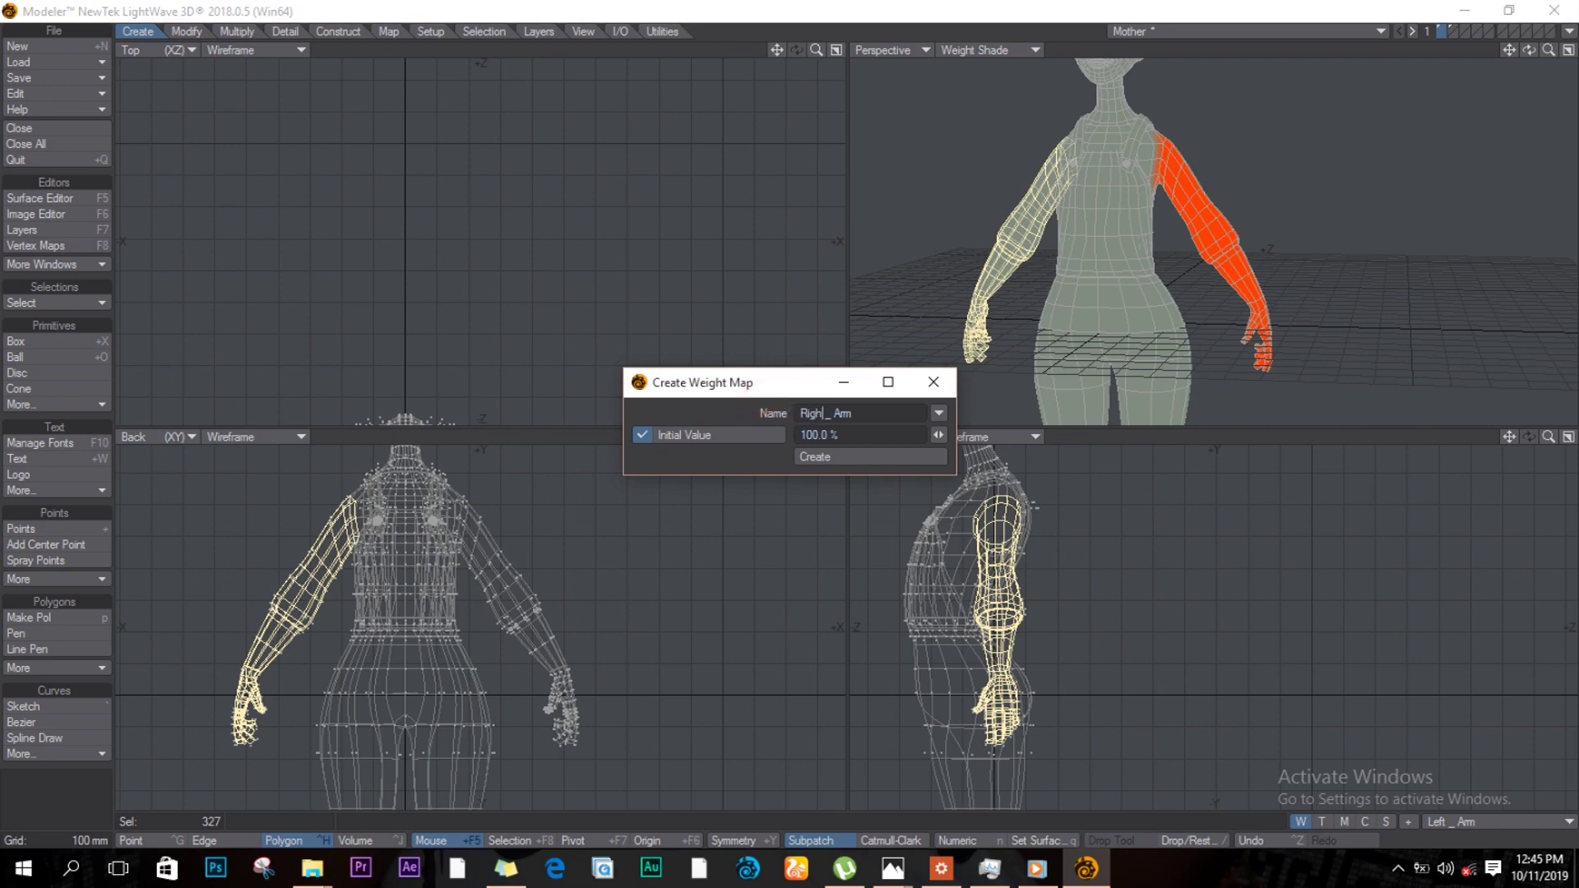
left_click(856, 458)
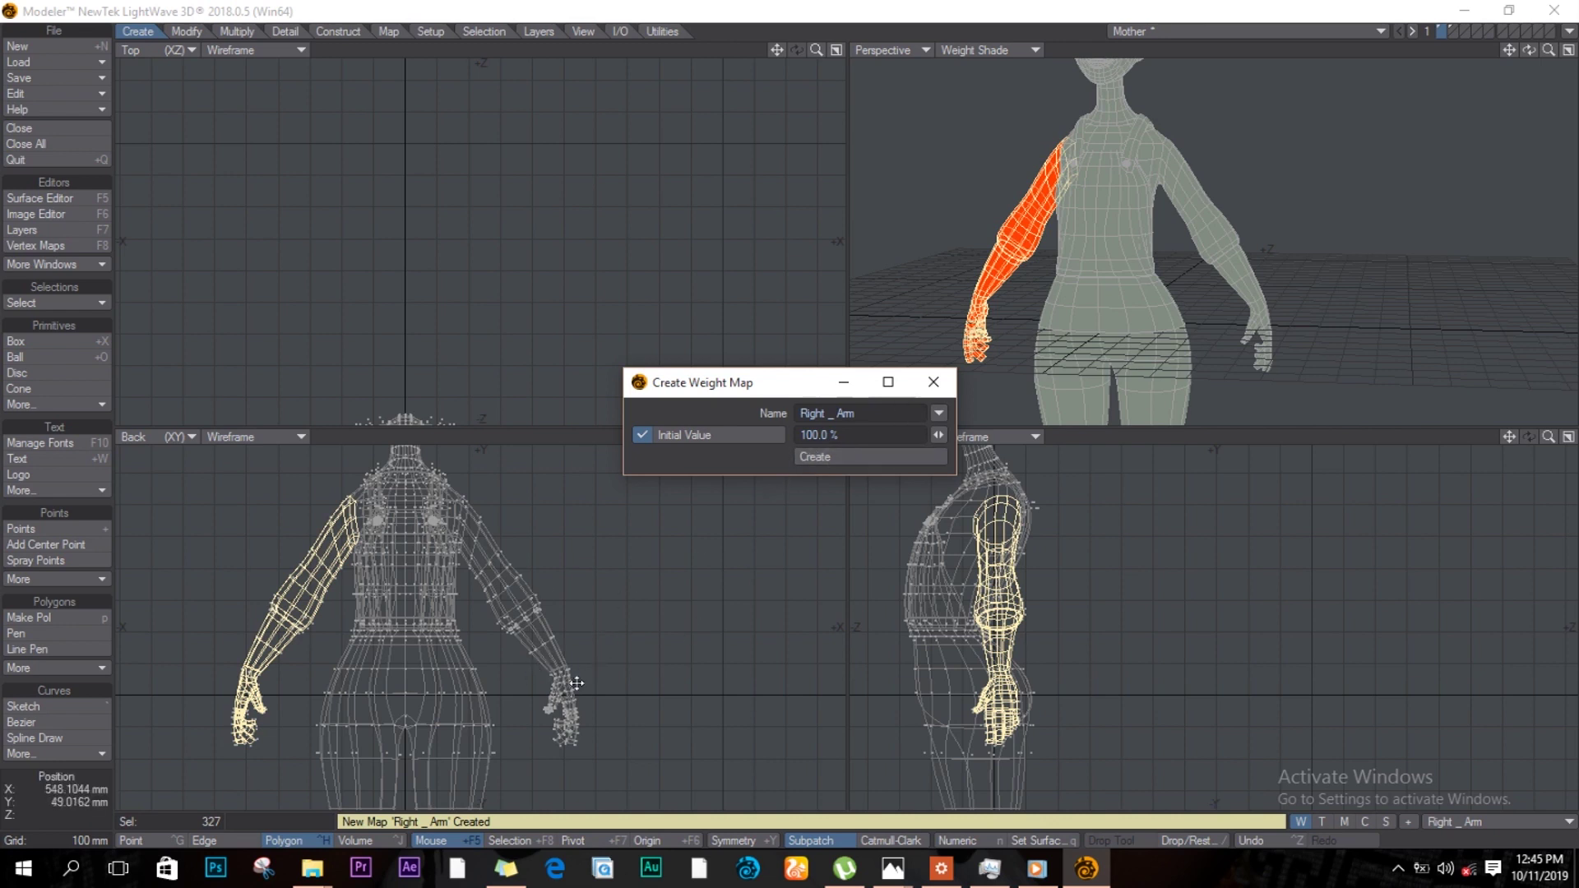
Step: Select the right leg polygons, expand into the hip, remove those across the midline and add another row on the hip
left_click_drag(531, 726, 536, 560, "alt")
left_click_drag(535, 635, 530, 523, "alt")
left_click_drag(519, 671, 516, 610, "alt")
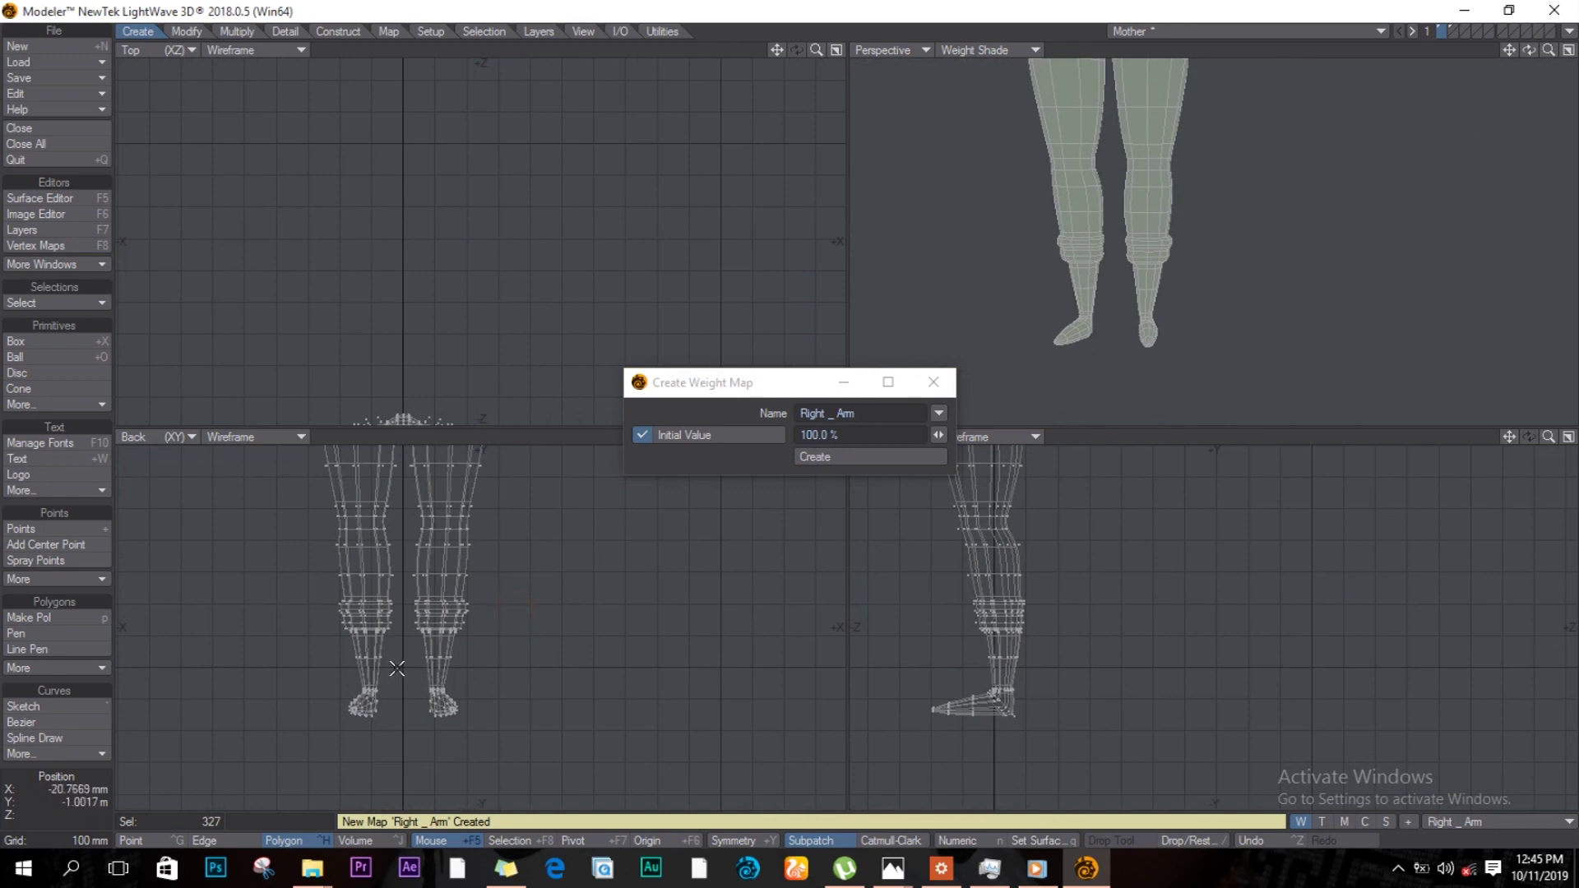
mouse_move(404, 456)
right_mouse_down()
mouse_move(407, 670)
mouse_move(362, 749)
mouse_move(296, 545)
mouse_move(318, 458)
mouse_move(362, 452)
right_mouse_up()
key("bracketright")
left_click_drag(487, 521, 473, 646)
key("shift+bracketright")
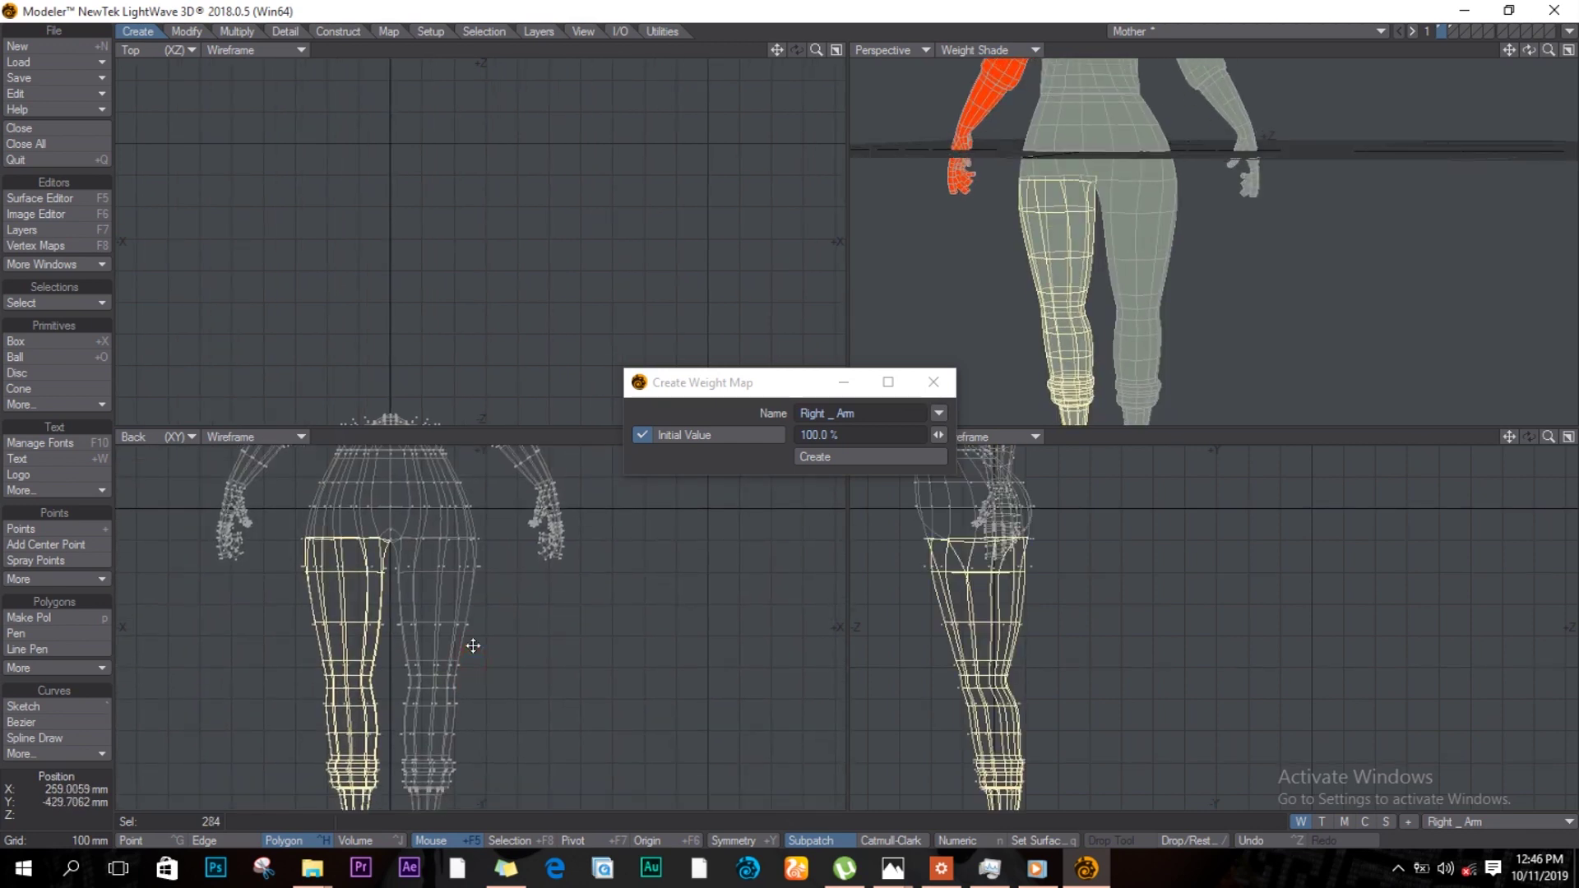
key("shift+bracketright")
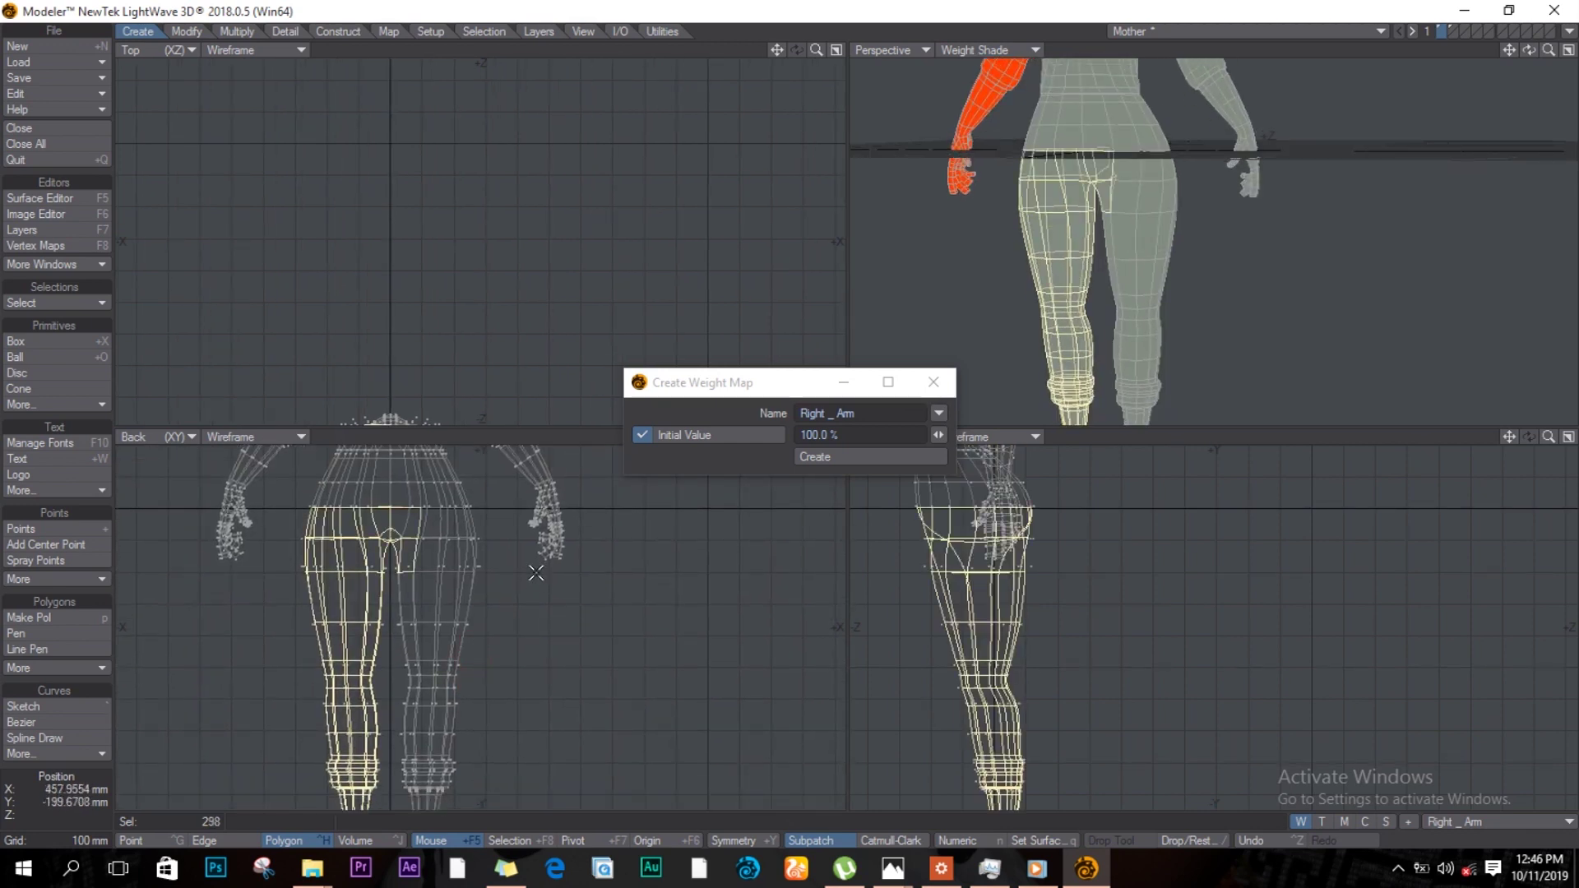
mouse_move(414, 507)
left_mouse_down()
mouse_move(384, 517)
mouse_move(414, 571)
left_mouse_up()
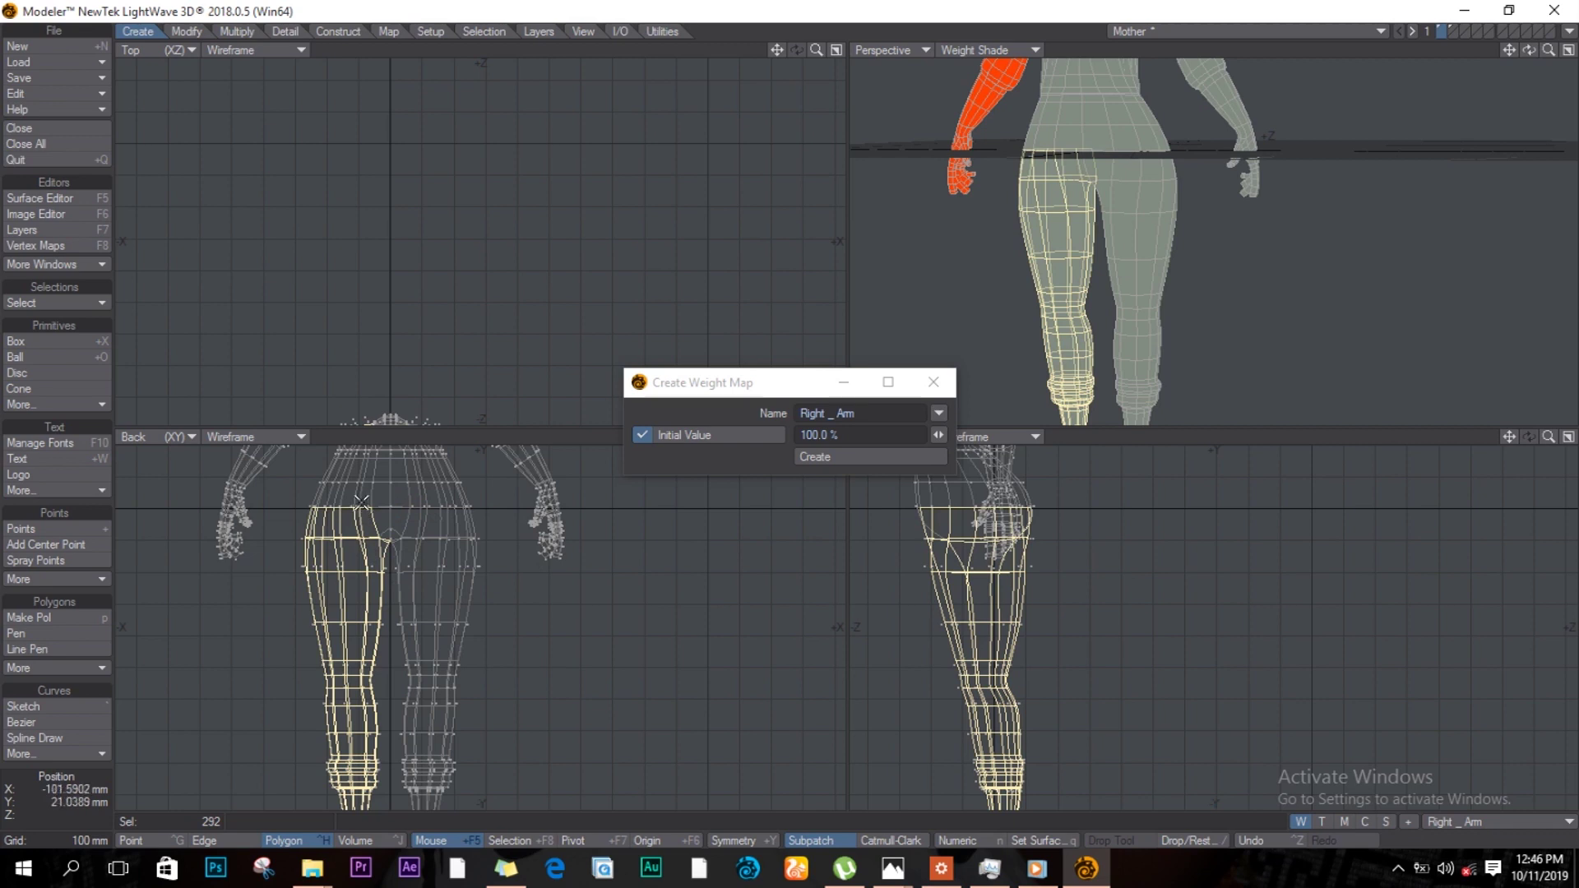
mouse_move(361, 505)
left_mouse_down()
mouse_move(311, 496)
mouse_move(390, 490)
left_mouse_up()
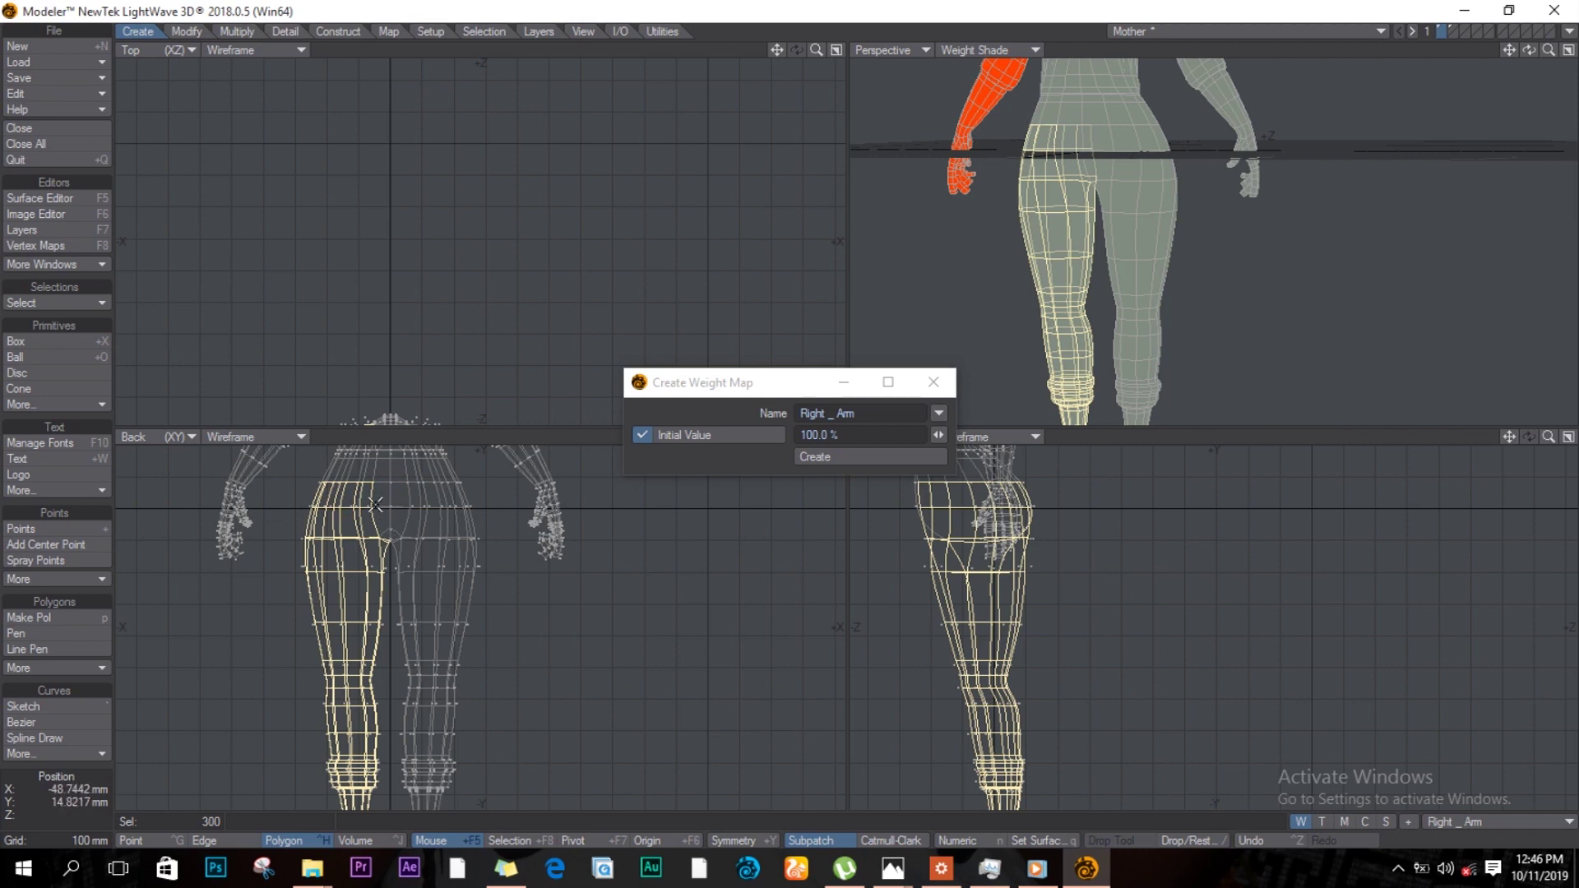
Step: Create a 100% weight map named "Right _ Leg" from the selected leg and clear the selection
left_click_drag(840, 418, 867, 417)
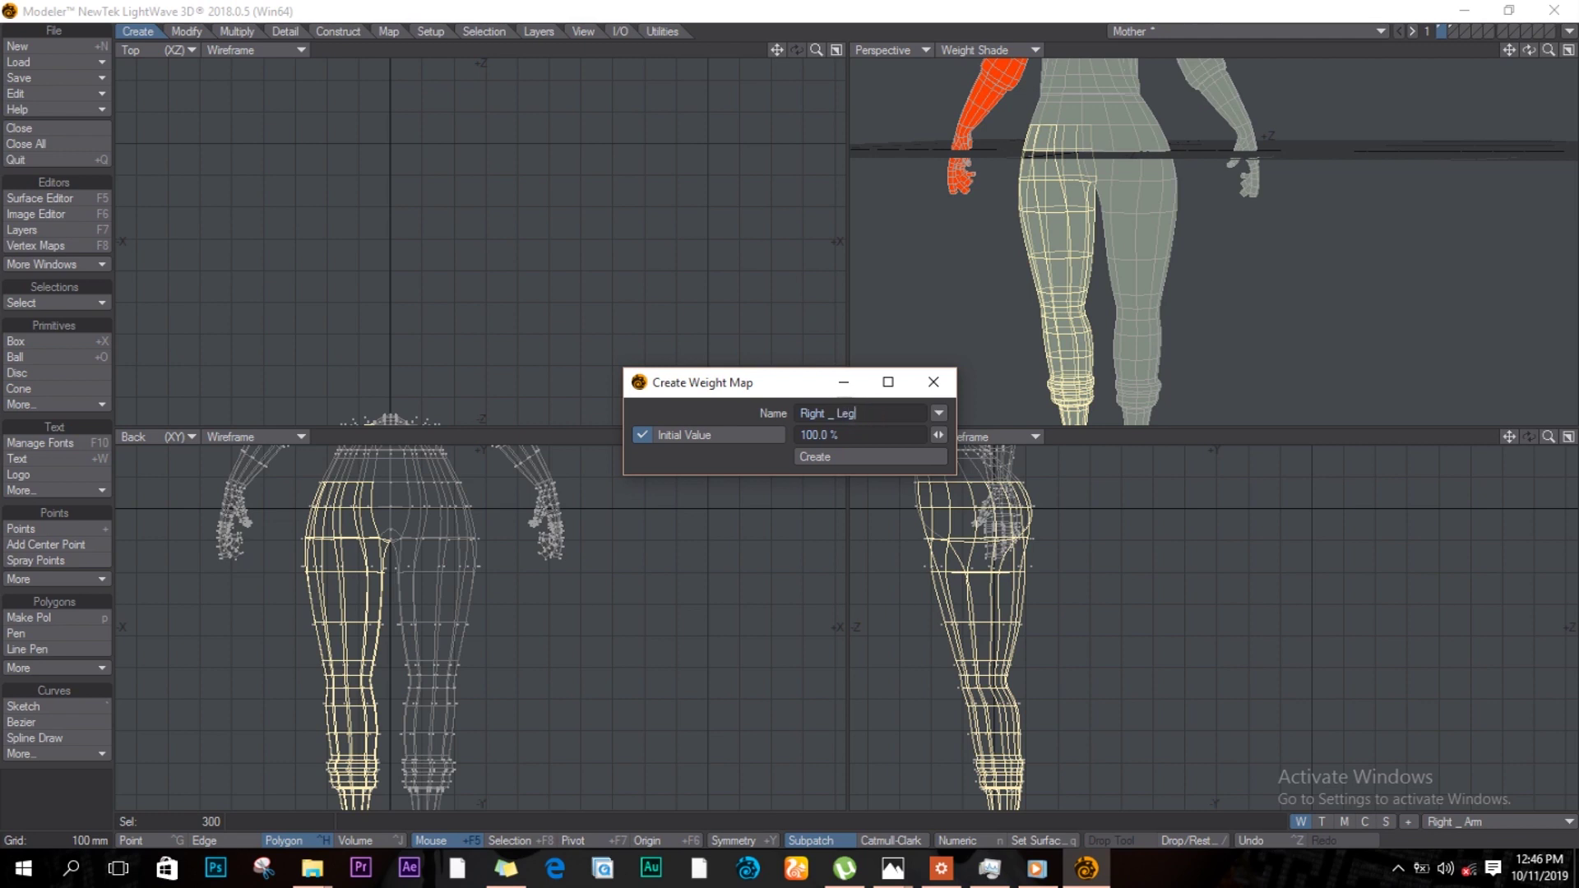
left_click(851, 459)
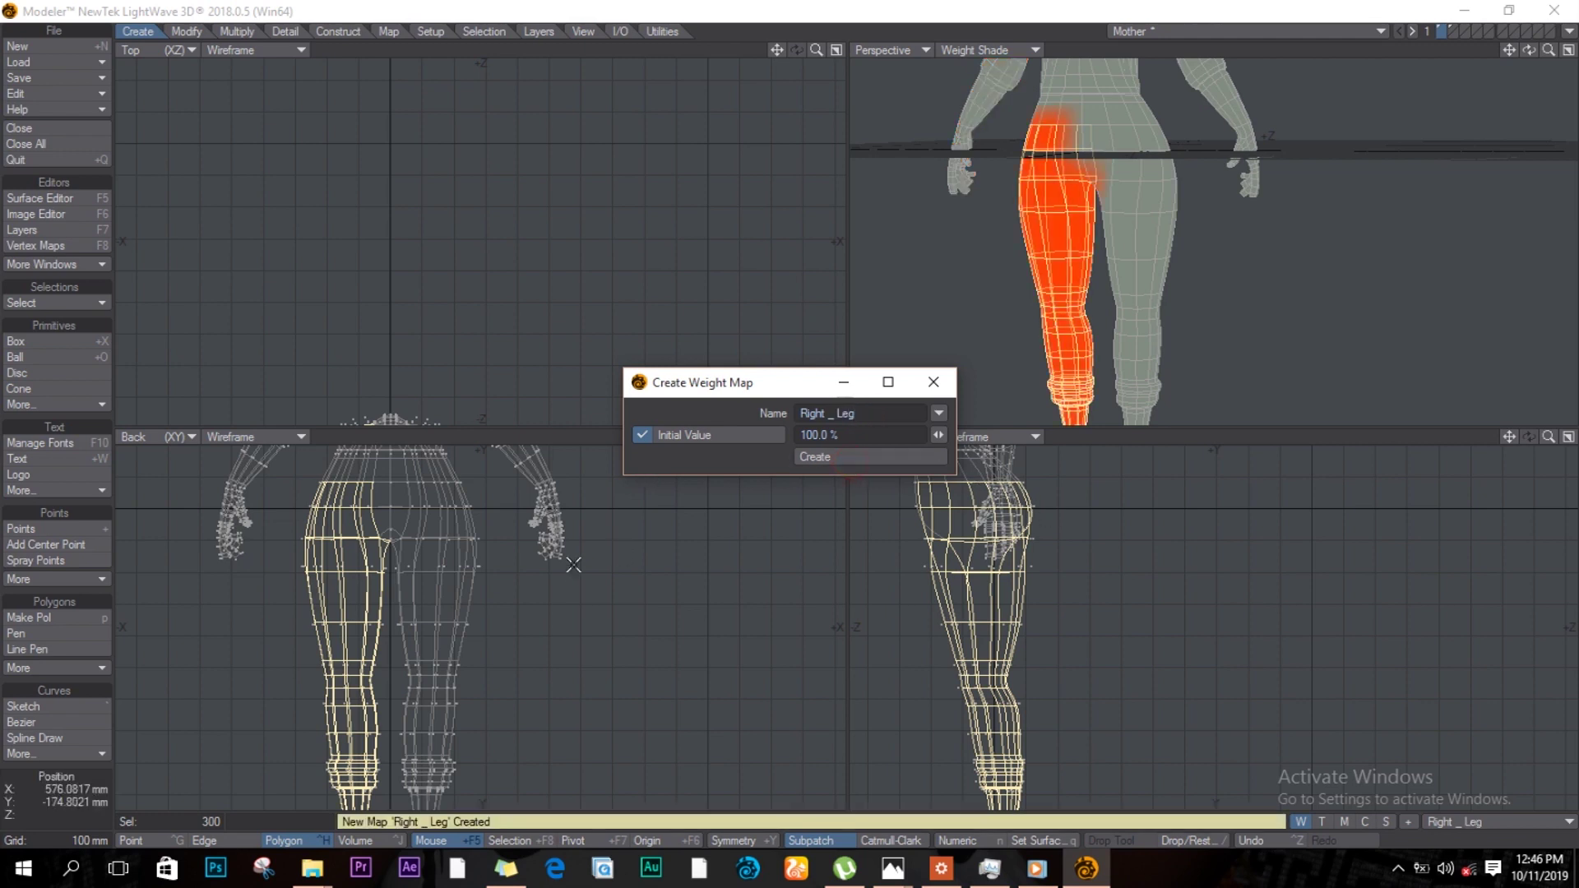
left_click(570, 551)
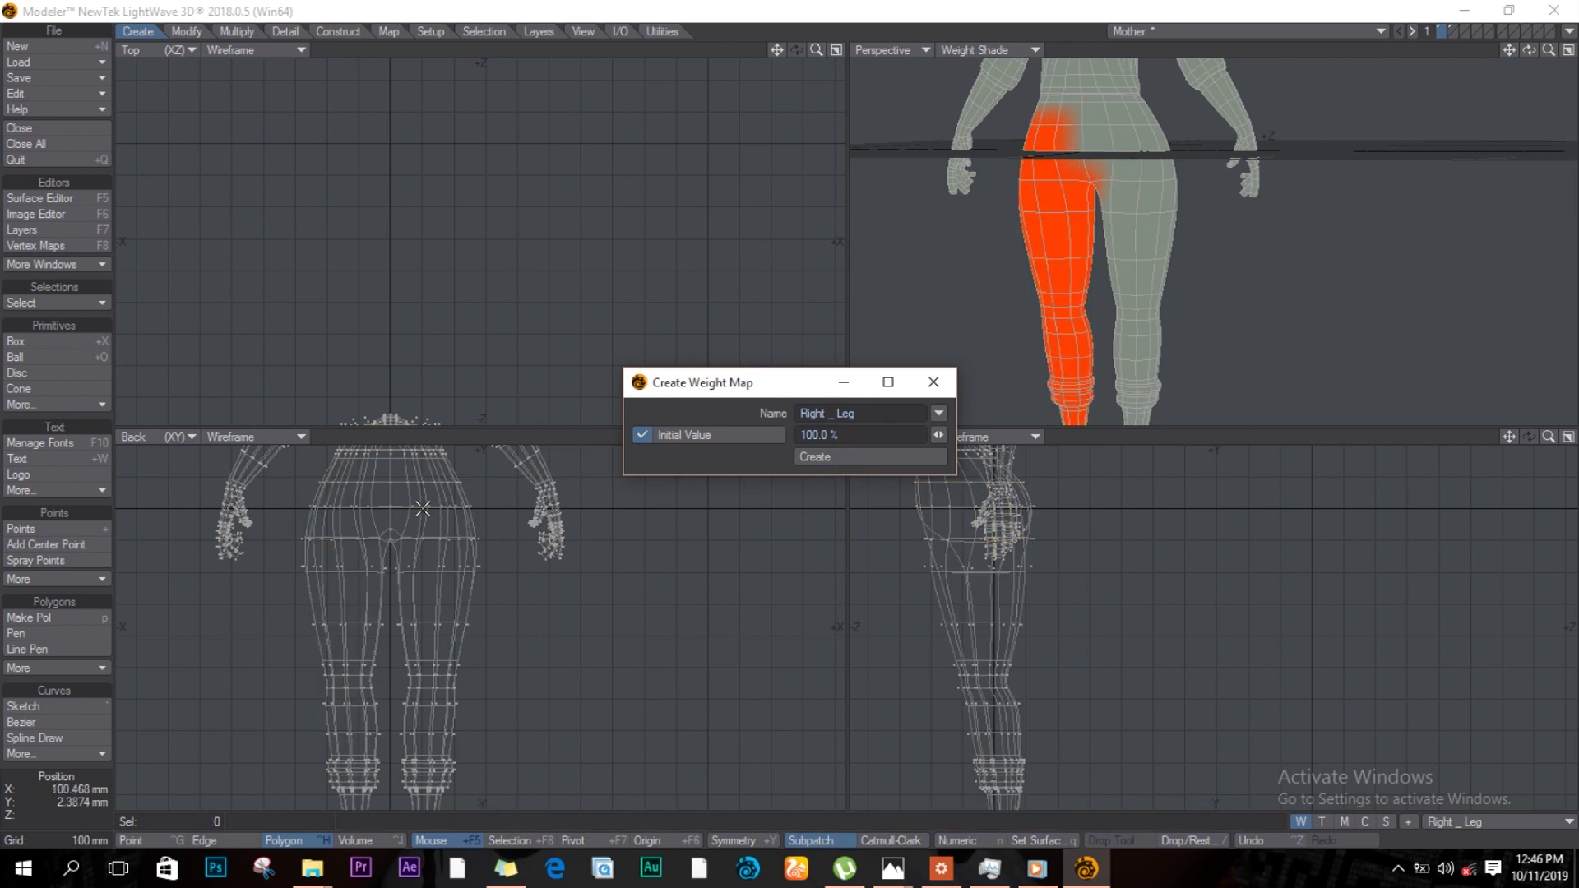
Step: Reselect the right leg polygons, including the whole right half of the hips from the waist to the body's midline
left_click_drag(384, 670, 354, 632, "ctrl+alt")
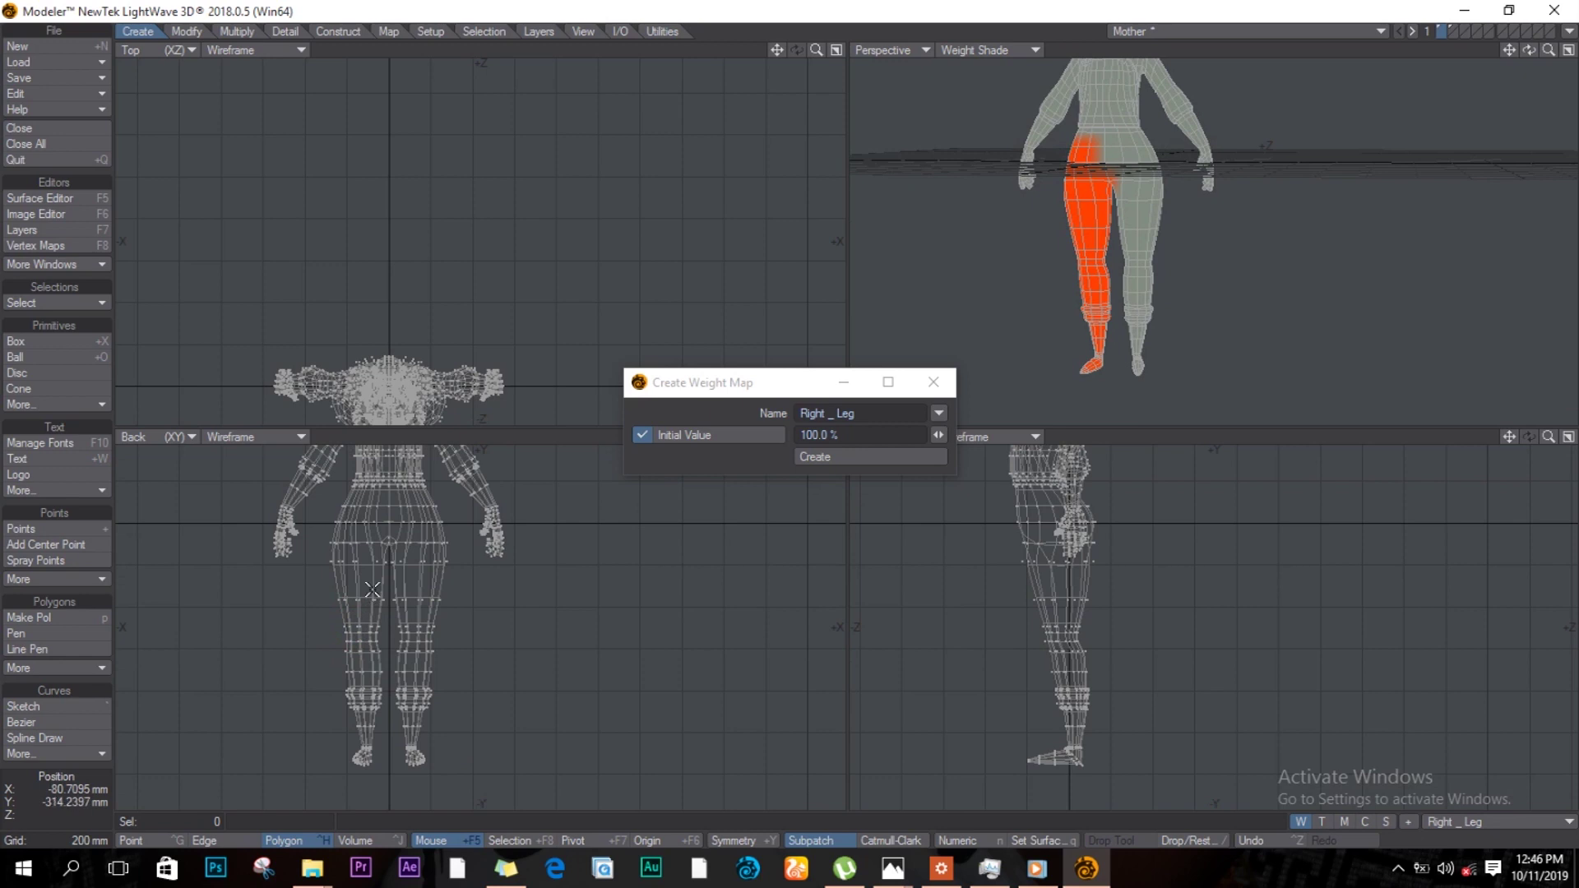
left_click_drag(386, 549, 392, 673)
mouse_move(391, 673)
right_mouse_down()
mouse_move(305, 630)
mouse_move(344, 498)
mouse_move(386, 501)
mouse_move(388, 549)
right_mouse_up()
mouse_move(376, 517)
left_mouse_down("shift")
mouse_move(353, 502)
mouse_move(412, 550)
mouse_move(383, 543)
mouse_move(448, 686)
left_mouse_up("shift")
left_click(403, 526)
scroll(381, 543, "up", 5)
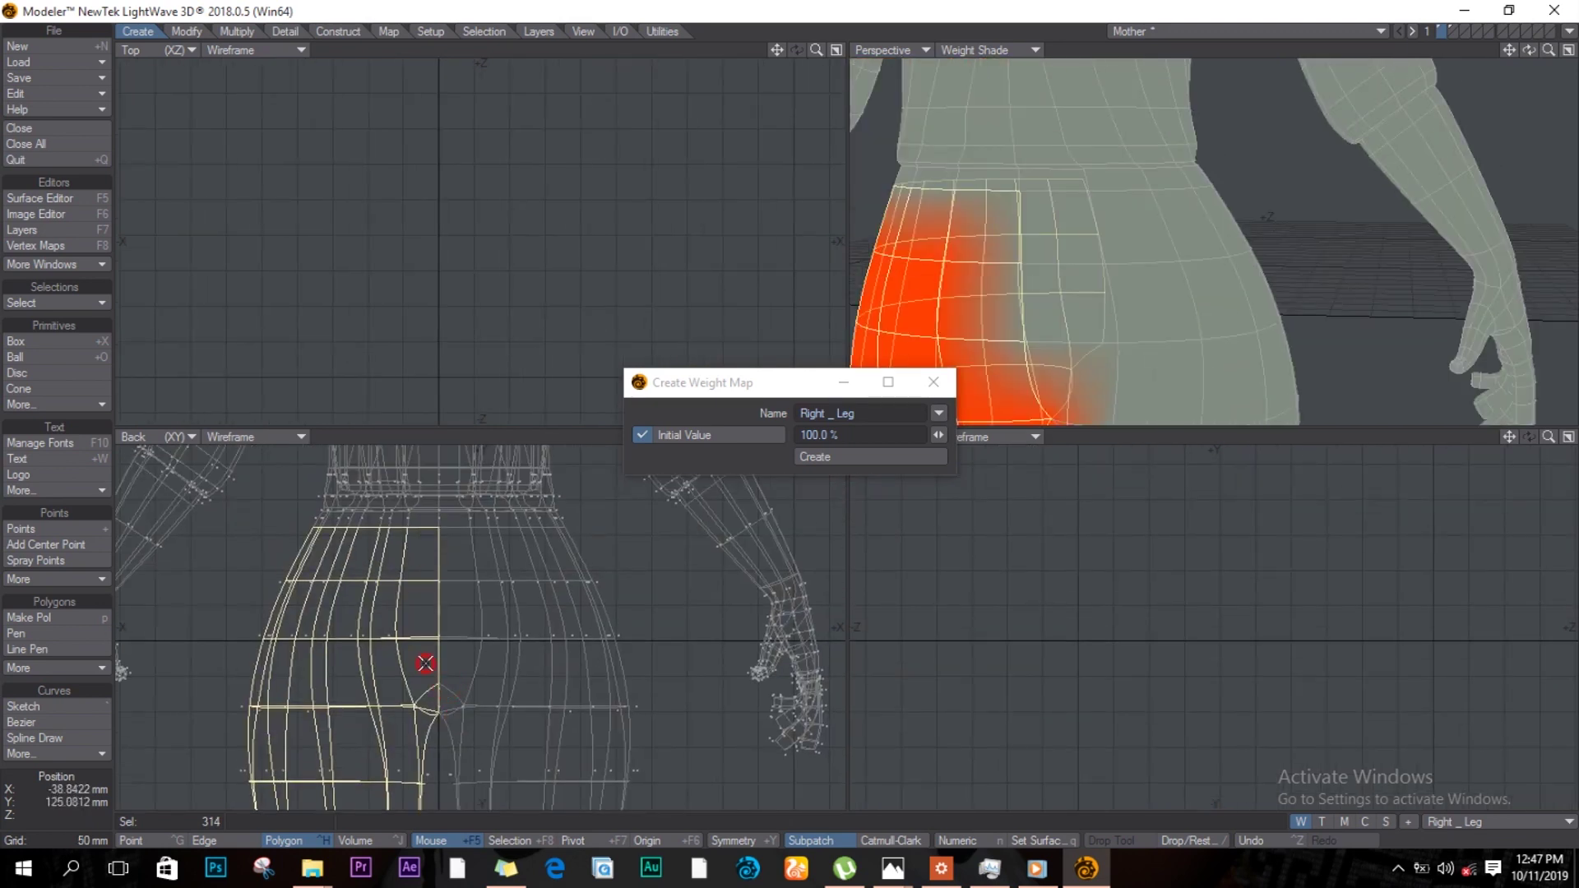
Step: Recreate the "Right _ Leg" weight map at 100% from the larger selection and clear the selection
left_click(853, 454)
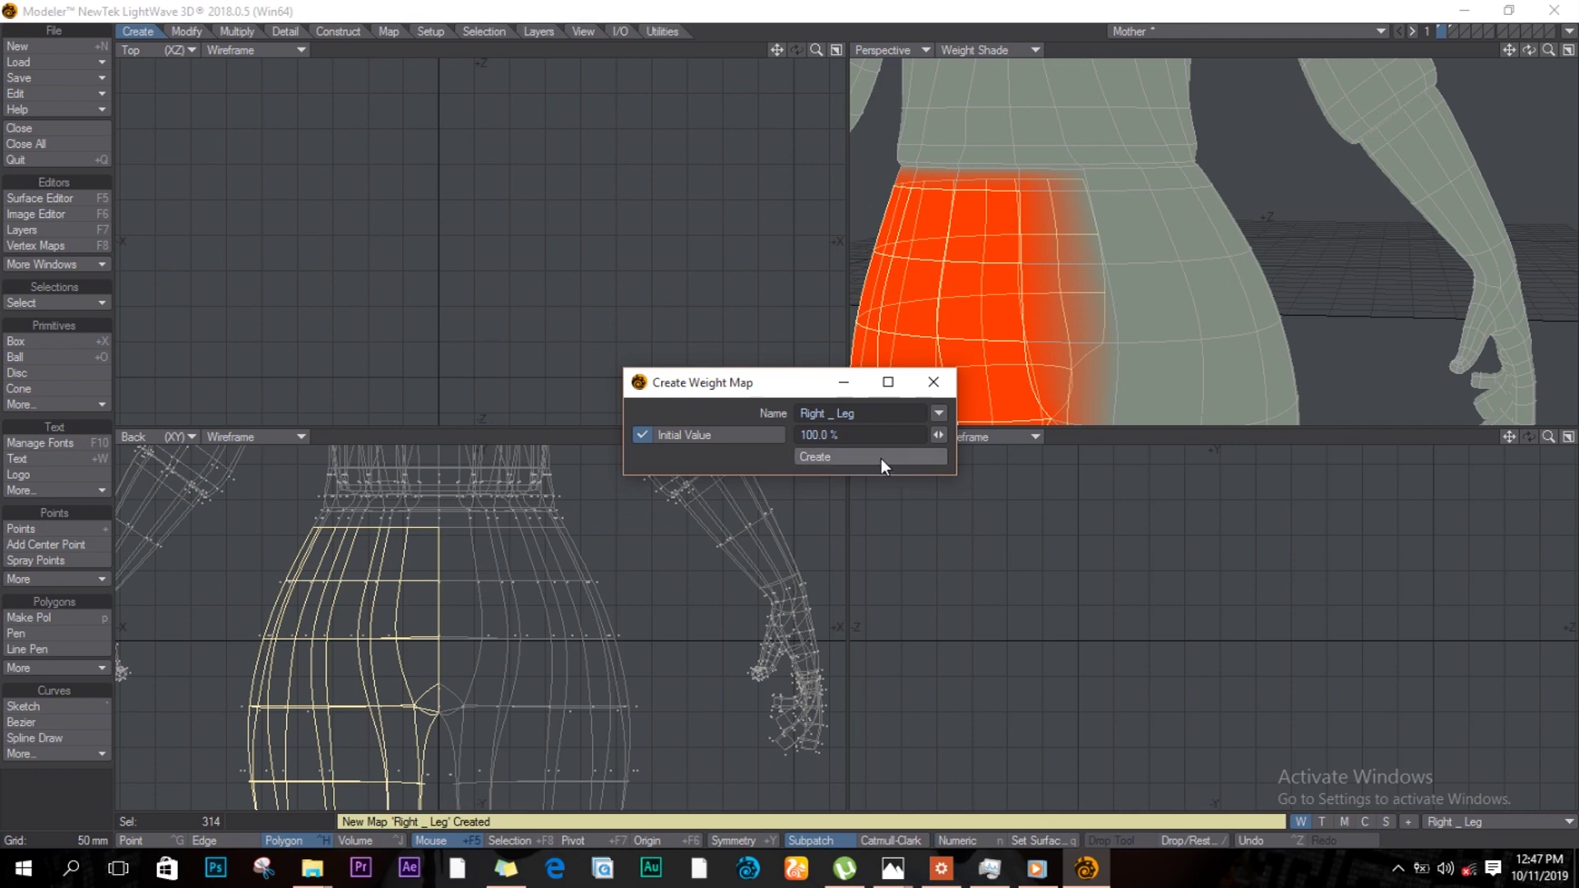
left_click(419, 642)
key("a")
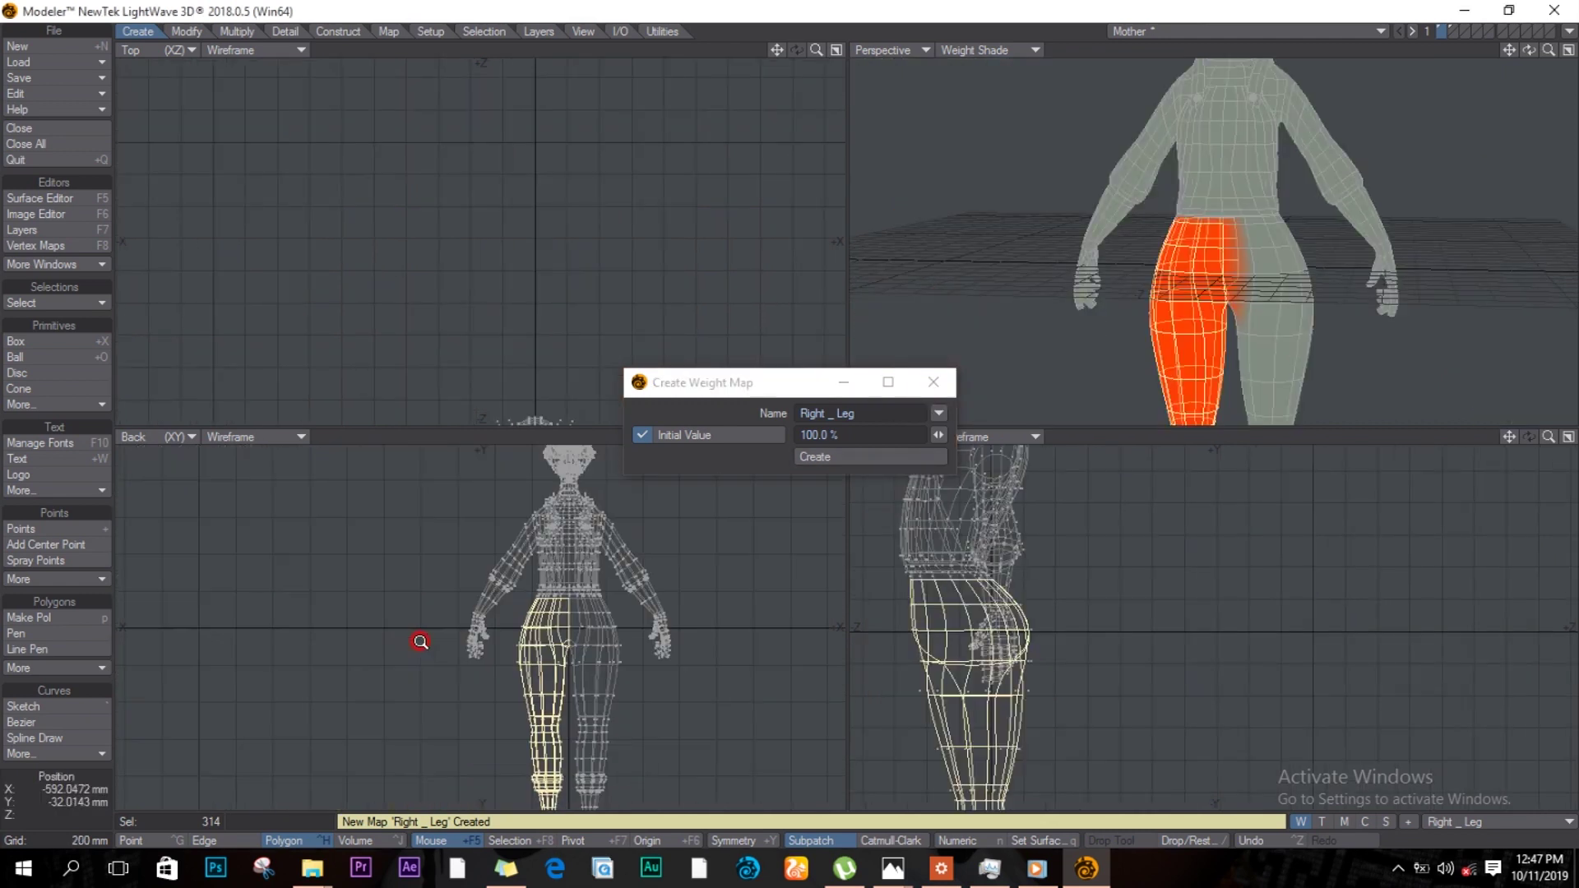
left_click(423, 641)
Step: Lasso the left leg polygons and extend the selection over the left half of the hips up to the waist
left_click_drag(606, 662, 580, 532, "ctrl+alt")
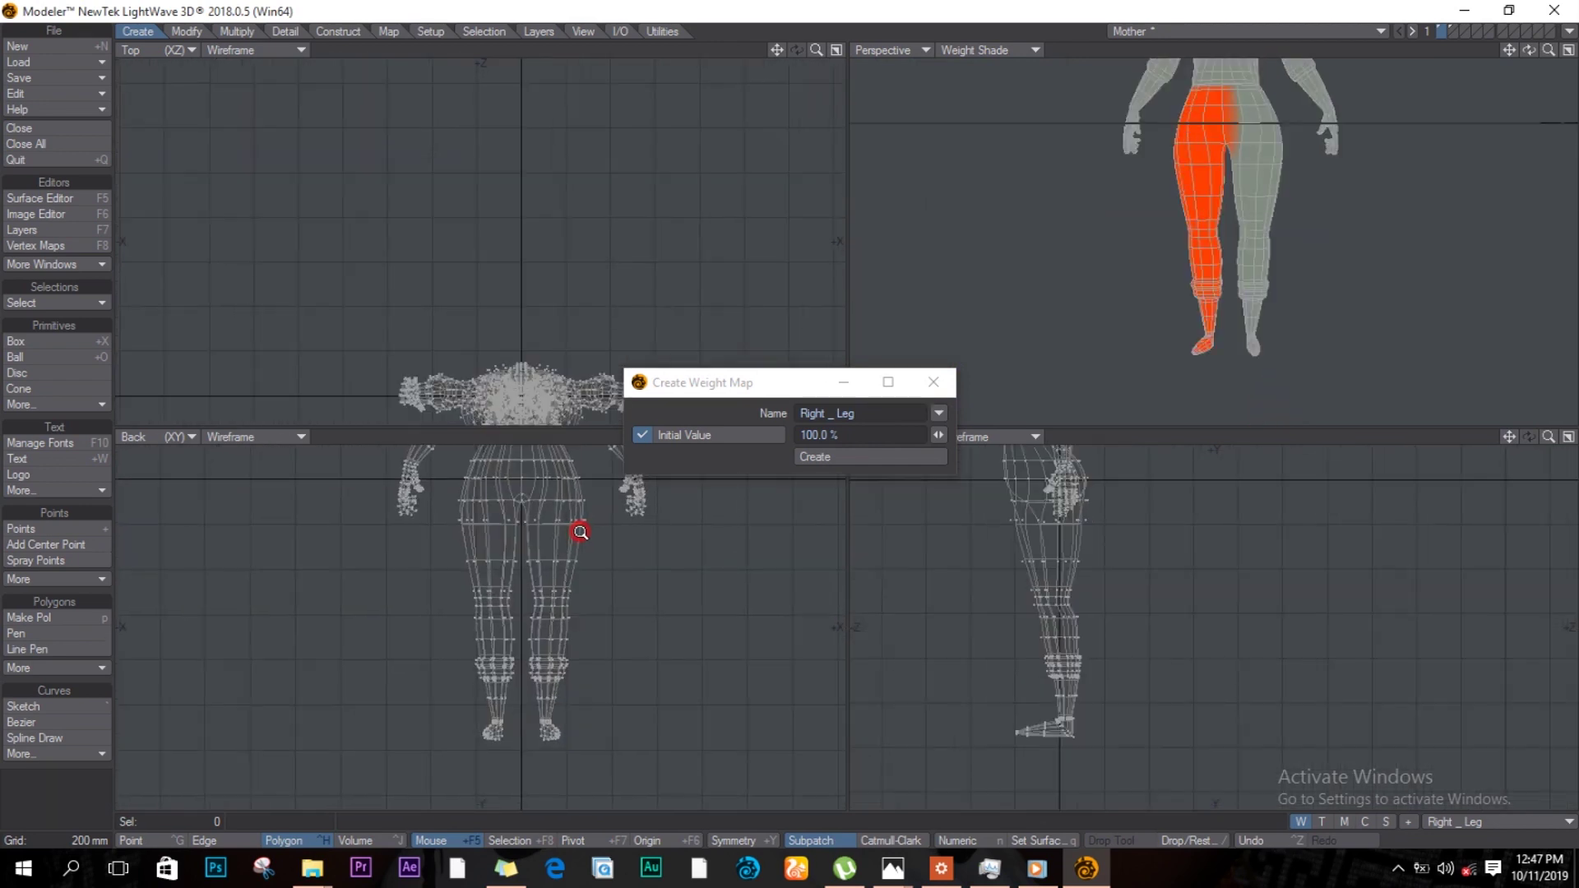
mouse_move(514, 520)
right_mouse_down()
mouse_move(592, 515)
mouse_move(585, 786)
mouse_move(515, 751)
right_mouse_up()
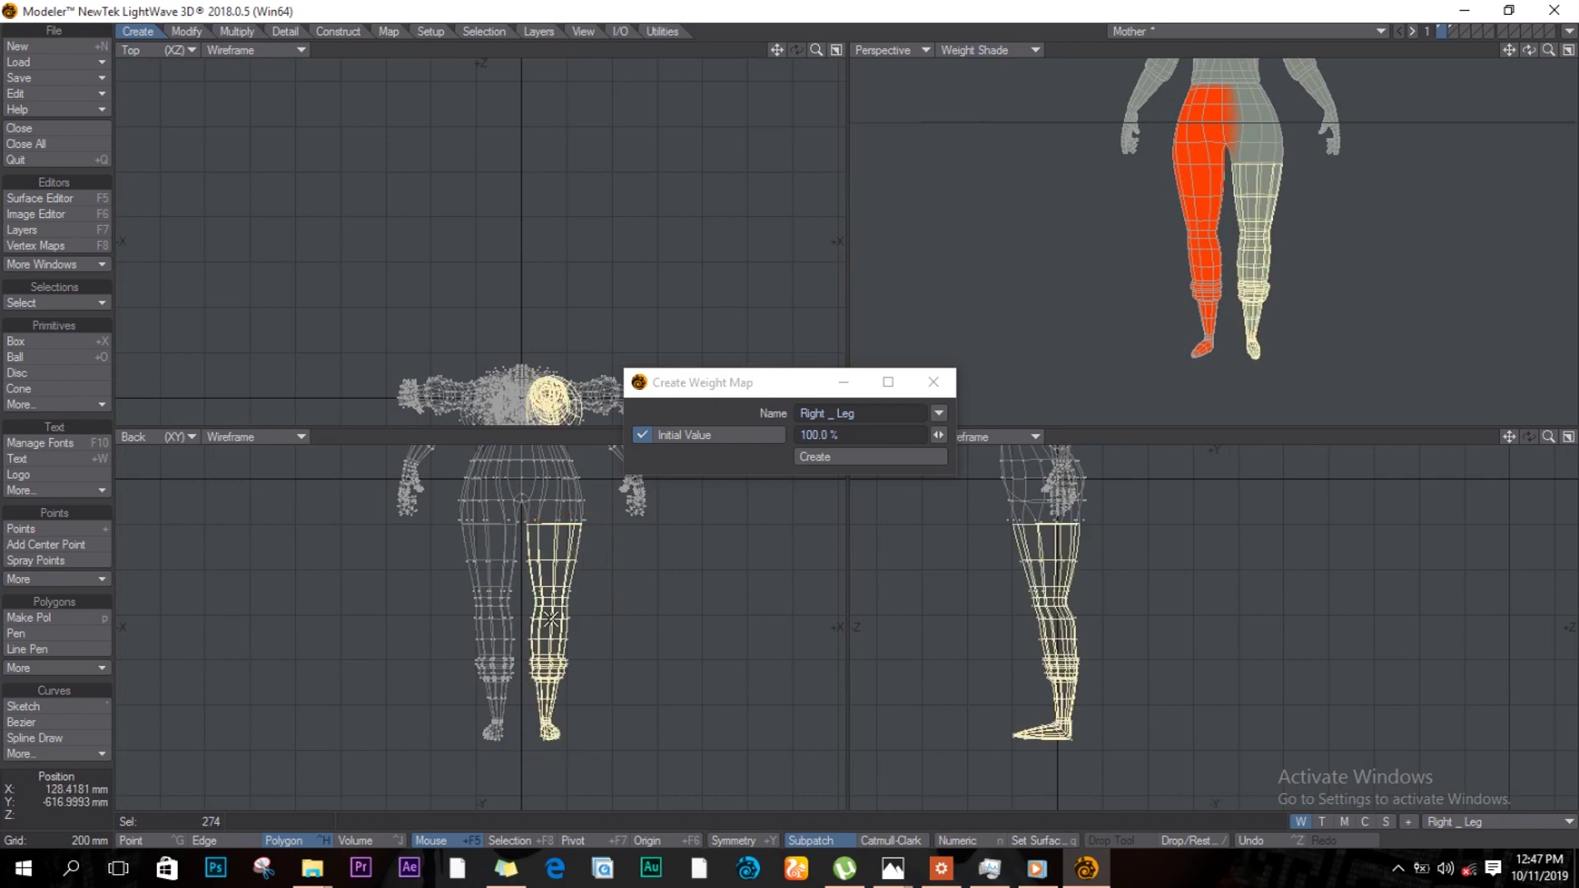
key("shift+]")
key("shift+]")
mouse_move(498, 498)
left_mouse_down()
mouse_move(589, 522)
mouse_move(519, 592)
left_mouse_up()
scroll(486, 576, "up", 3)
mouse_move(408, 619)
left_mouse_down("shift")
mouse_move(514, 619)
mouse_move(542, 672)
left_mouse_up("shift")
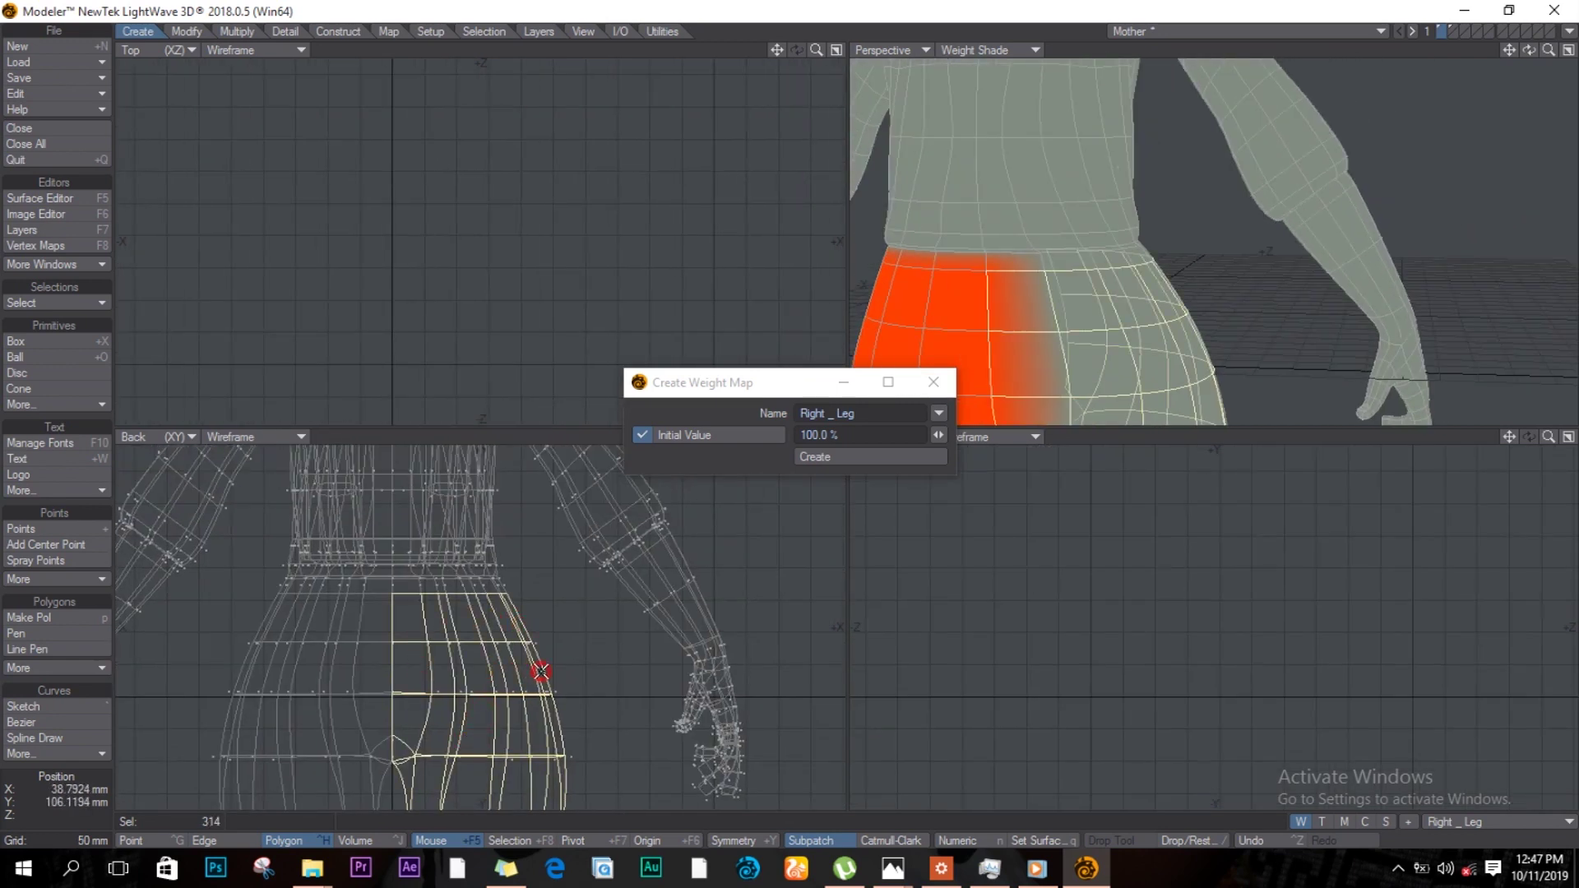
left_click(370, 751)
Step: Create a weight map named "Left _ Leg" with an initial value of 100% for the selected leg
left_click_drag(829, 414, 708, 386)
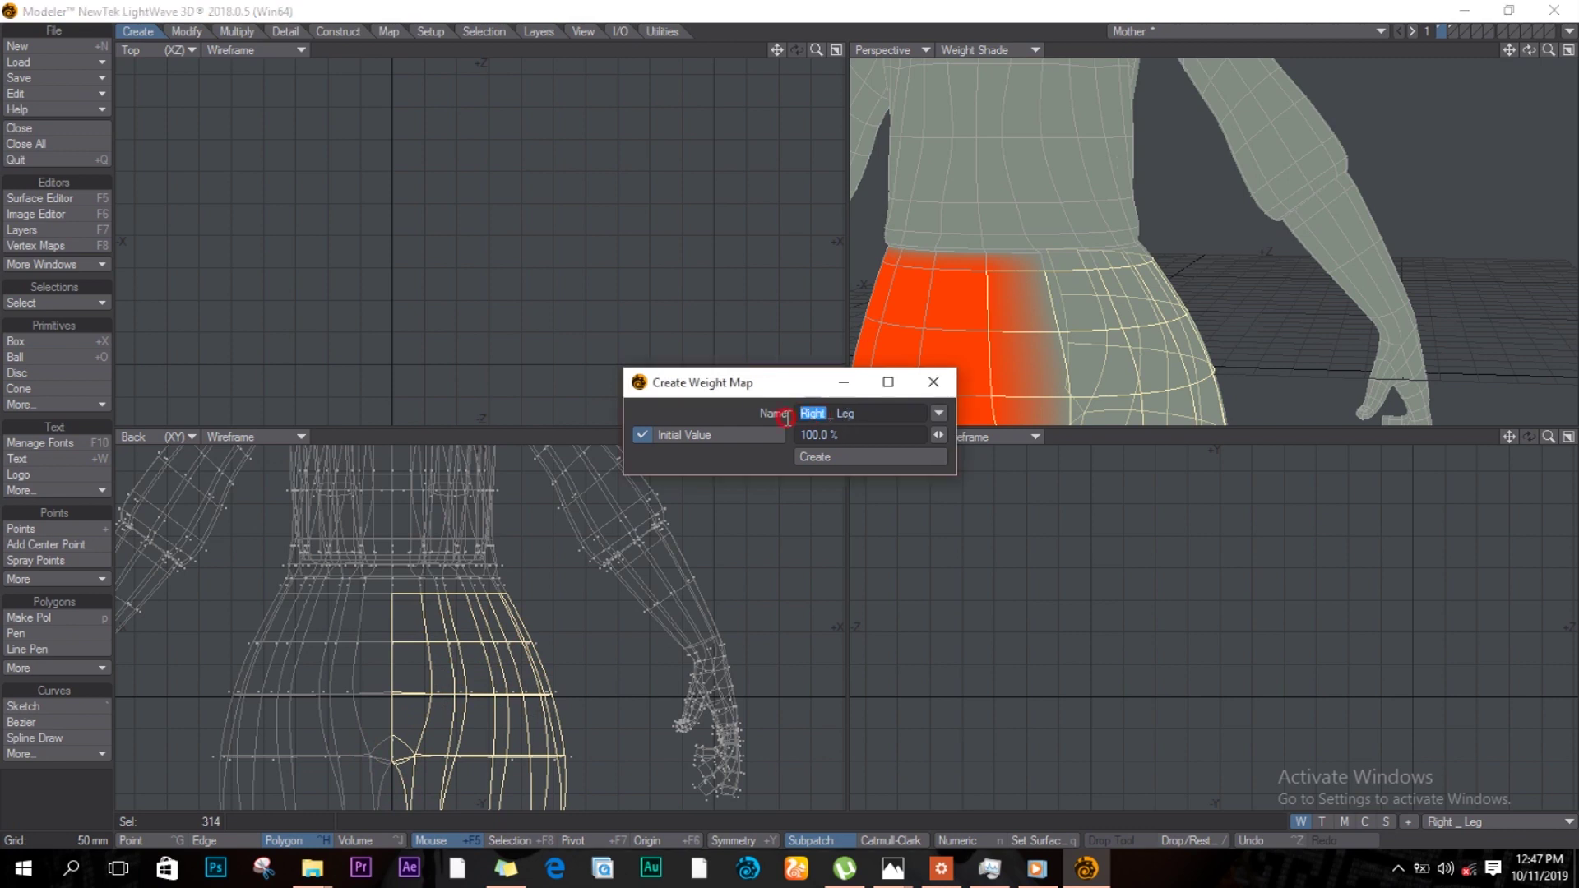
type("Lef")
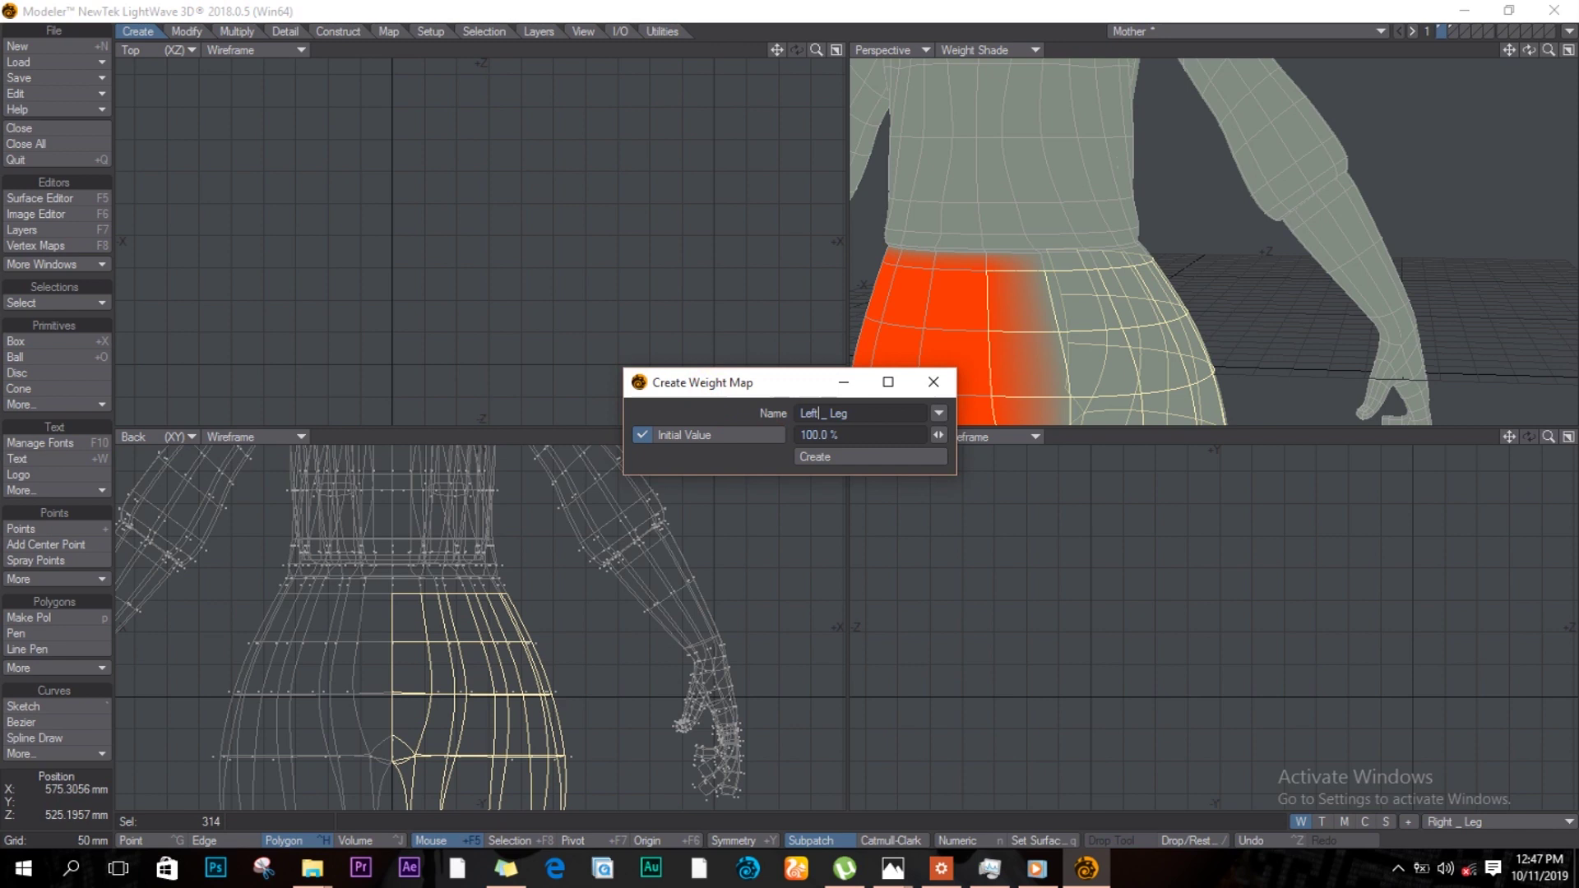
left_click(881, 457)
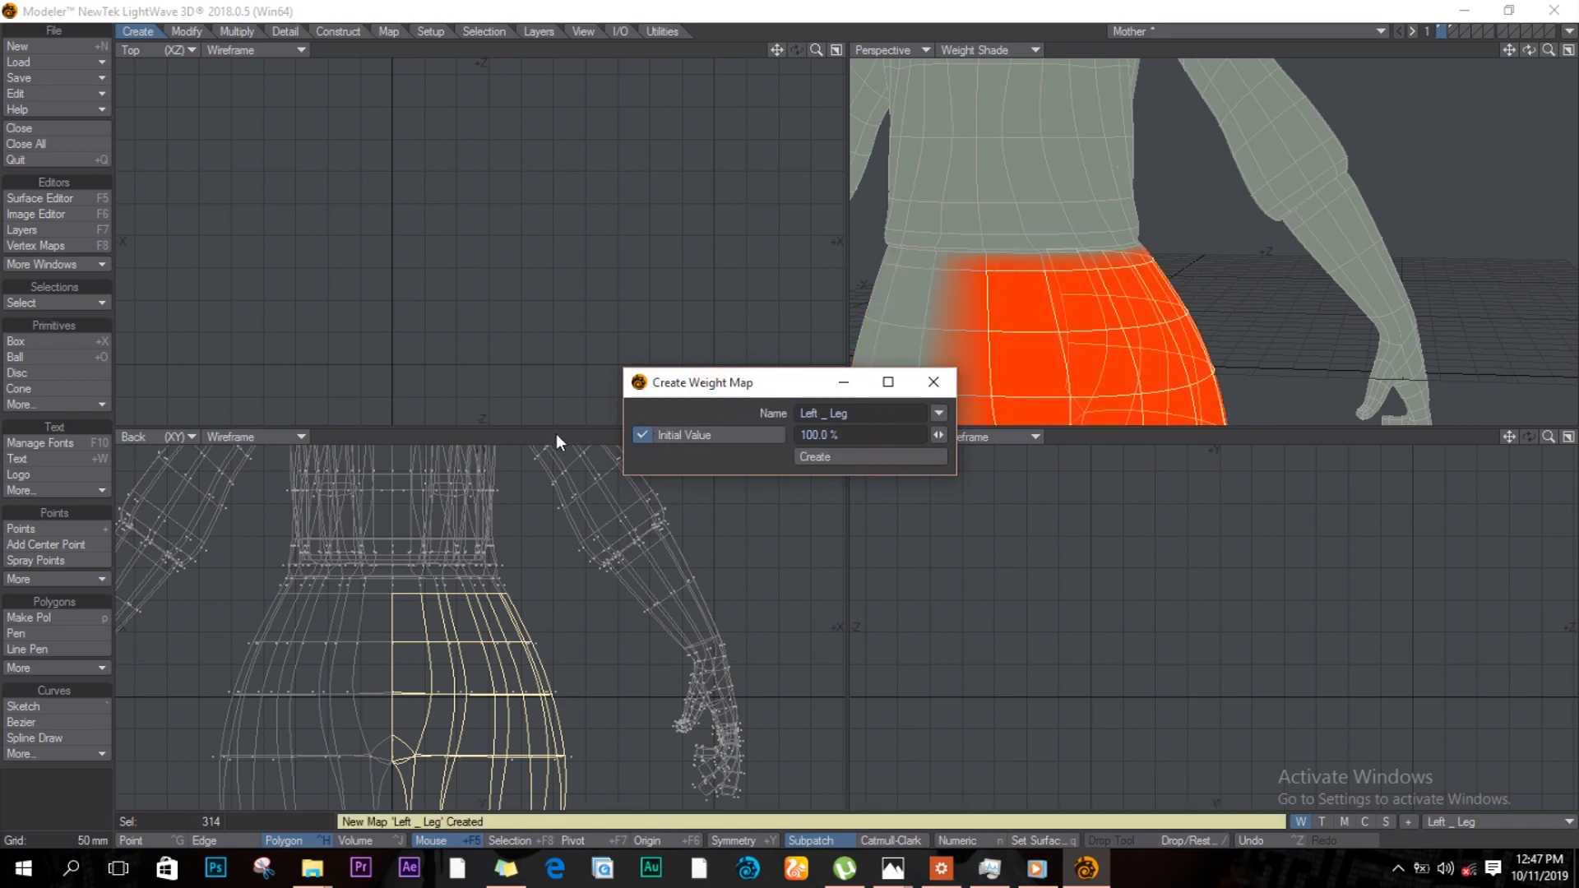
Step: Clear the selection and lasso the torso polygons from the waist to the neck base, adding the missed polygons near the shoulder
key("a")
left_click_drag(402, 631, 483, 723, "alt")
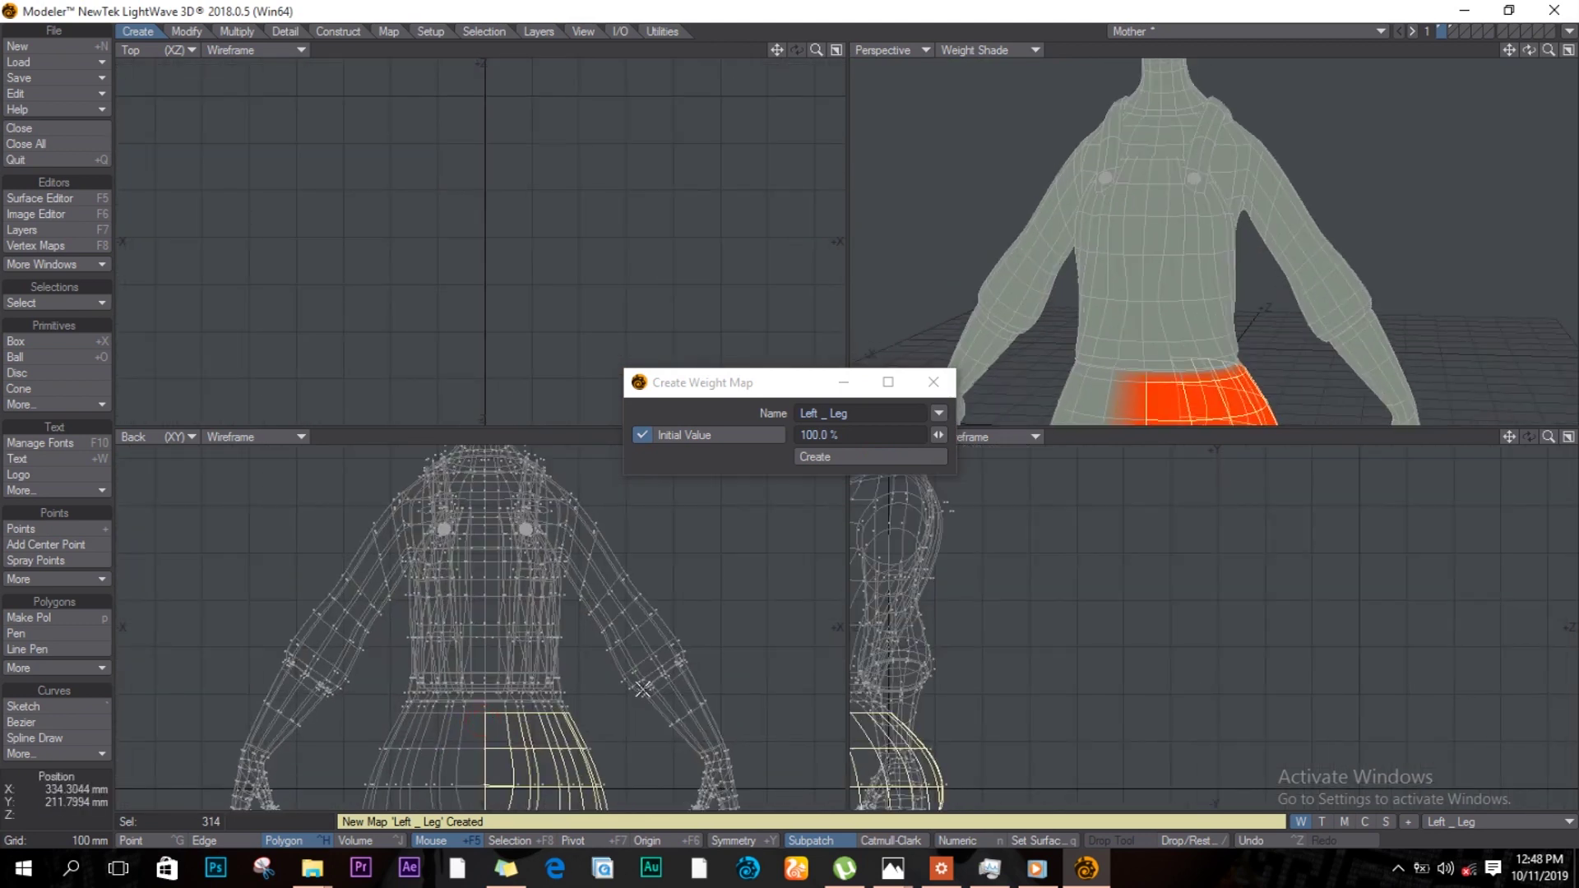
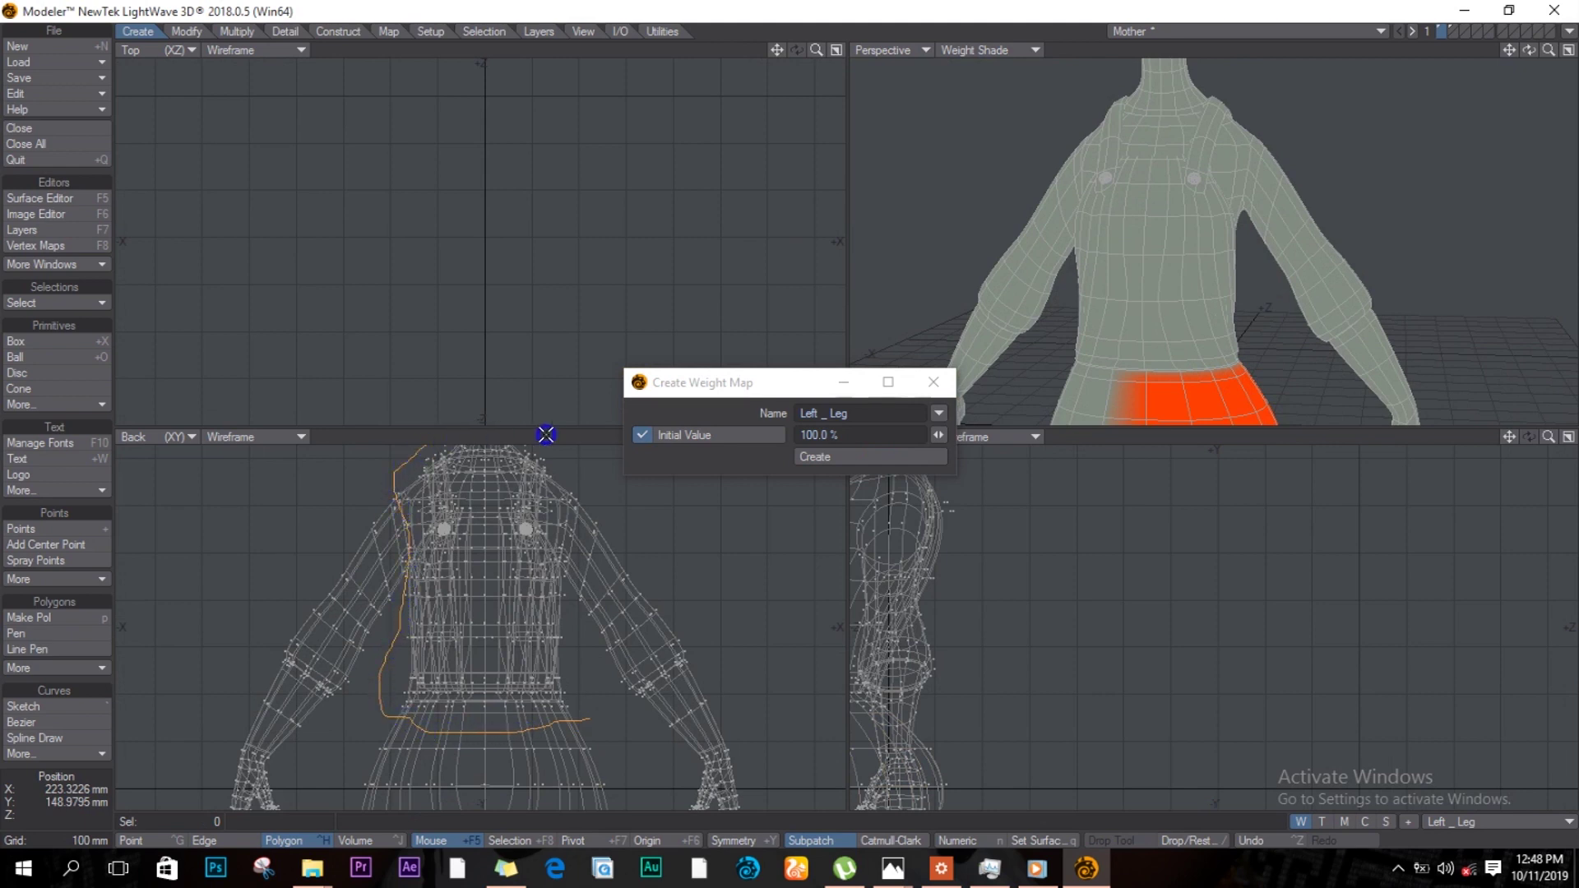
left_click(415, 542, "shift")
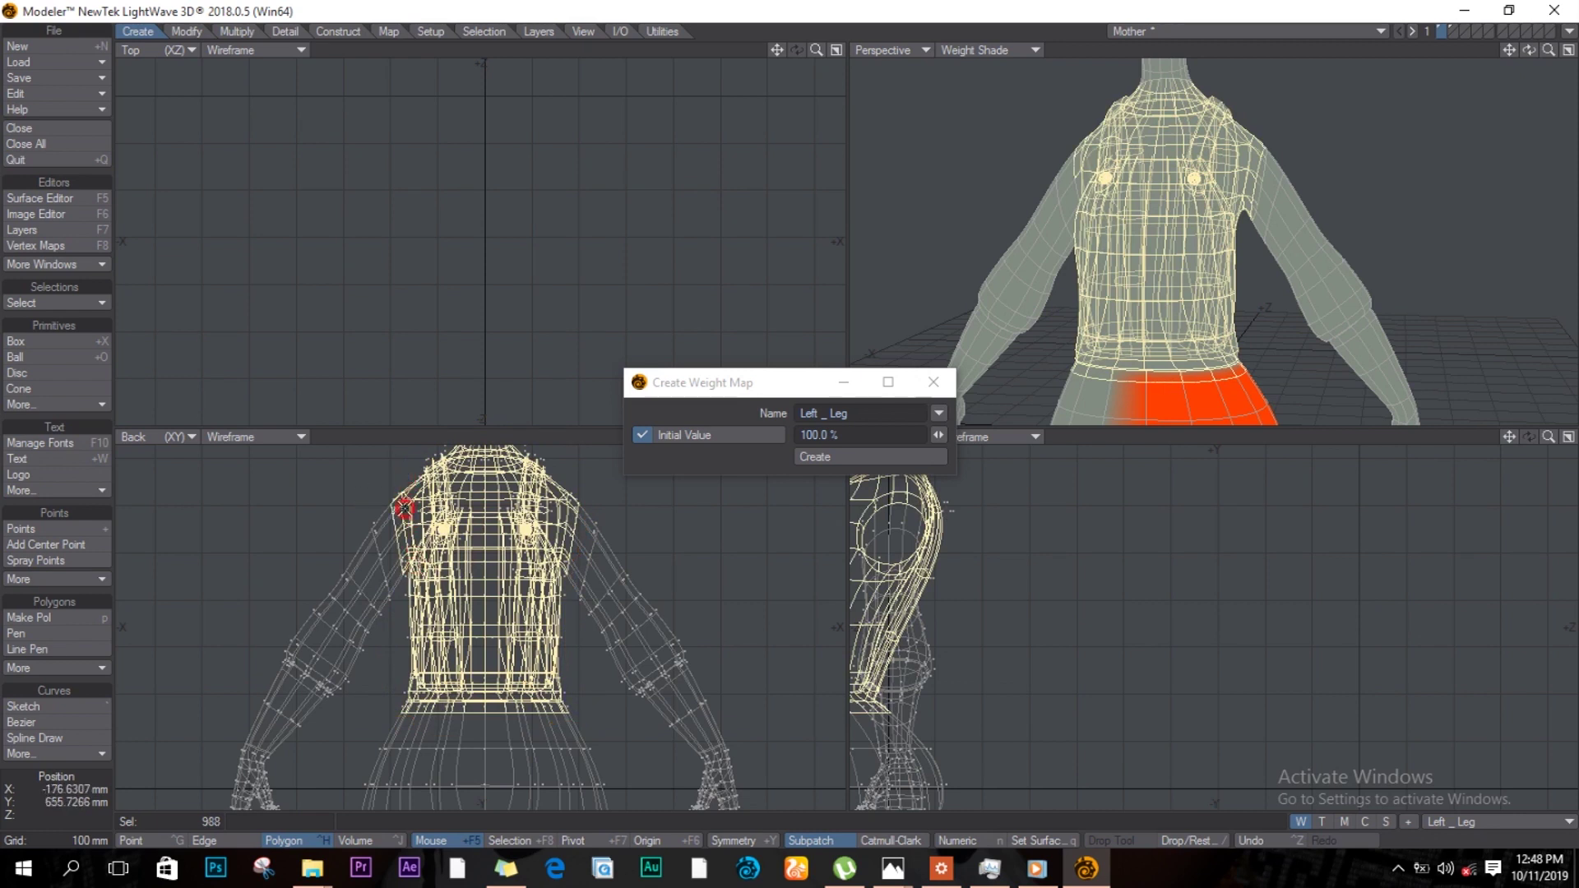
left_click_drag(517, 559, 520, 697, "alt")
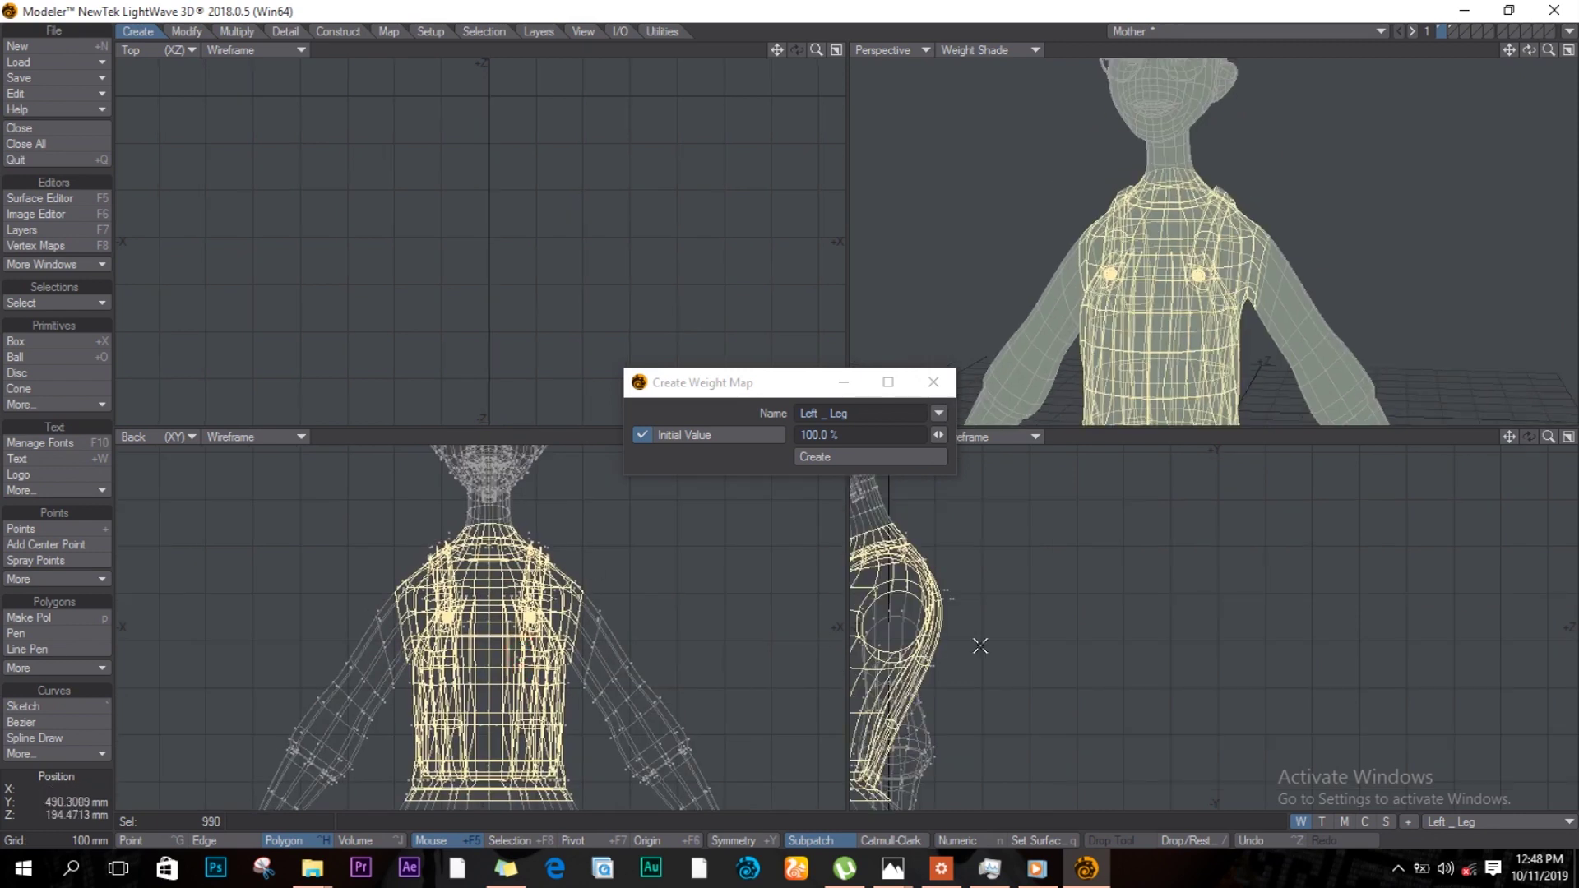
left_click_drag(923, 634, 1095, 604, "alt")
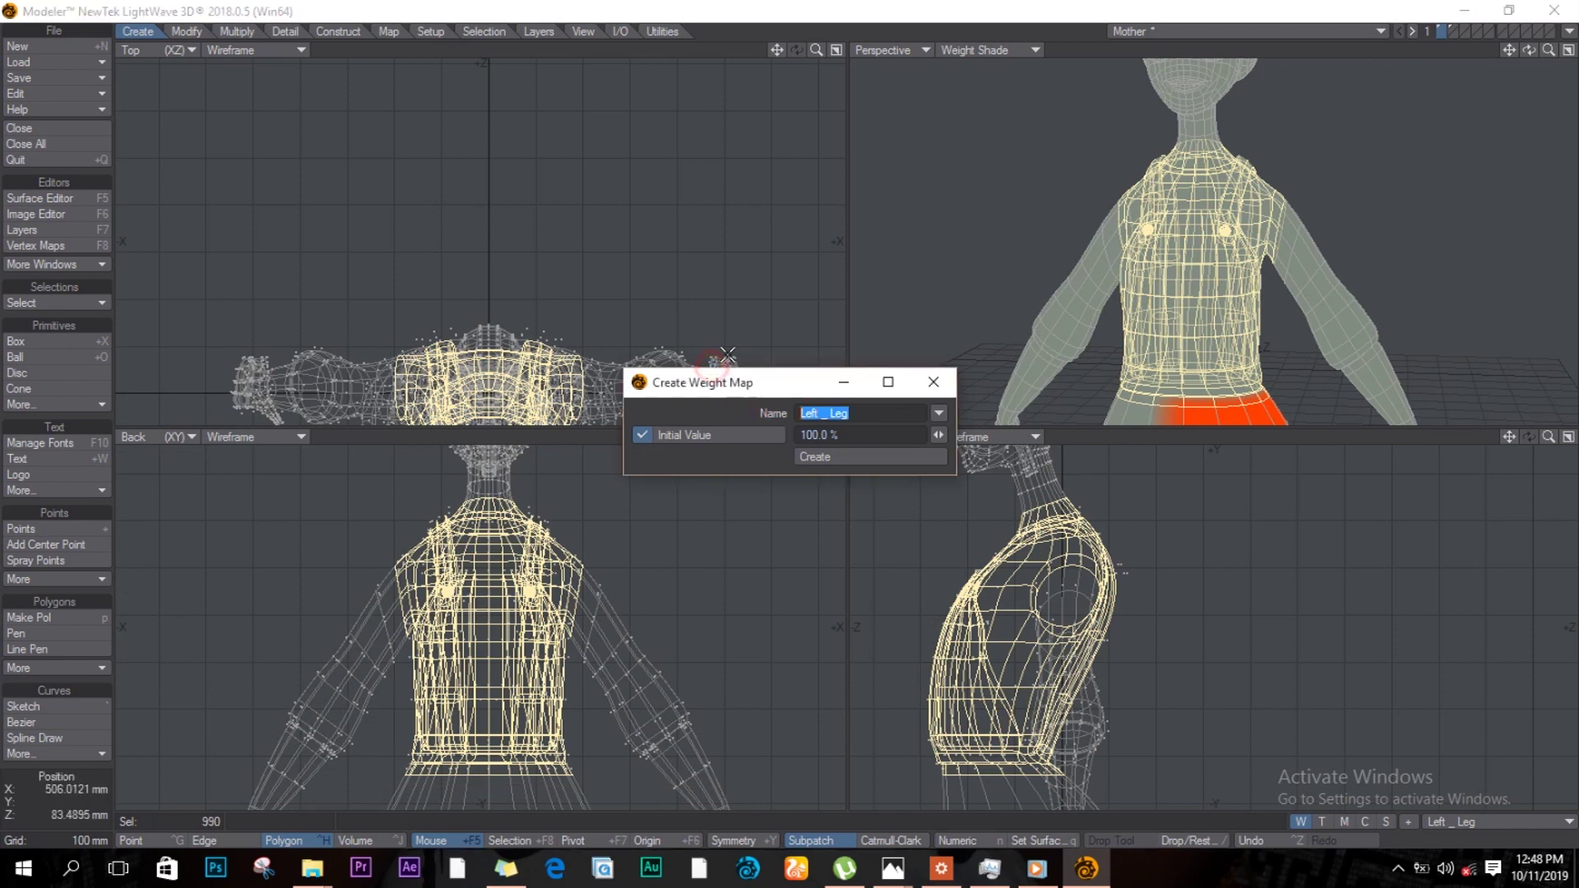
Step: Create a 100% weight map named "Toso" from the selected torso and clear the selection
type("Toso")
left_click(839, 455)
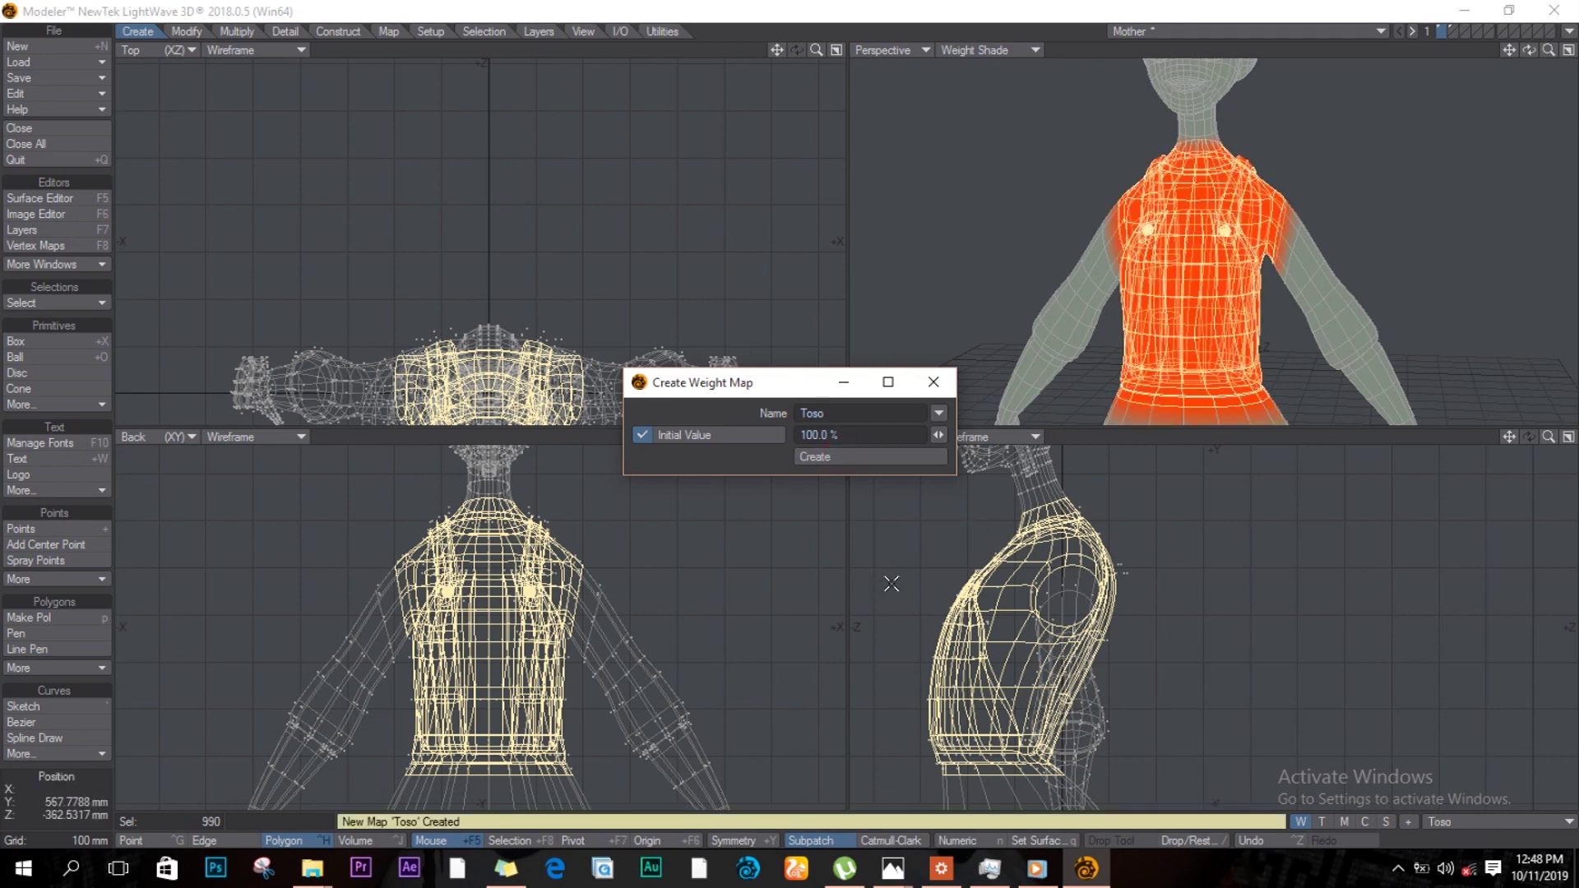
key("slash")
Step: Examine the hand and finger polygons of the character mesh up close
left_click_drag(623, 699, 432, 630, "ctrl+alt")
left_click_drag(516, 674, 537, 645, "alt")
scroll(511, 682, "up", 3)
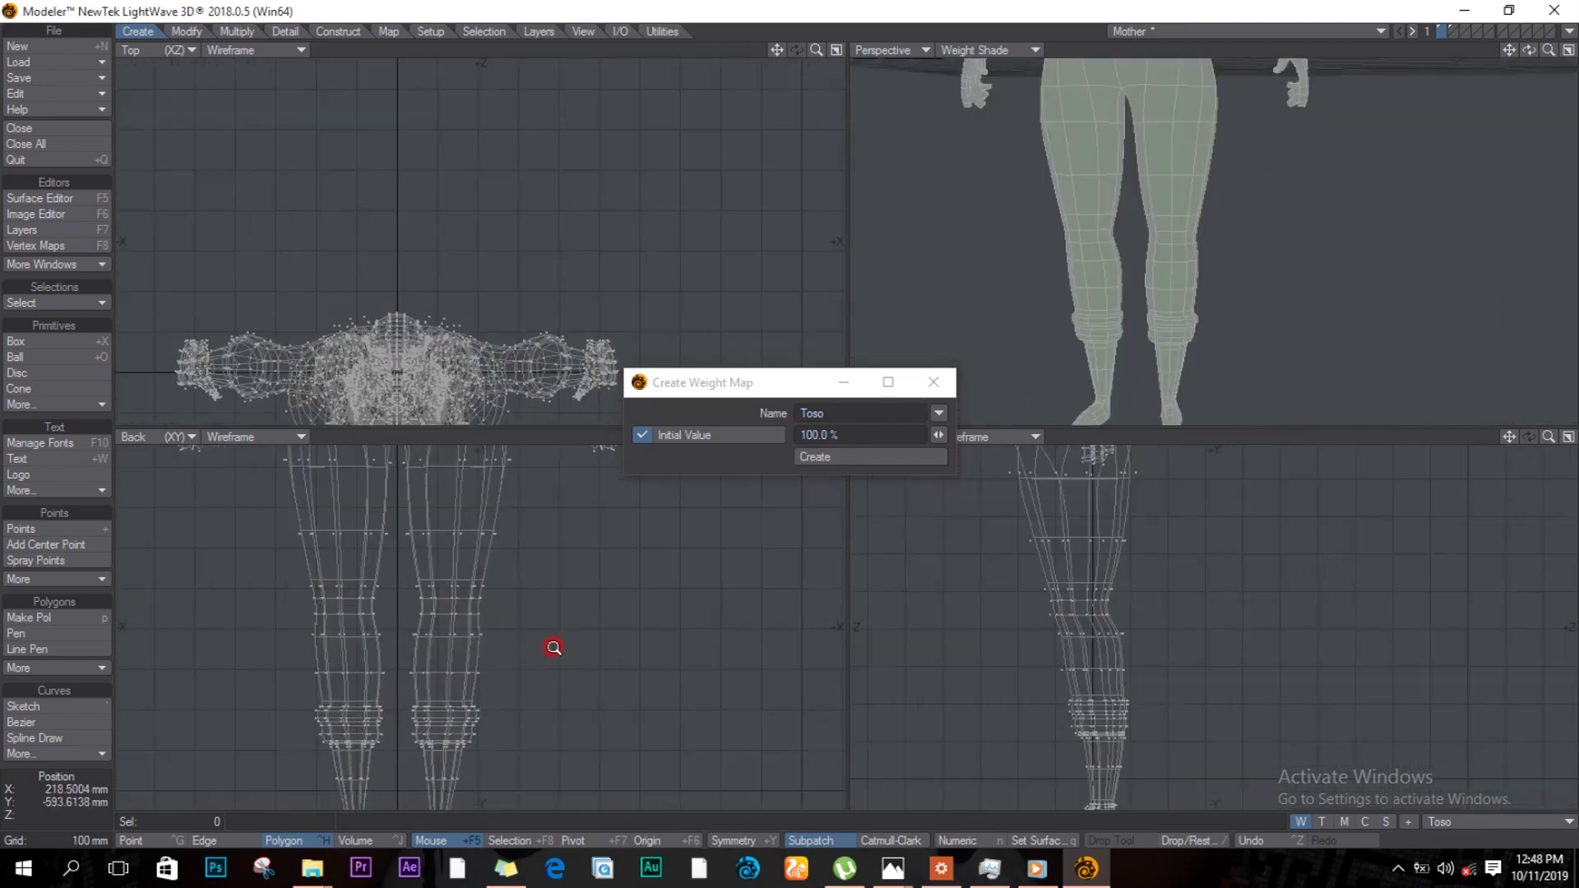
scroll(549, 675, "down", 3)
scroll(522, 694, "up", 7)
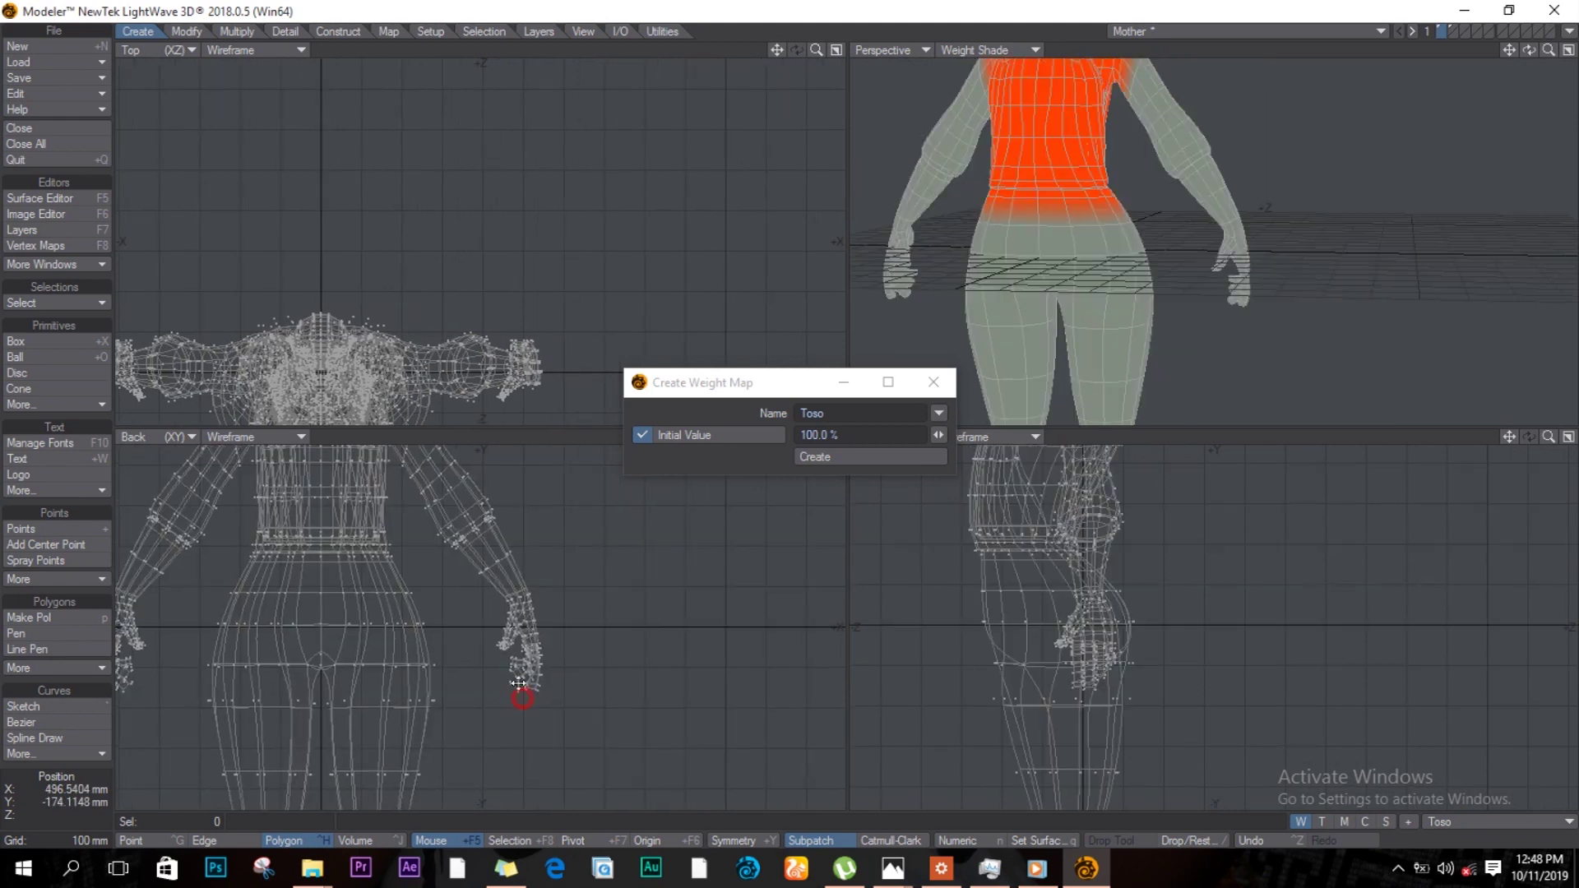
scroll(608, 670, "up", 2)
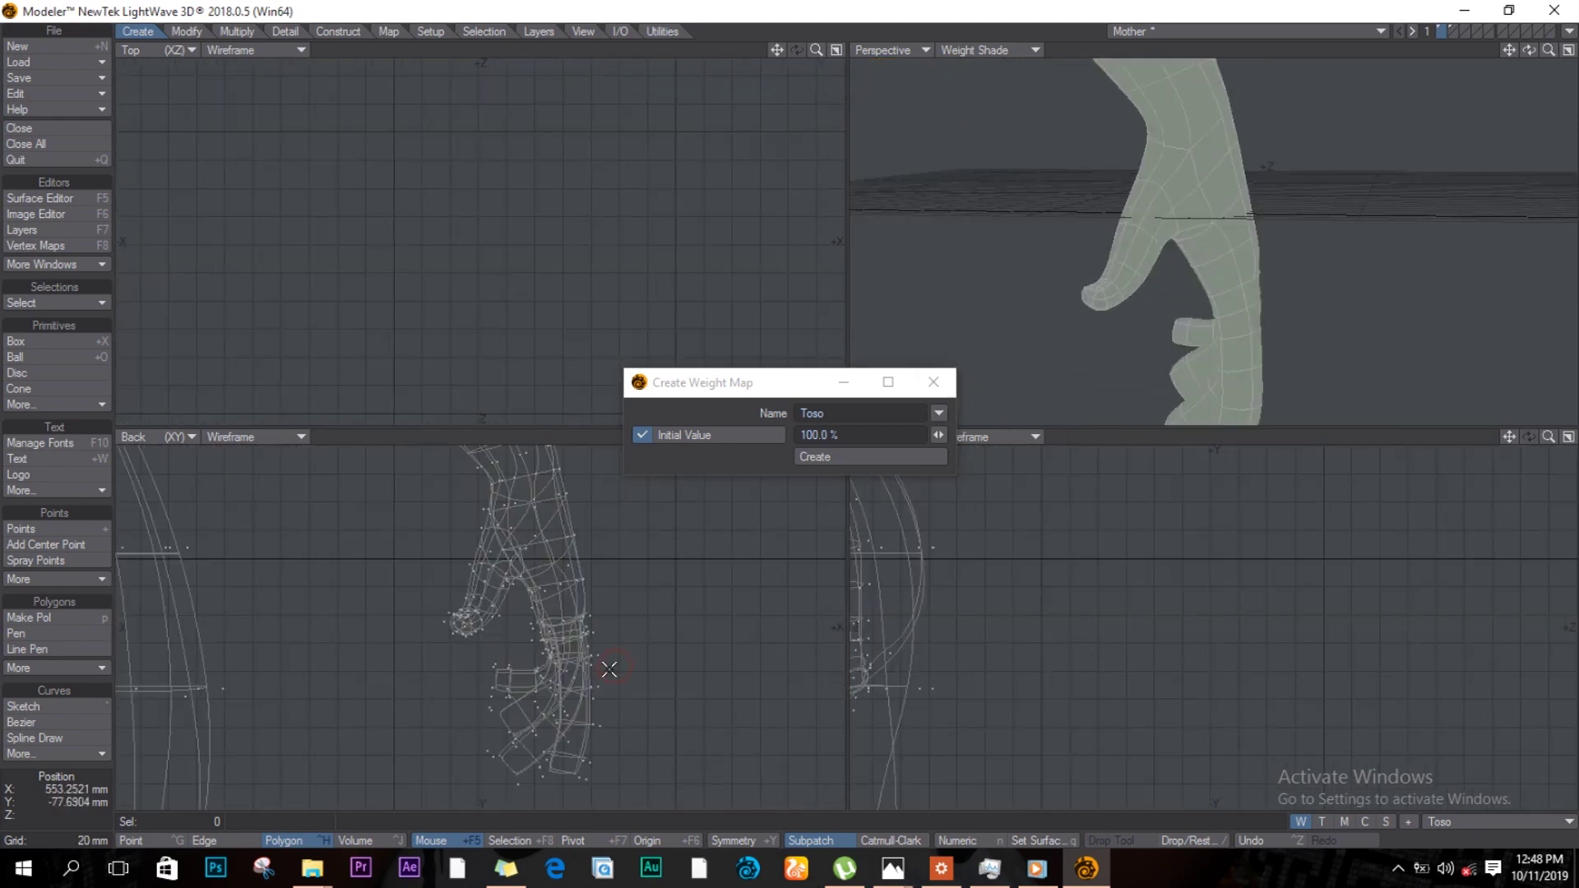
left_click_drag(561, 694, 514, 617, "alt")
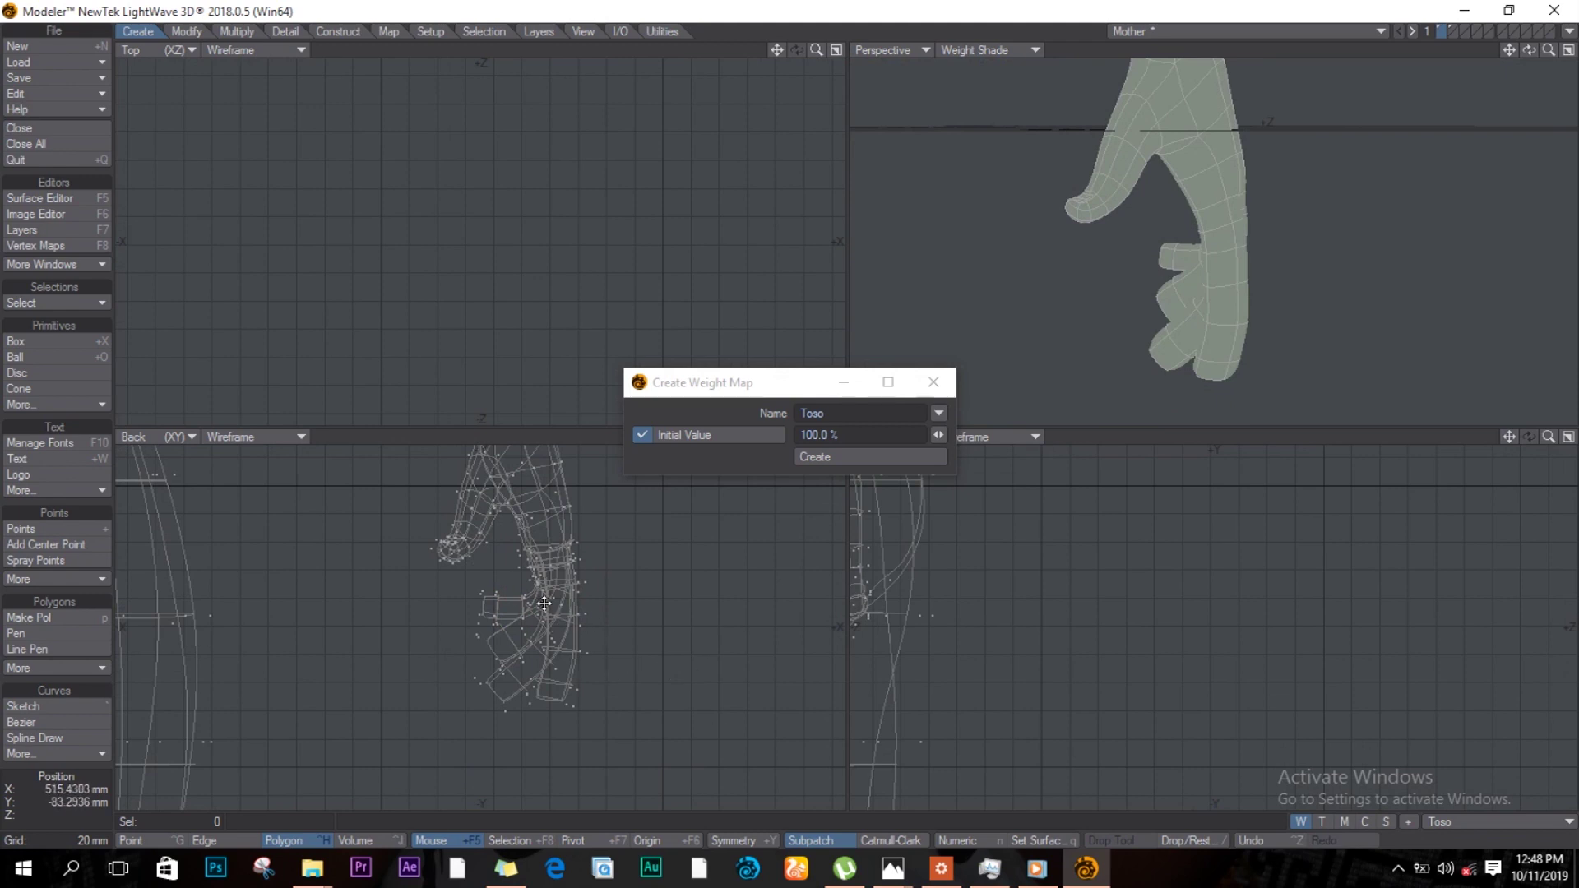
scroll(539, 605, "down", 2)
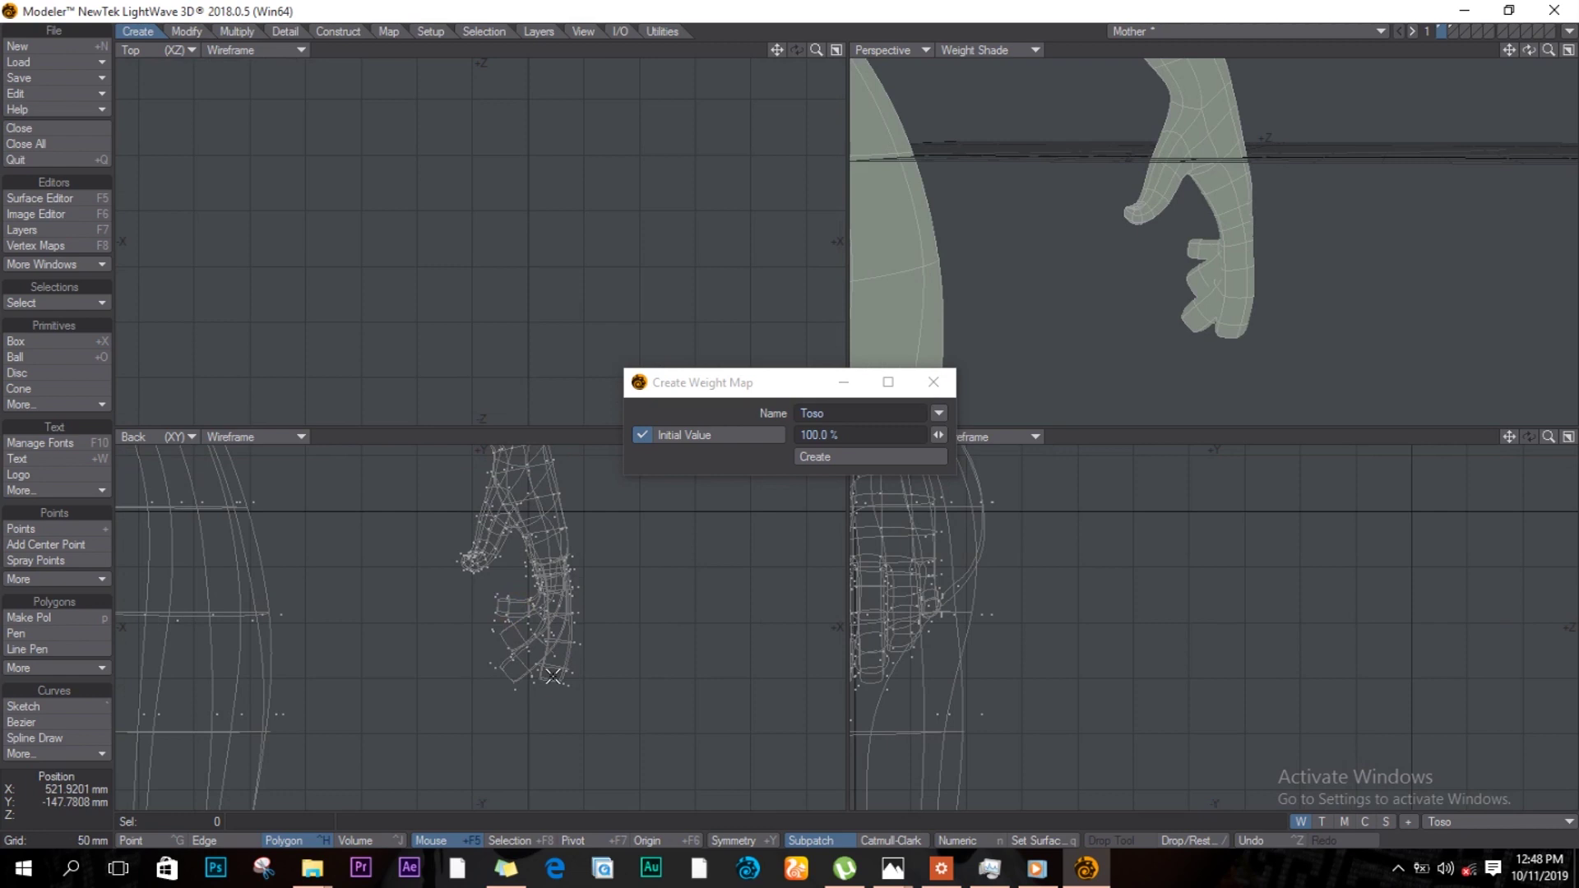
left_click_drag(552, 677, 550, 696)
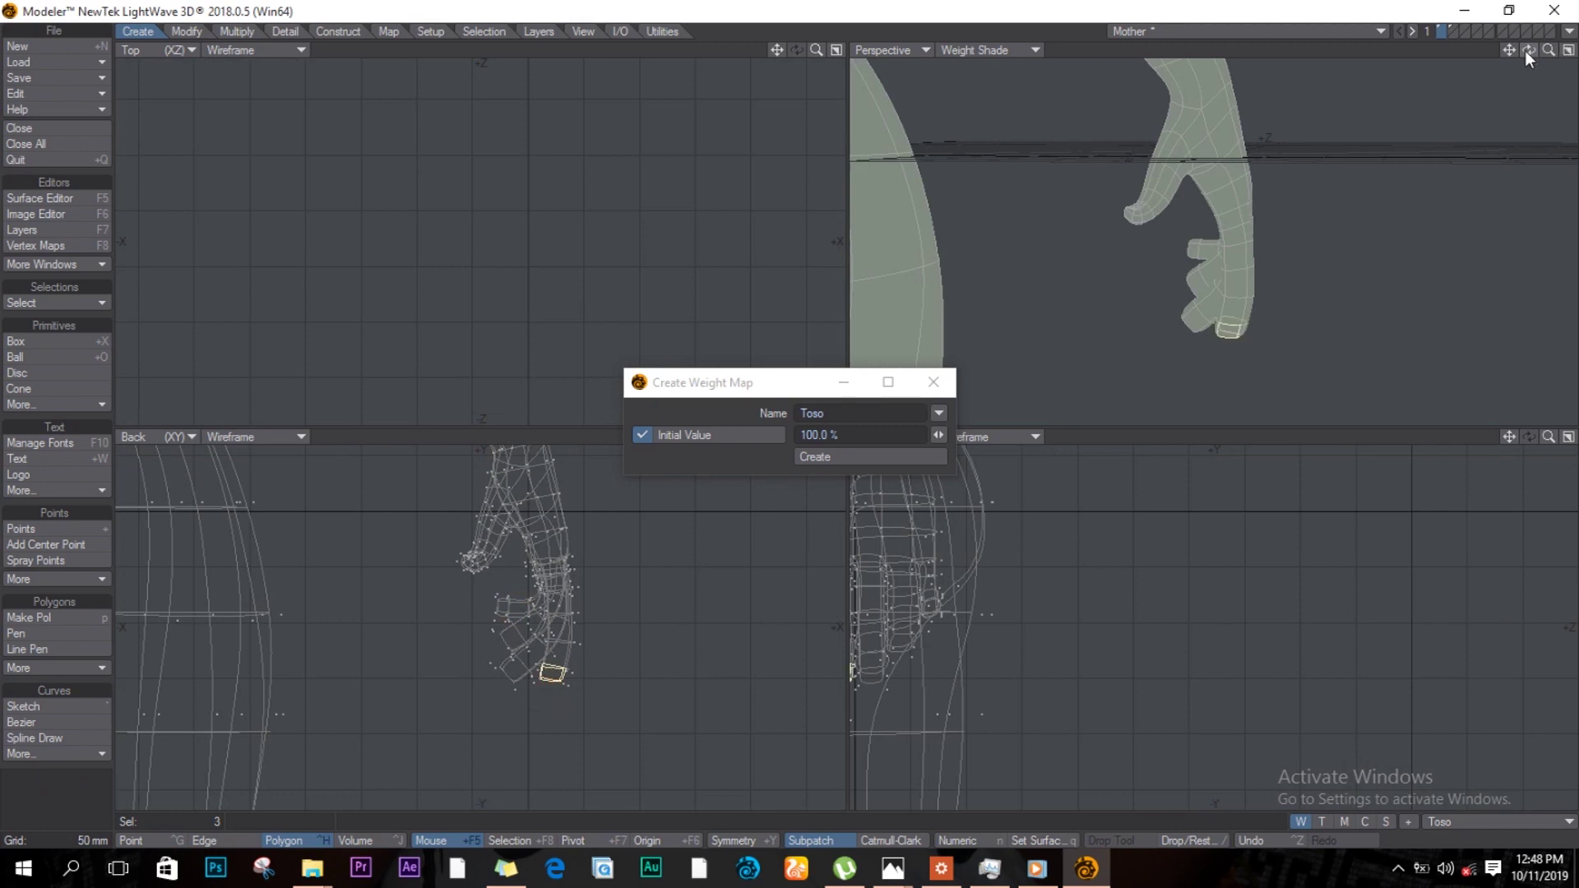
mouse_move(1526, 52)
left_mouse_down()
mouse_move(1567, 82)
mouse_move(1526, 51)
left_mouse_up()
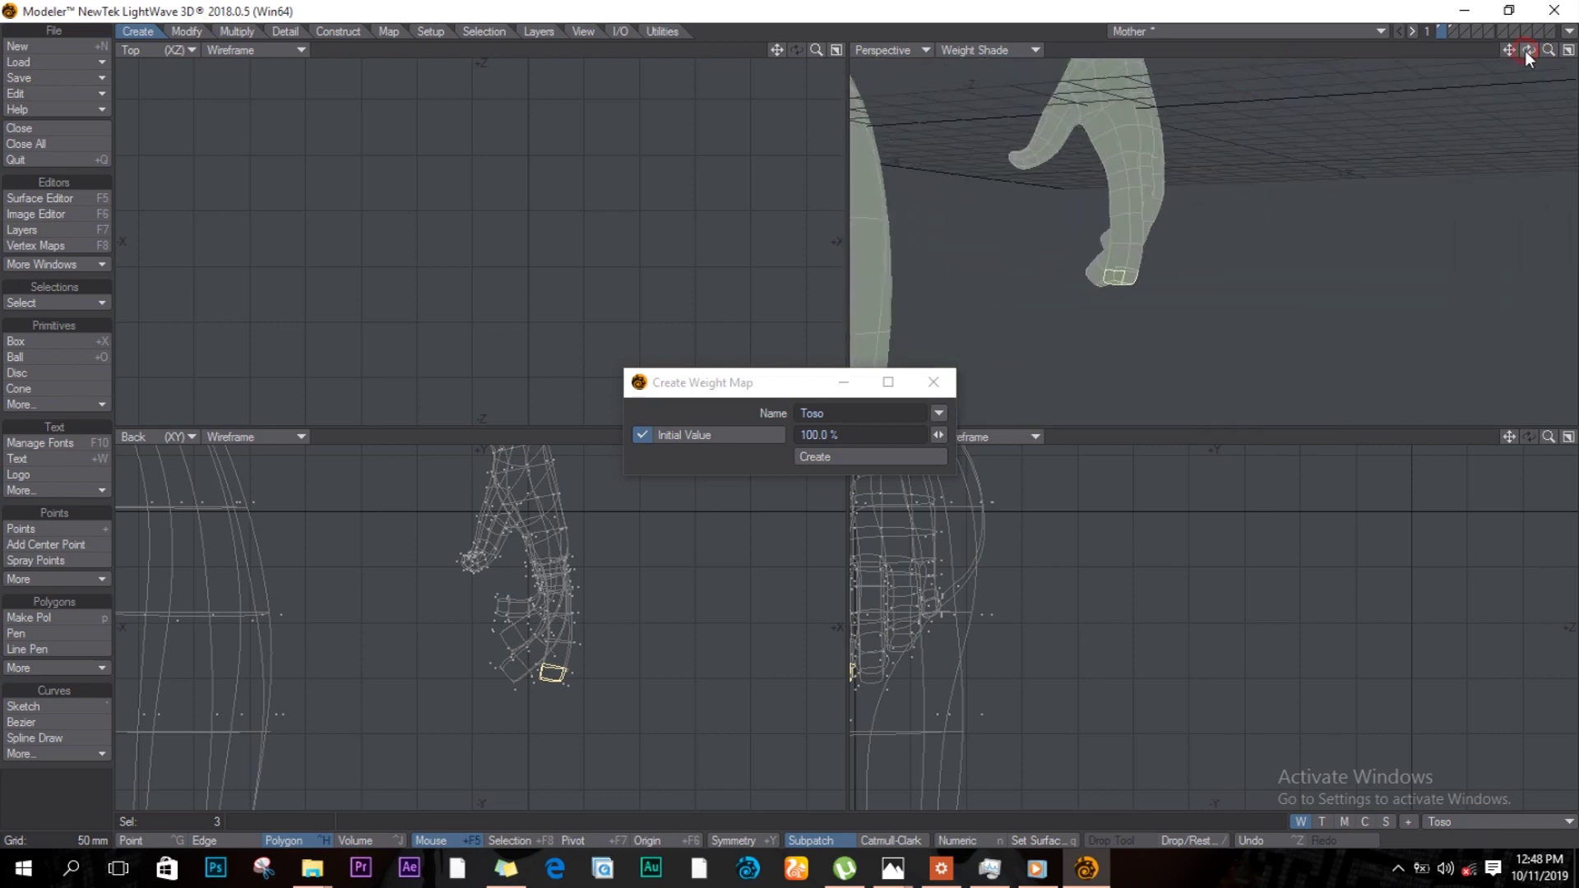
key("/")
key("a")
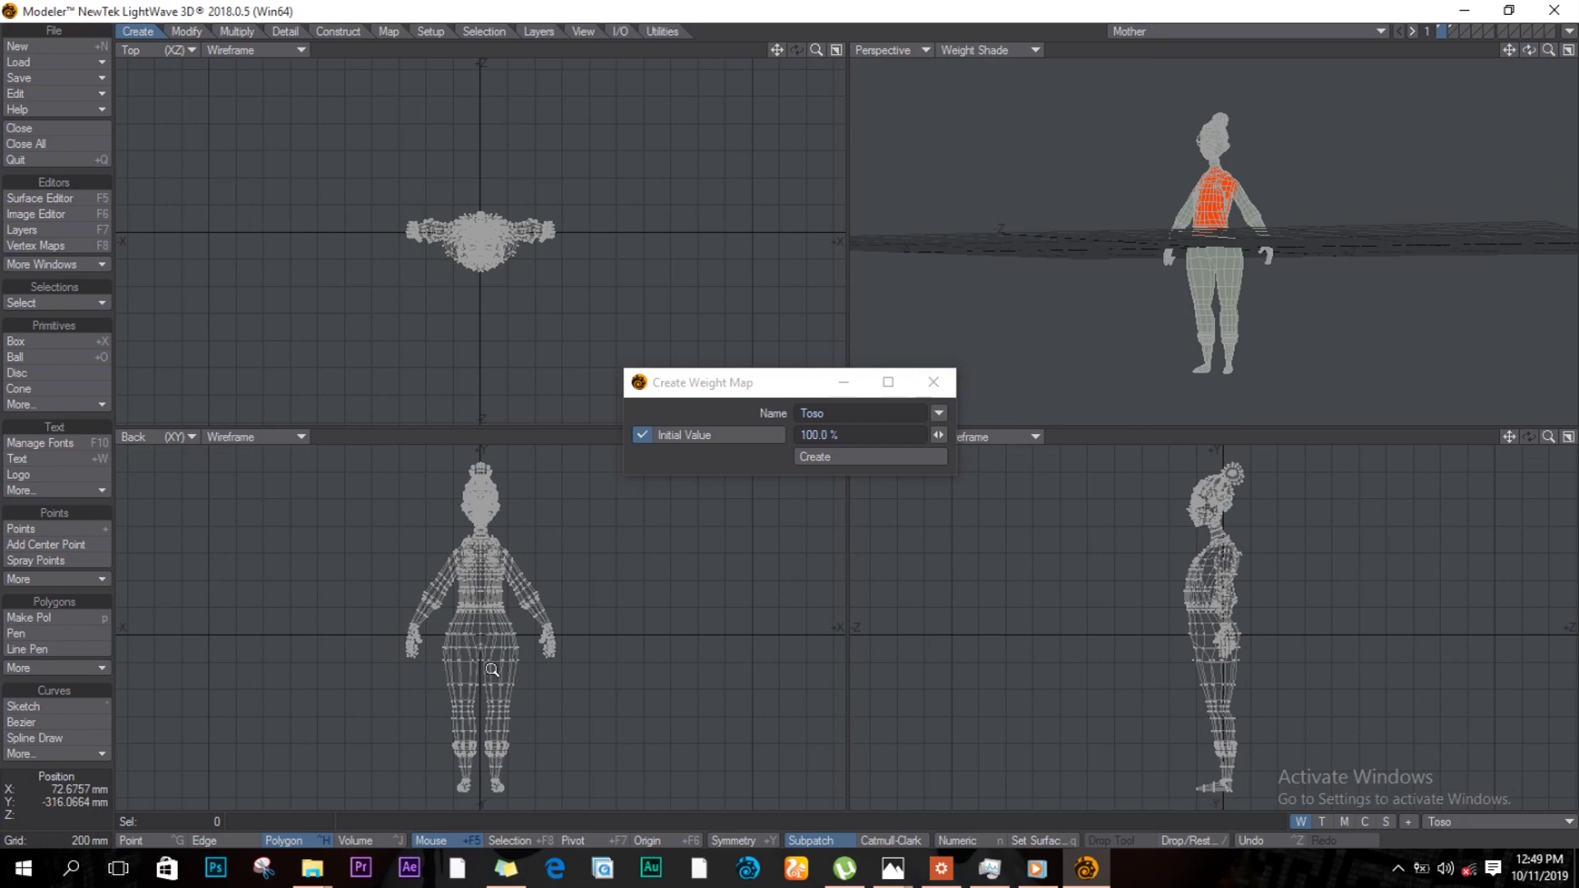
Step: Make the skelegon layer active with the character mesh as background, and close the Create Weight Map window
left_click_drag(518, 620, 545, 625, "ctrl+alt")
scroll(545, 625, "down", 2)
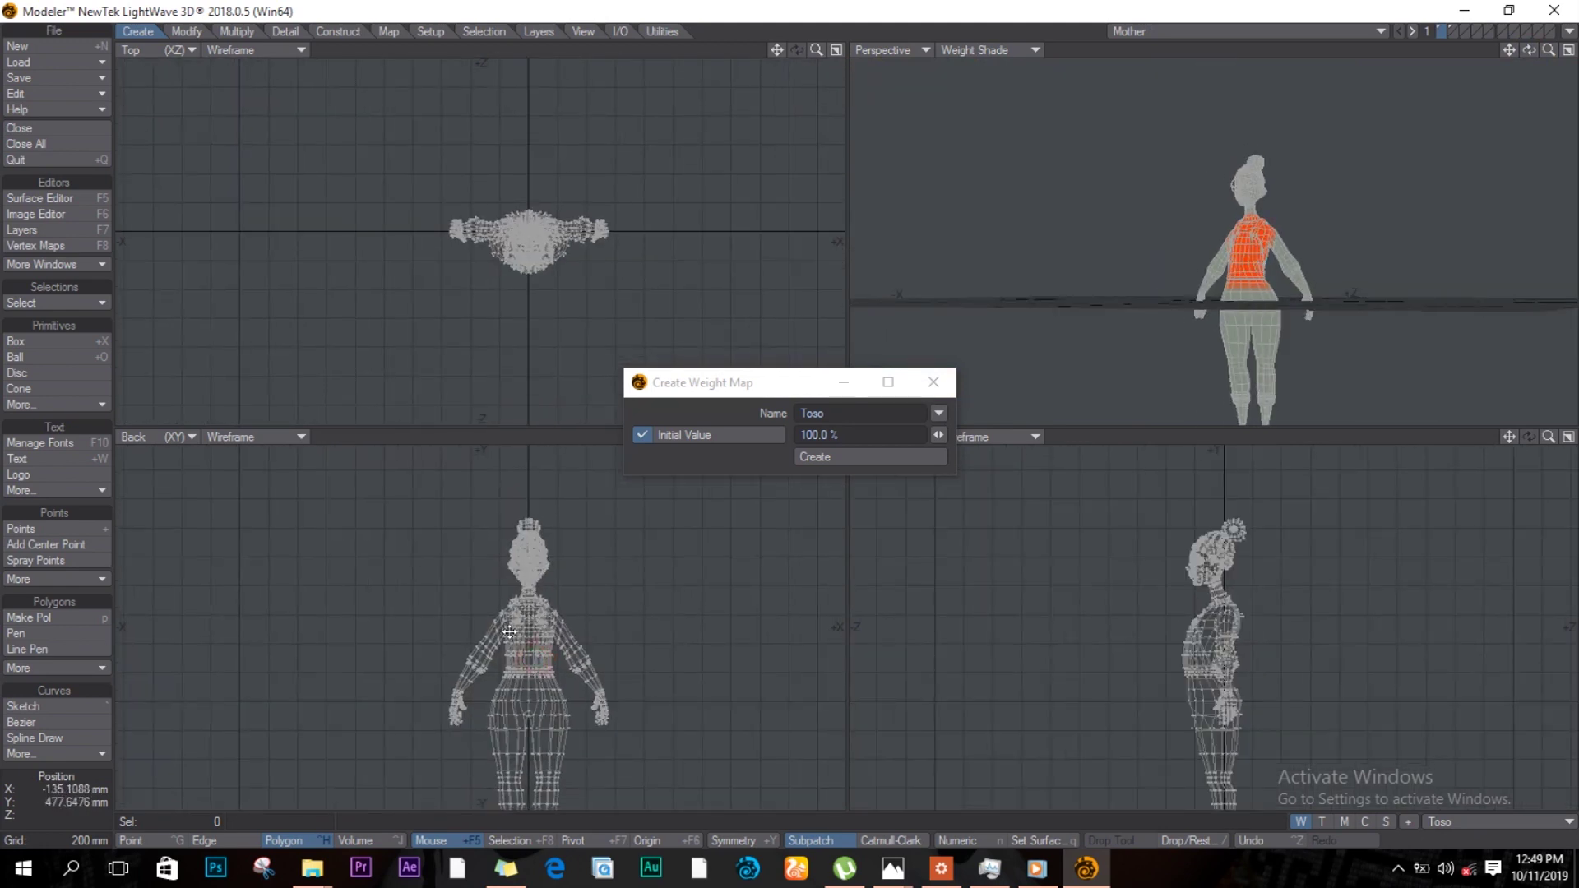
scroll(529, 589, "down", 2)
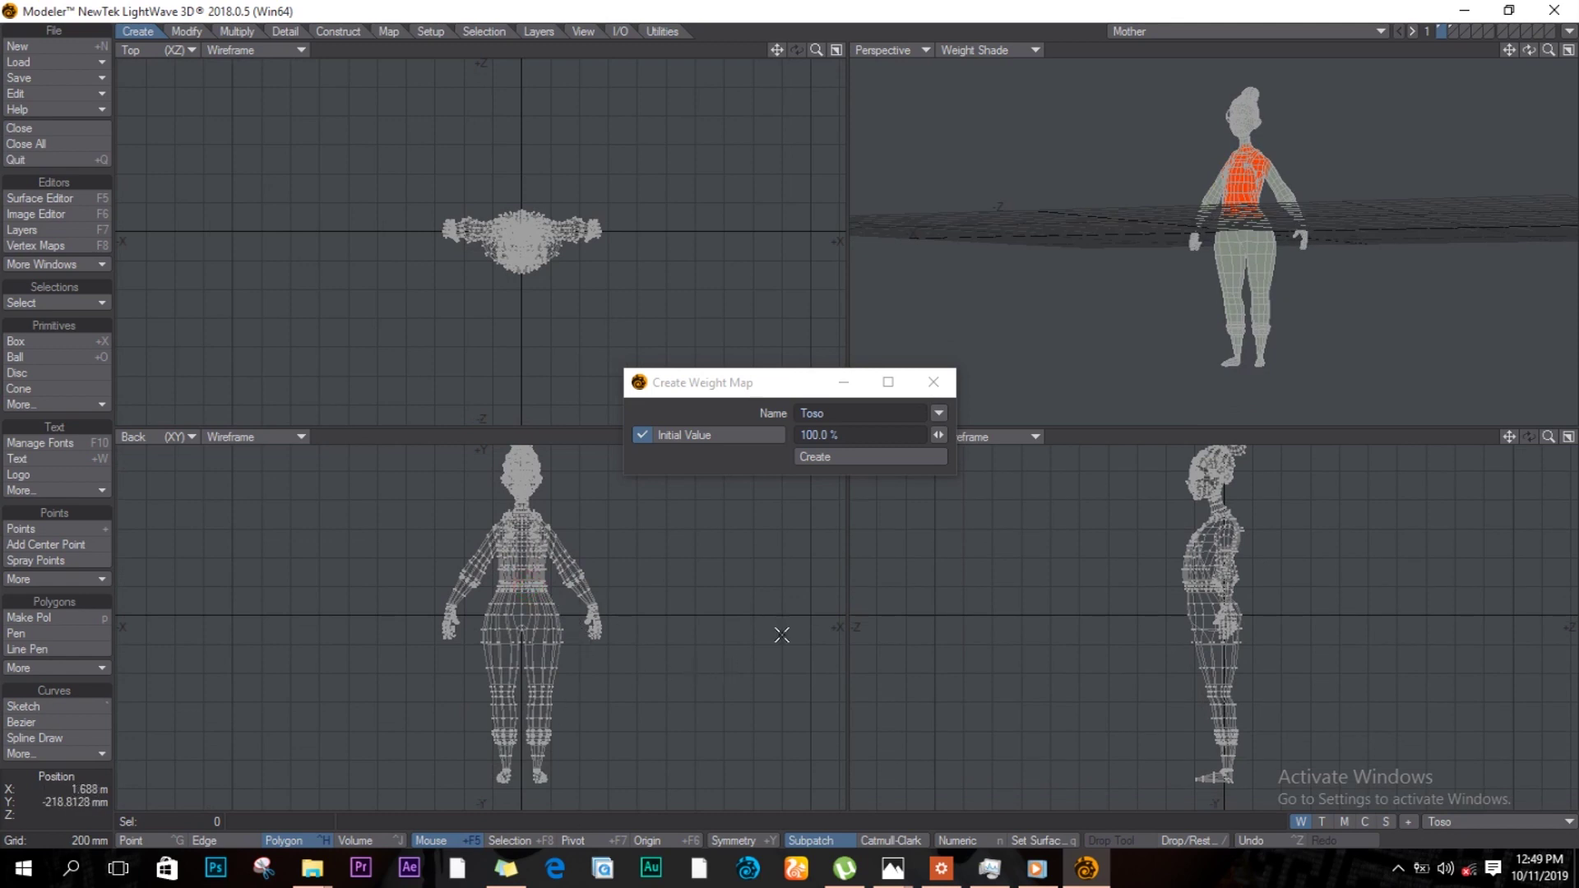
left_click(1451, 27)
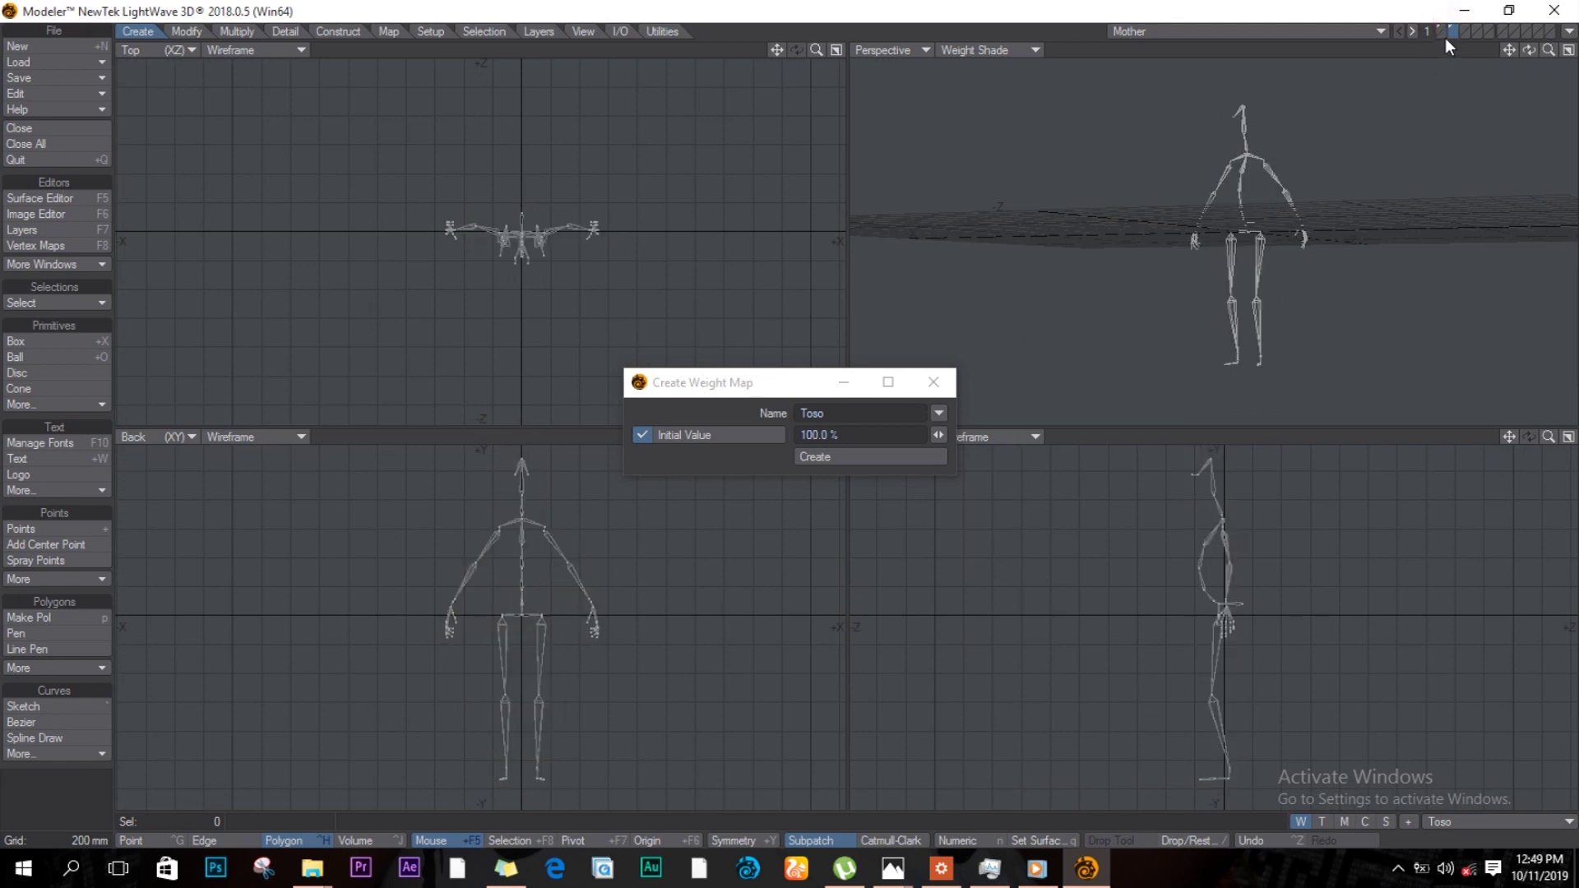
left_click(1443, 35)
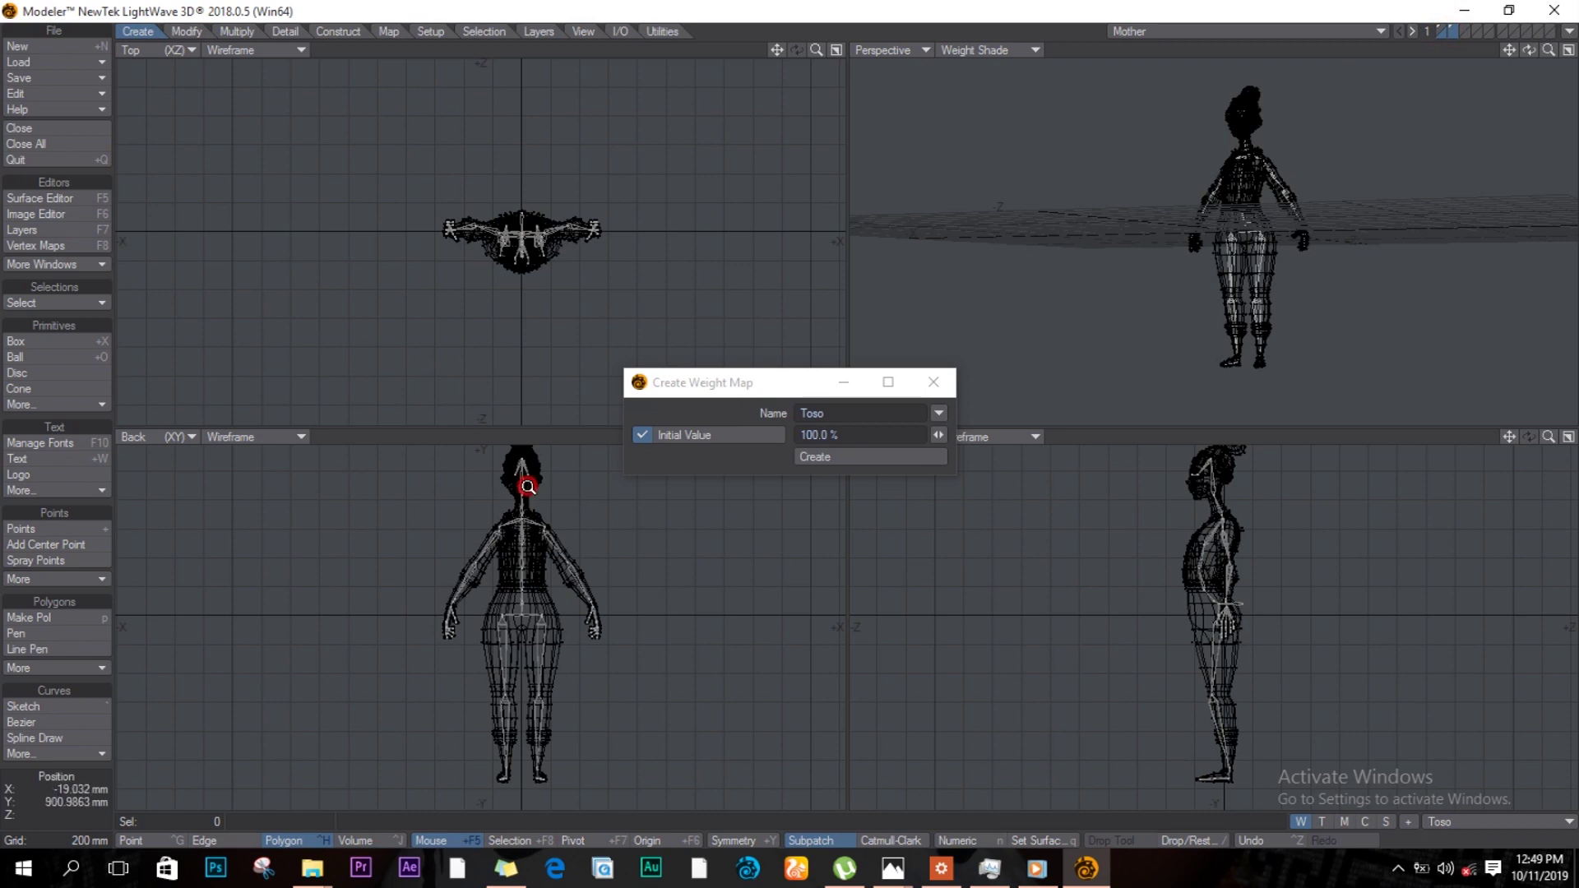
left_click_drag(528, 486, 704, 625, "ctrl+alt")
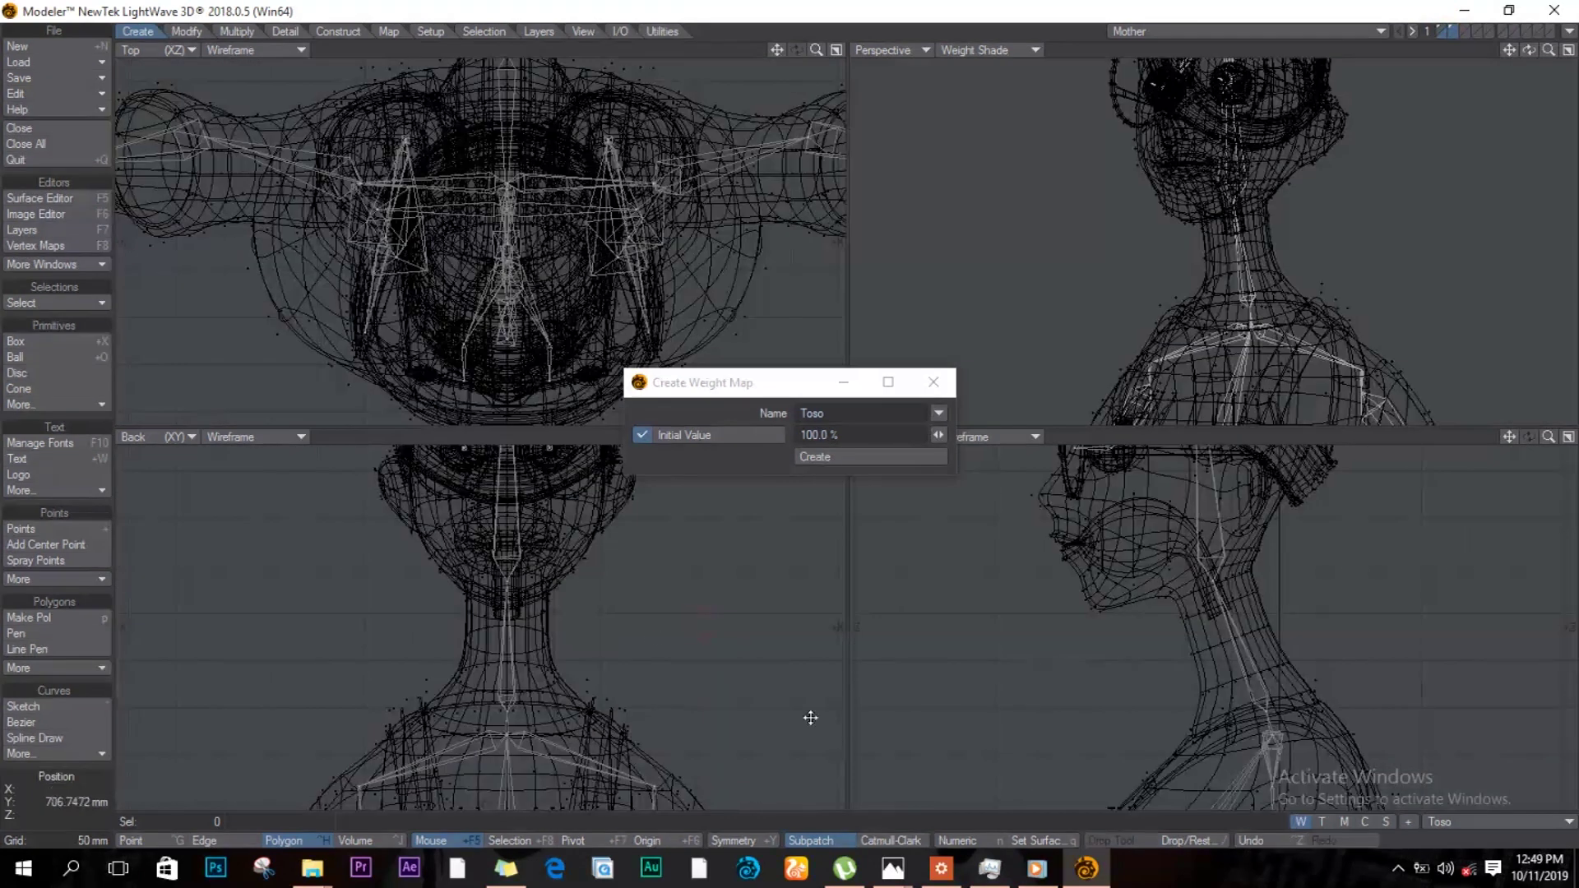
left_click_drag(1202, 575, 1158, 620, "alt")
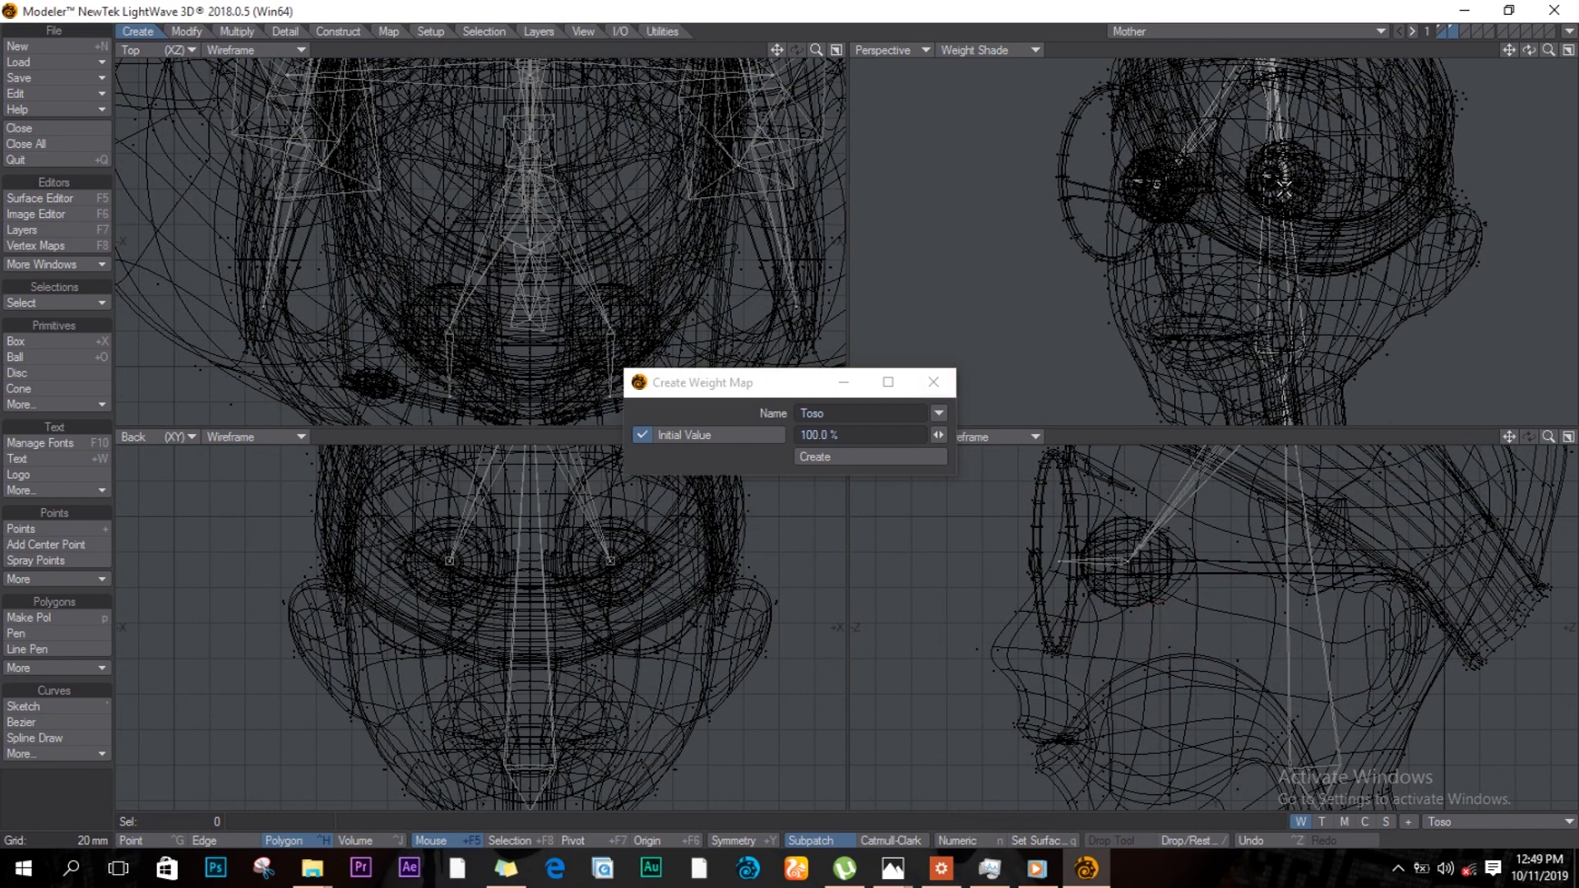
left_click(934, 381)
Step: Select the left eye skelegon and assign the "Left _ Eye" weight map to it with Set Skelegon Weight
mouse_move(1529, 50)
left_mouse_down()
mouse_move(1375, 10)
mouse_move(1518, 7)
mouse_move(1530, 50)
left_mouse_up()
left_click_drag(1200, 262, 1174, 286)
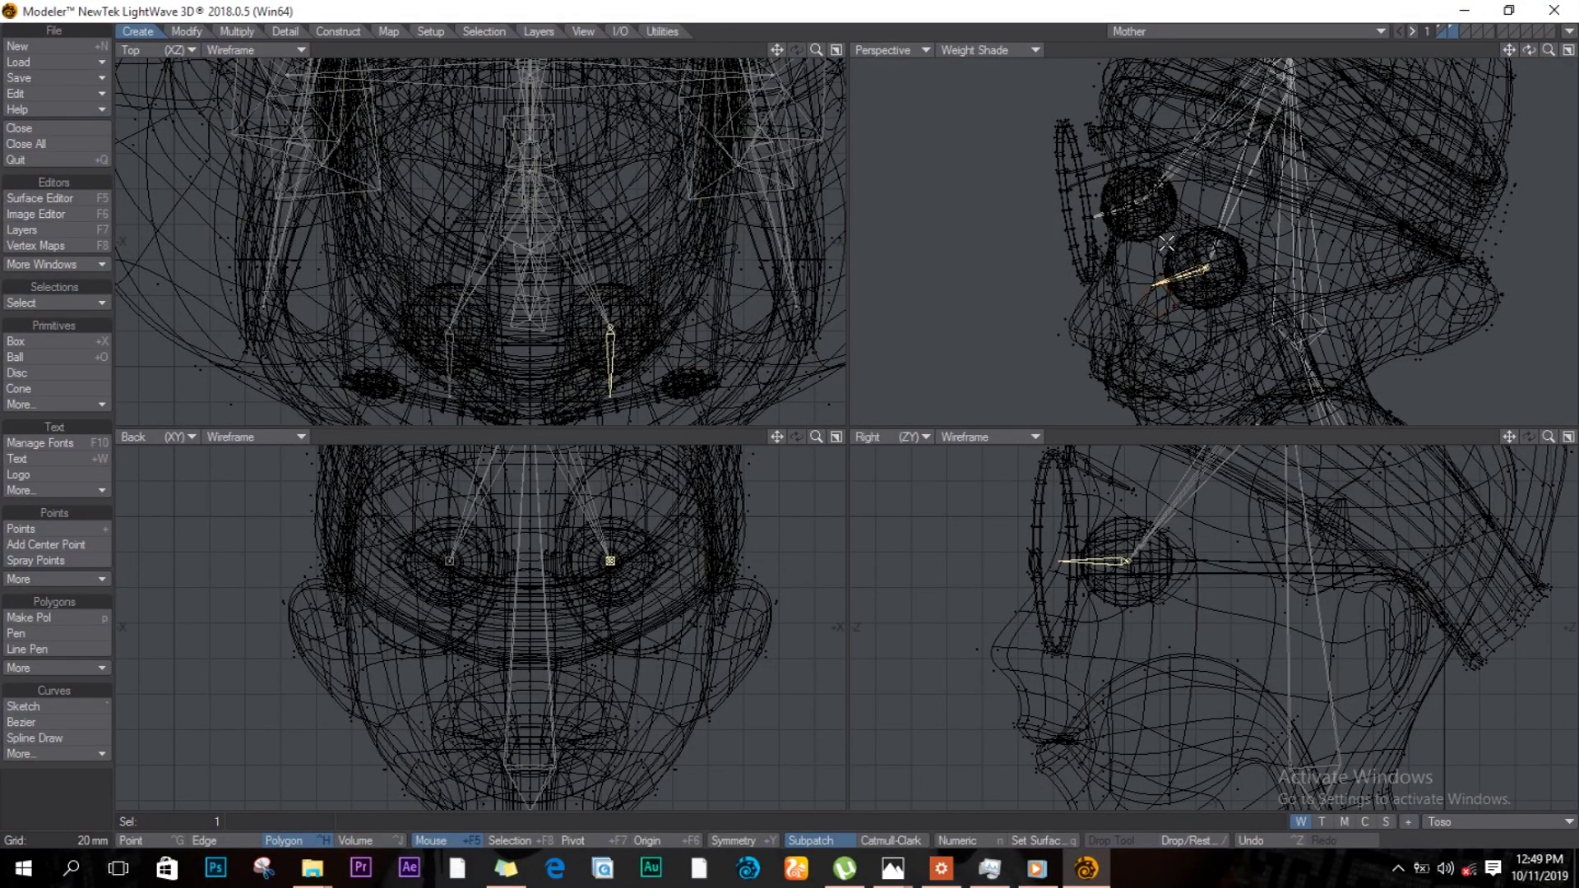
left_click(431, 31)
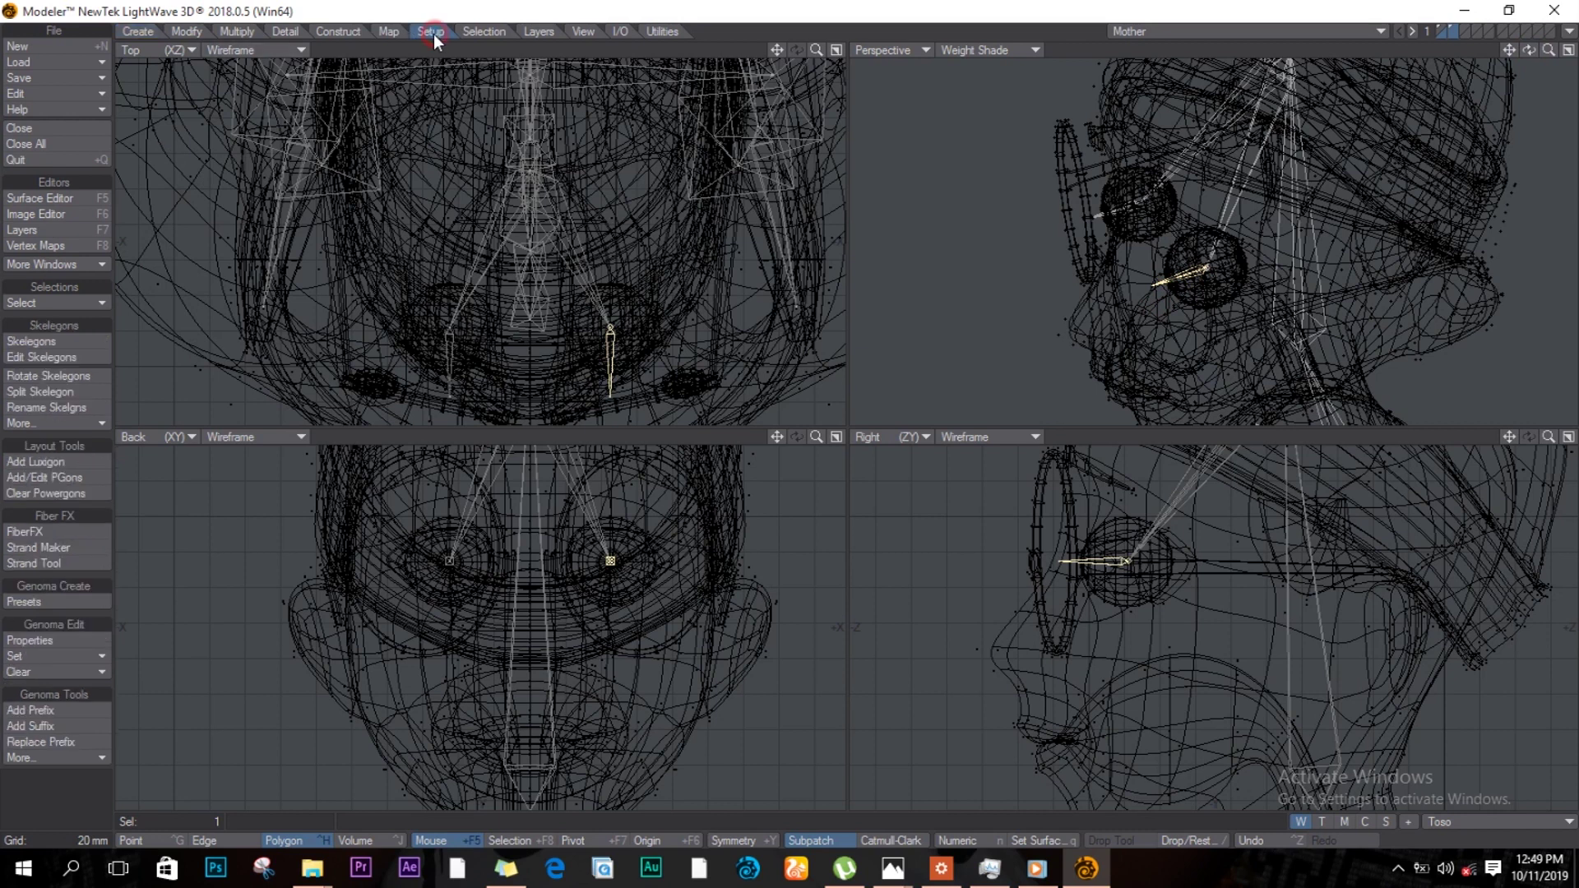
left_click(59, 420)
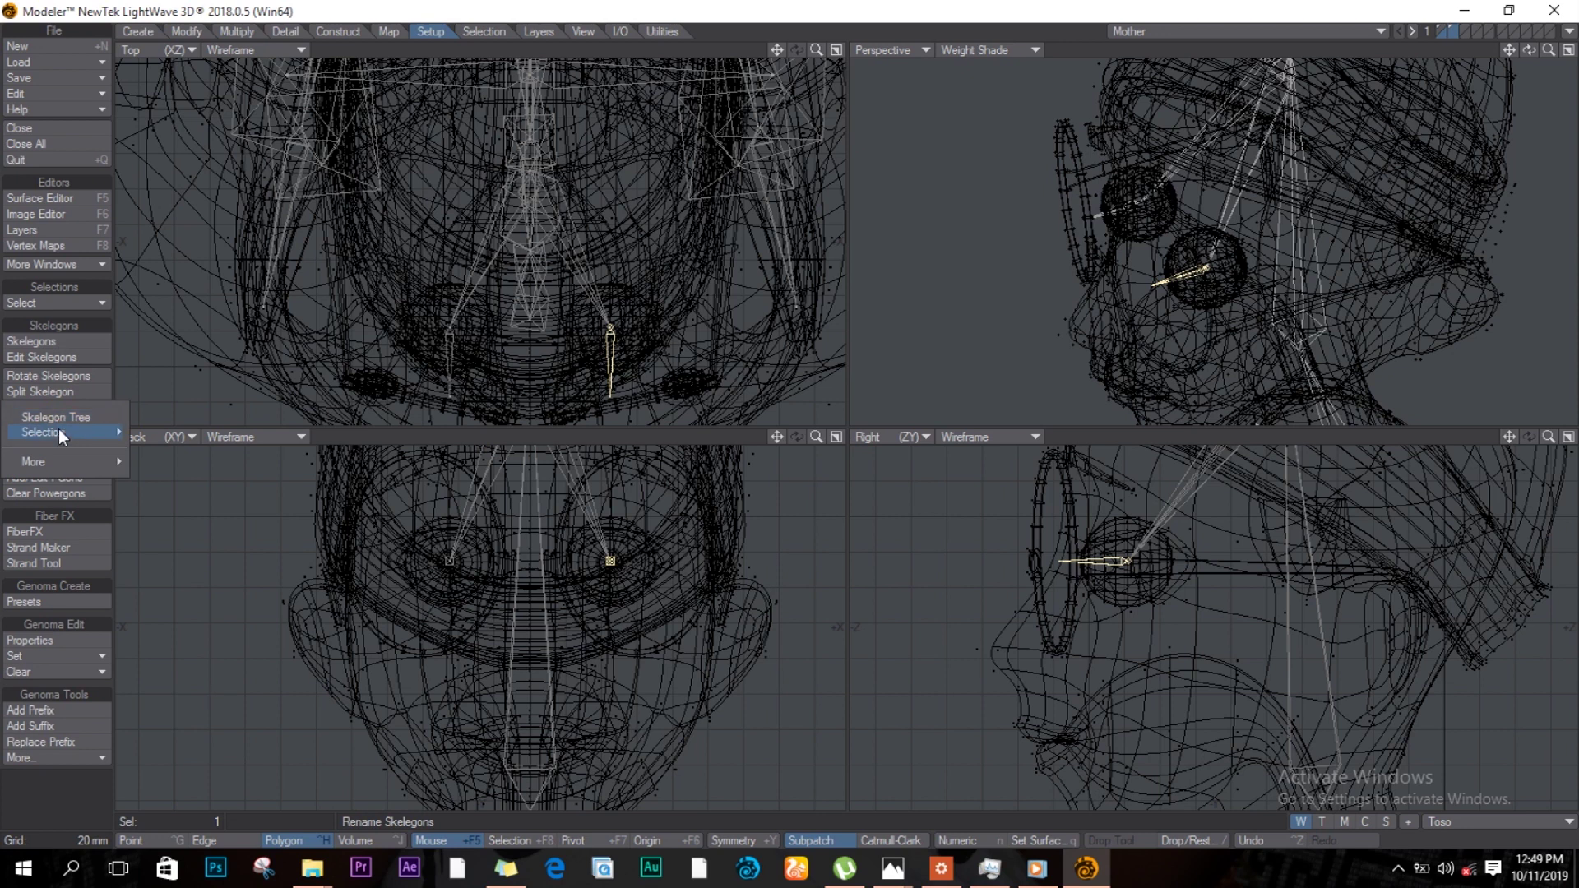
mouse_move(57, 461)
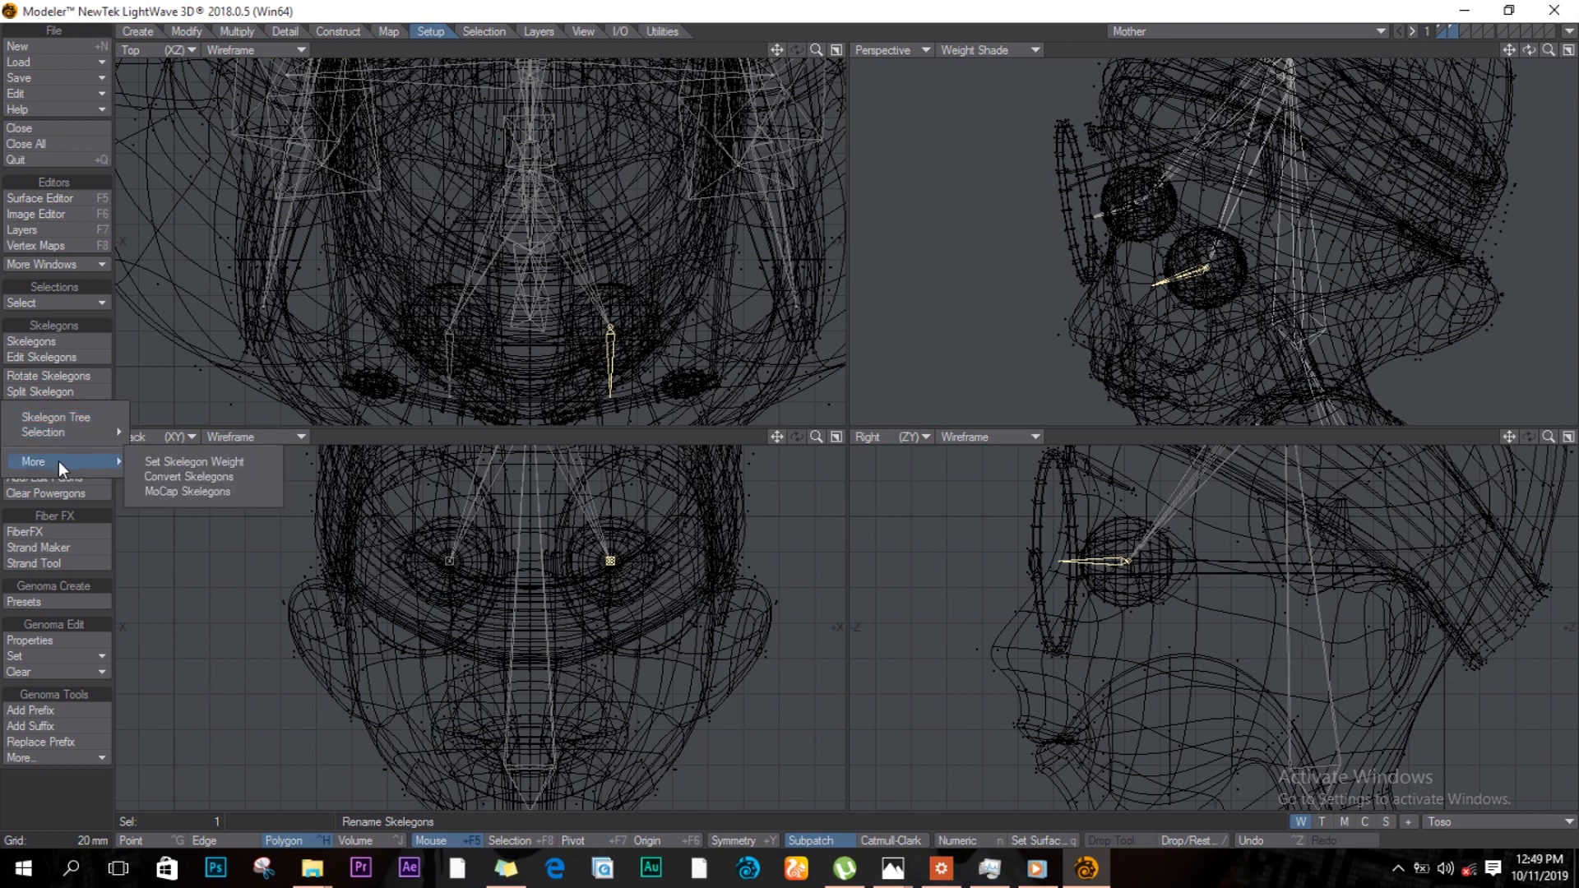
left_click(220, 463)
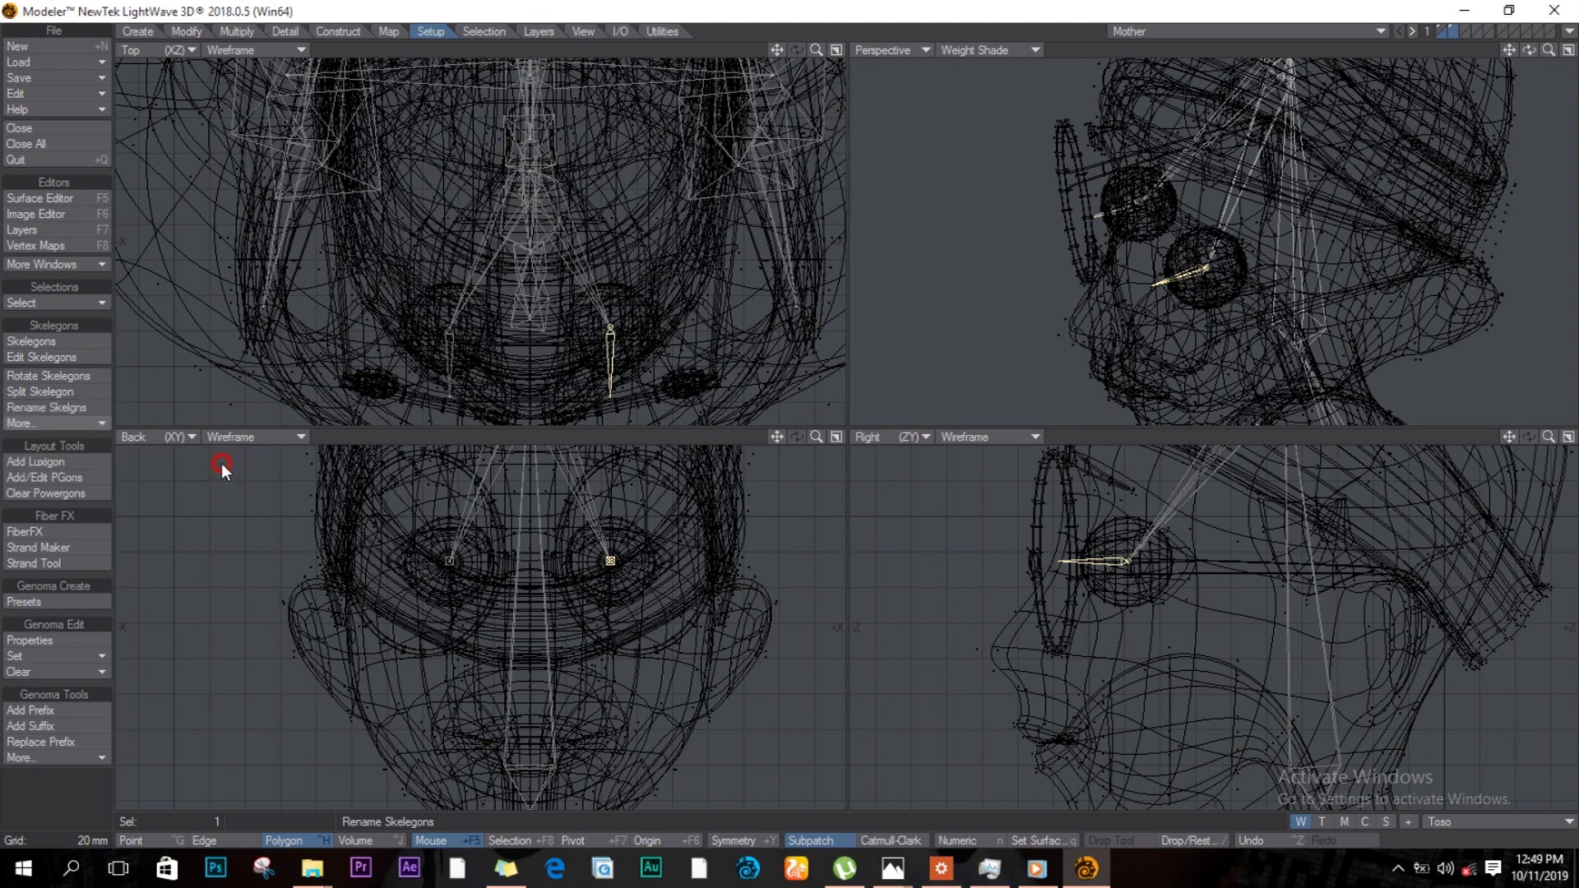
left_click(885, 415)
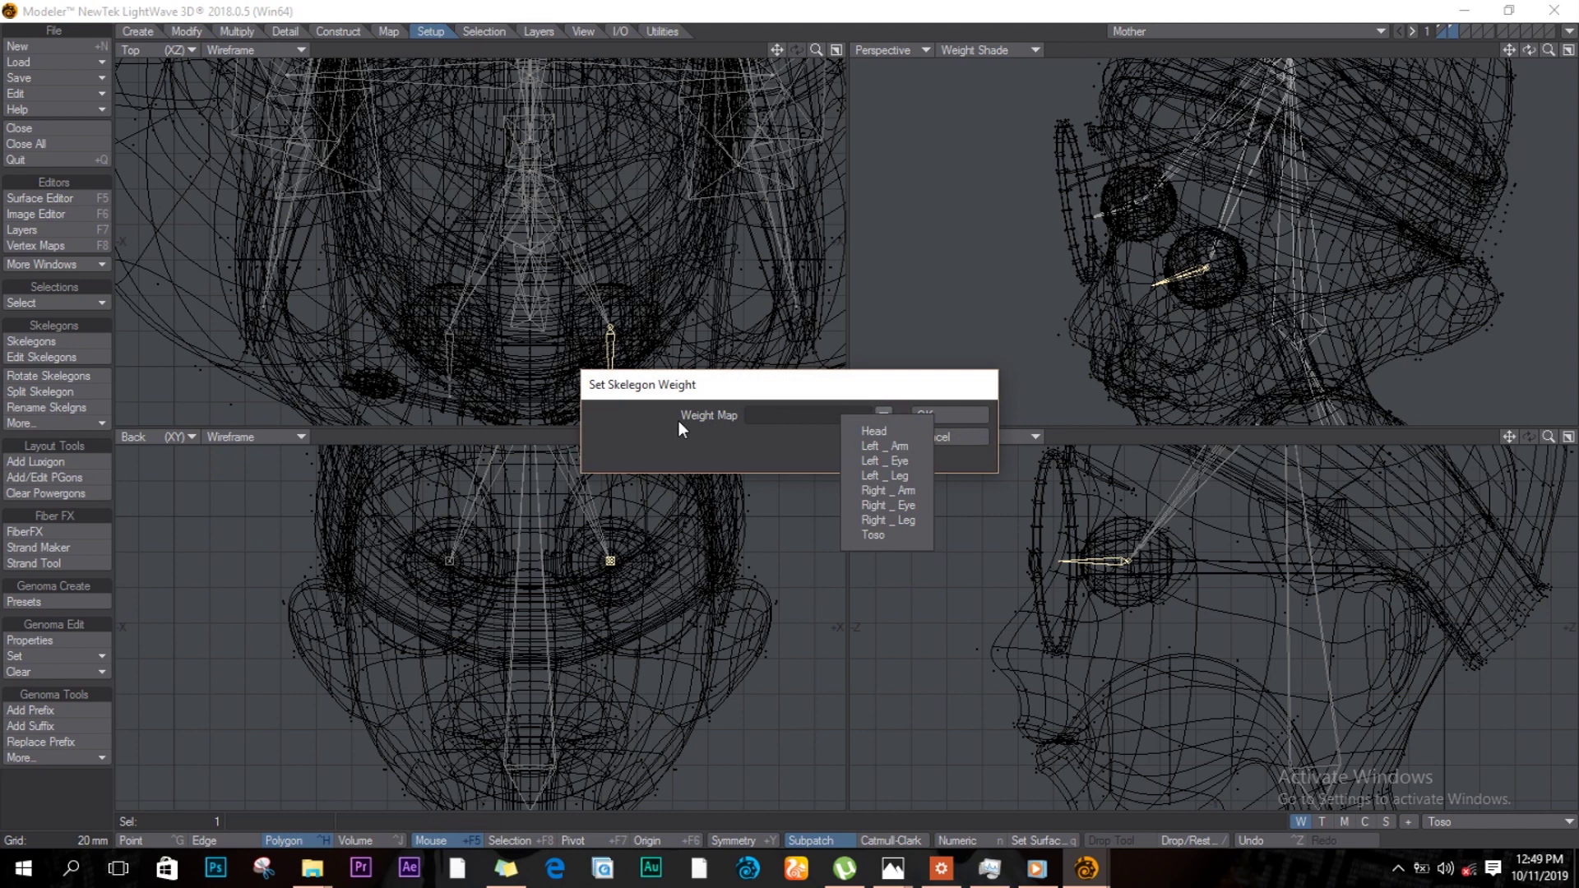
left_click(902, 461)
left_click(926, 415)
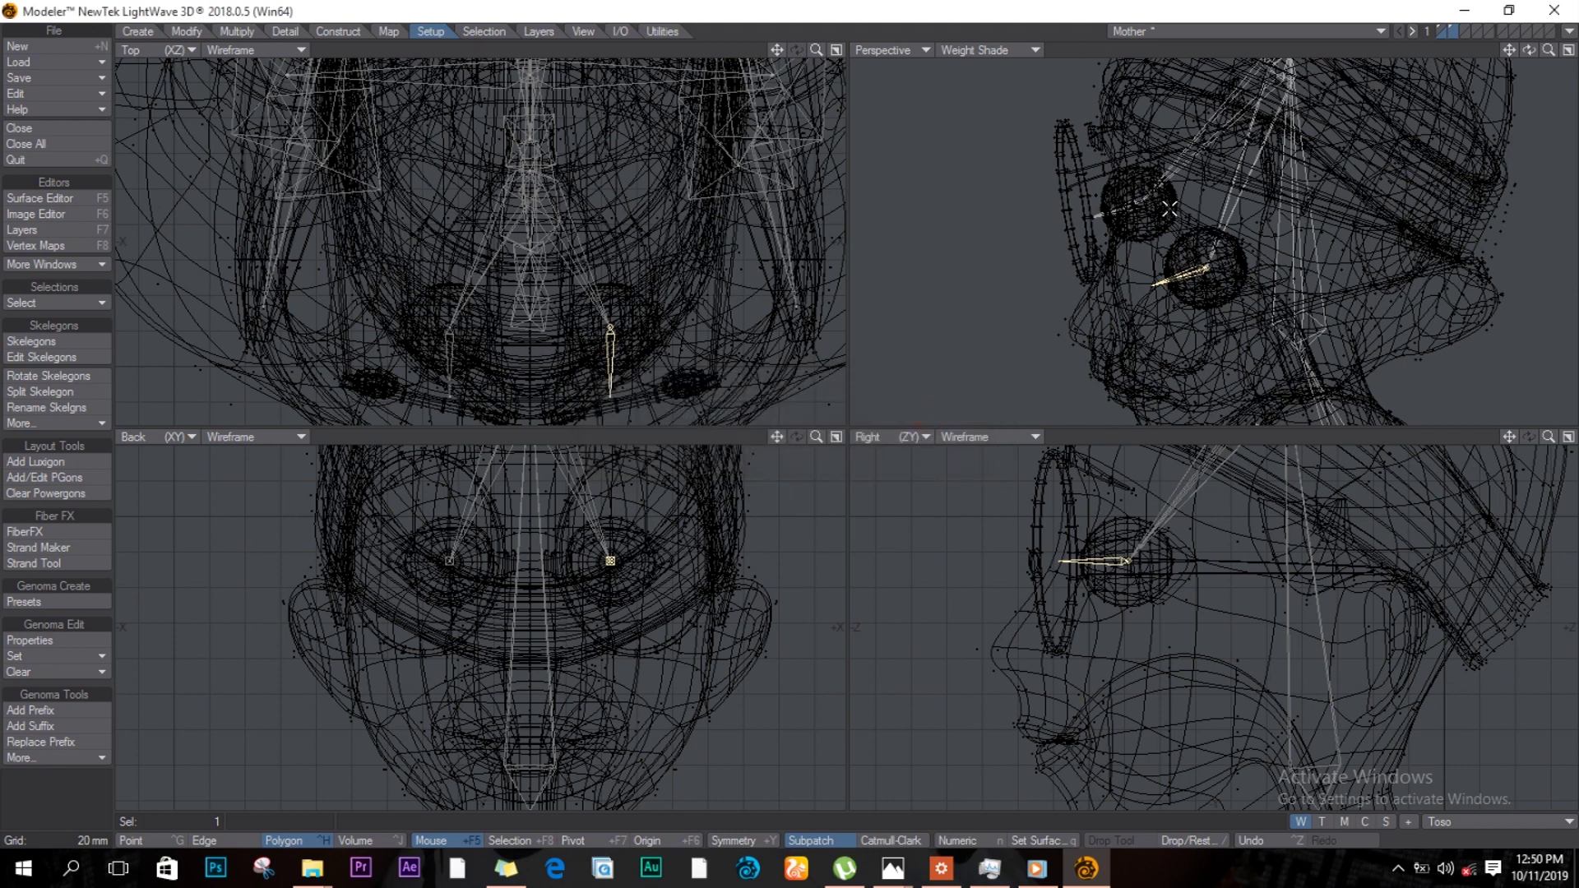
Step: Clear the selection, select the right eye skelegon and set its skelegon weight map to "Right _ Eye"
key("slash")
left_click(1133, 208)
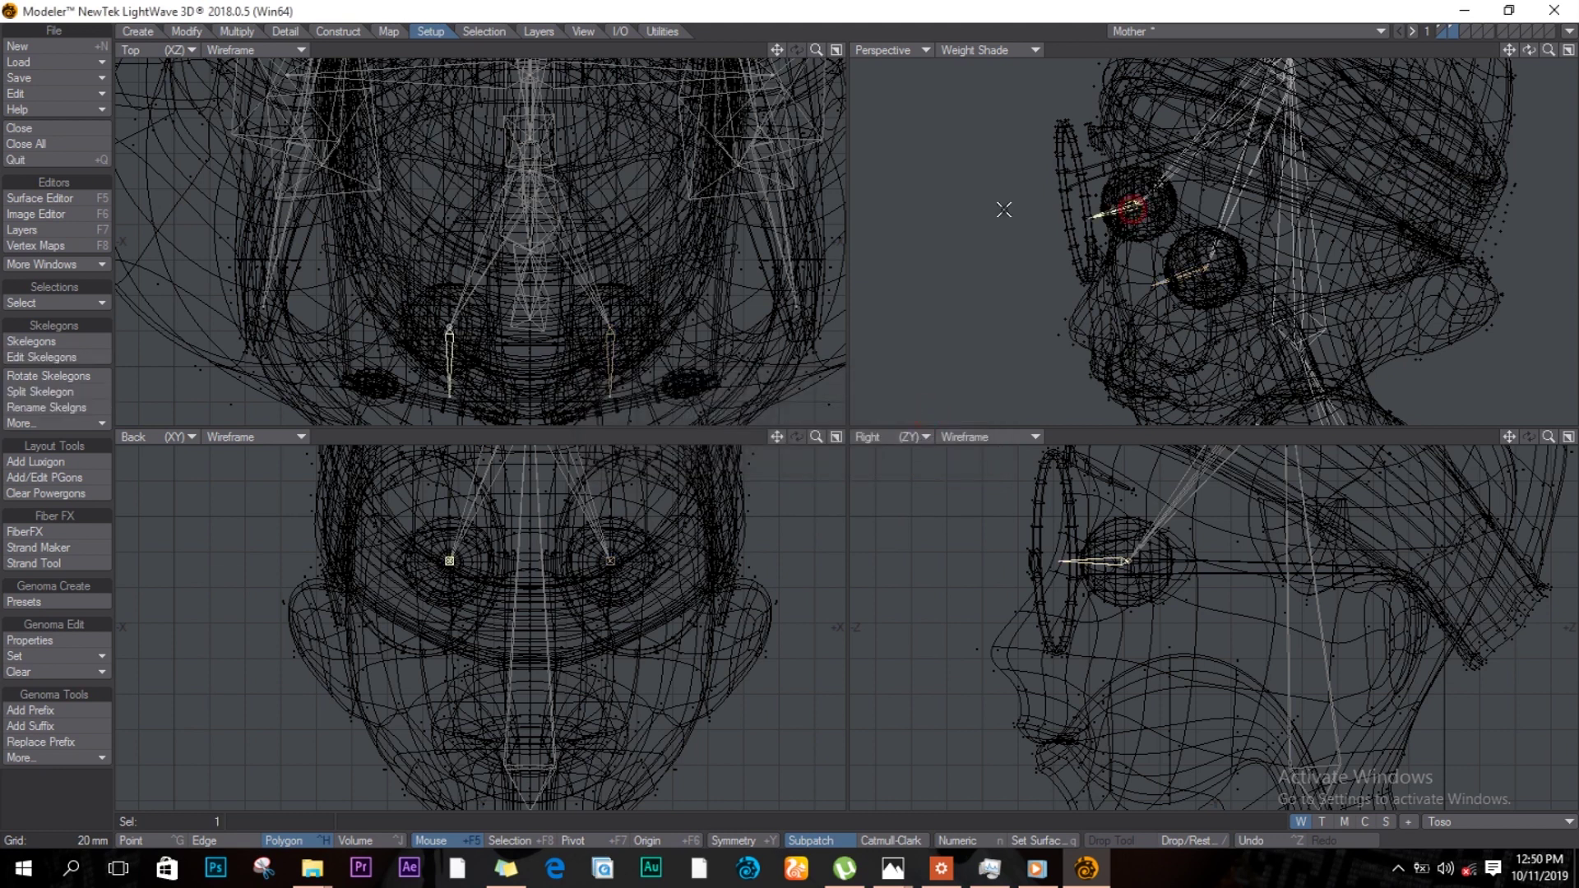
left_click(76, 424)
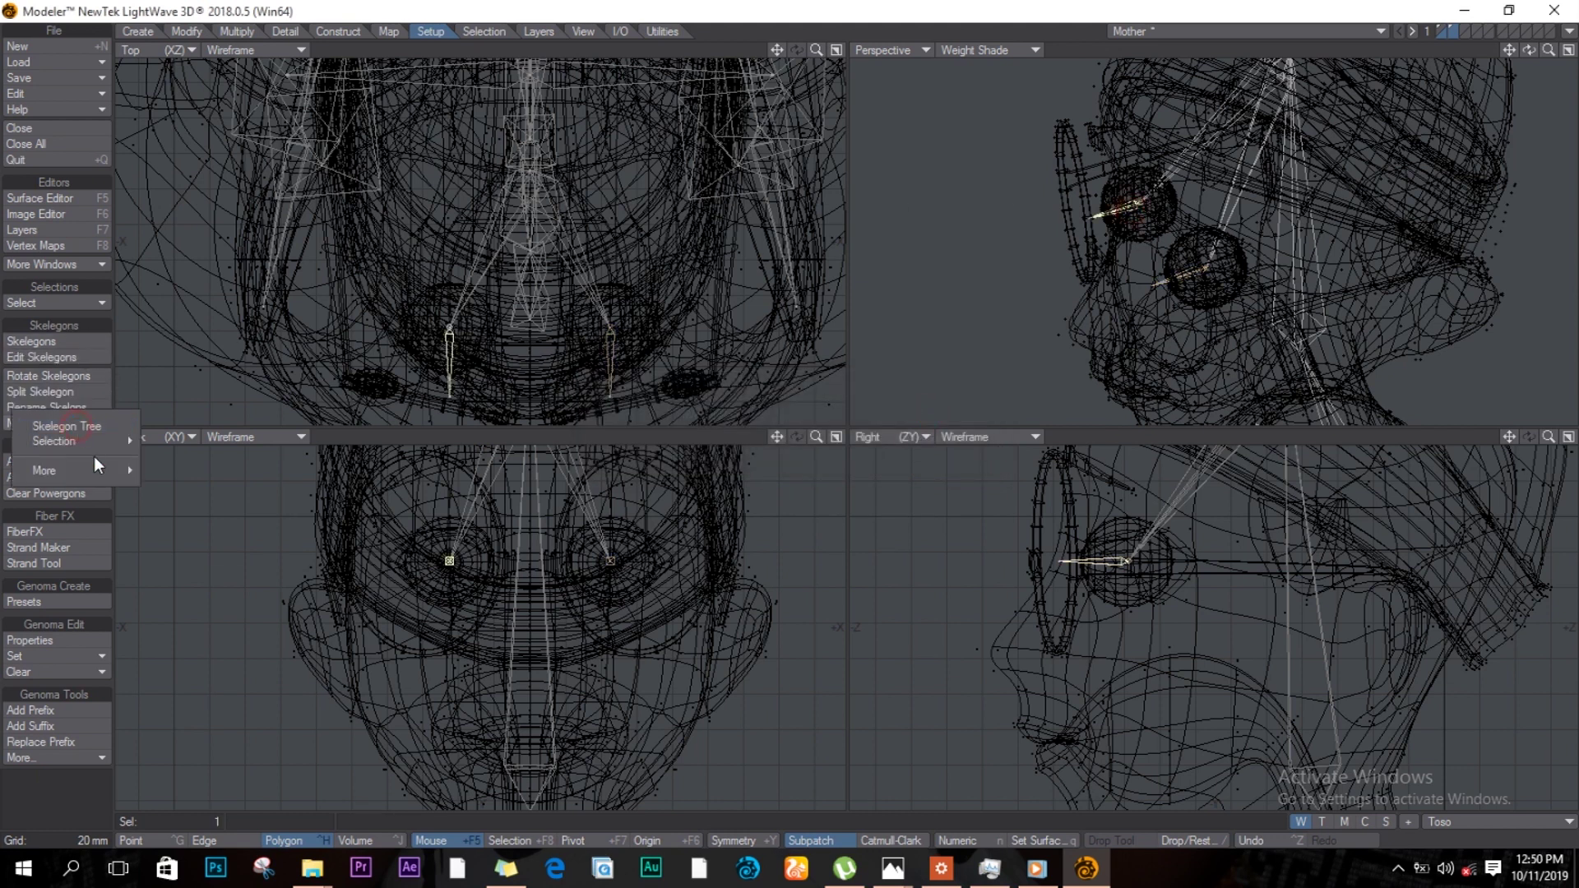
mouse_move(94, 473)
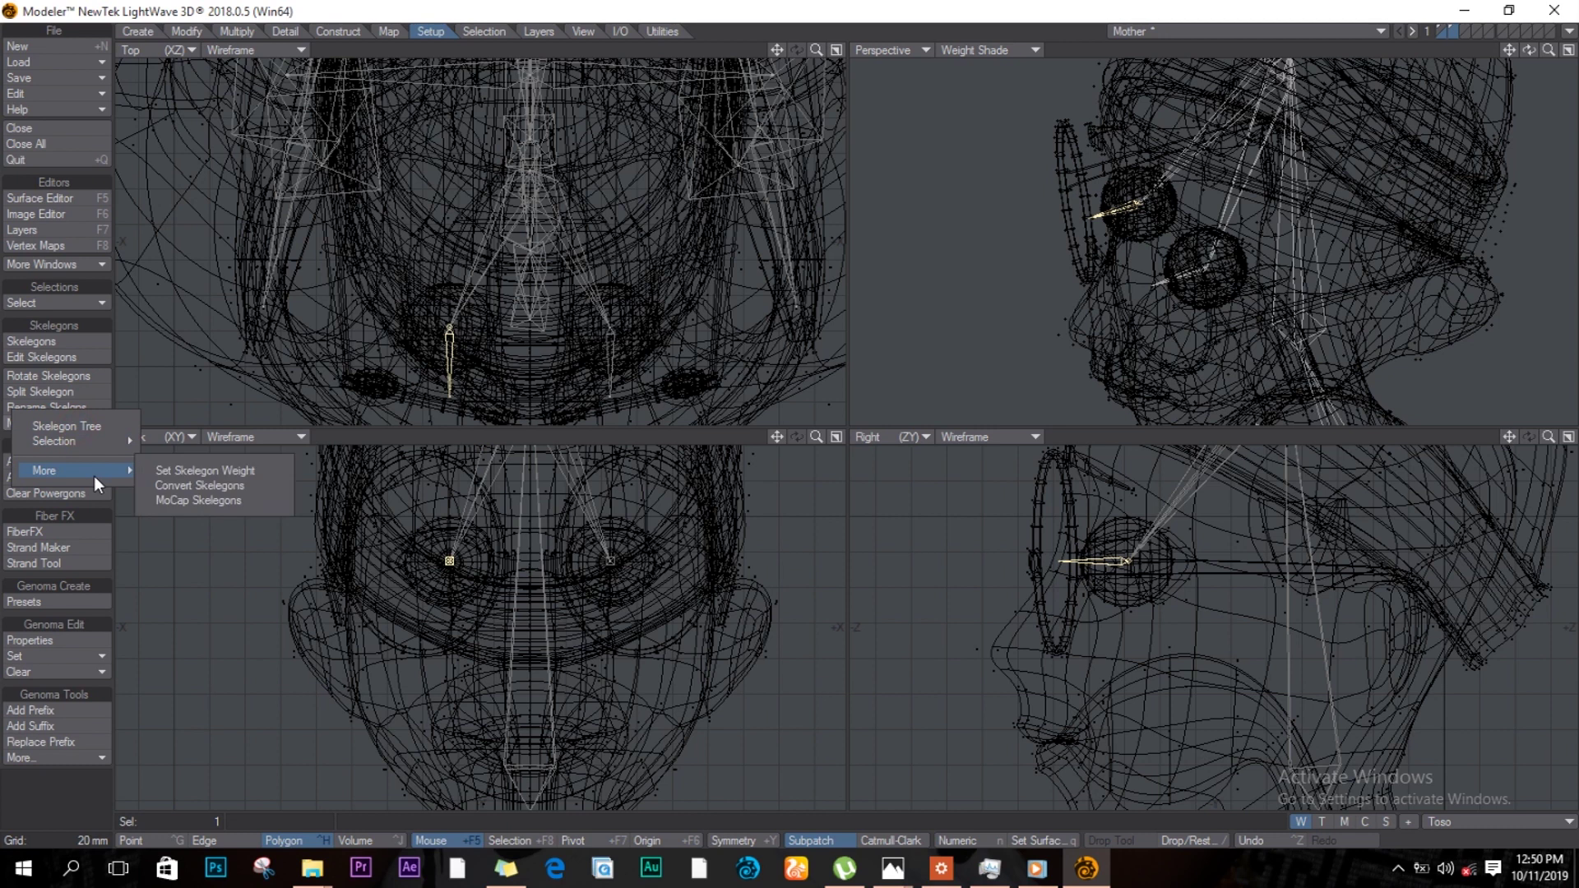
left_click(200, 467)
left_click(885, 415)
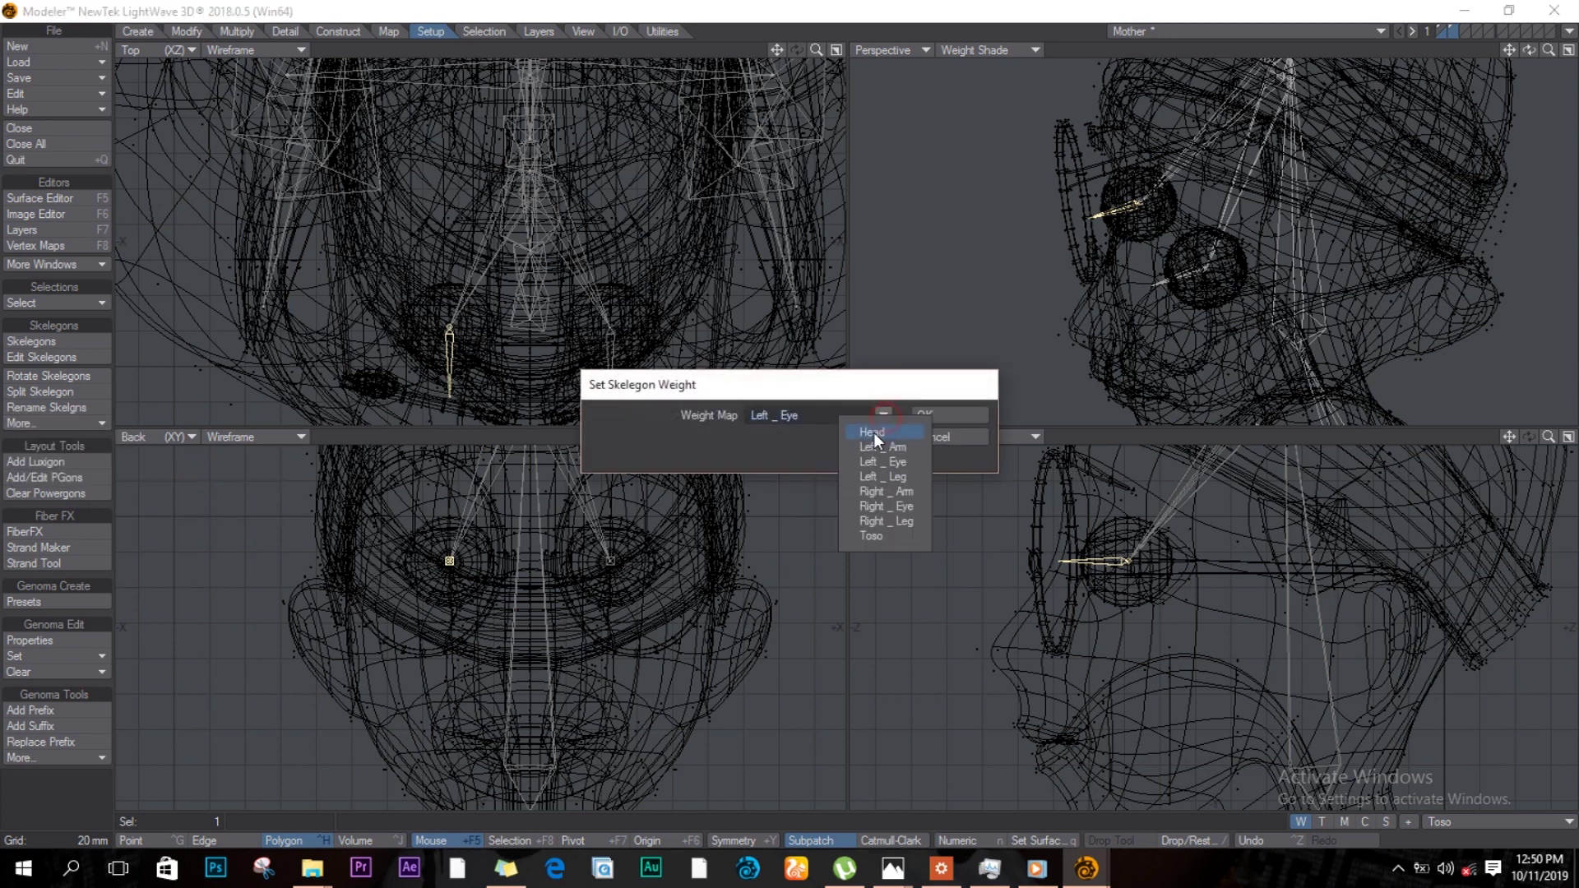
left_click(875, 507)
left_click(942, 411)
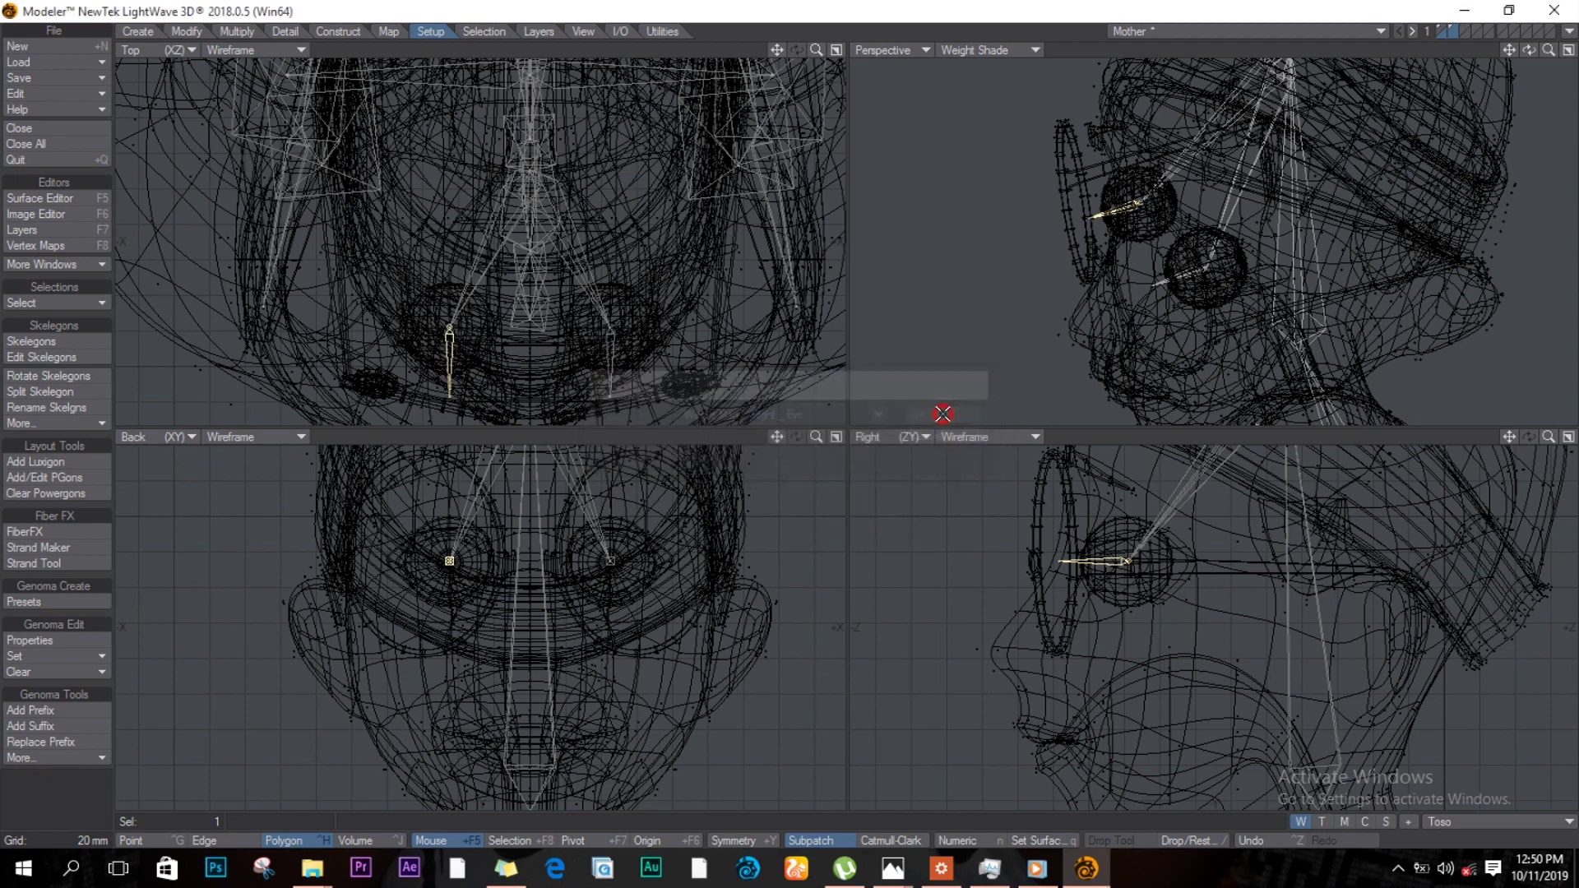
Step: Replace the selection with the head, neck and two eye-connecting skelegons and set their weight map to "Head"
left_click(1065, 280)
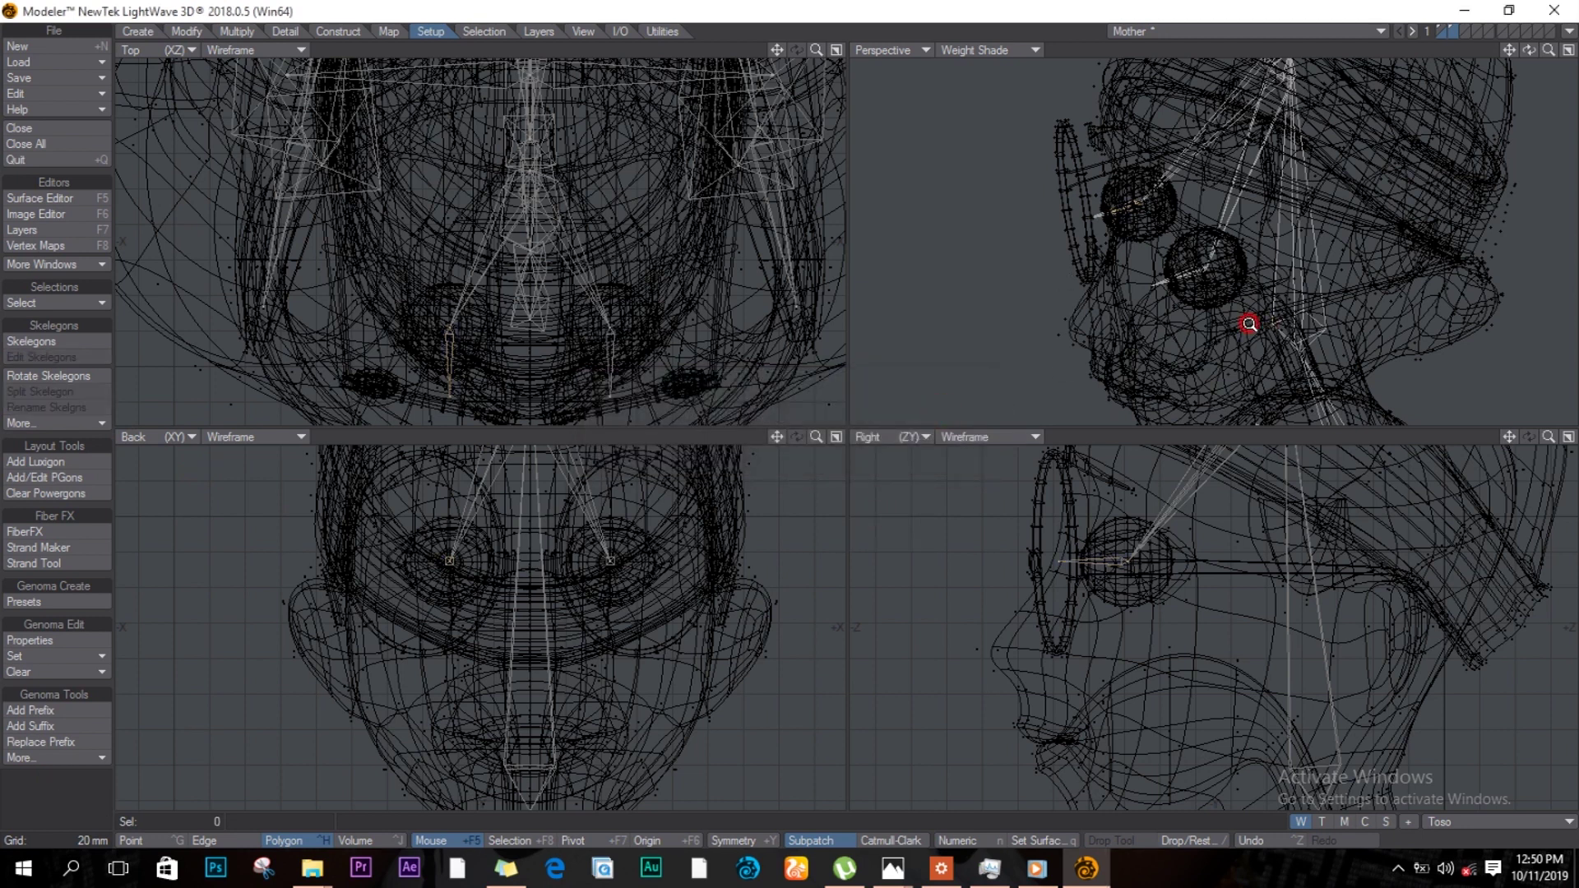
key("a")
mouse_move(1257, 233)
left_mouse_down()
mouse_move(1234, 193)
mouse_move(1294, 254)
mouse_move(1292, 358)
left_mouse_up()
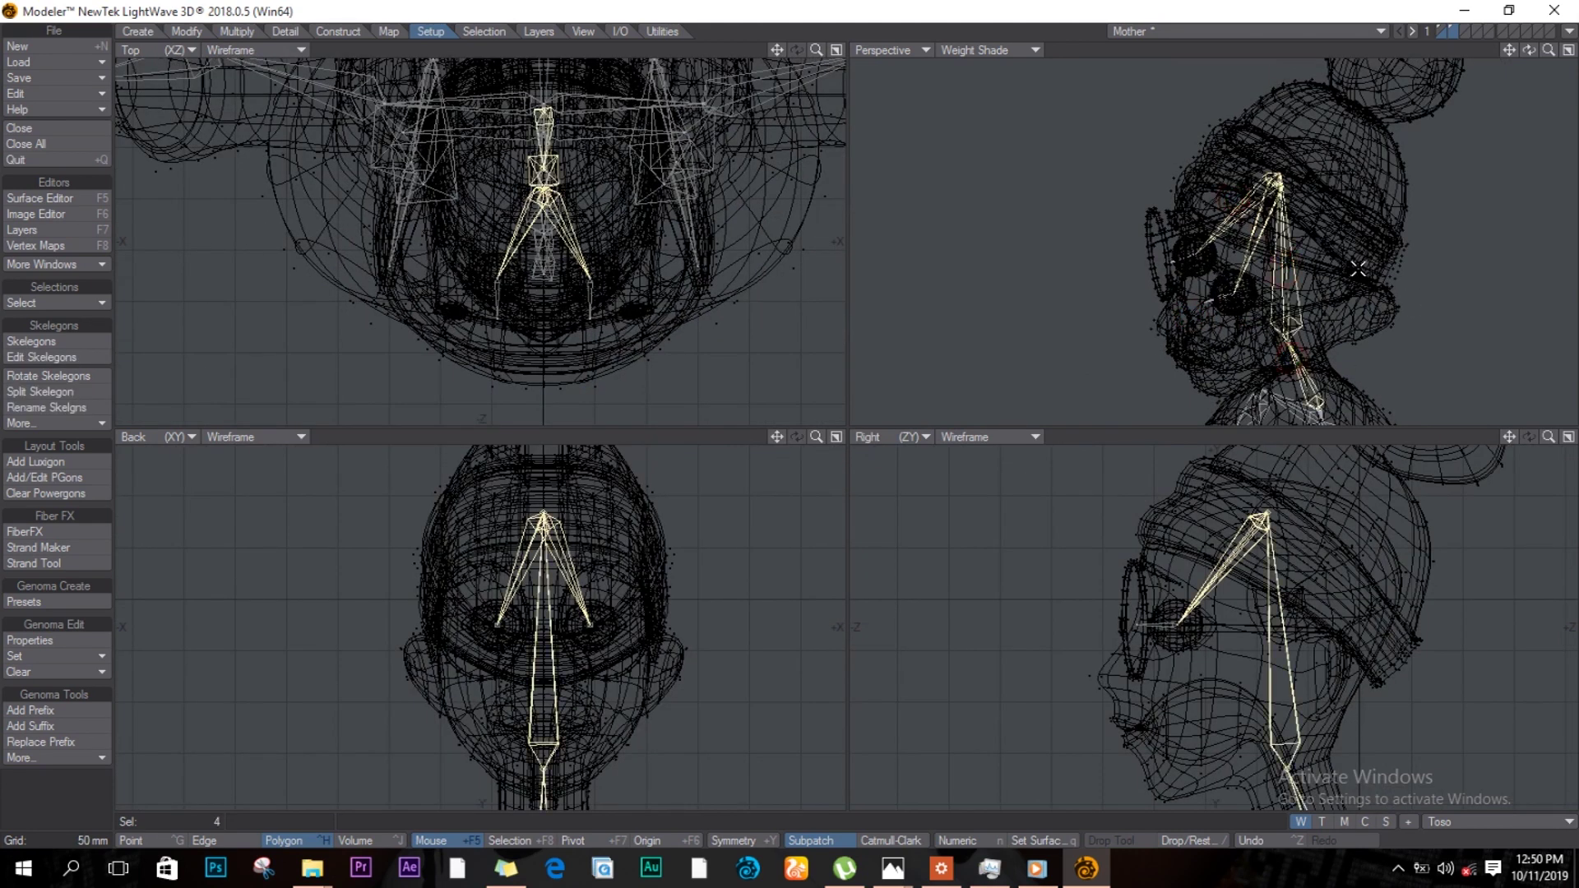
left_click(76, 422)
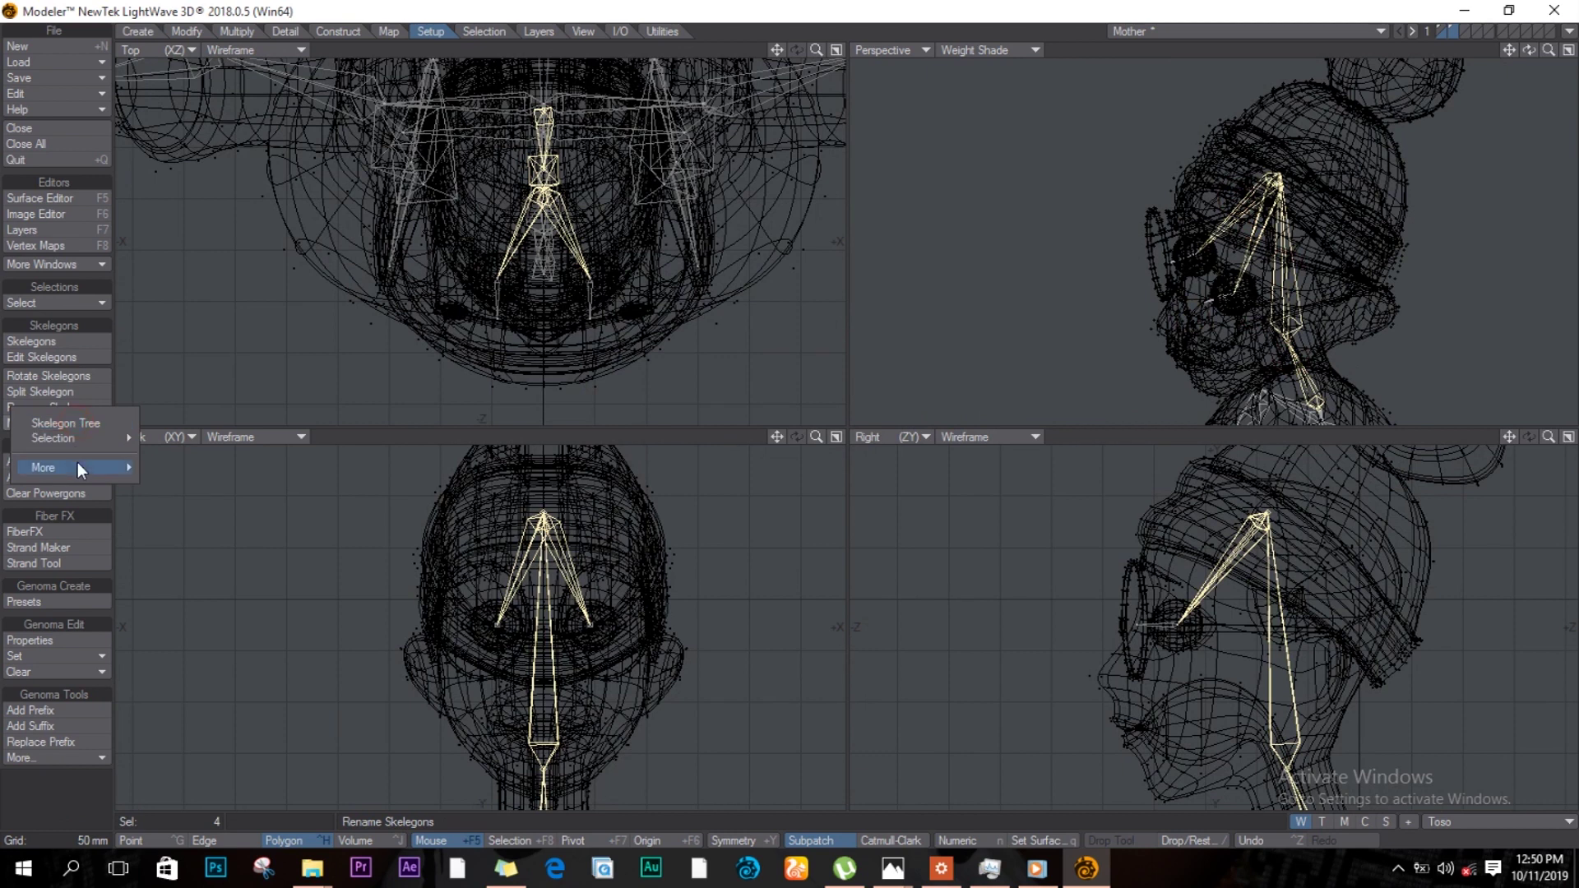
mouse_move(78, 467)
left_click(216, 469)
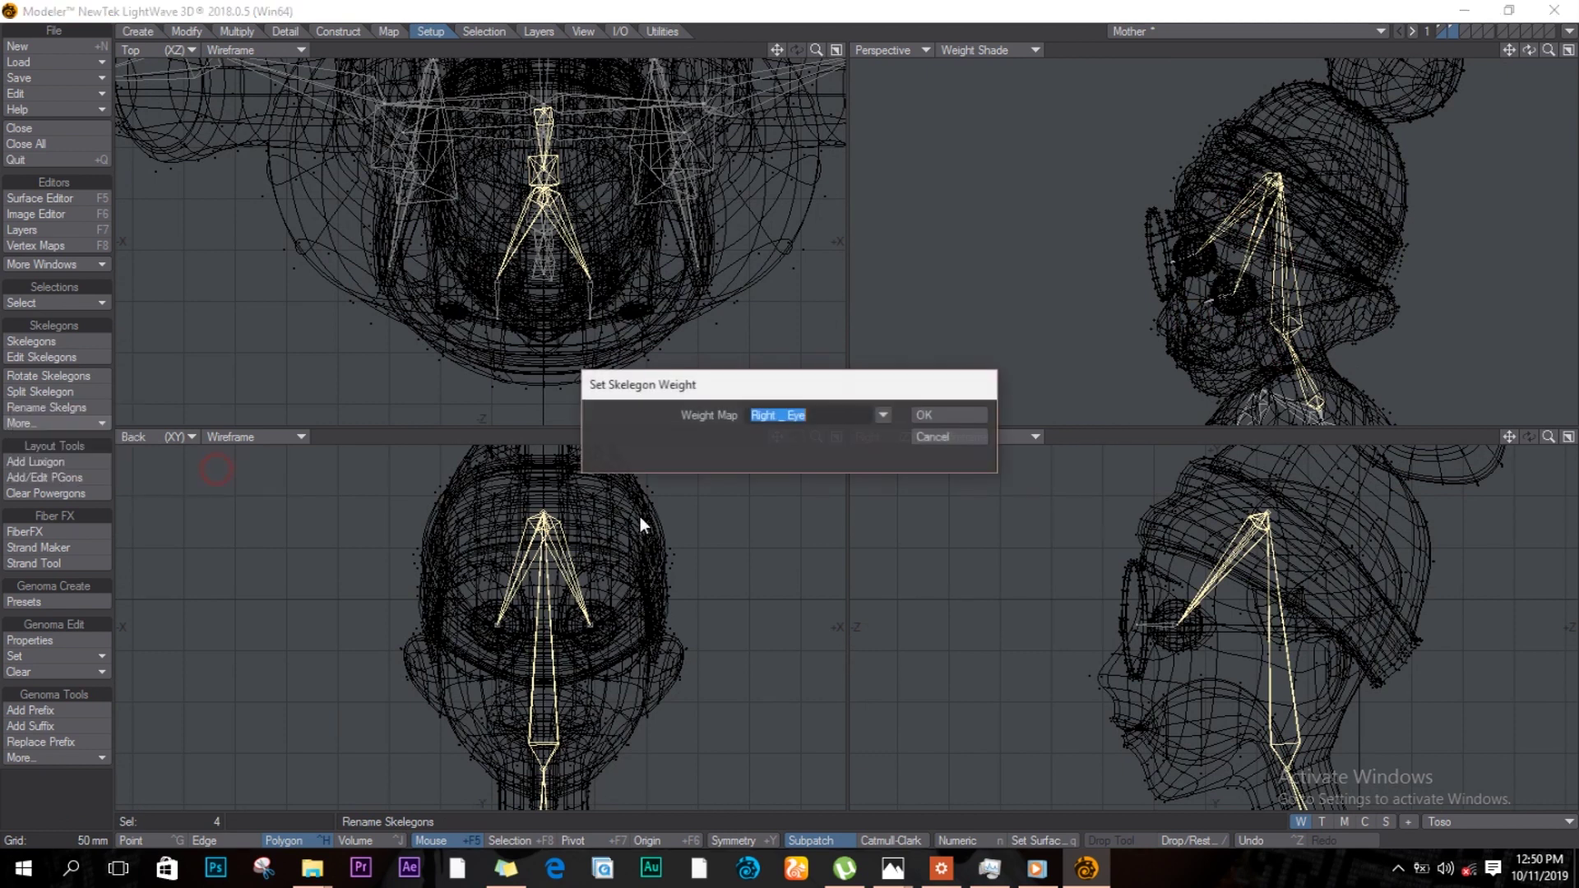
left_click(882, 415)
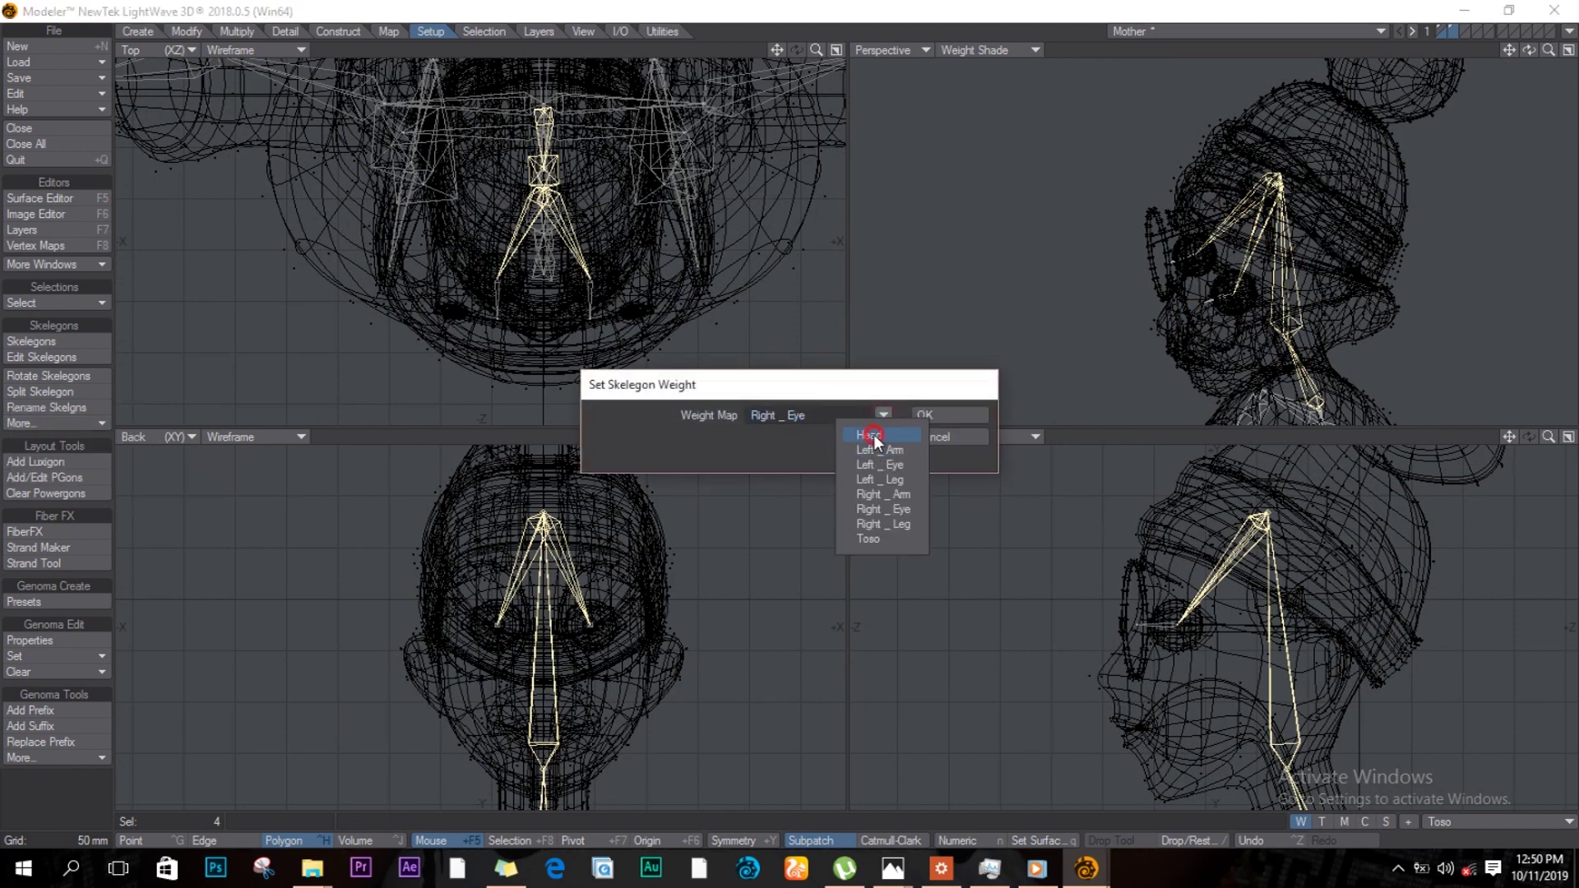
left_click(873, 438)
left_click(954, 414)
Step: Examine how the skelegons run through the character's neck, torso, arms, hands and hips
left_click_drag(548, 708, 470, 523, "alt")
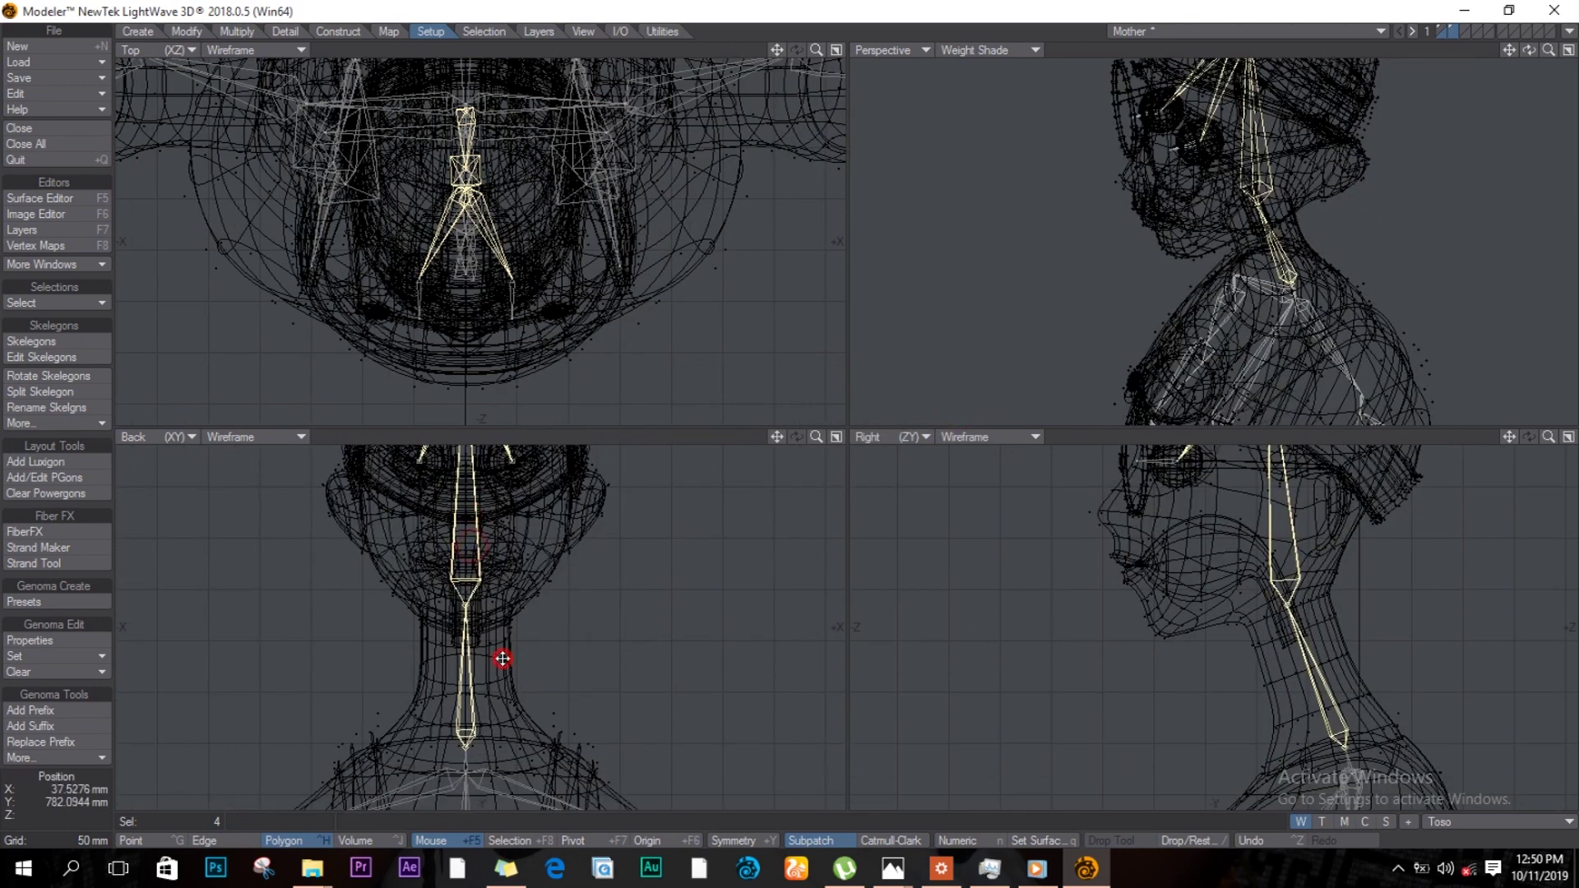
left_click_drag(501, 657, 541, 533, "alt")
left_click_drag(541, 627, 540, 585, "alt")
left_click_drag(610, 631, 501, 635, "ctrl+alt")
left_click_drag(571, 708, 538, 559, "alt")
key("ctrl+g")
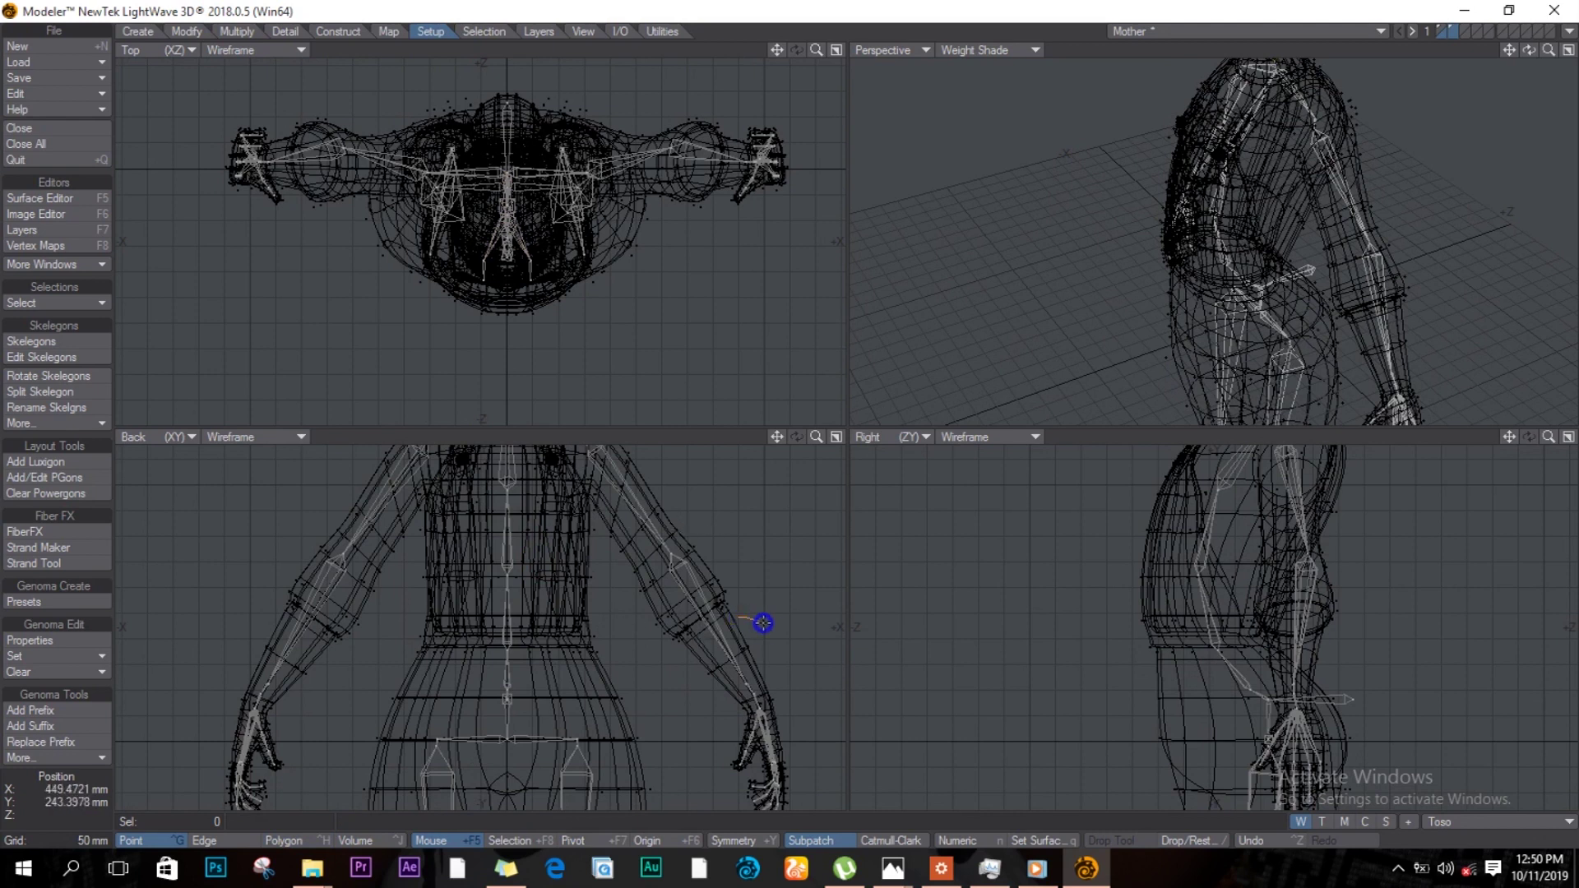
left_click_drag(790, 646, 575, 663, "ctrl+alt")
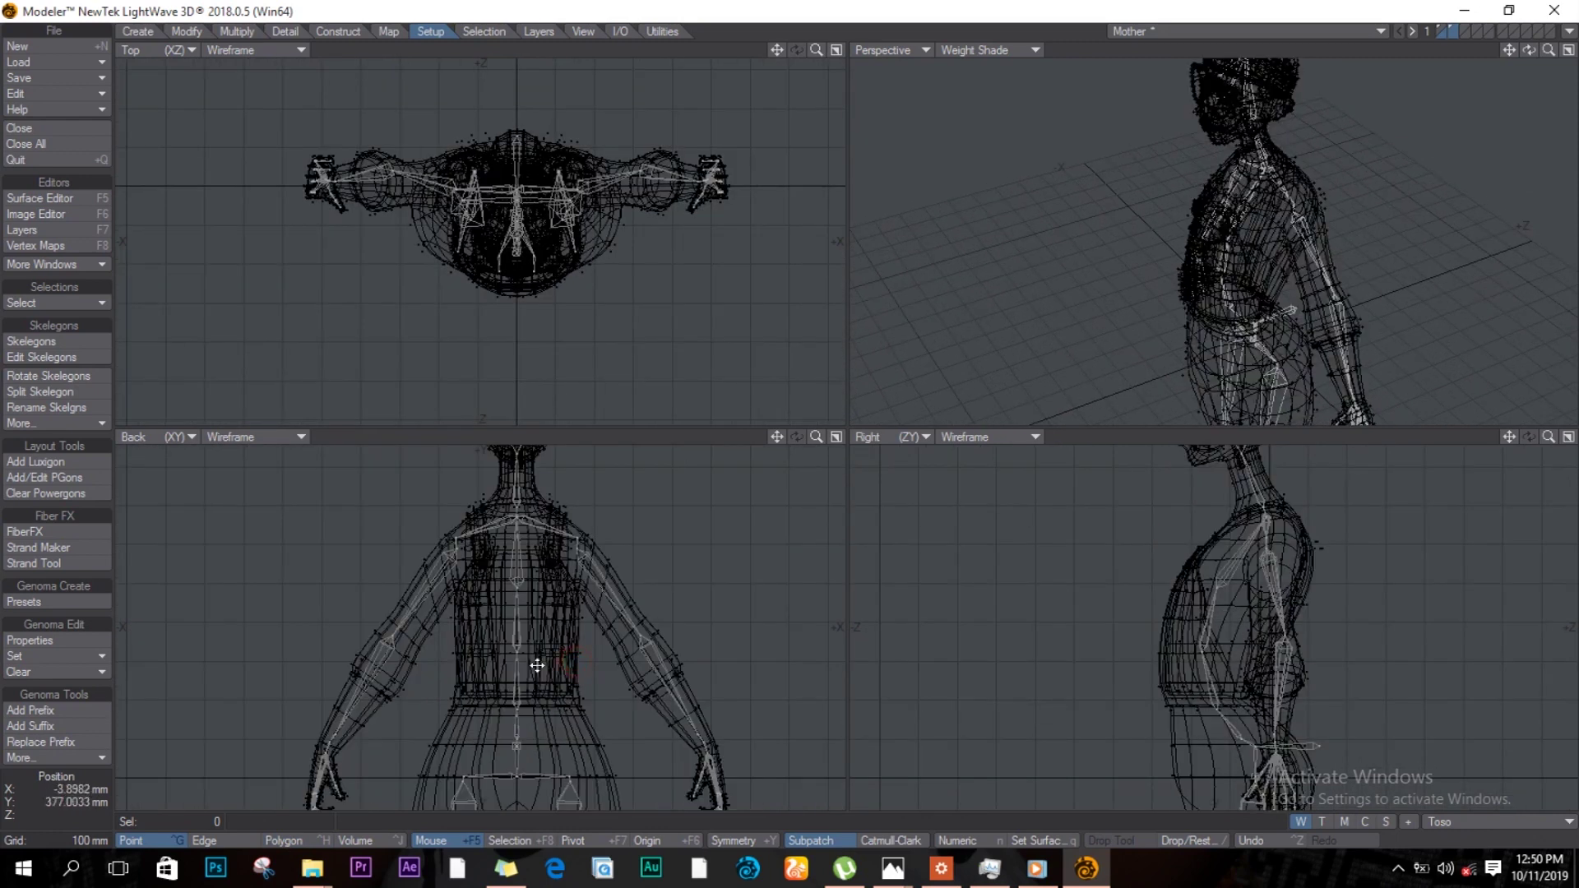
left_click_drag(664, 685, 609, 628, "alt+shift")
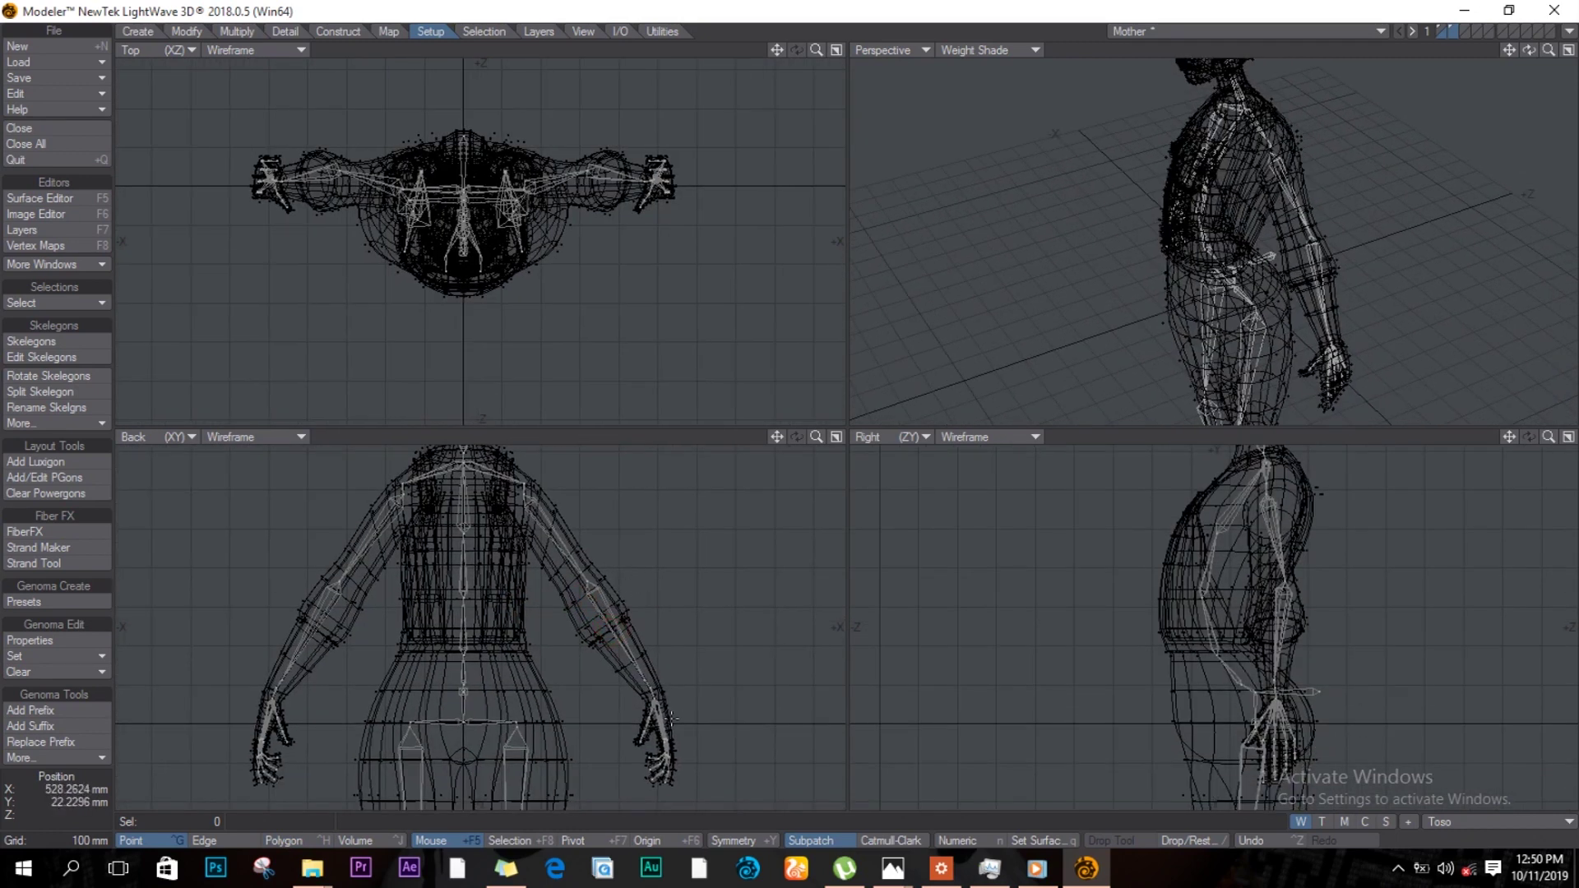
left_click_drag(635, 745, 740, 644, "ctrl+alt")
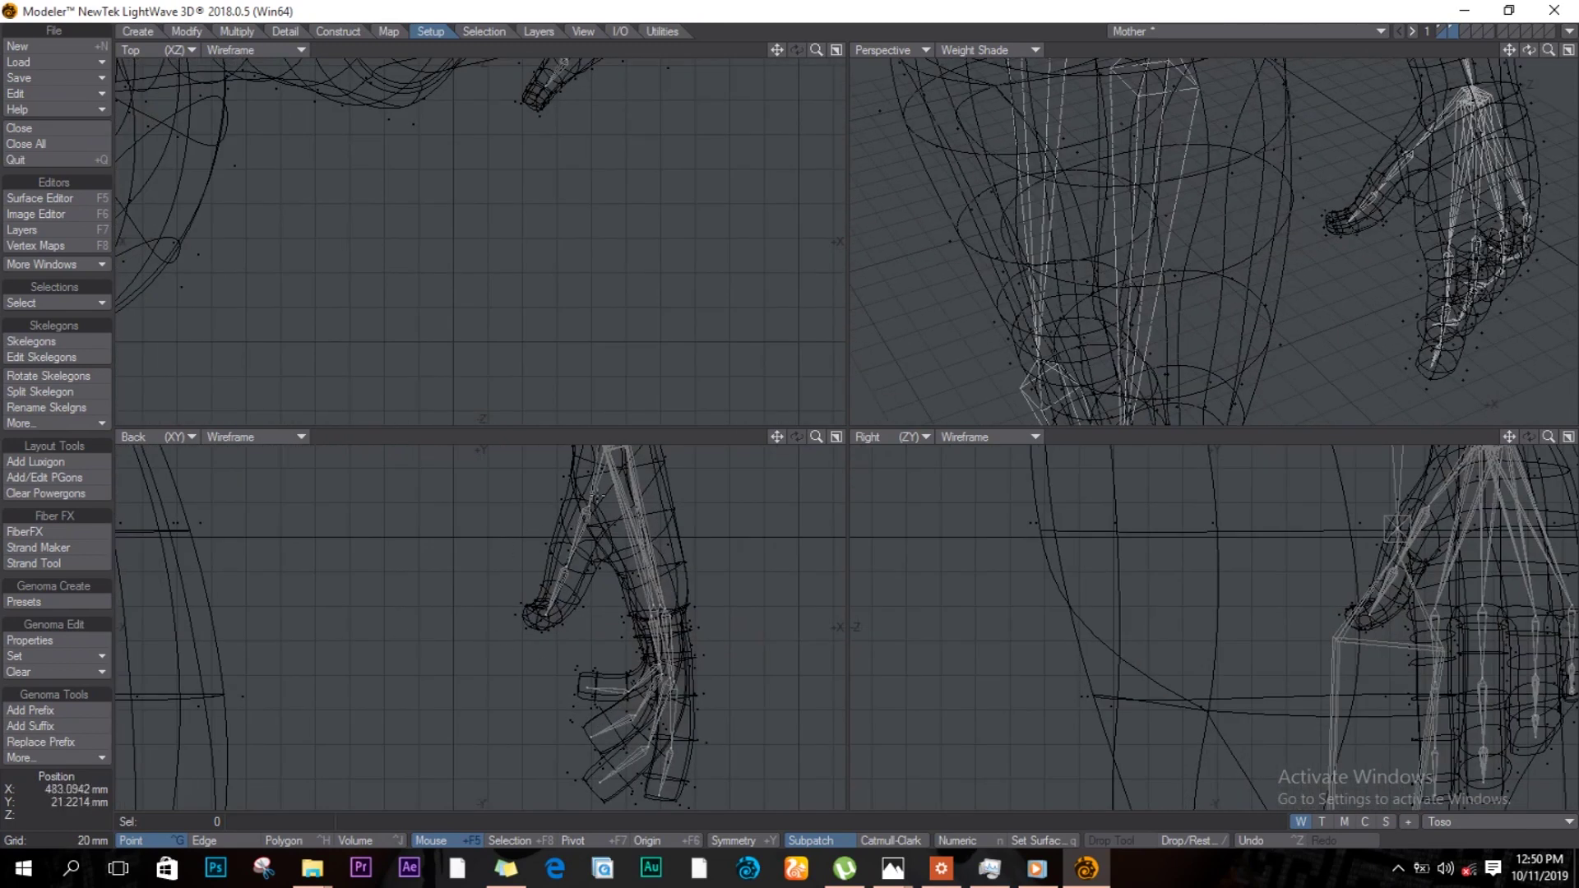
left_click_drag(666, 582, 445, 629, "ctrl+alt")
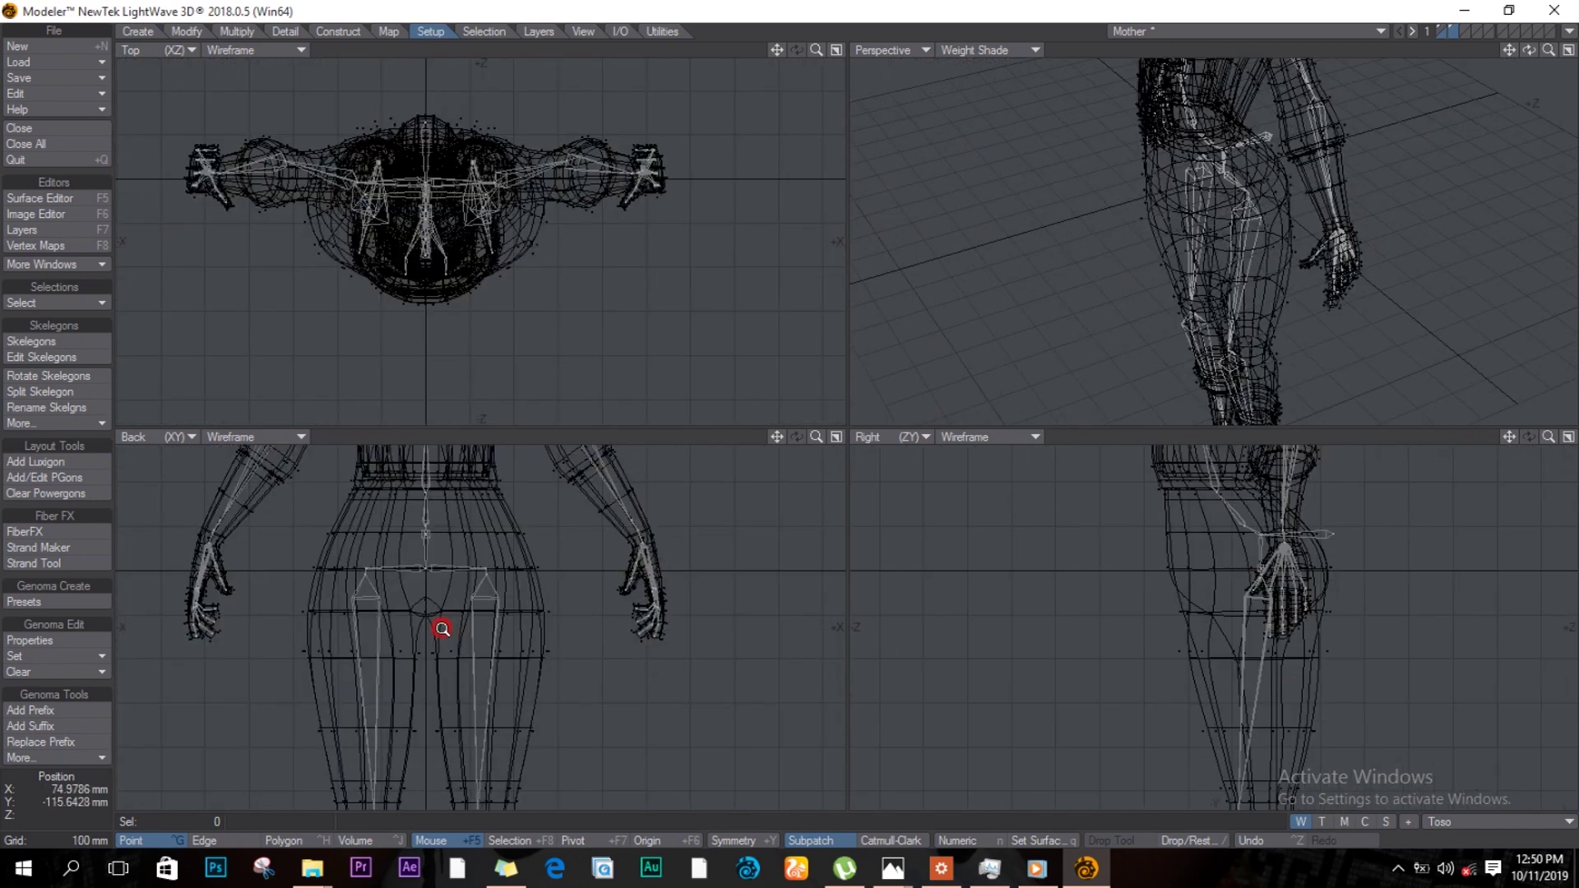
left_click_drag(556, 662, 538, 747, "alt+shift")
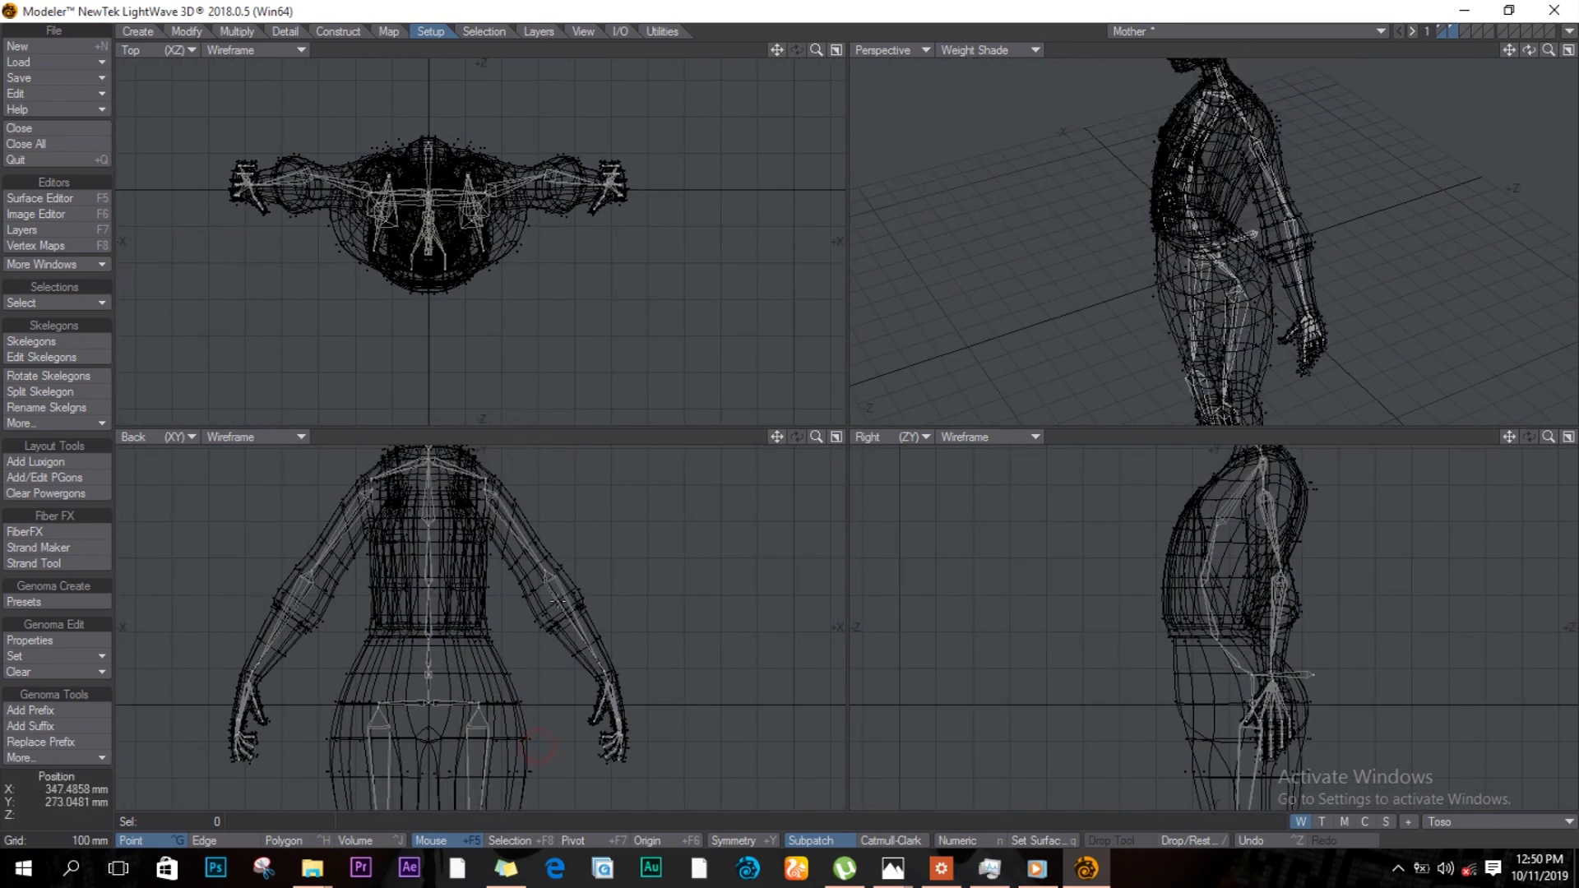
Step: Switch from point to polygon selection and clear everything selected around the left arm
mouse_move(561, 547)
right_mouse_down()
mouse_move(688, 694)
mouse_move(568, 793)
mouse_move(515, 617)
mouse_move(550, 522)
right_mouse_up()
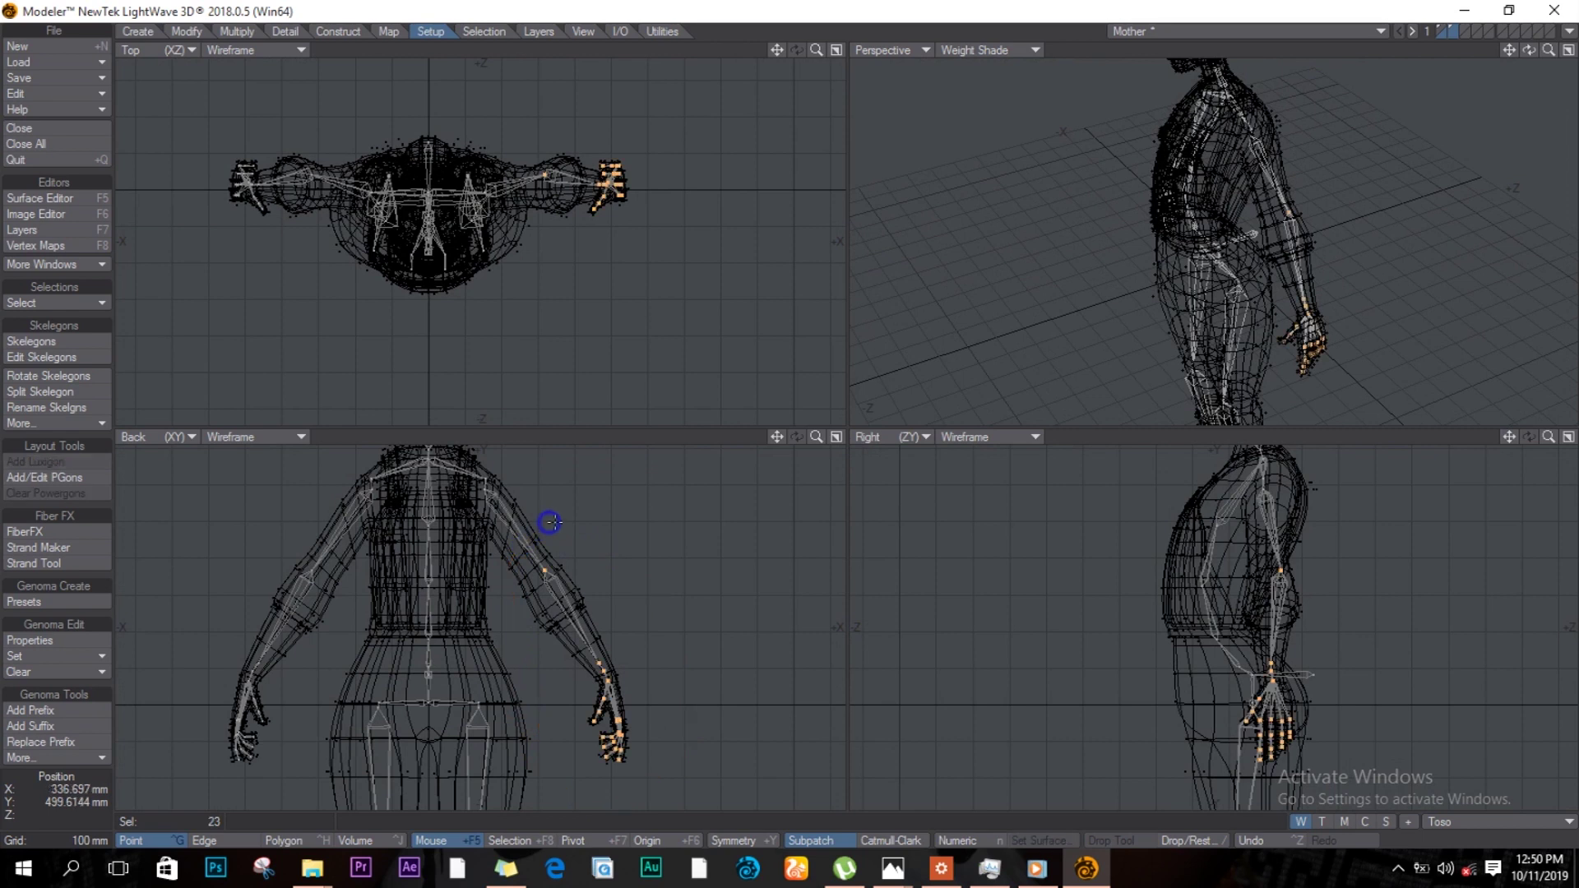
left_click(285, 839)
mouse_move(538, 522)
right_mouse_down()
mouse_move(649, 589)
mouse_move(677, 705)
right_mouse_up()
key("slash")
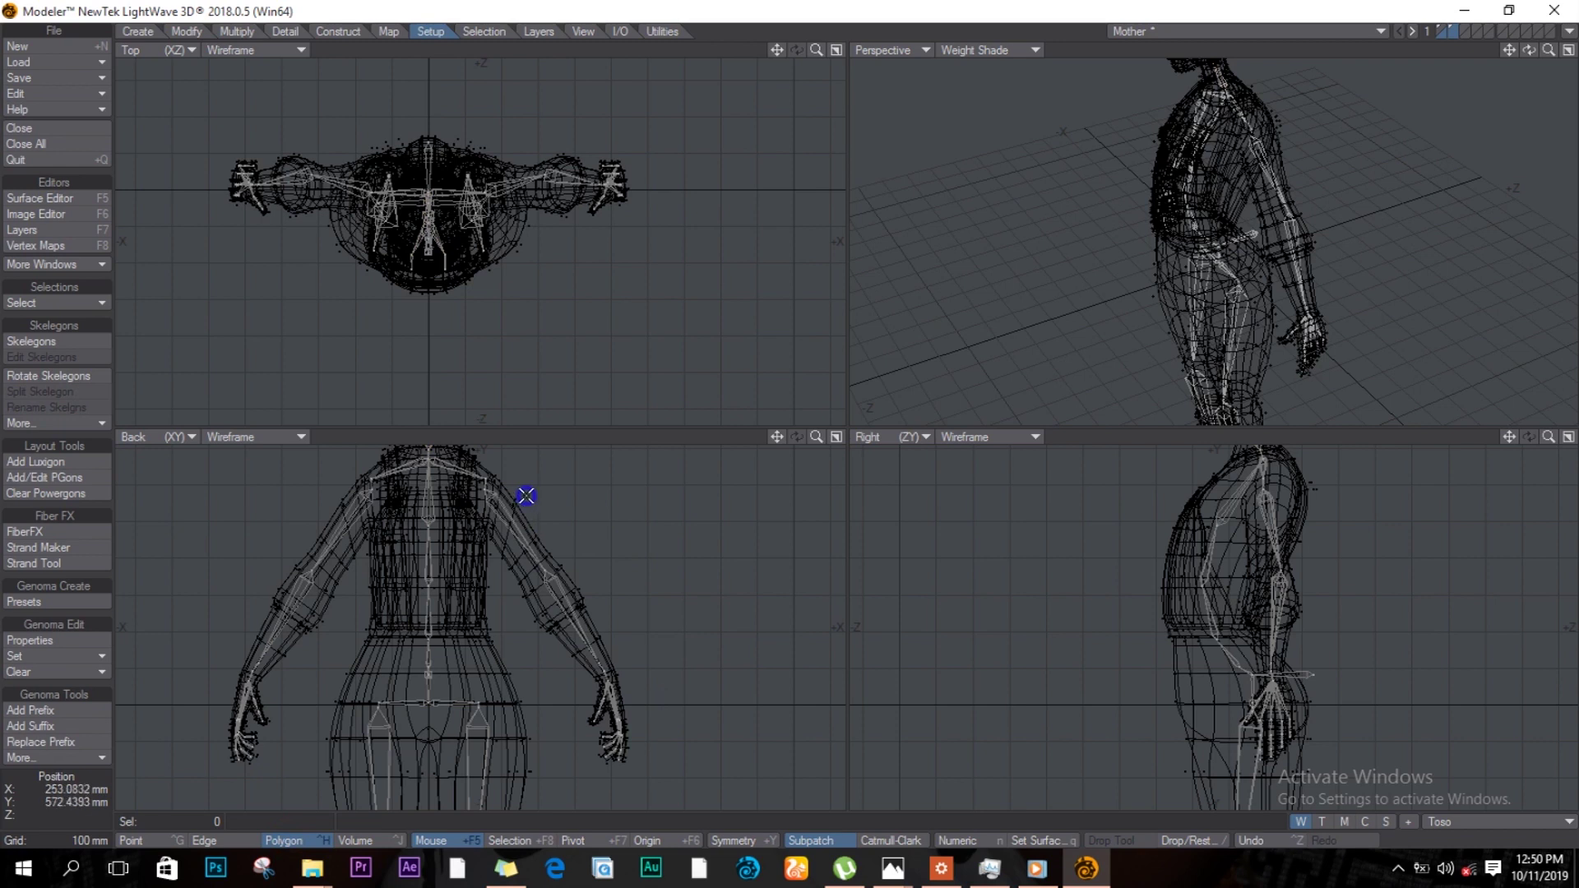
Step: Select all left arm skelegons from the upper arm to the fingers and set their skelegon weight map to "Left _ Arm"
mouse_move(523, 495)
right_mouse_down()
mouse_move(688, 715)
mouse_move(557, 758)
mouse_move(516, 629)
mouse_move(515, 521)
right_mouse_up()
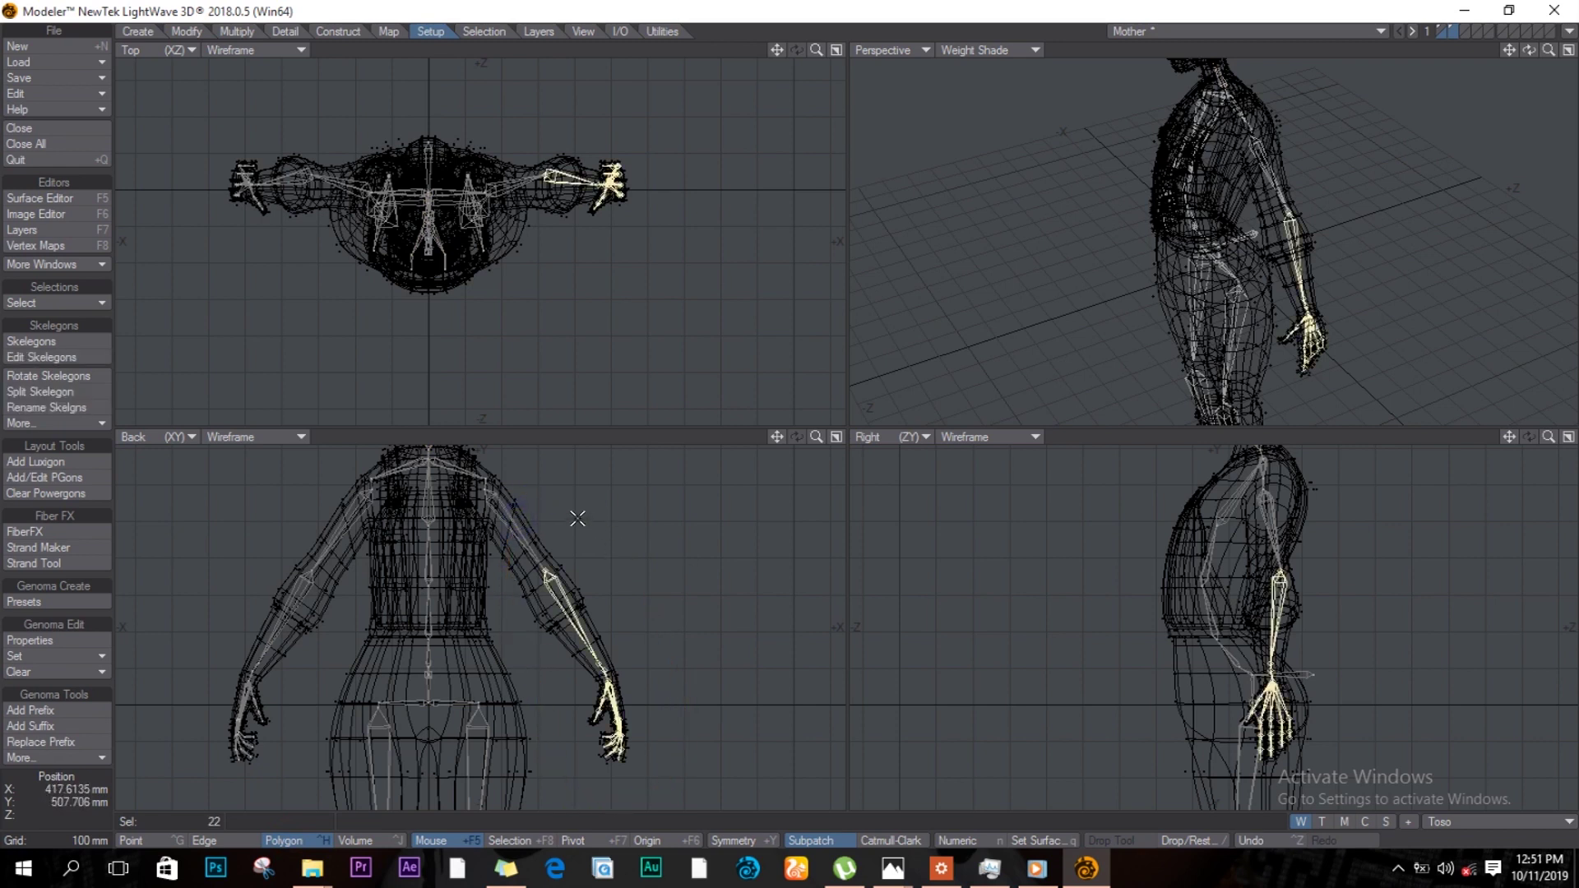
left_click(507, 520)
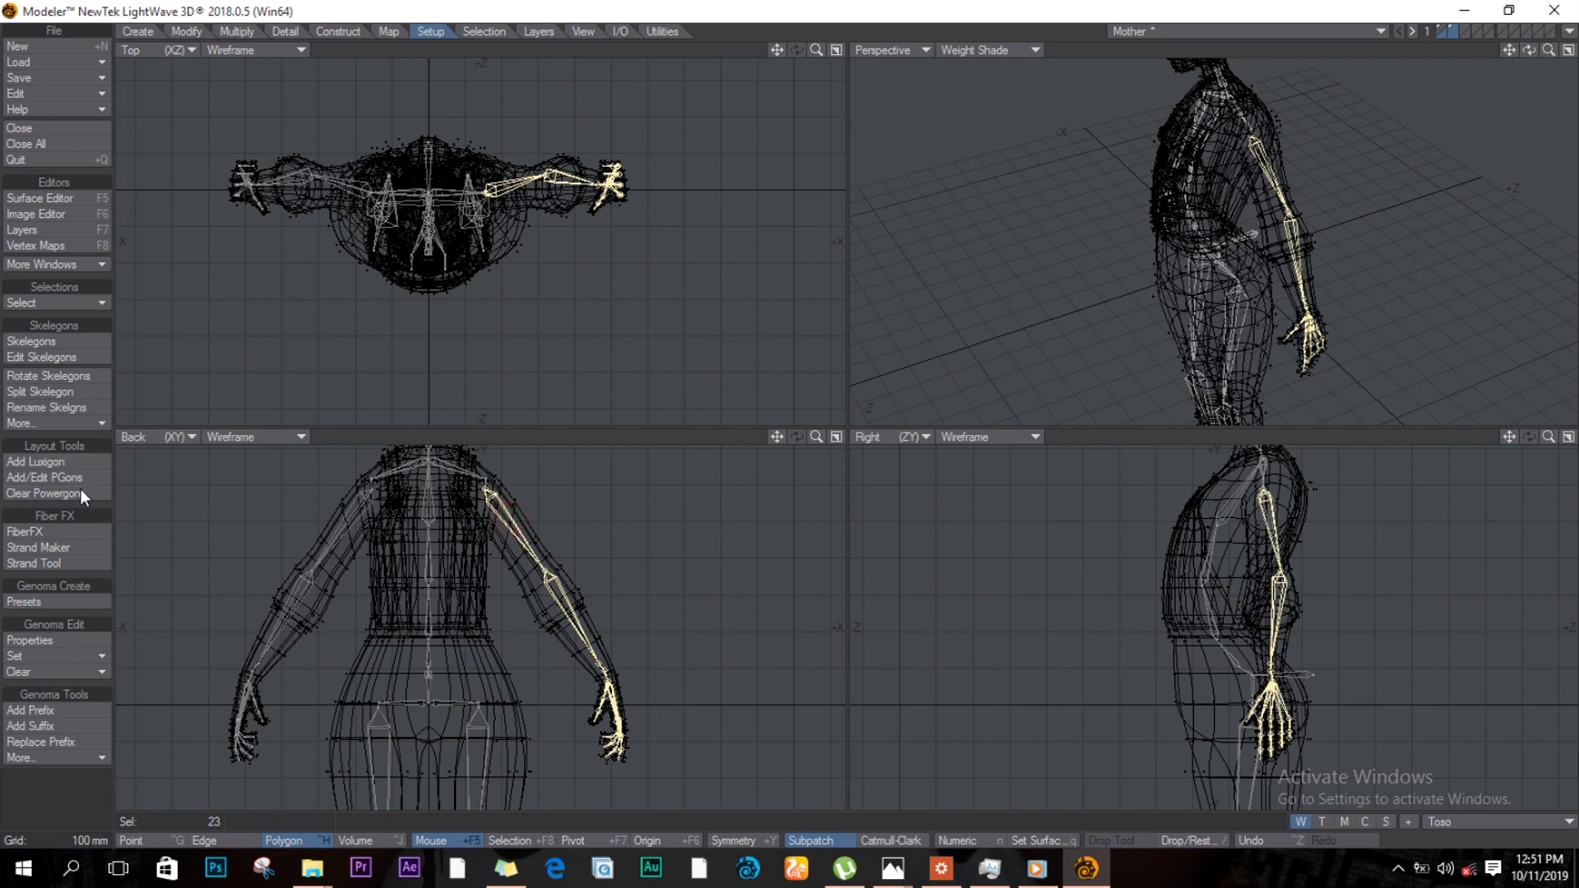
left_click(104, 422)
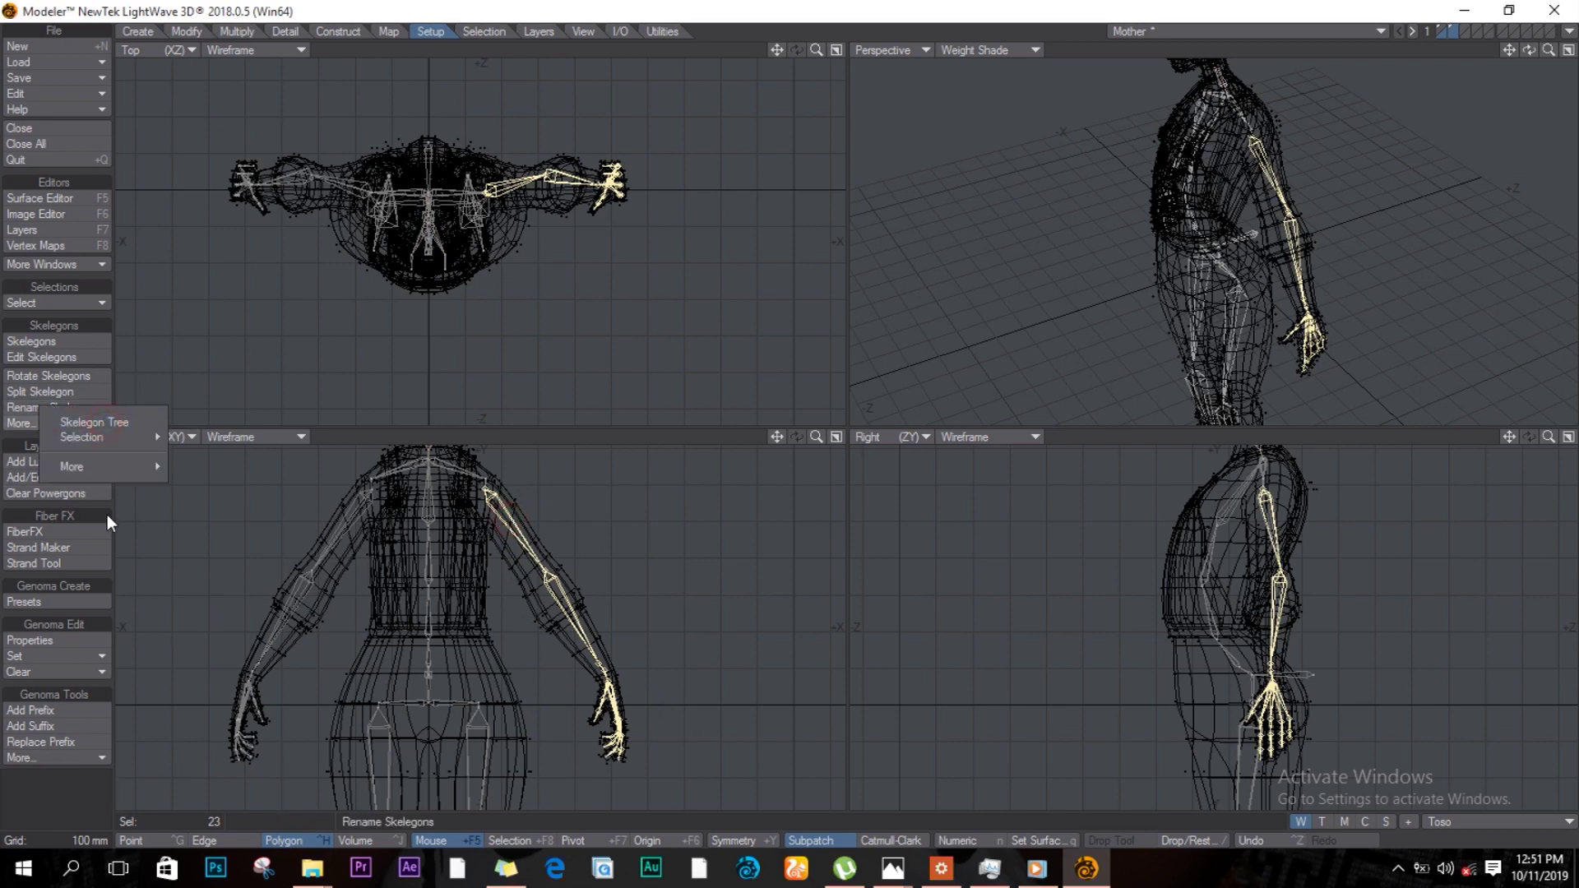
mouse_move(144, 468)
left_click(215, 469)
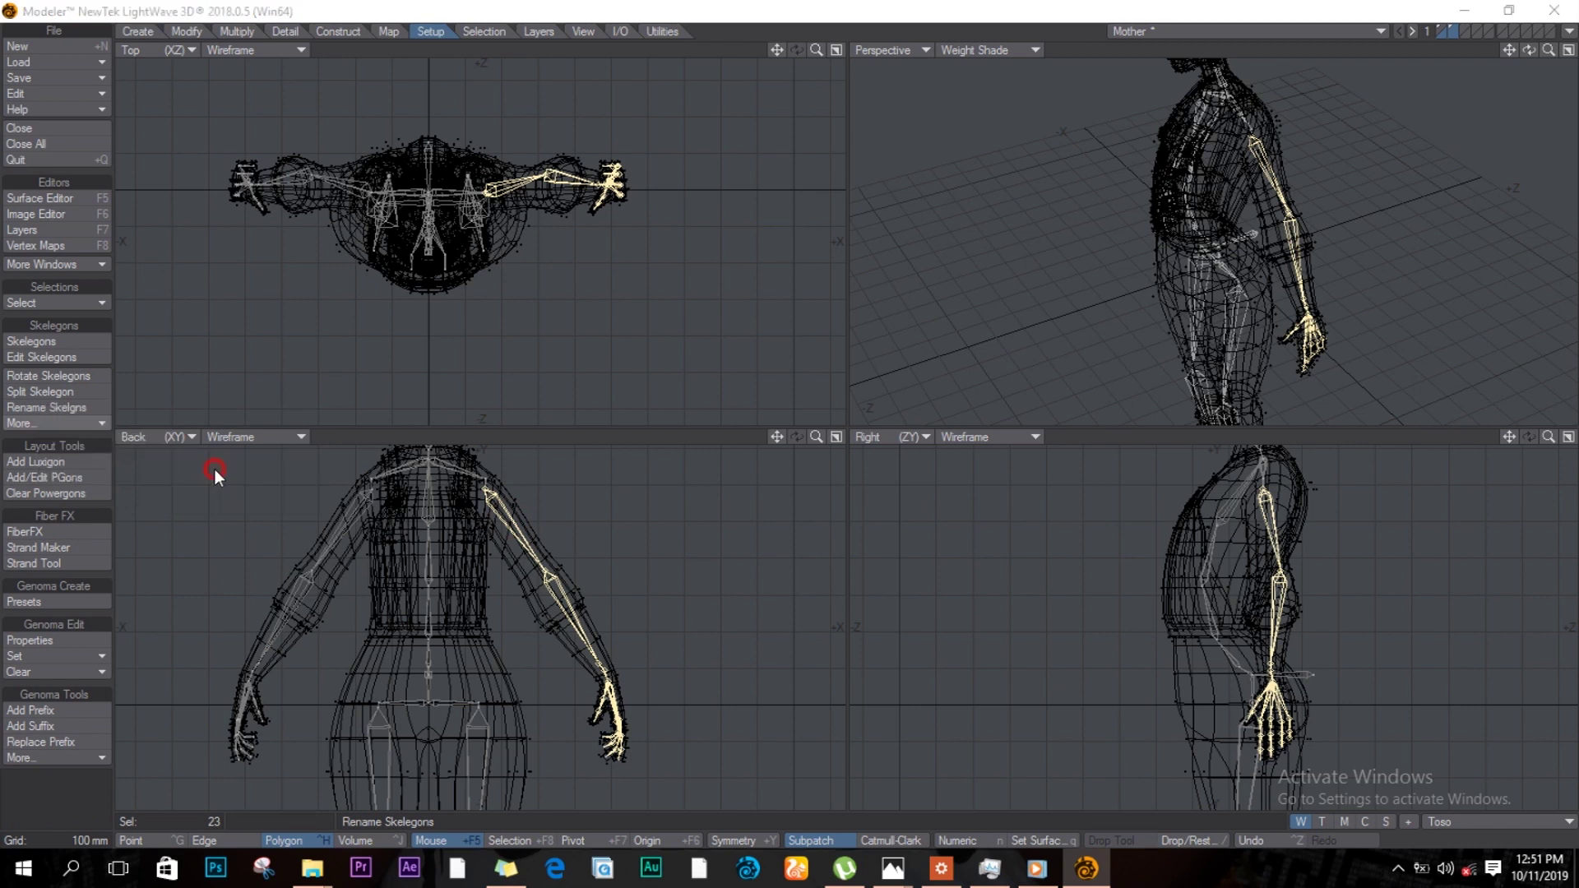
left_click(882, 416)
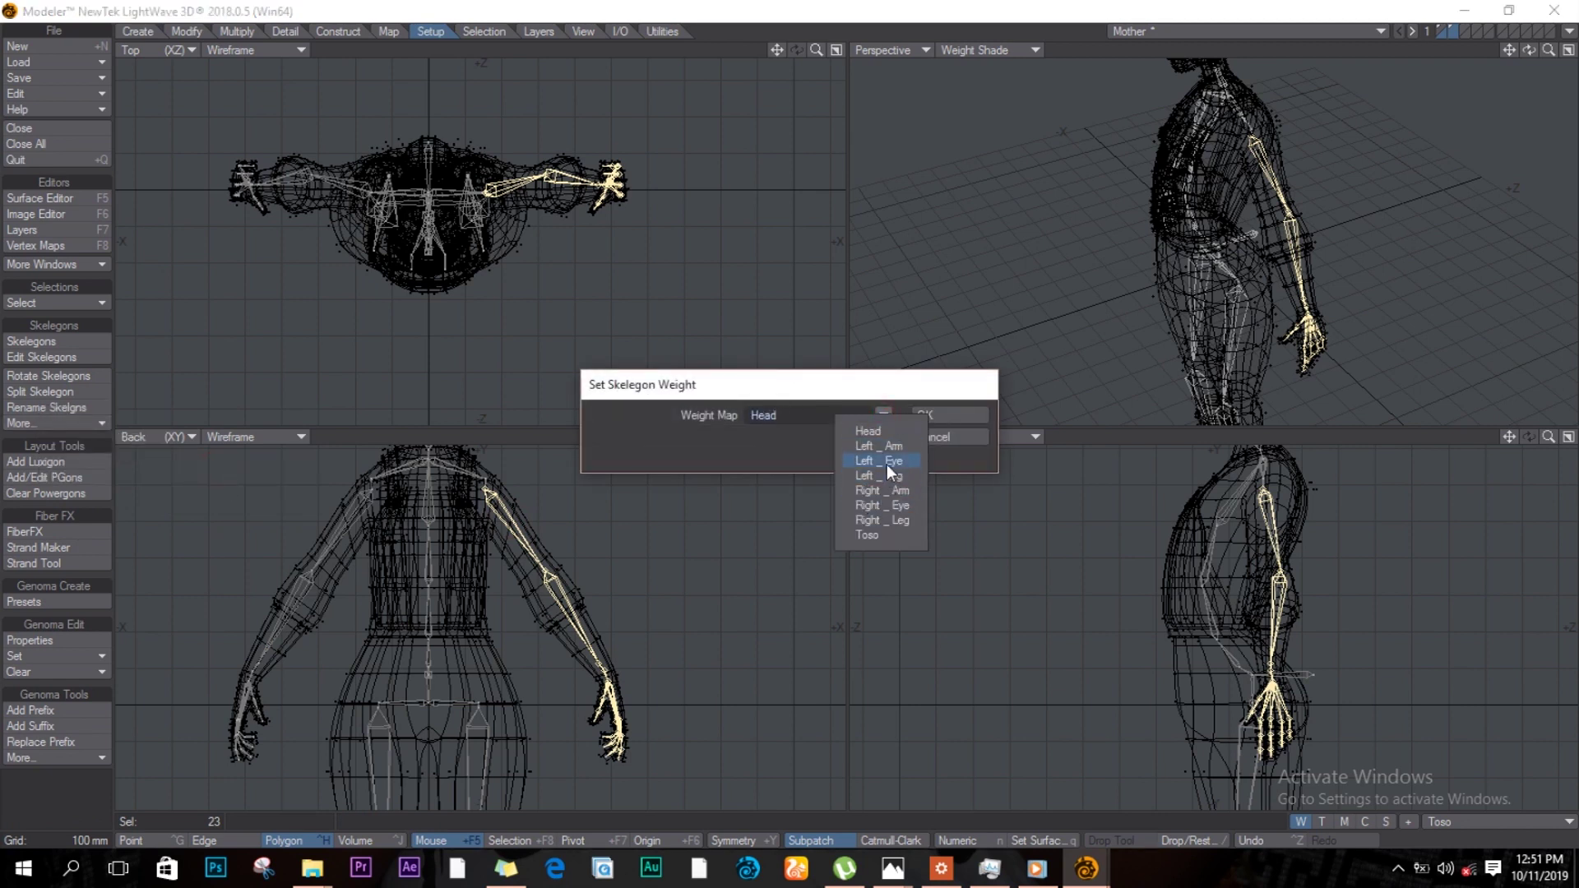
left_click(887, 449)
left_click(951, 416)
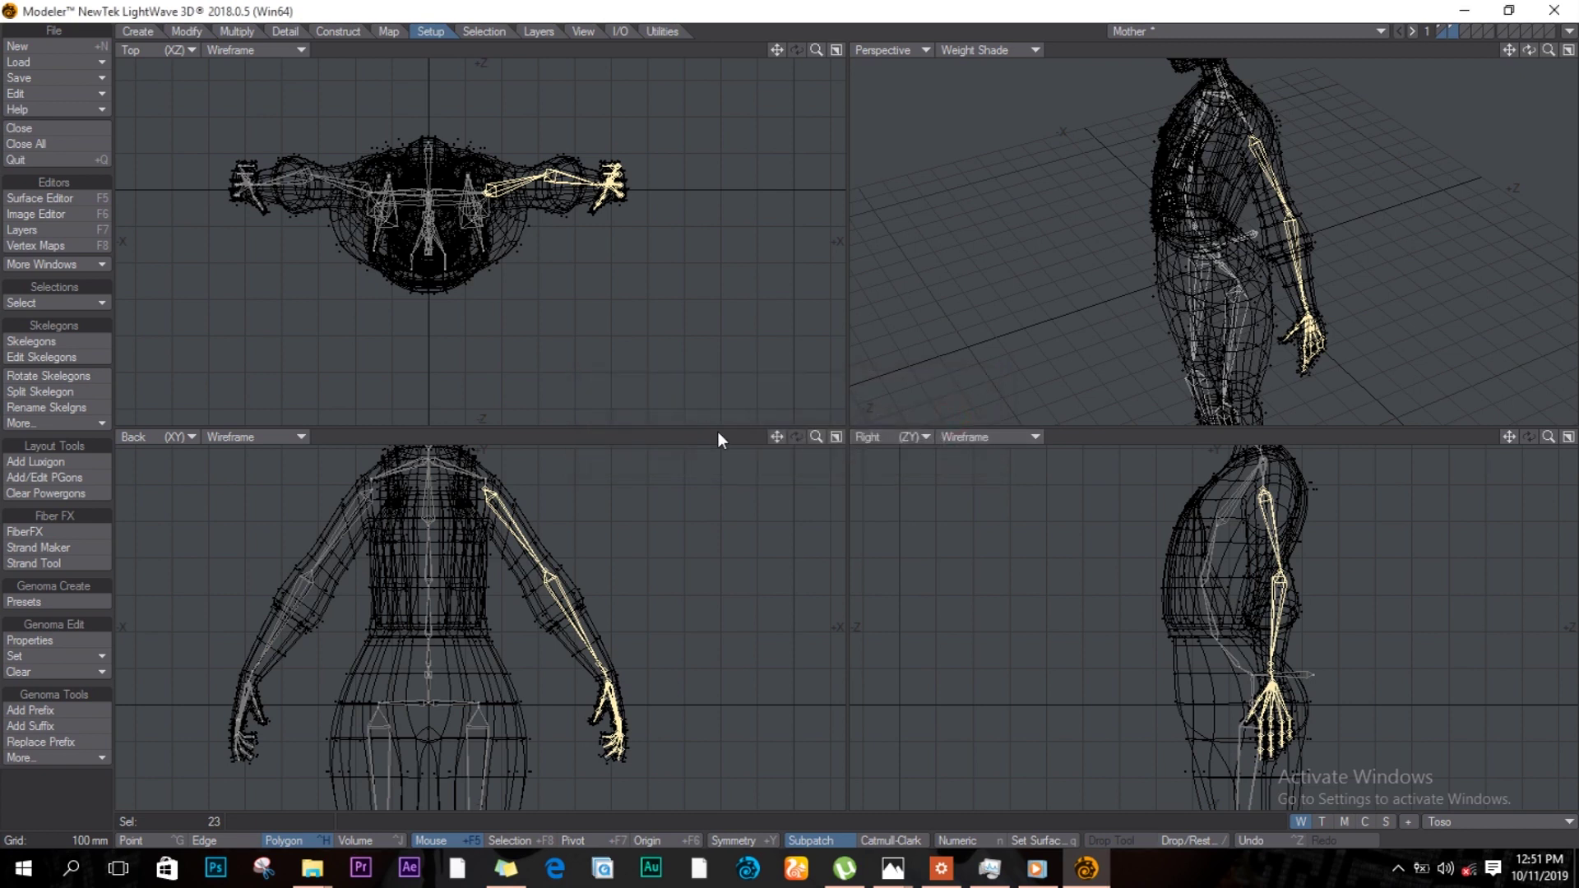
Step: Replace the selection with the right upper arm, forearm and hand skelegons and set their weight map to "Right _ Arm"
key("slash")
left_click(362, 503)
right_click(315, 550)
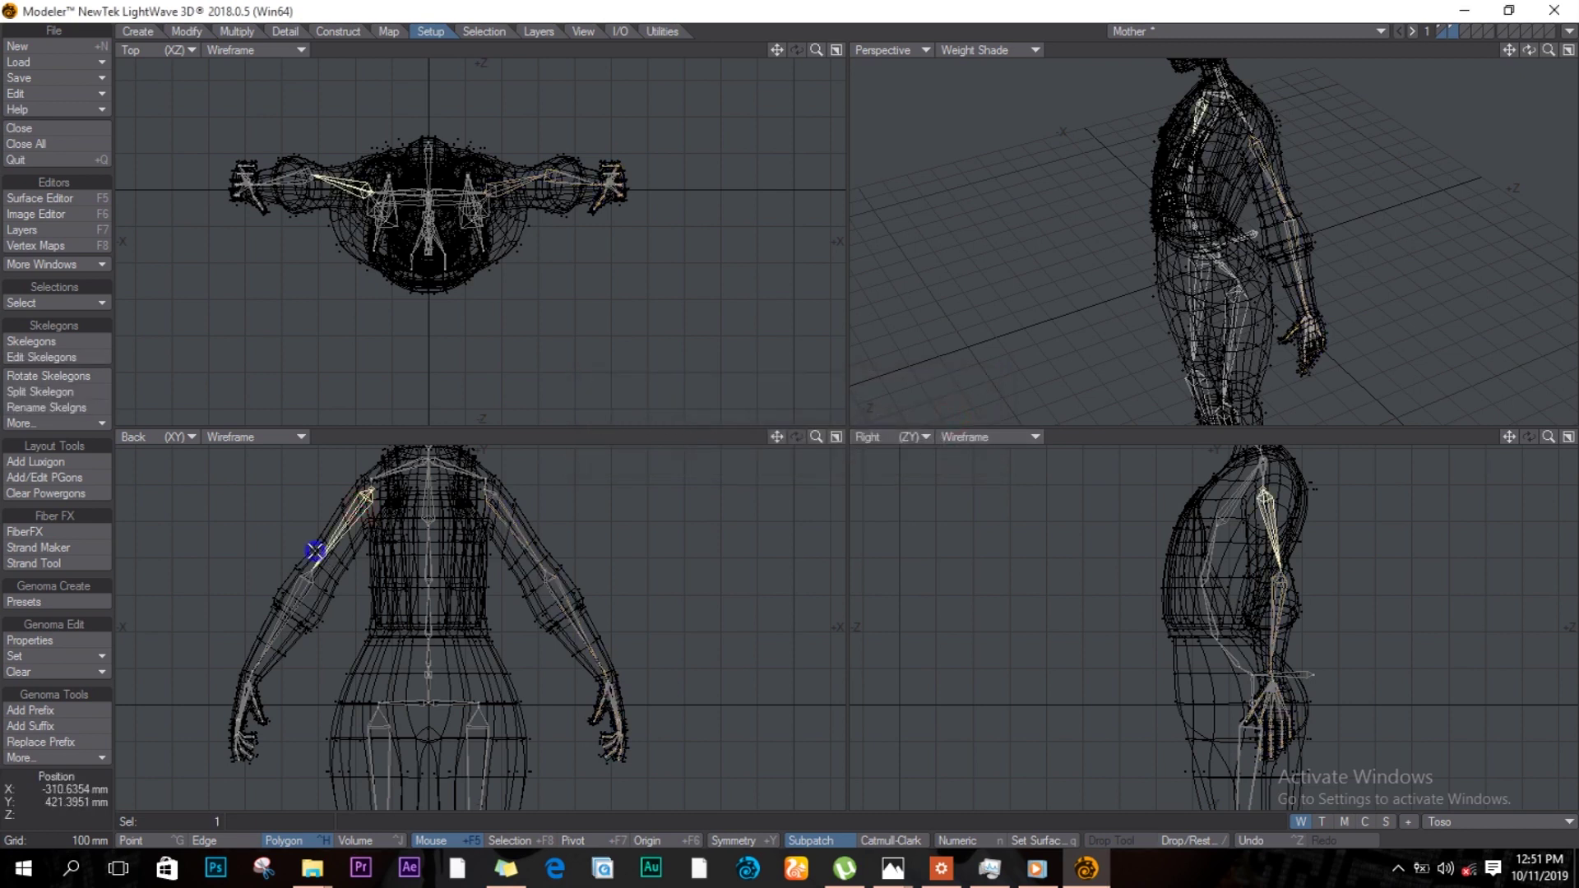
mouse_move(315, 550)
right_mouse_down()
mouse_move(342, 687)
mouse_move(279, 755)
mouse_move(197, 620)
mouse_move(316, 524)
right_mouse_up()
mouse_move(1530, 50)
left_mouse_down()
mouse_move(1256, 218)
mouse_move(1276, 151)
mouse_move(1292, 150)
left_mouse_up()
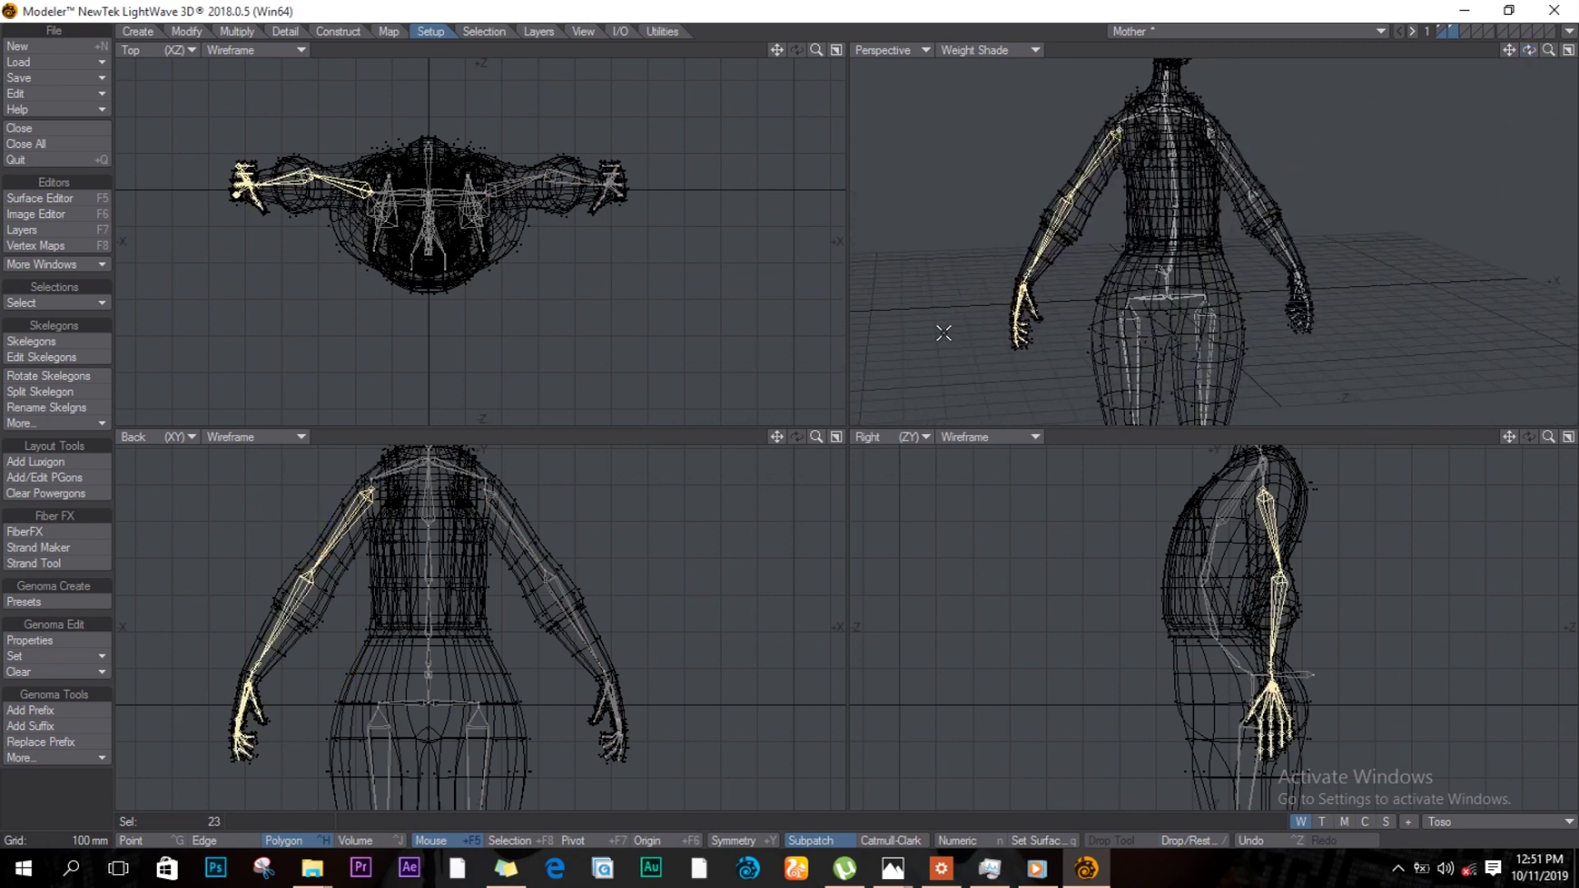
left_click(72, 422)
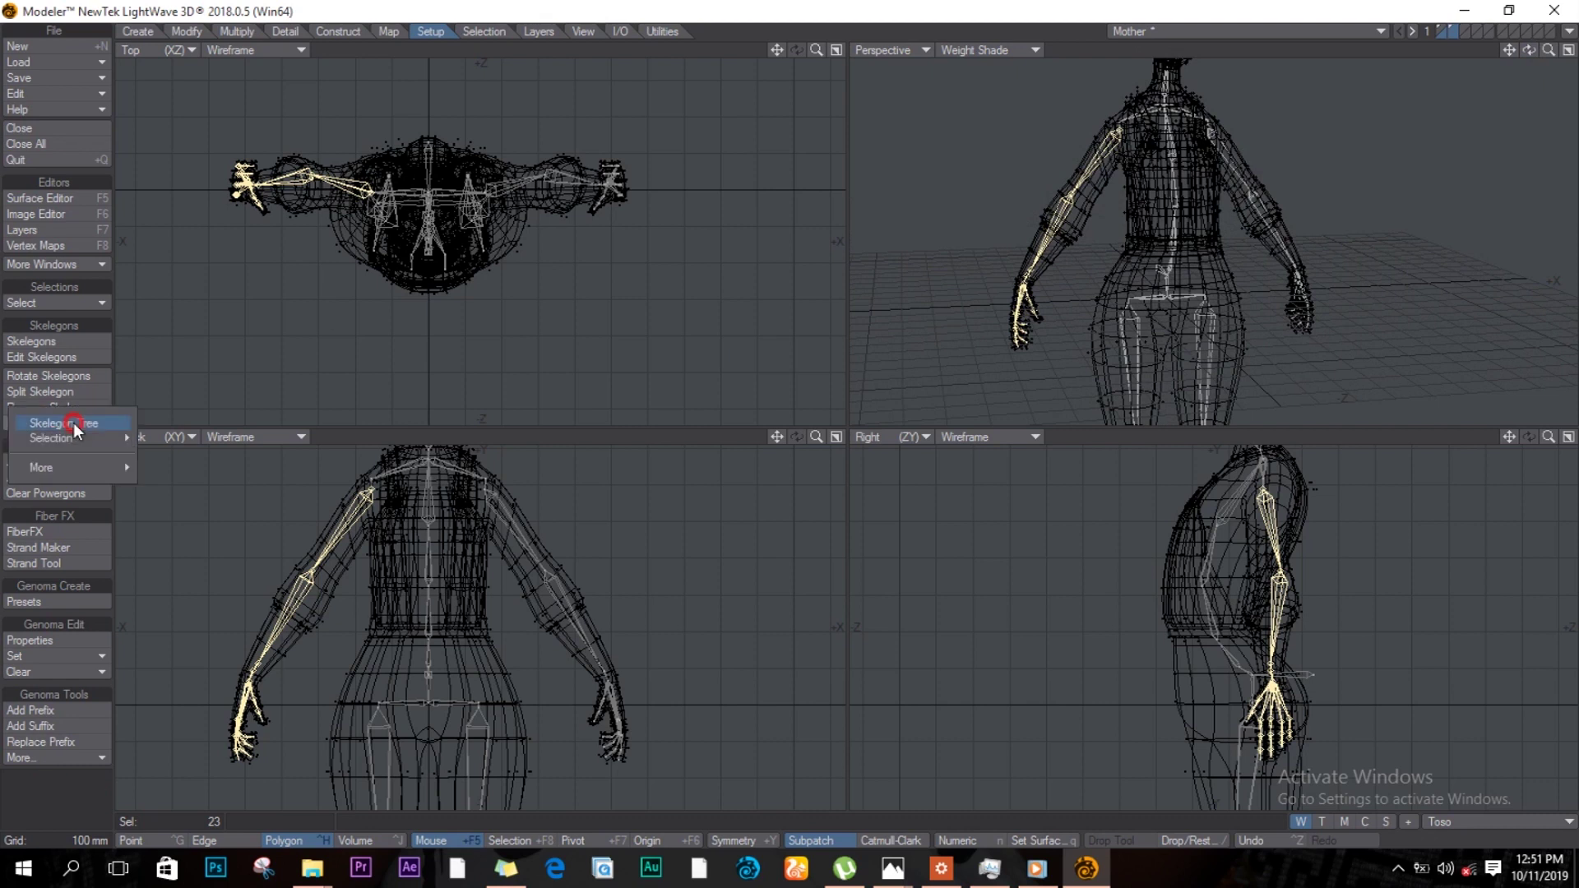
mouse_move(93, 472)
left_click(228, 463)
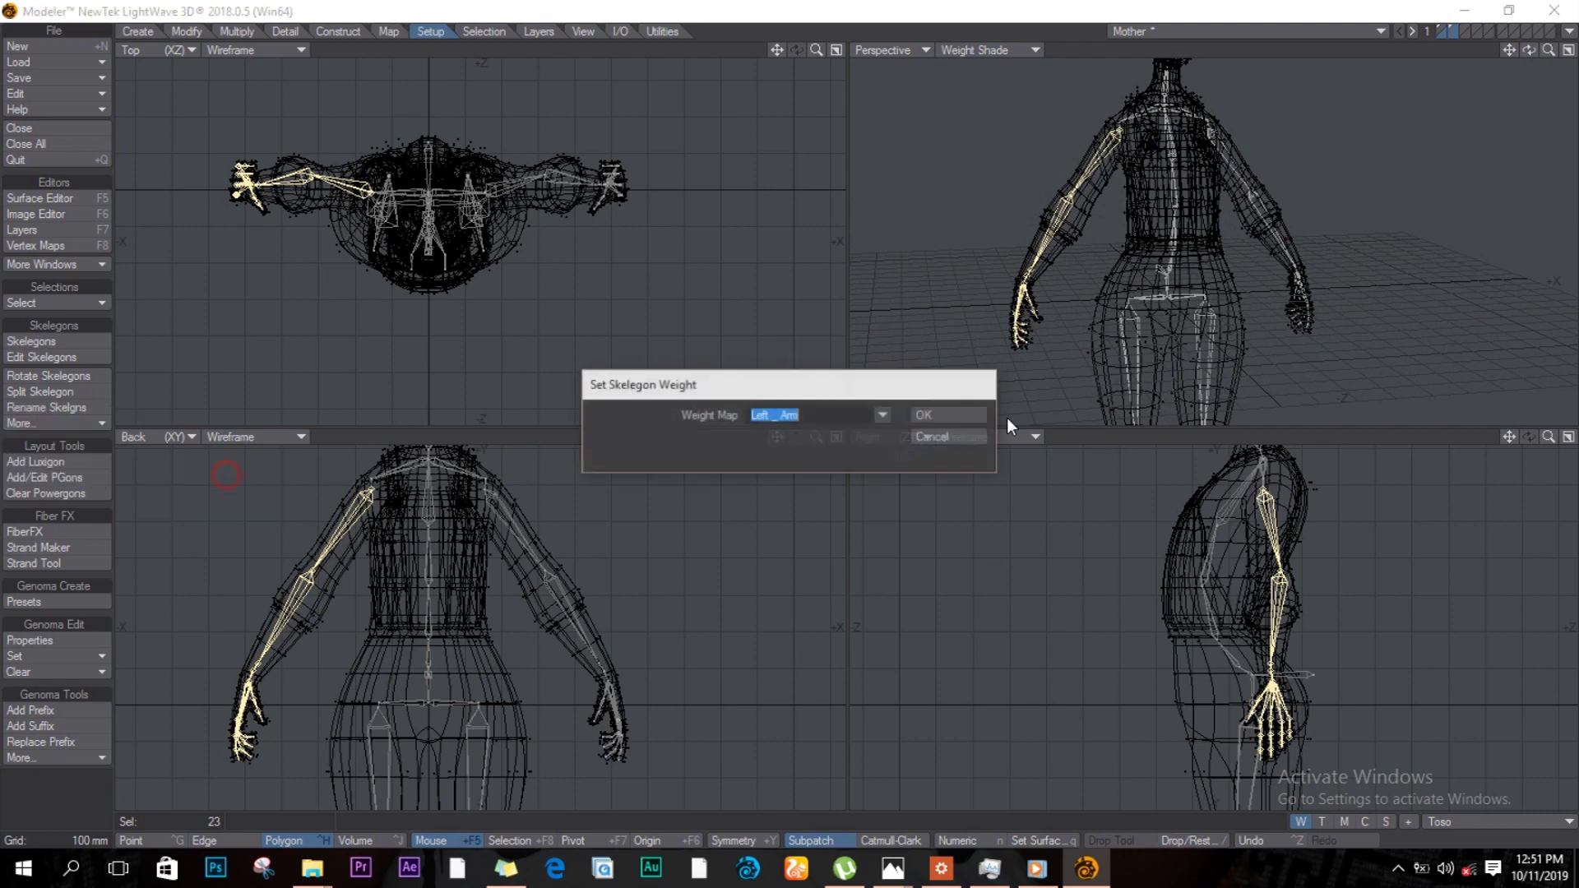
left_click(887, 415)
left_click(890, 488)
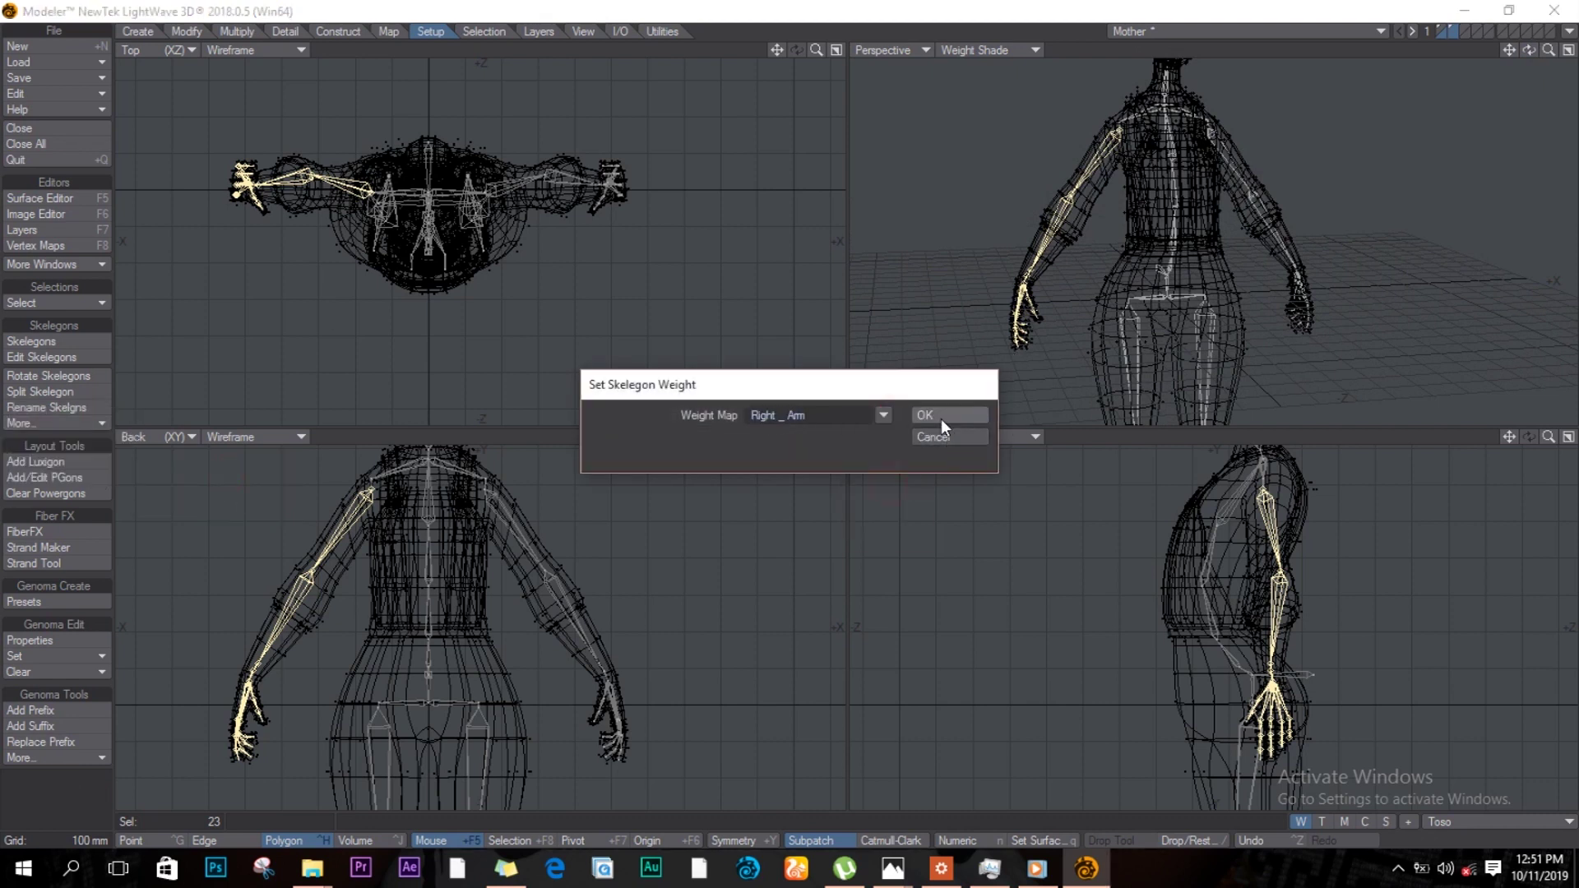
left_click(940, 416)
Step: Clear the selection, select the left leg skelegons from thigh to foot and assign the "Left _ Leg" weight map to them
key("slash")
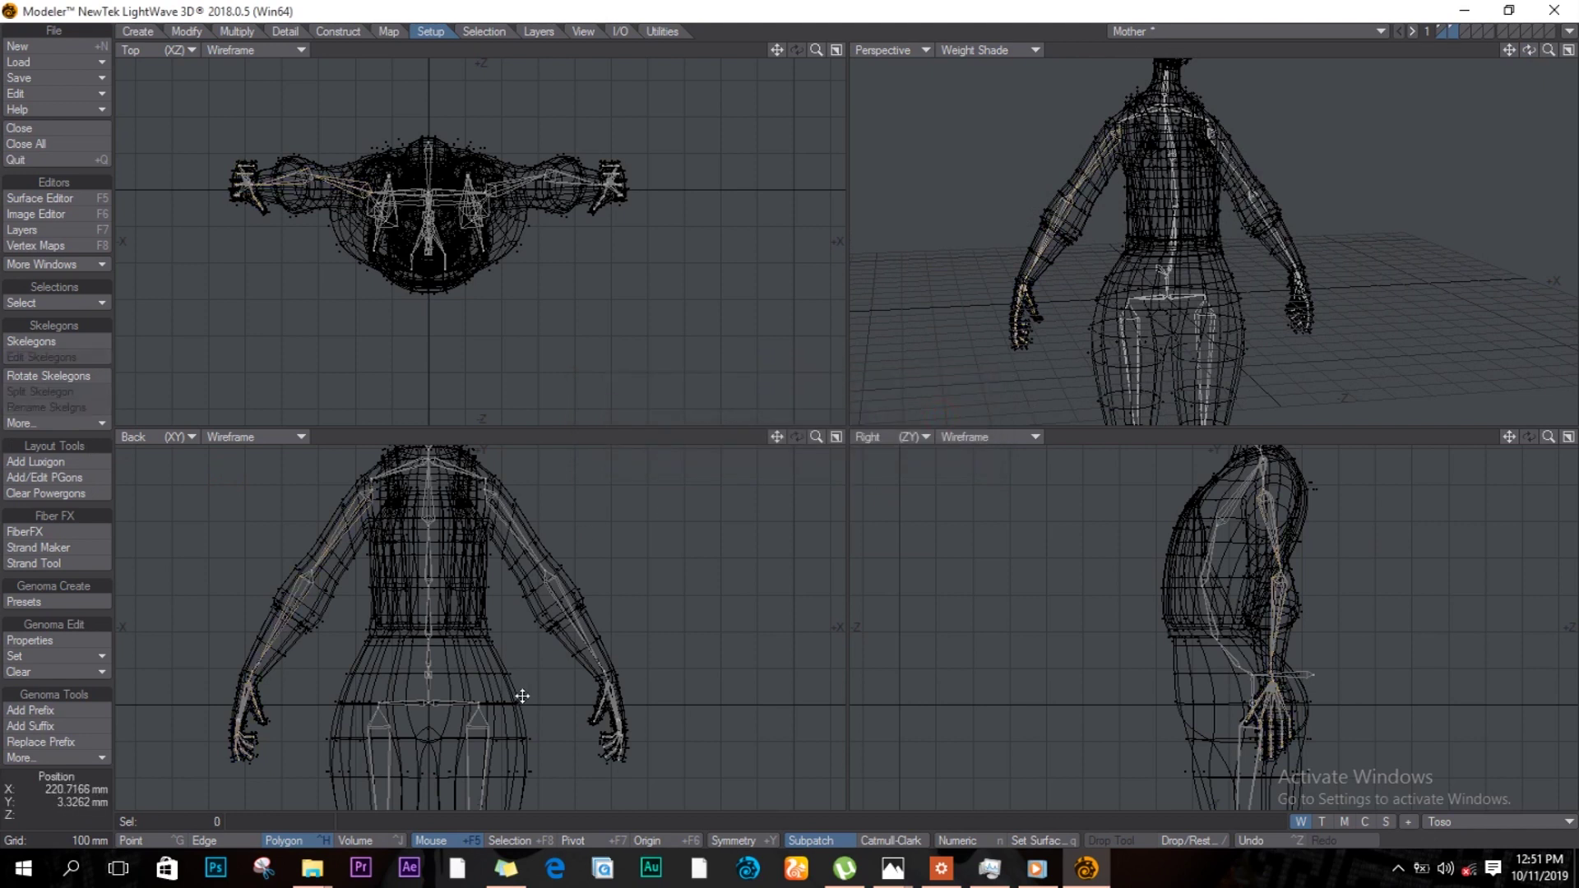
scroll(520, 700, "down", 2)
left_click_drag(455, 705, 445, 589, "alt")
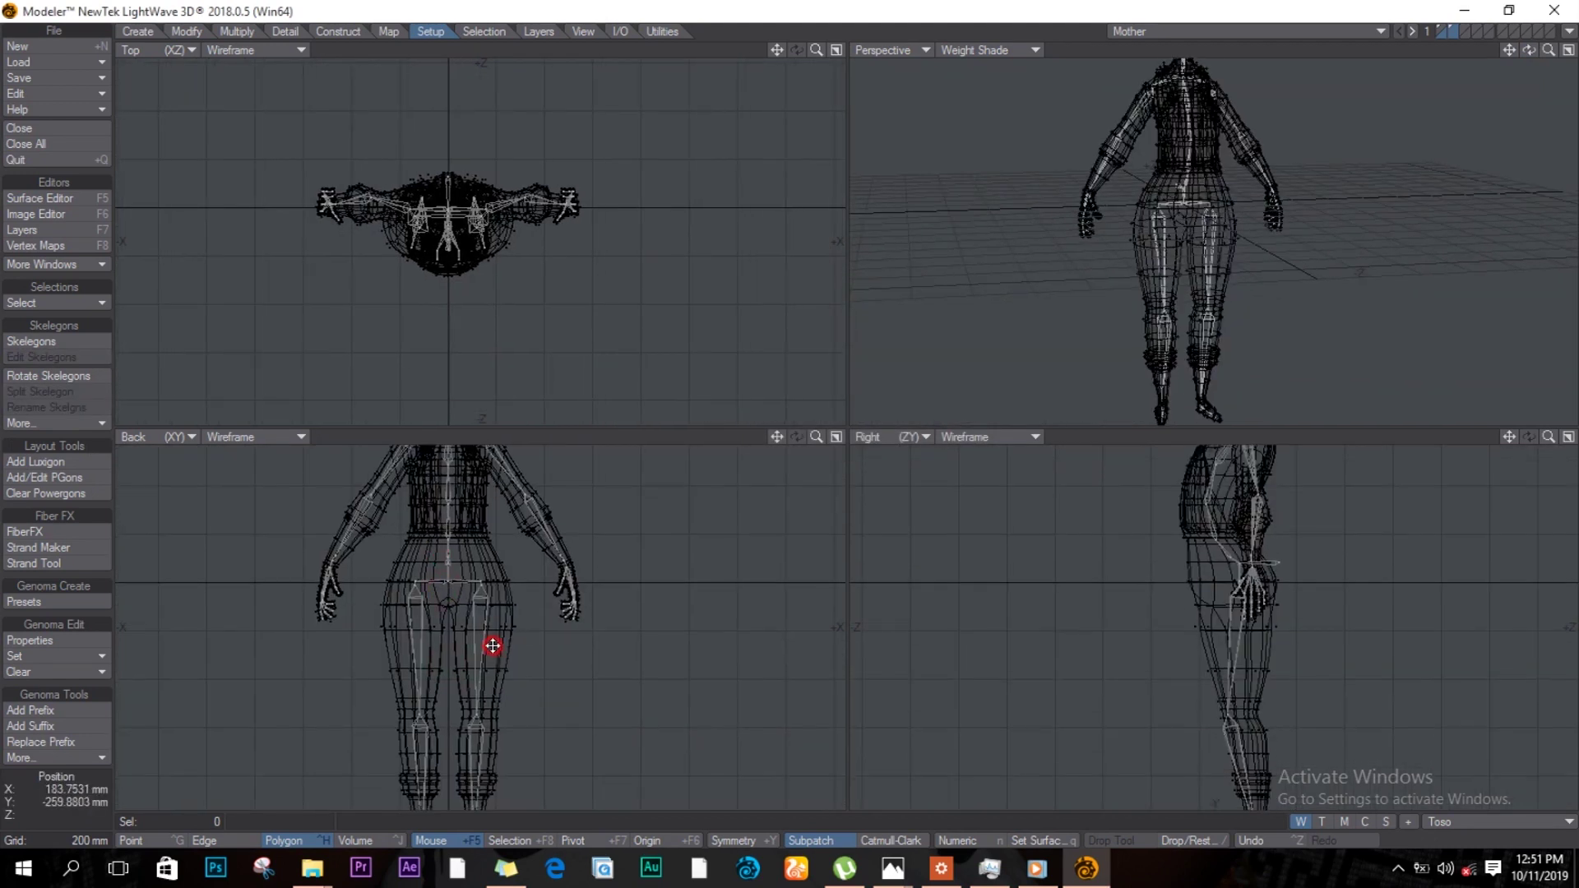
scroll(493, 645, "up", 3)
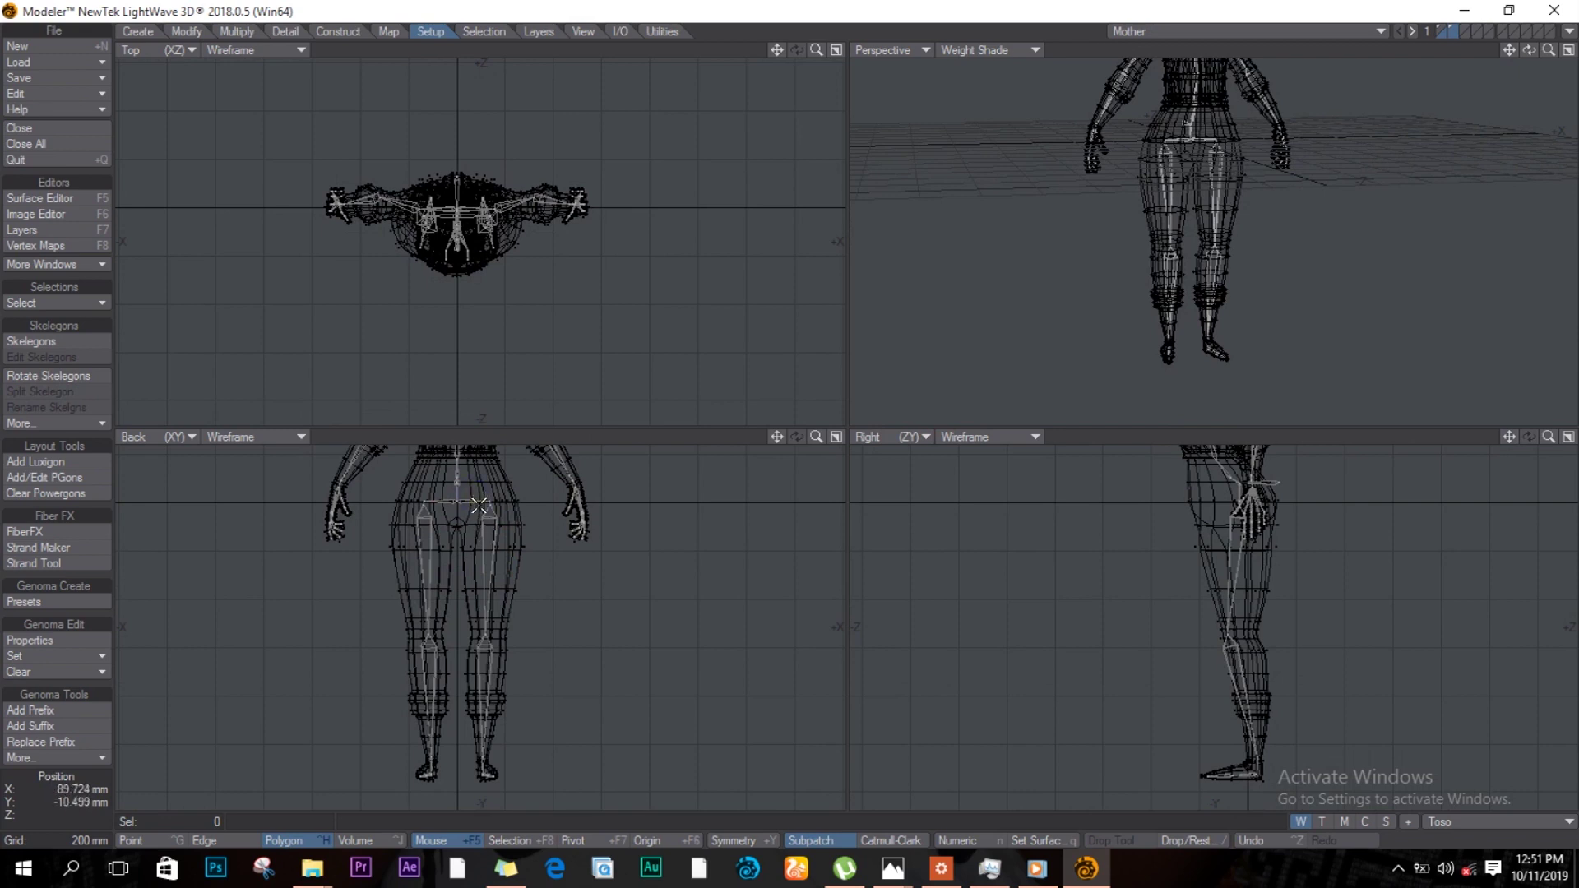
mouse_move(478, 524)
left_mouse_down()
mouse_move(497, 533)
mouse_move(486, 707)
mouse_move(518, 801)
mouse_move(461, 782)
mouse_move(459, 709)
left_mouse_up()
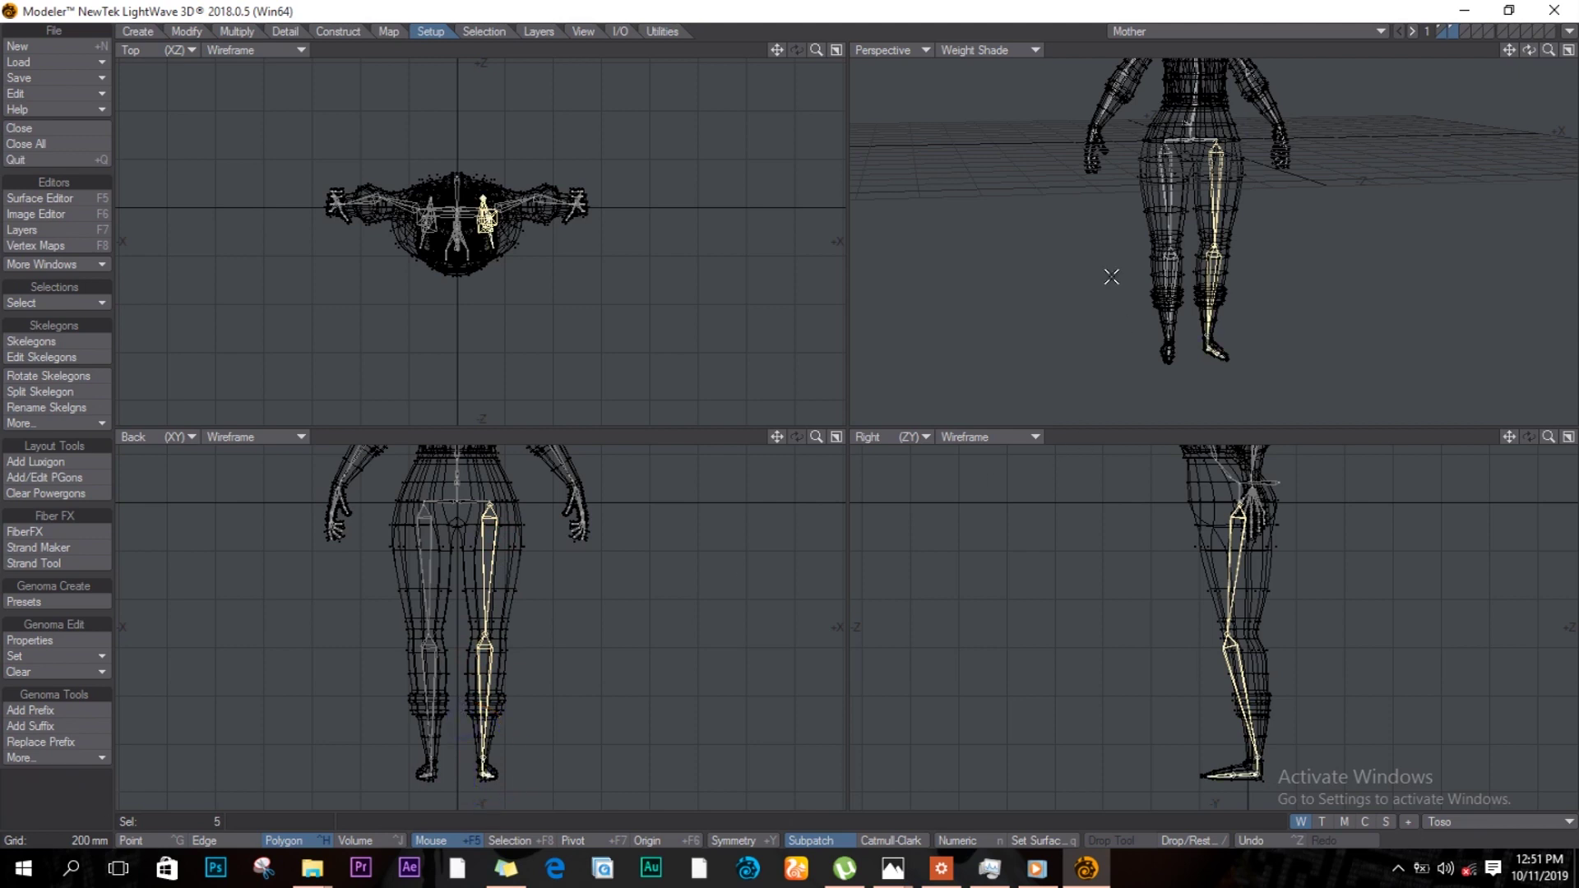
left_click(74, 423)
mouse_move(97, 472)
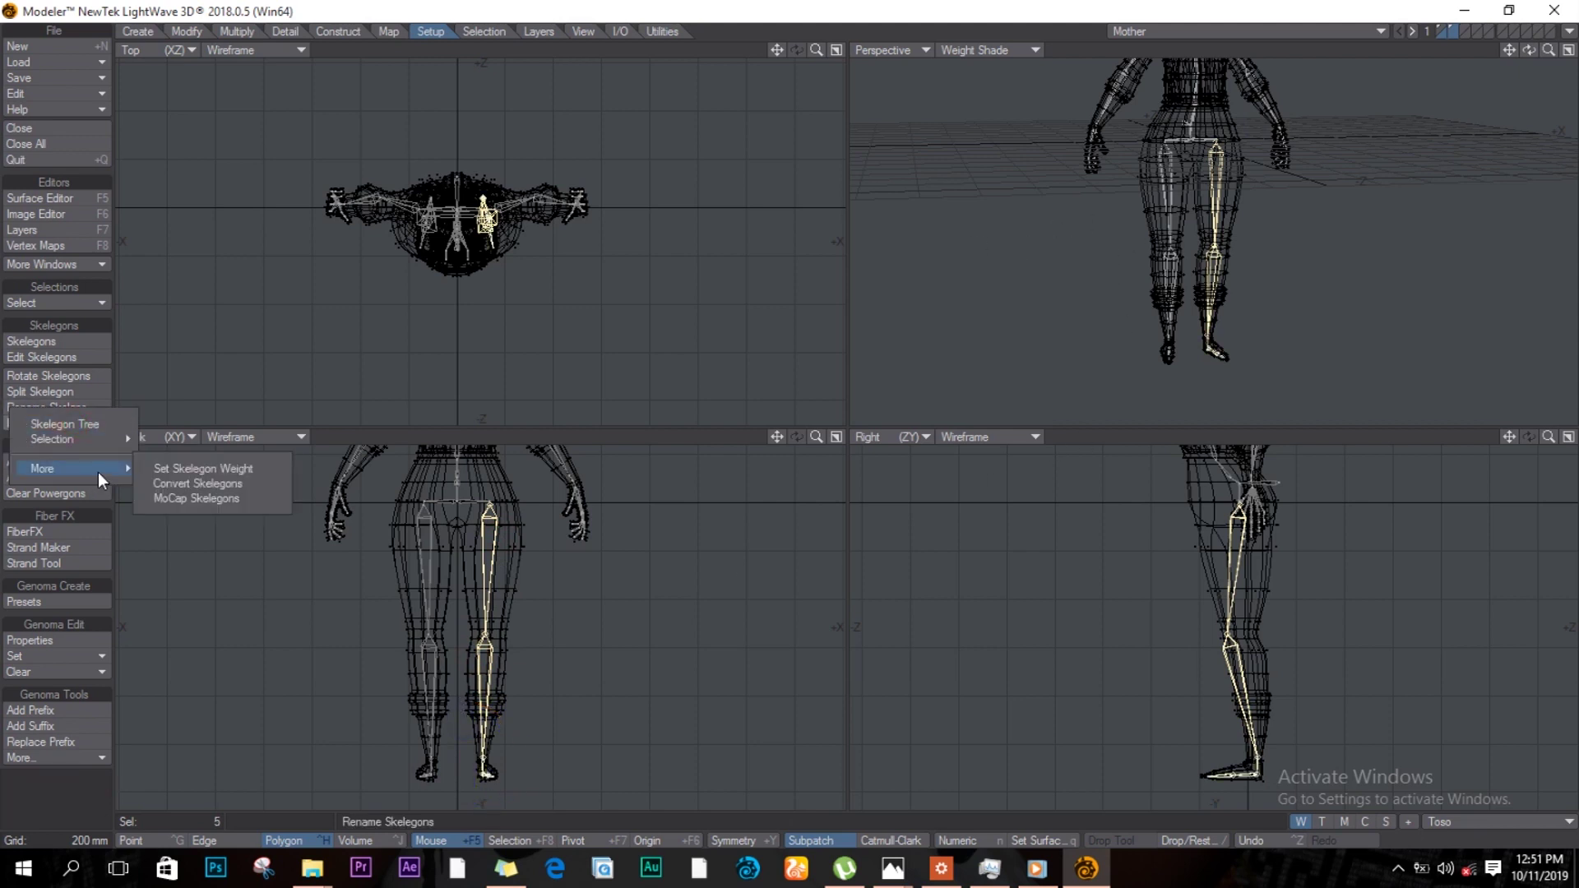
left_click(221, 472)
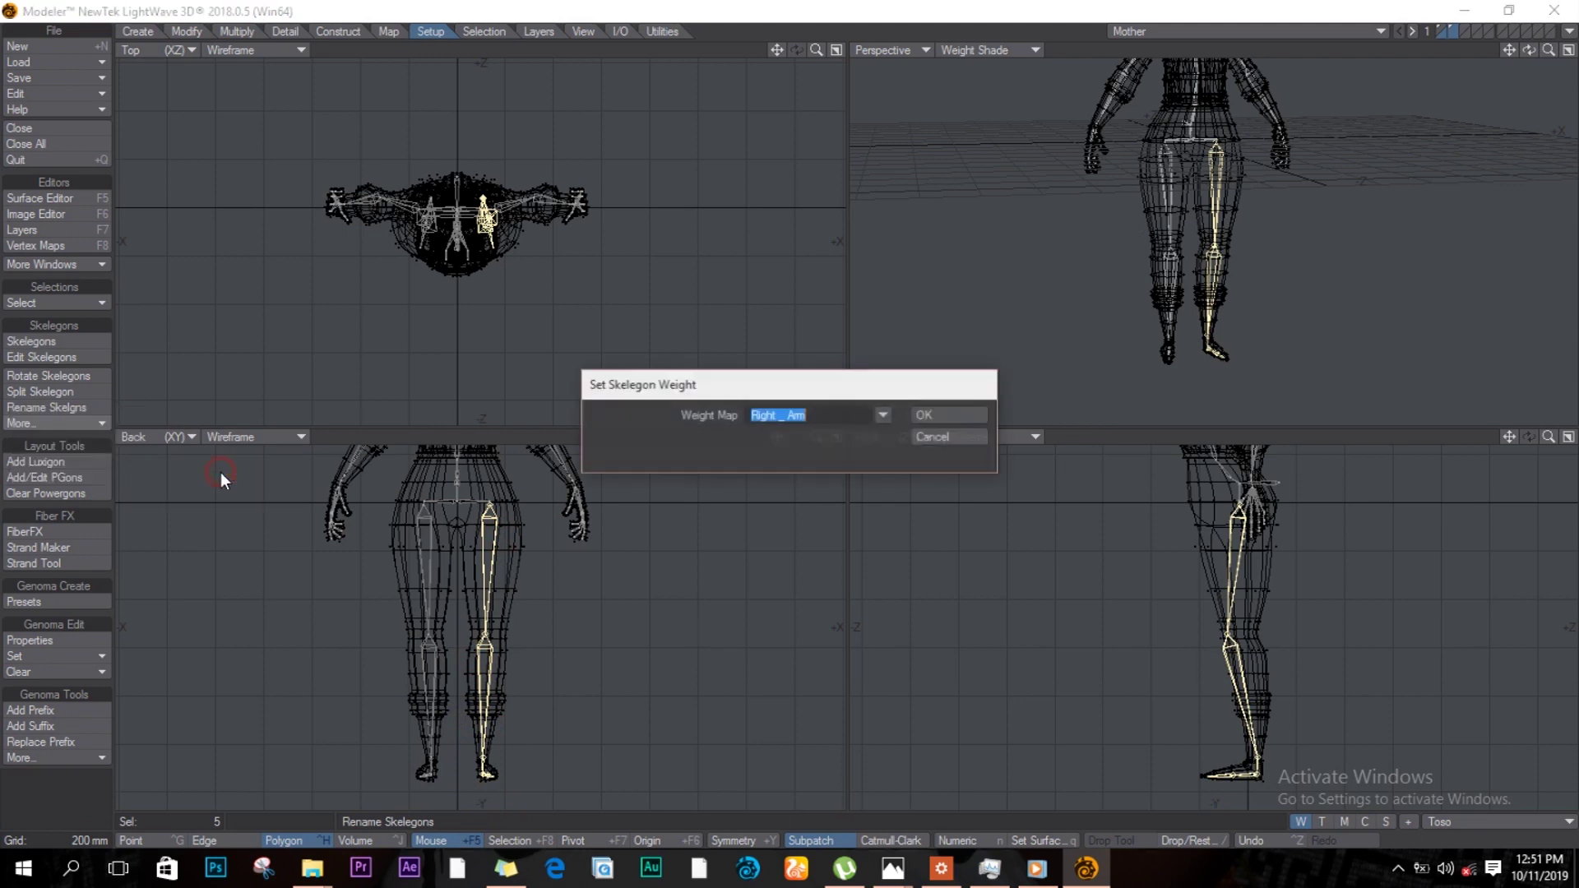
left_click(884, 416)
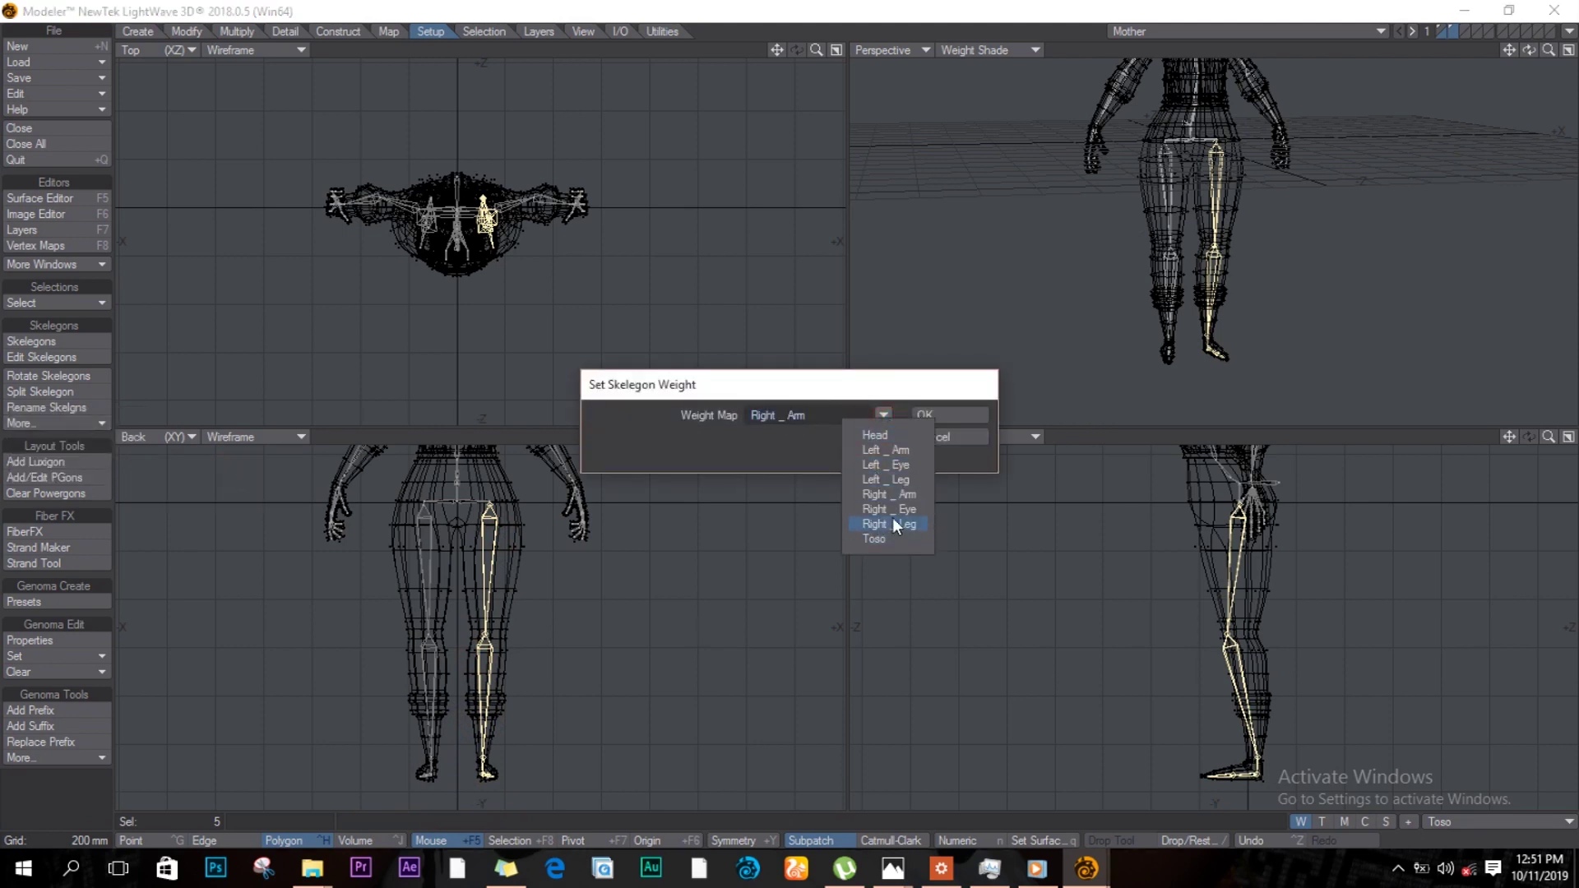
left_click(893, 478)
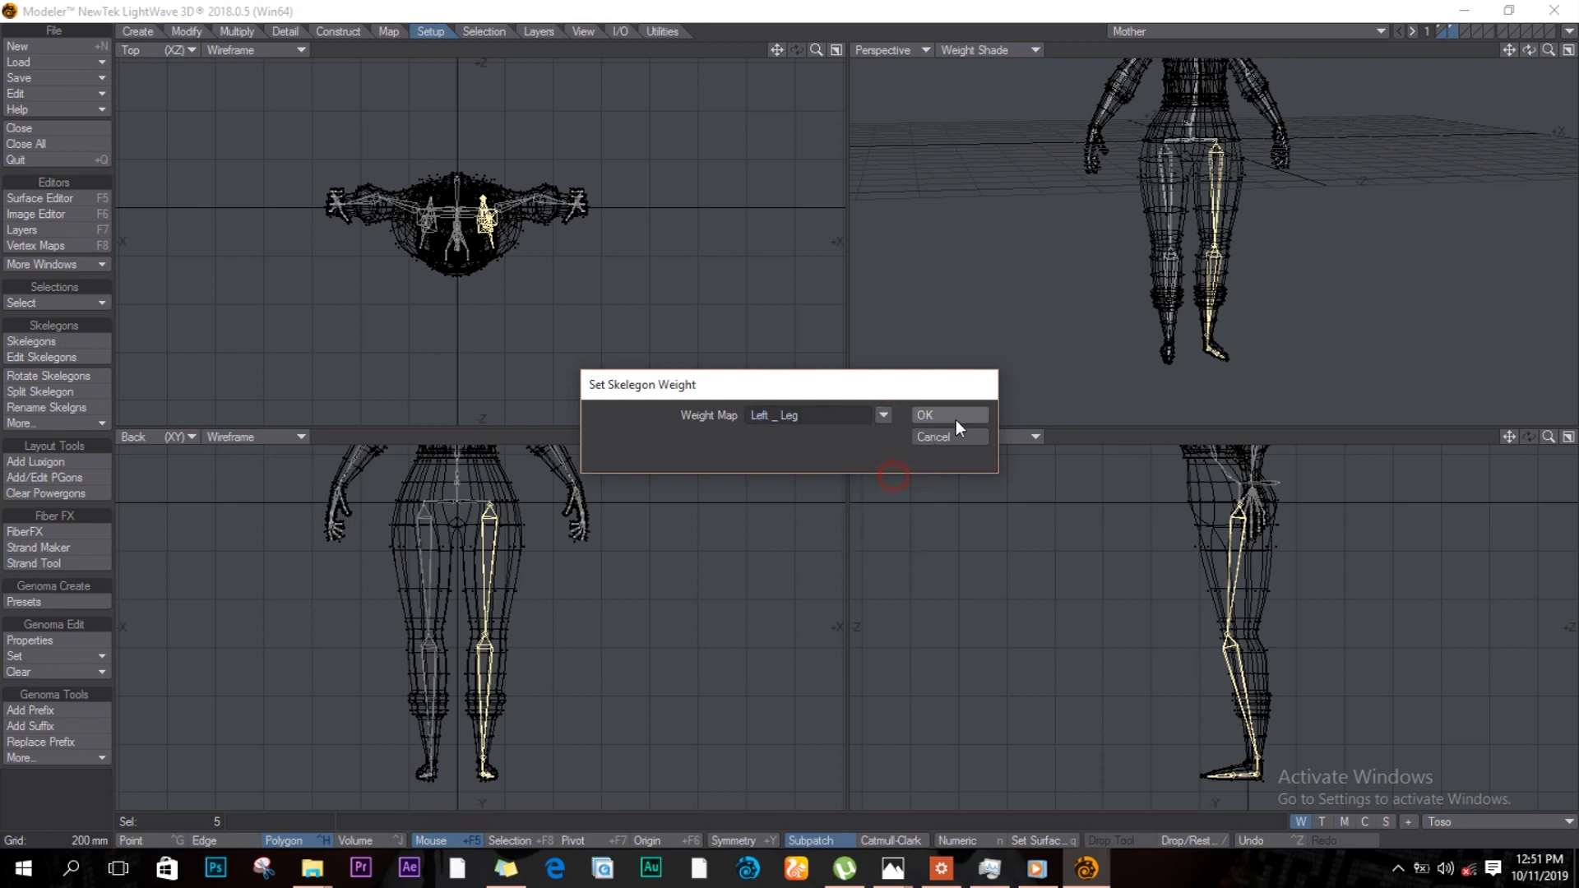
left_click(954, 416)
Step: Replace the selection with the right leg skelegons from thigh to foot and set their weight map to "Right _ Leg"
left_click(889, 390)
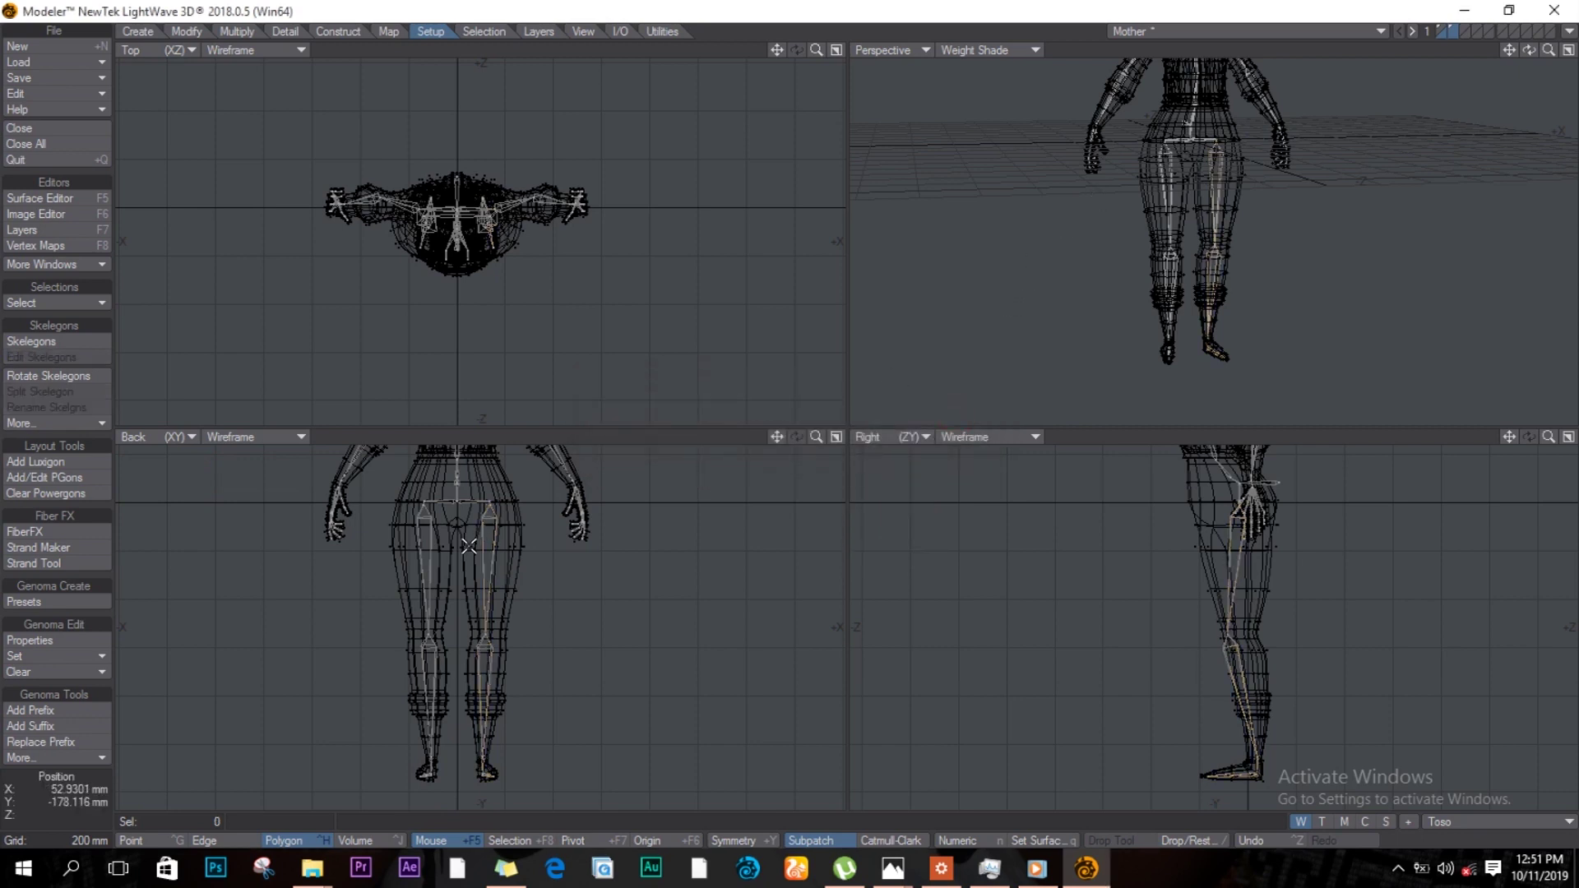
left_click(417, 540)
mouse_move(429, 618)
right_mouse_down()
mouse_move(469, 638)
mouse_move(455, 740)
mouse_move(387, 793)
mouse_move(386, 601)
right_mouse_up()
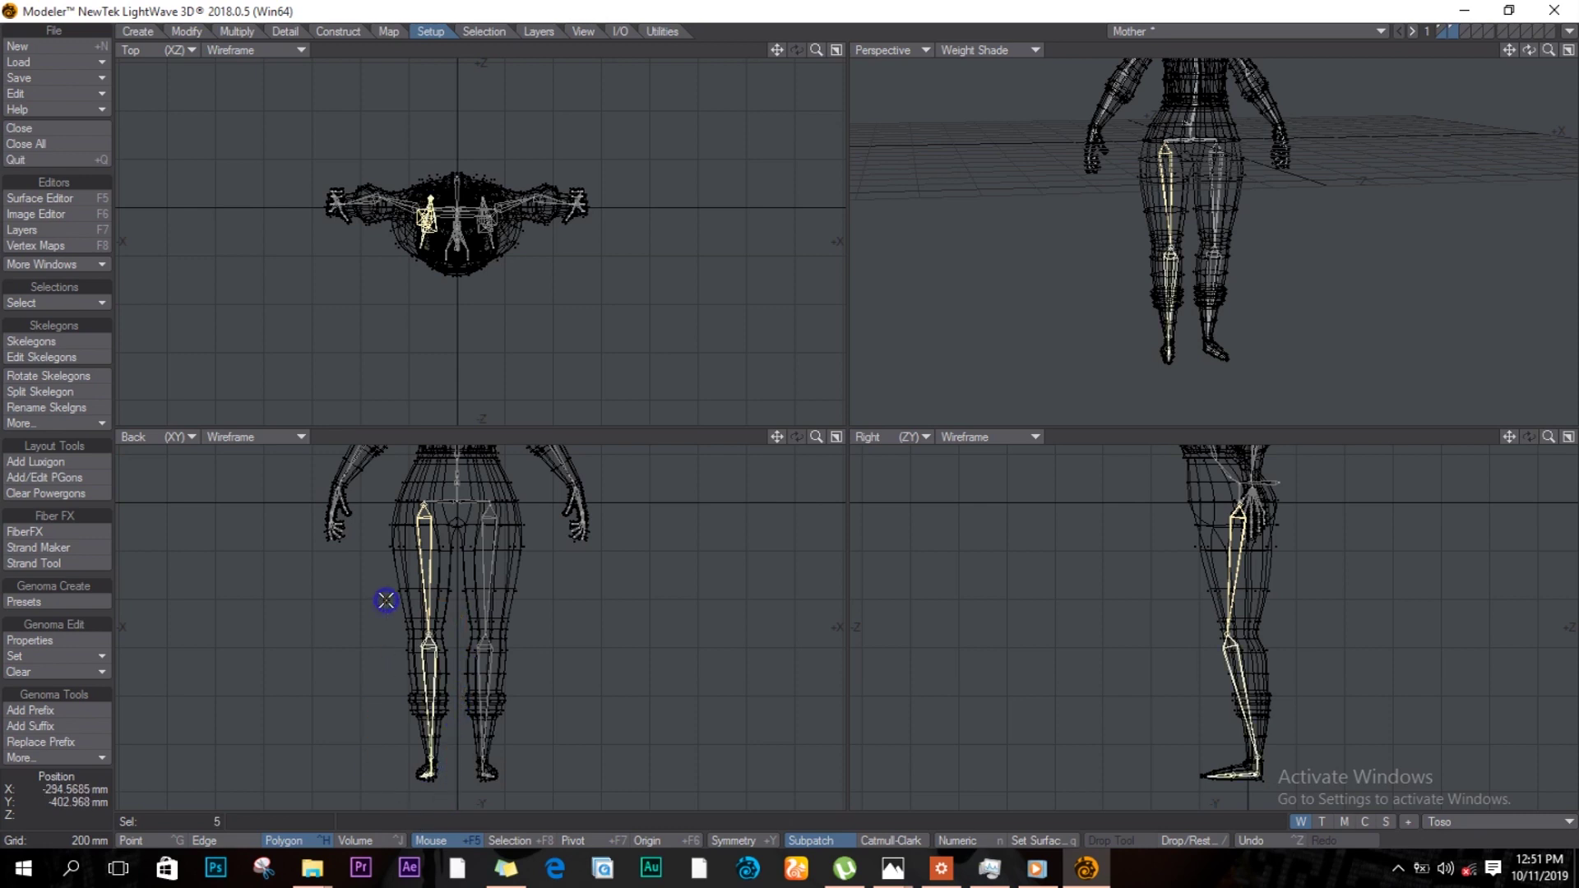
left_click(66, 422)
mouse_move(108, 466)
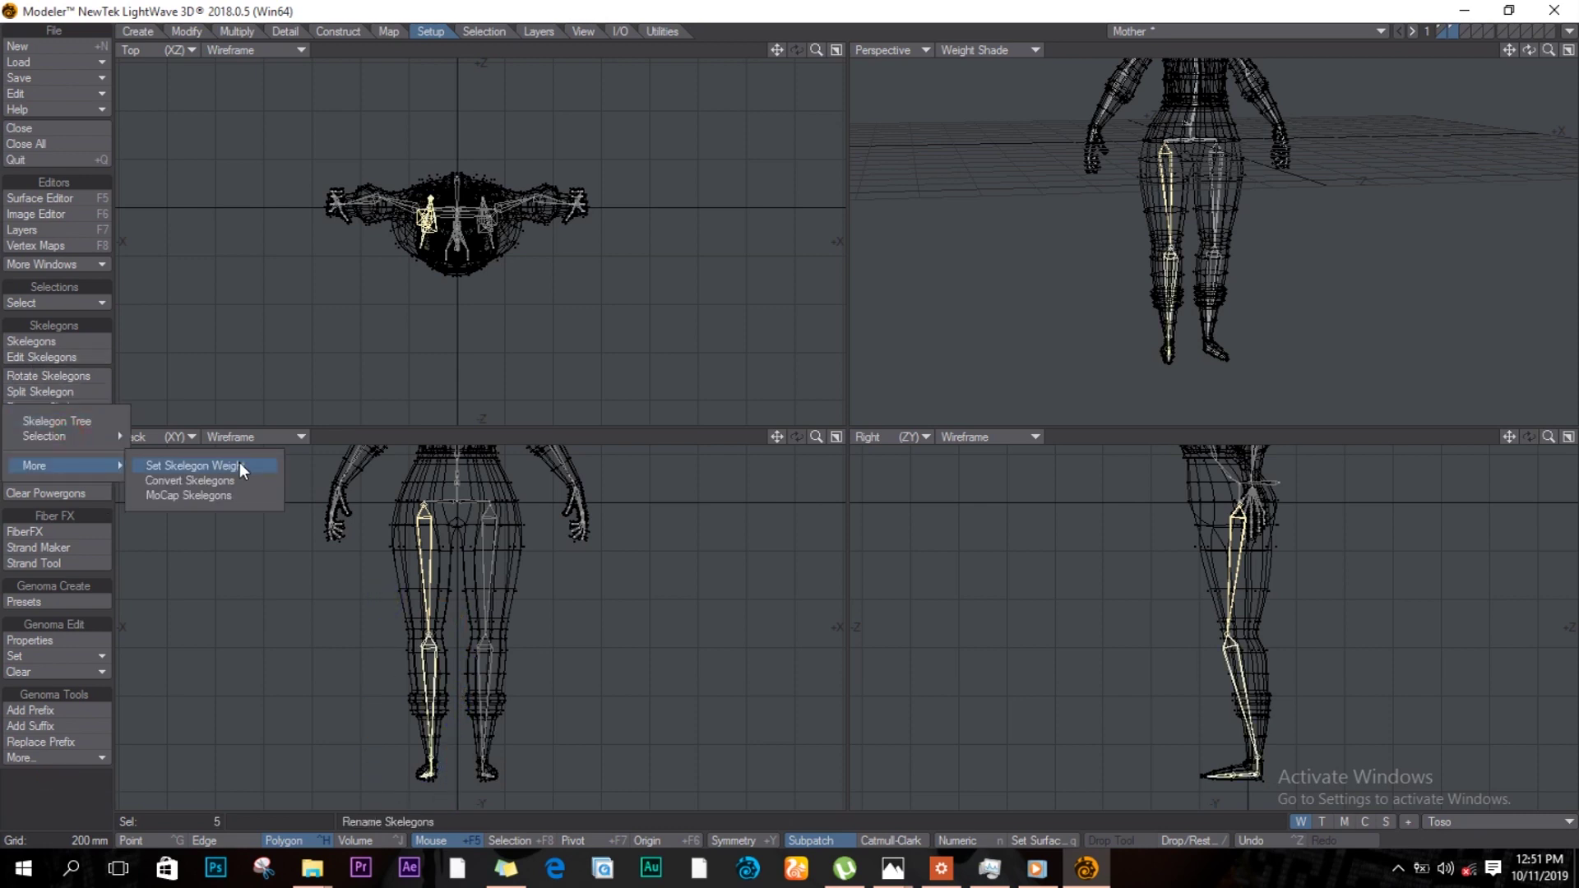
left_click(239, 463)
left_click(883, 416)
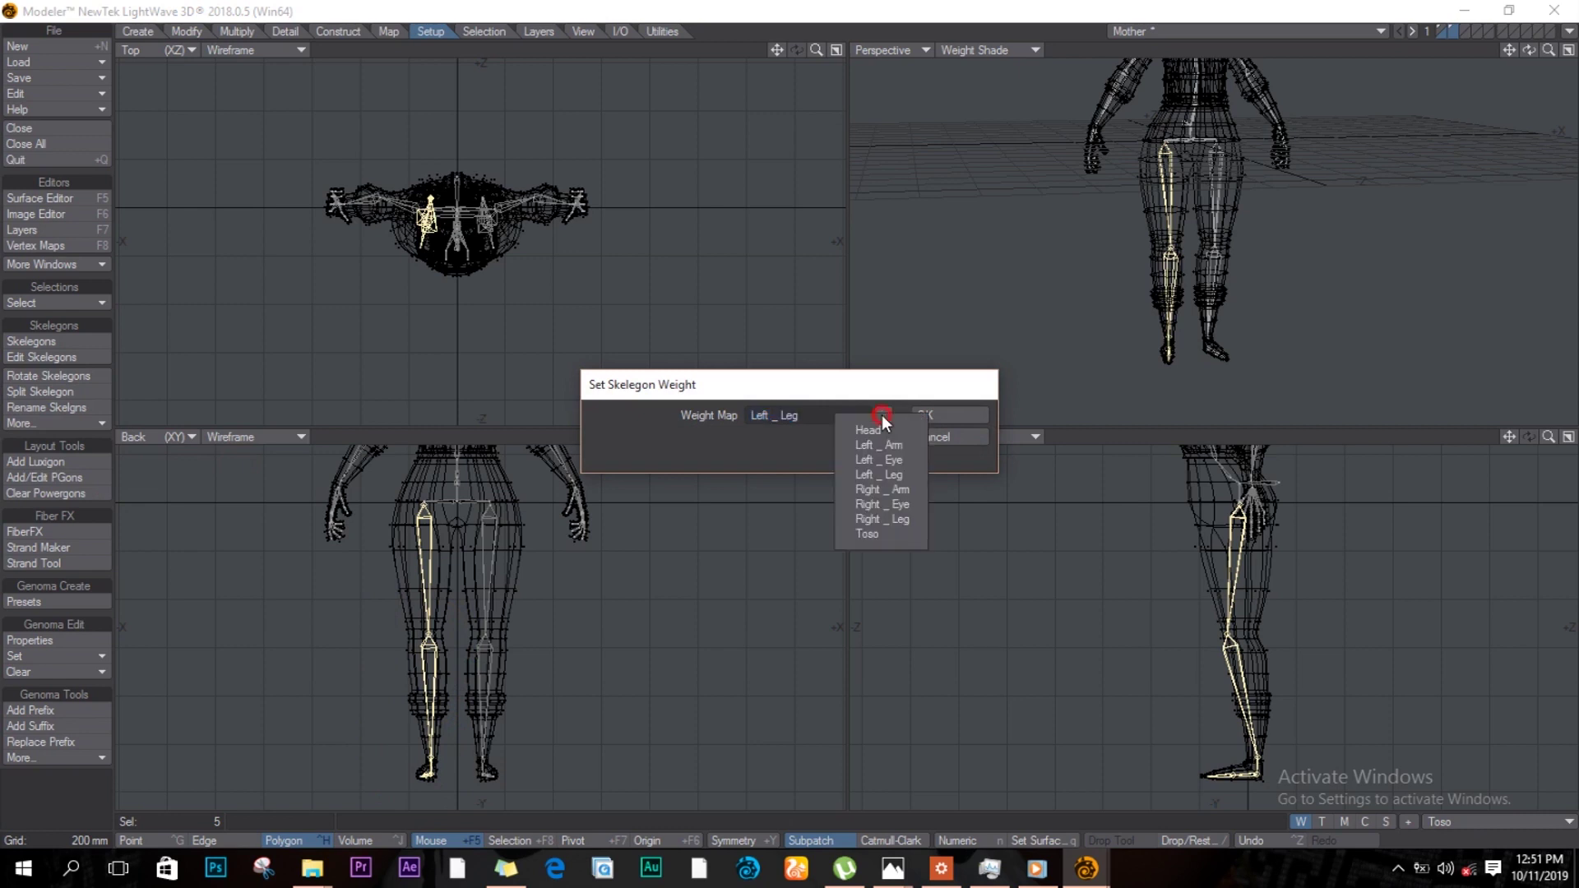
left_click(880, 519)
left_click(950, 414)
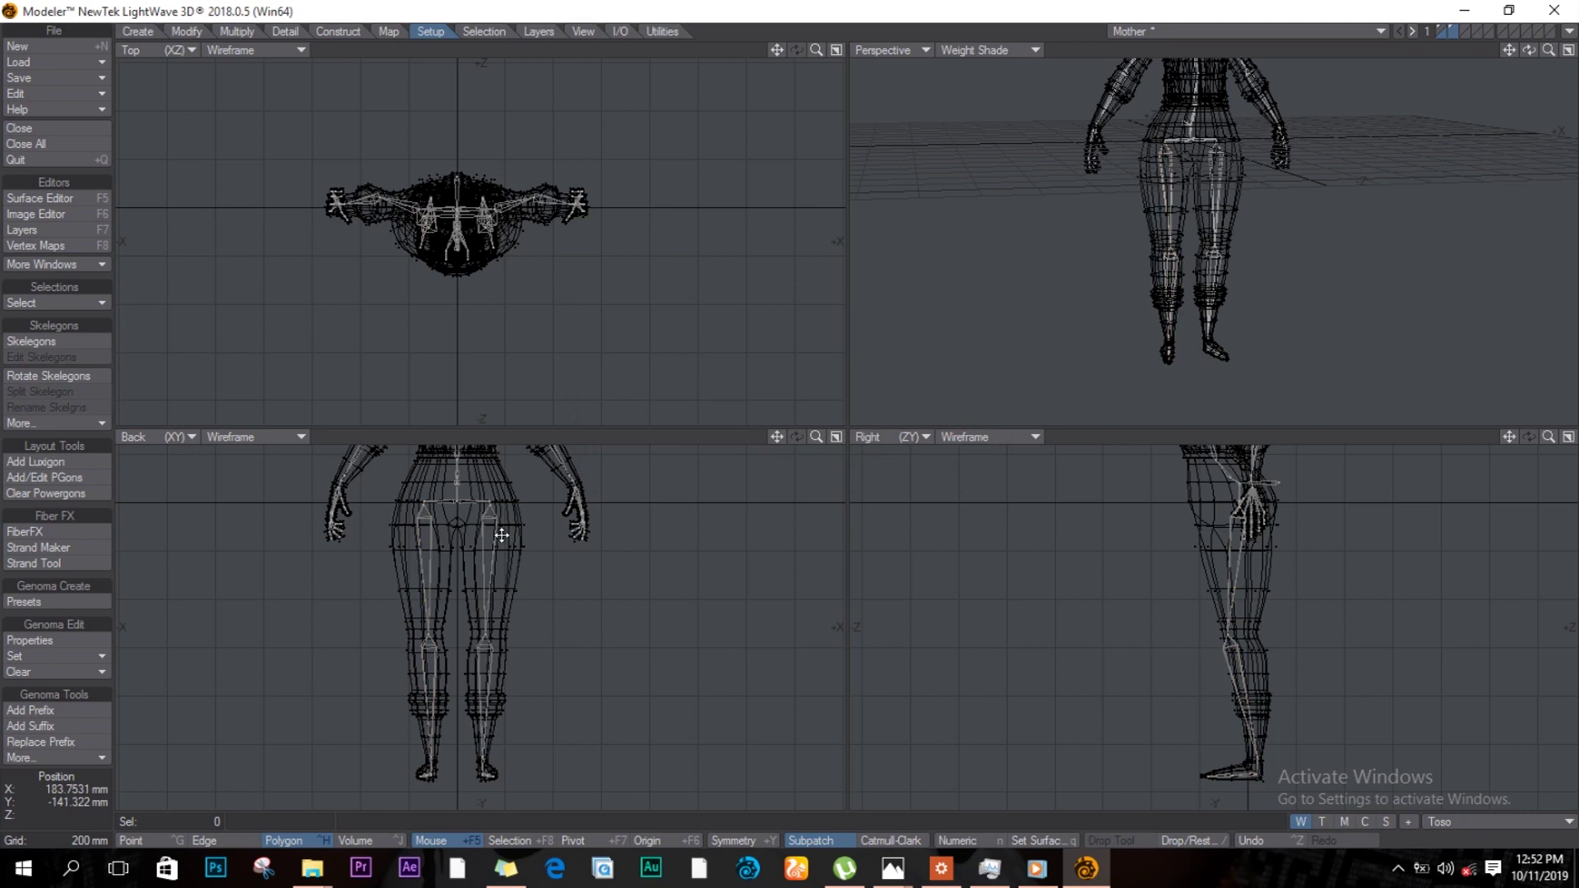
Step: Select the torso skelegons, including the spine, shoulders and hips, and set their skelegon weight map to "Toso"
left_click_drag(501, 534, 529, 715, "alt")
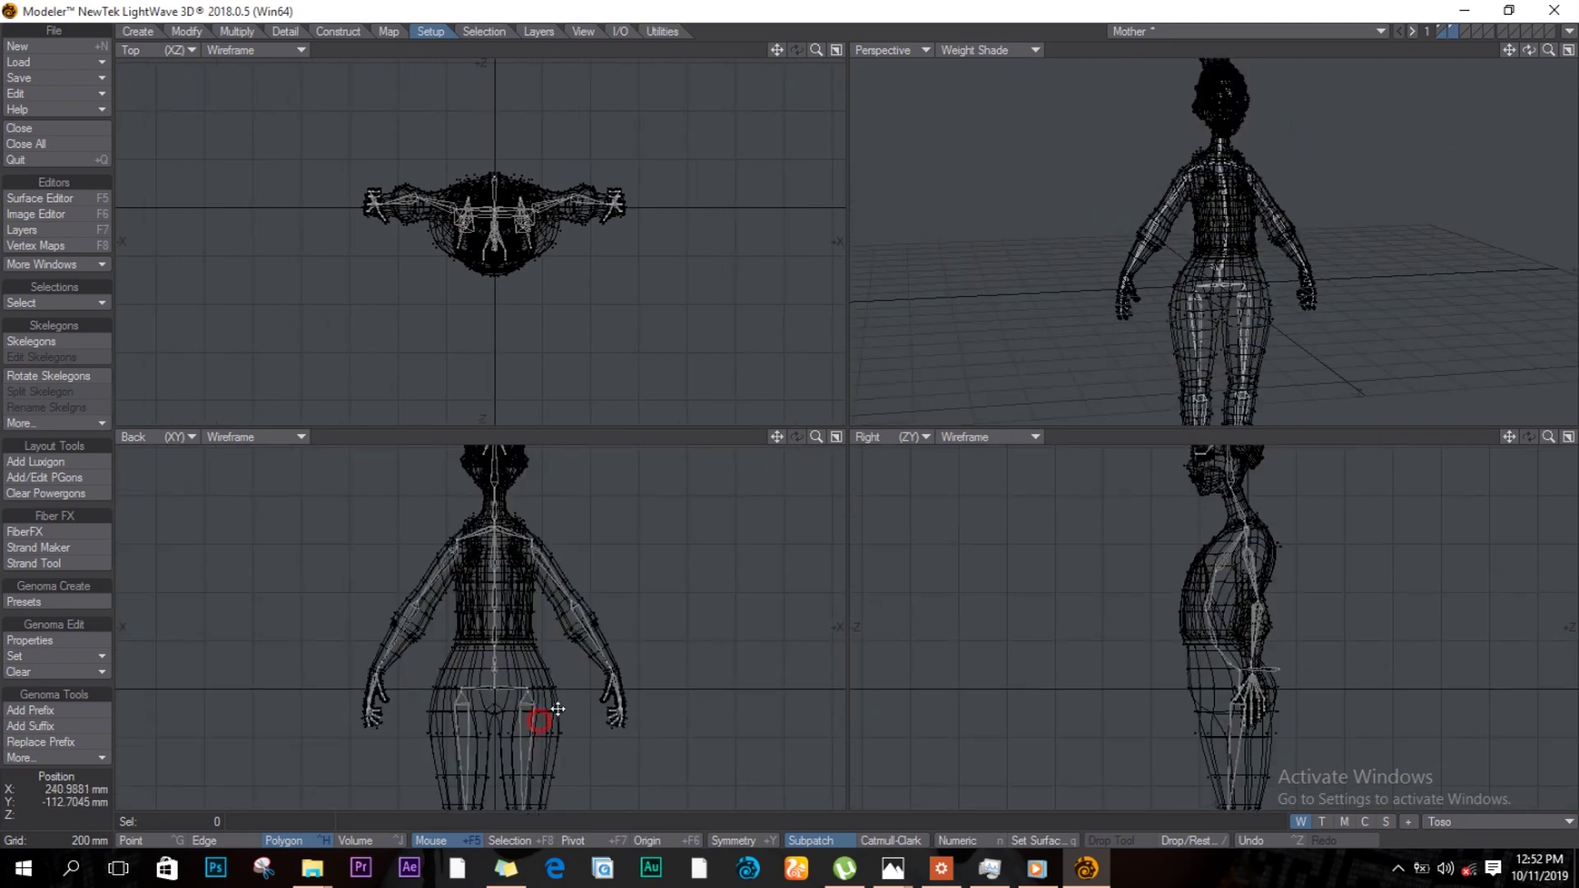
left_click_drag(522, 628, 589, 641, "alt")
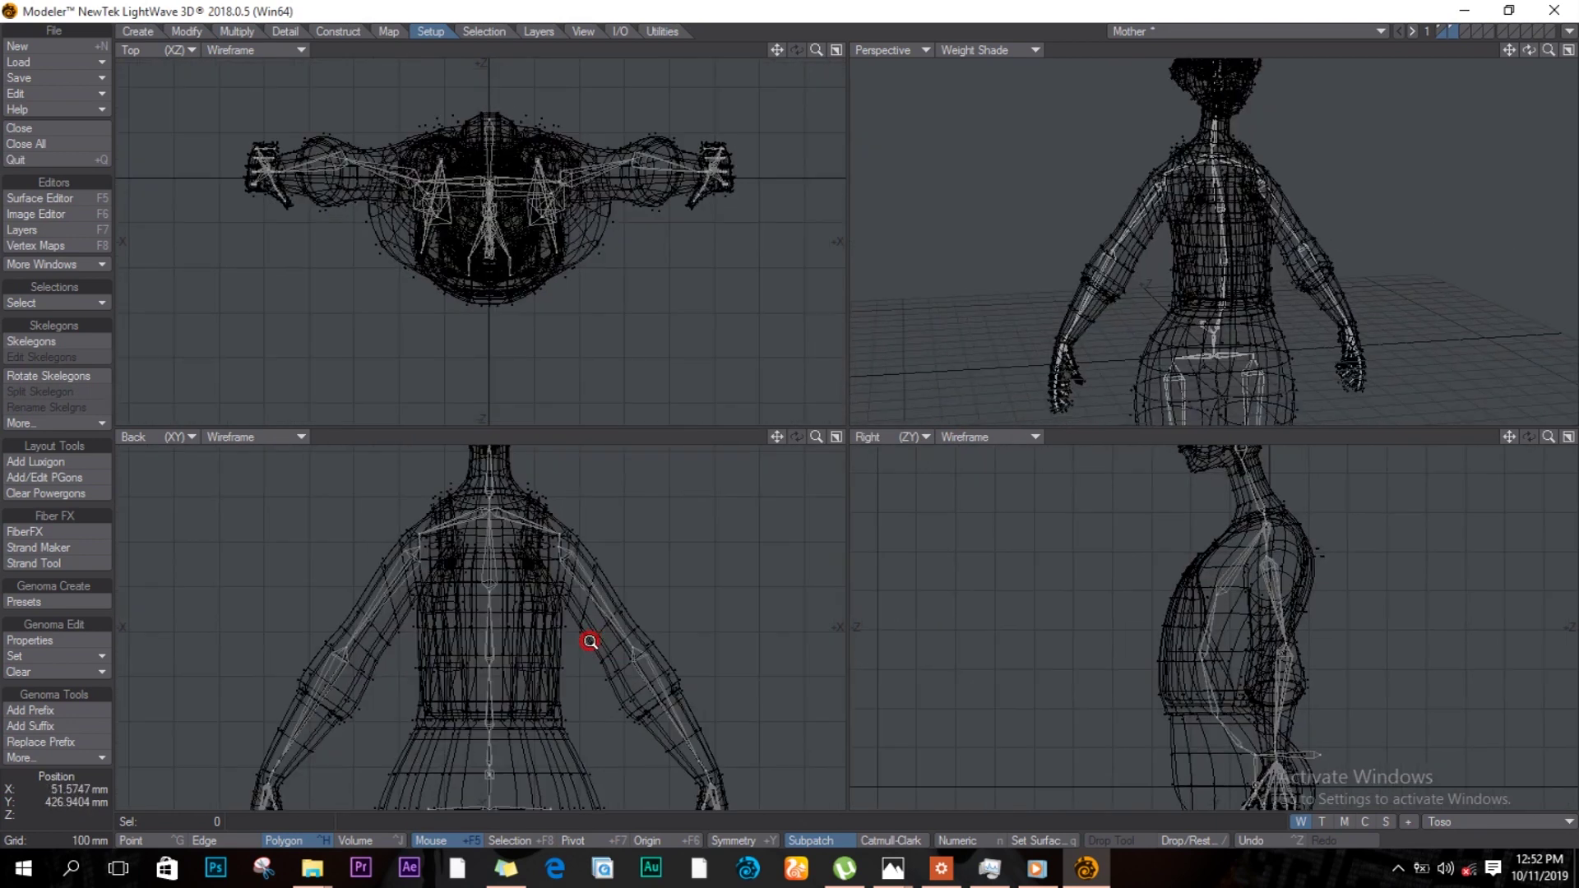
left_click_drag(498, 784, 585, 753, "alt")
mouse_move(582, 742)
right_mouse_down()
mouse_move(521, 764)
mouse_move(418, 742)
mouse_move(445, 593)
mouse_move(411, 517)
mouse_move(469, 453)
mouse_move(556, 458)
mouse_move(581, 744)
right_mouse_up()
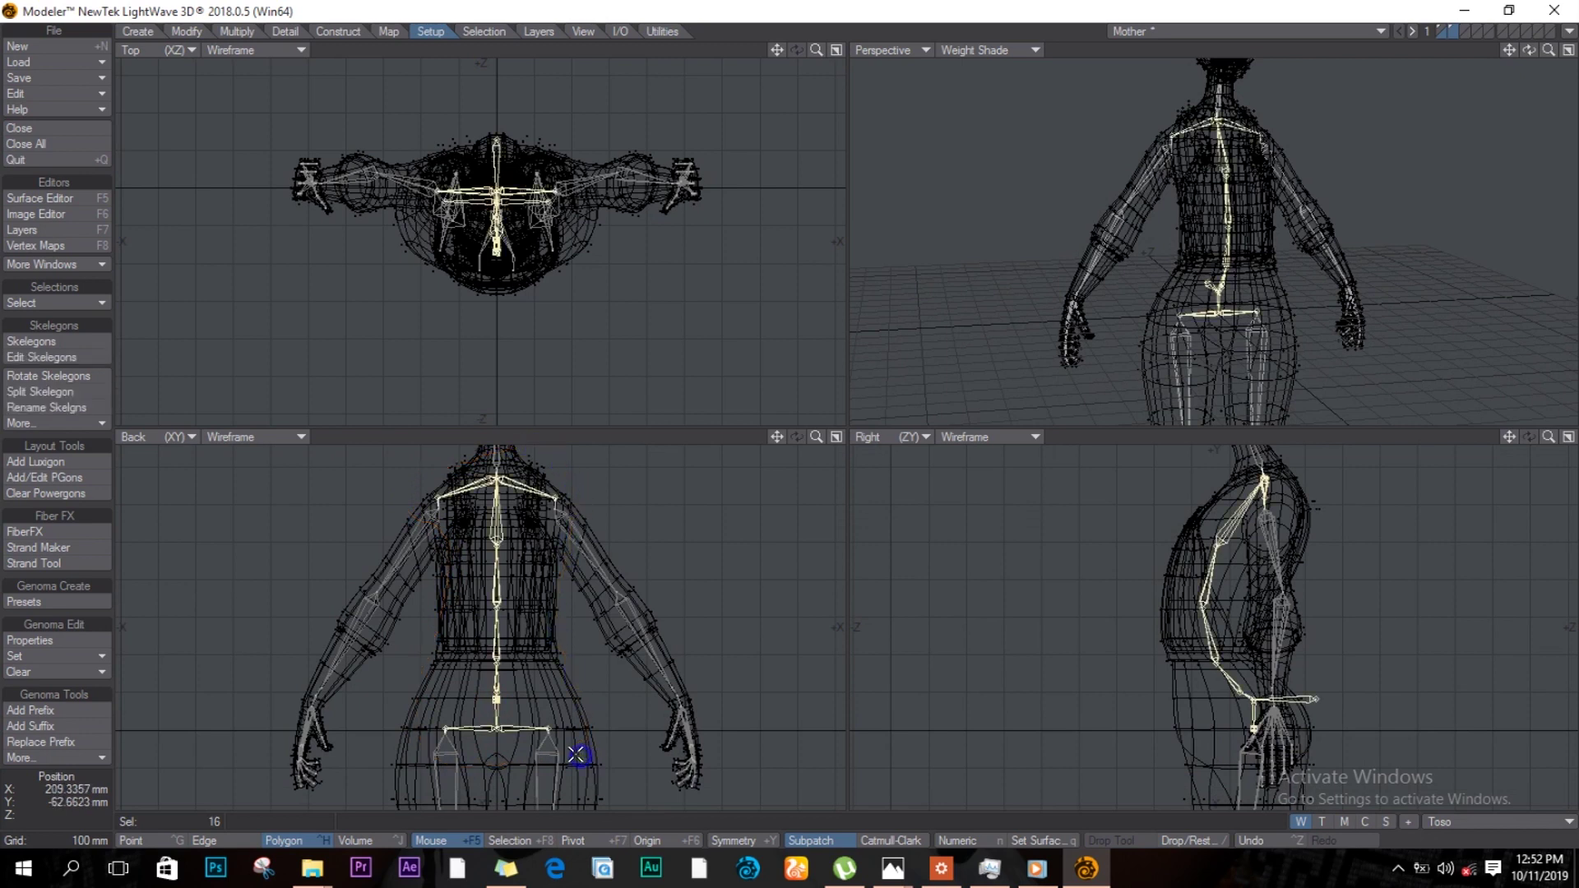
left_click(66, 428)
mouse_move(82, 471)
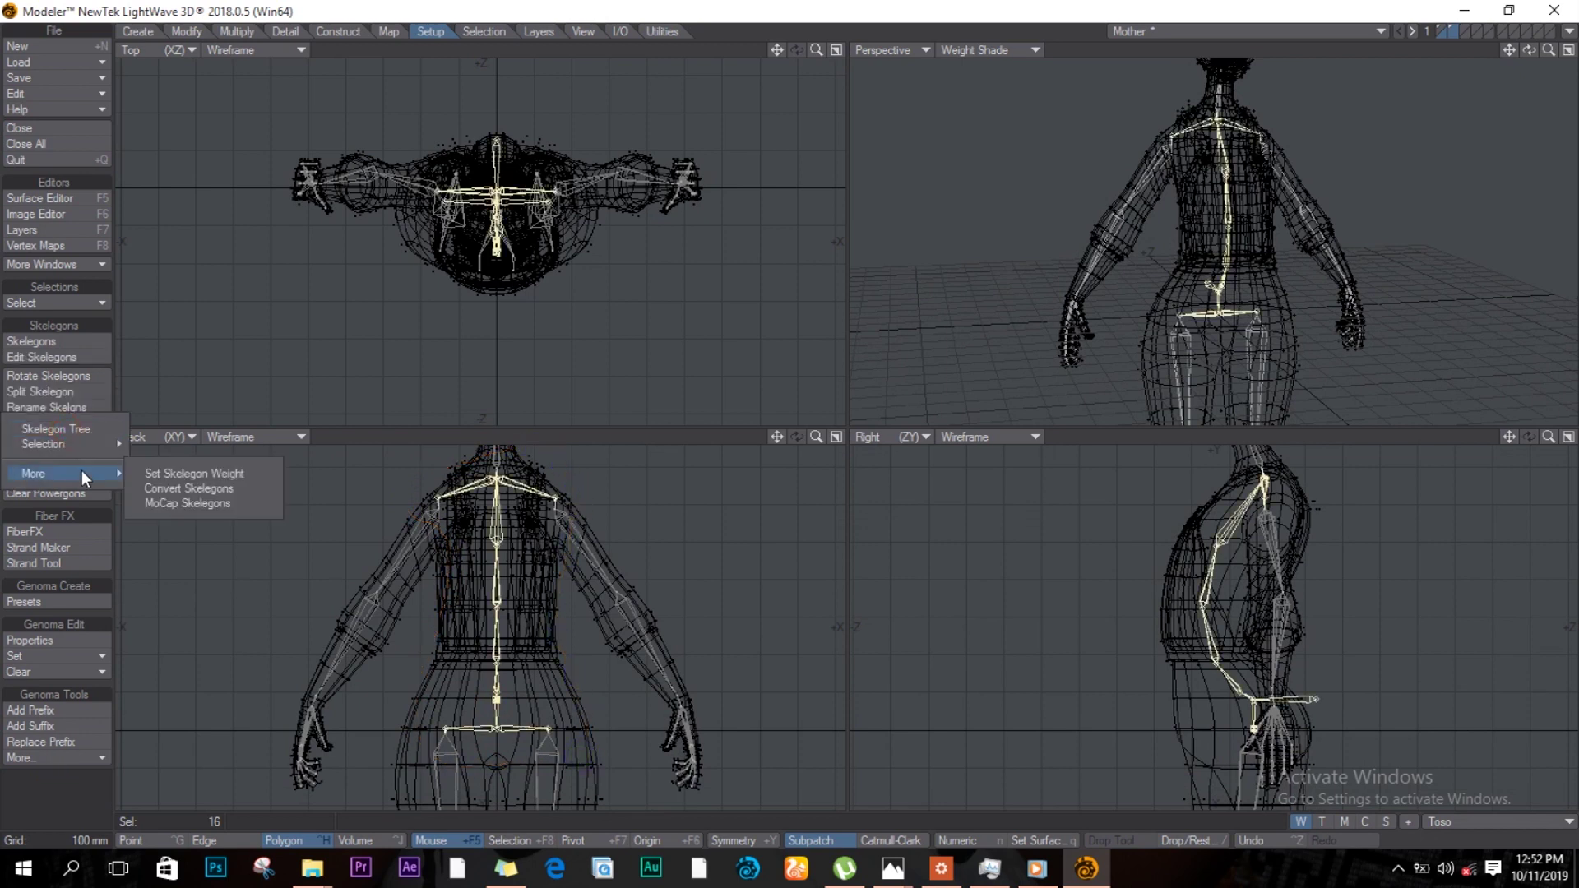
left_click(201, 473)
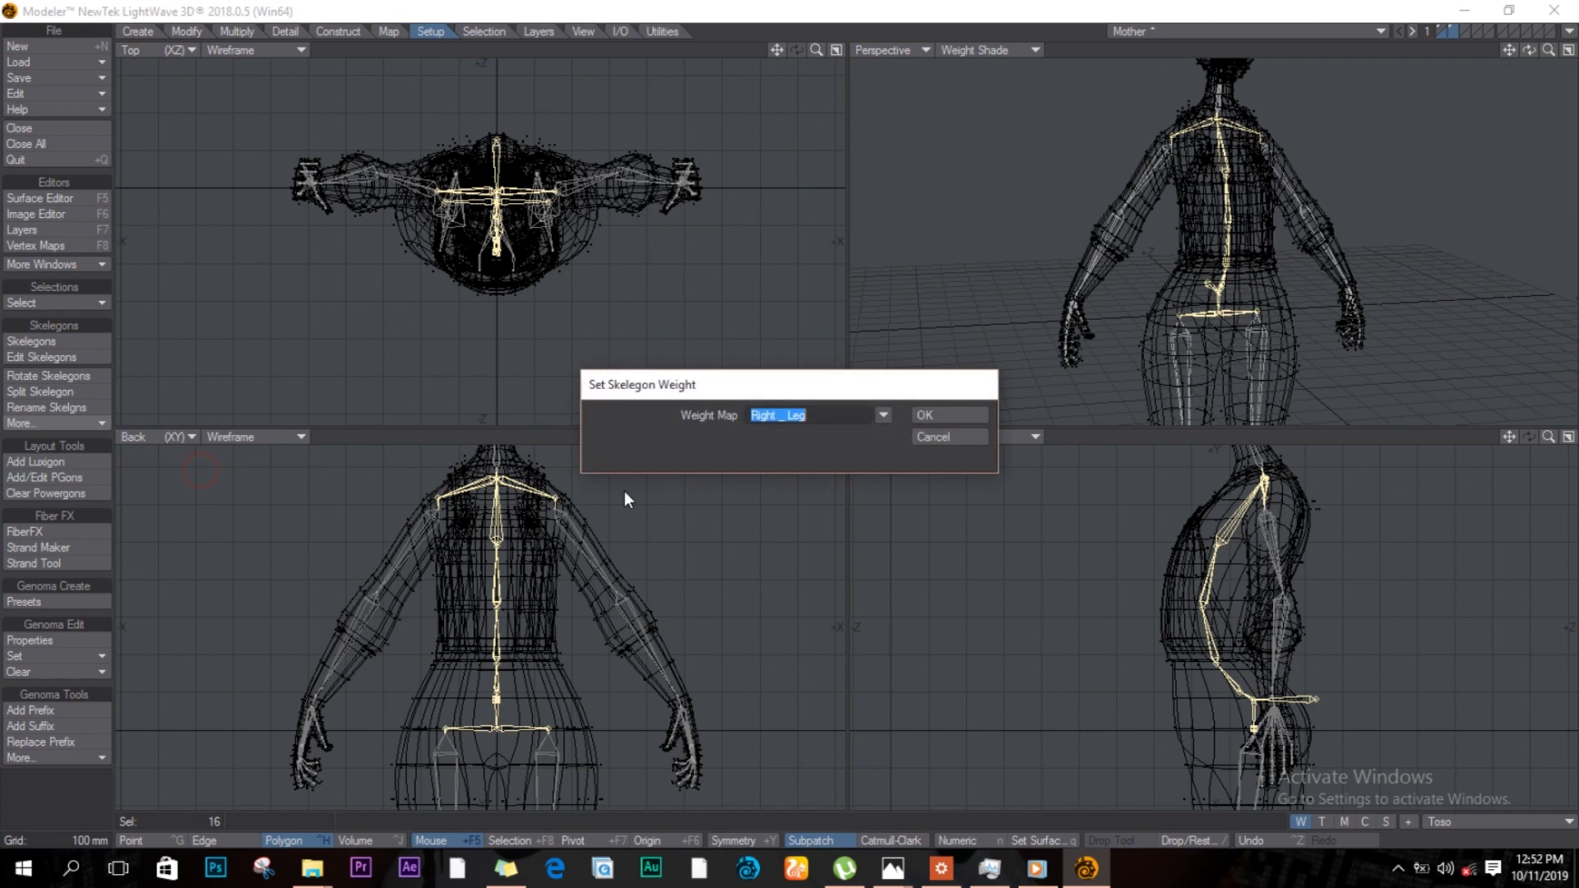
left_click(883, 416)
left_click(873, 539)
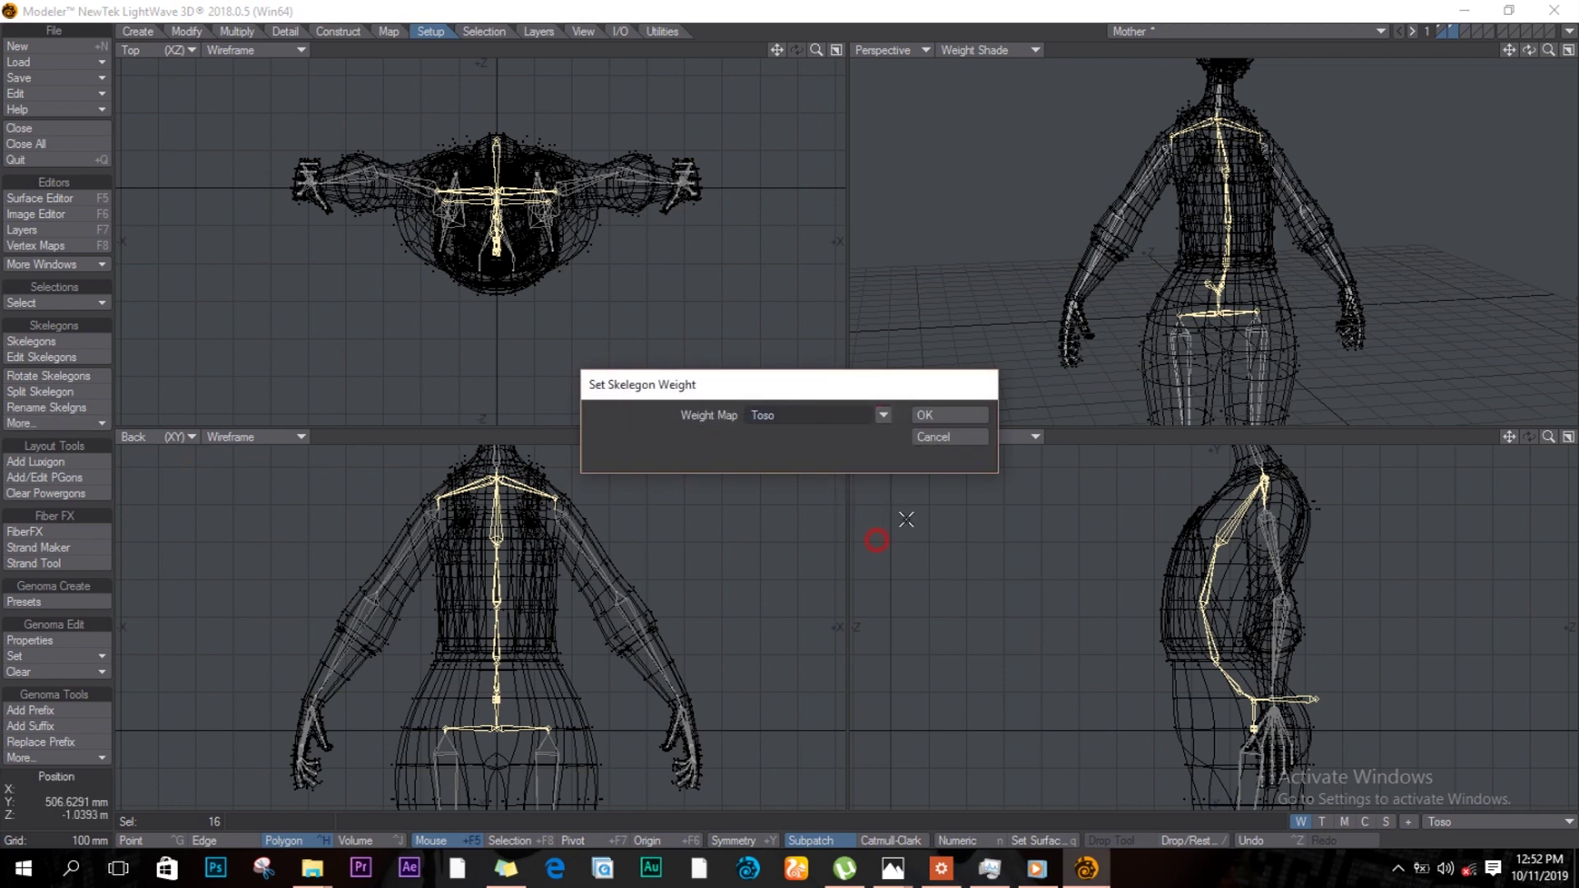
left_click(931, 413)
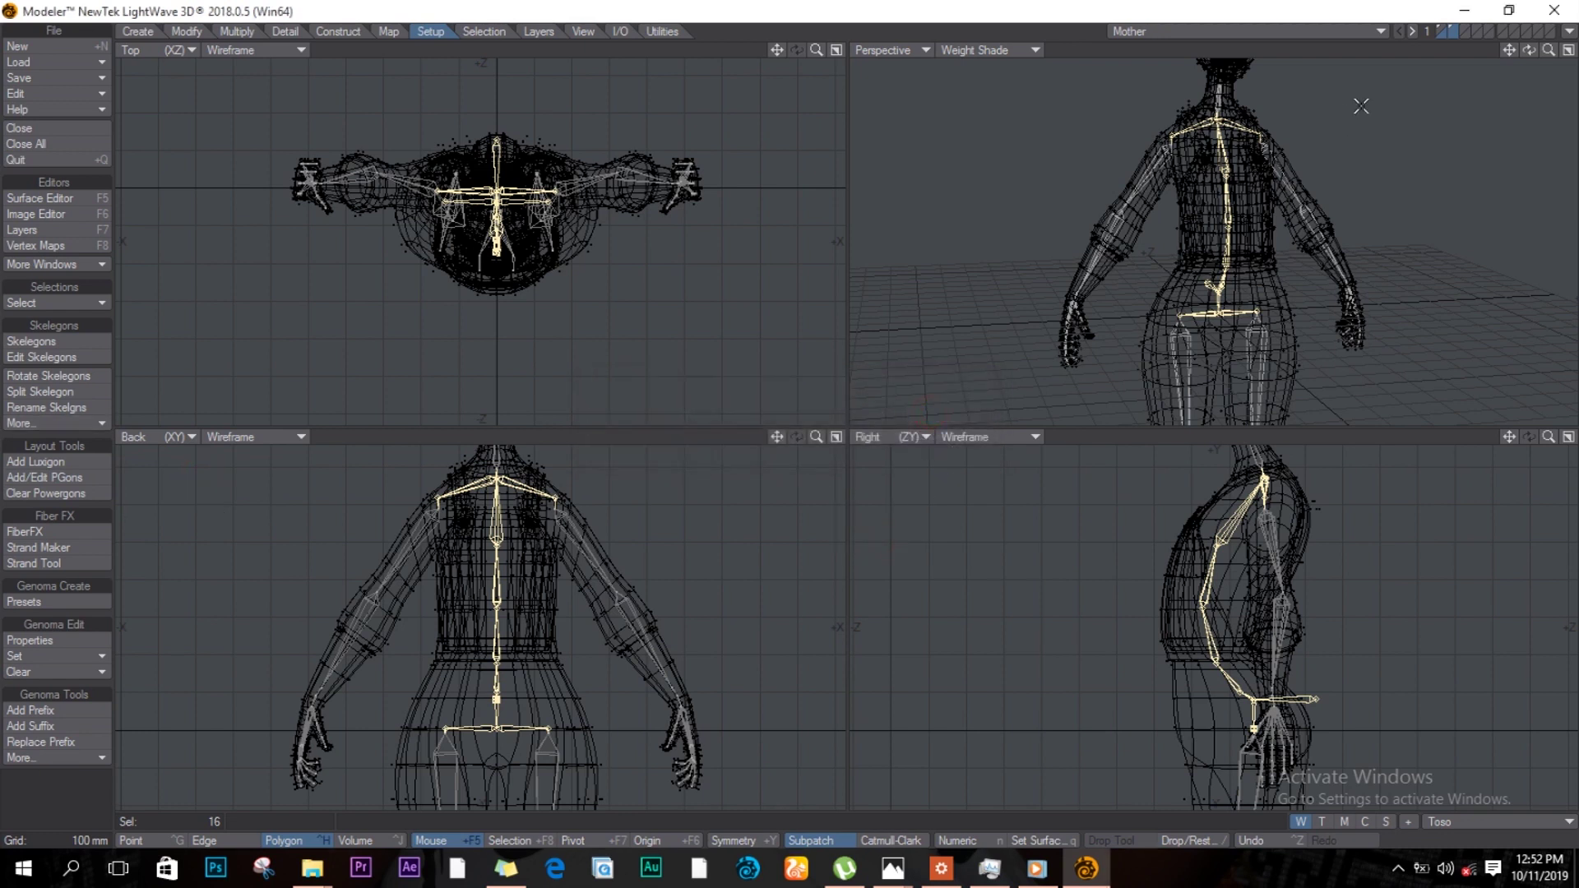
Step: Select every connected skelegon and move the whole skeleton from the second layer into the character mesh's first layer
key("]")
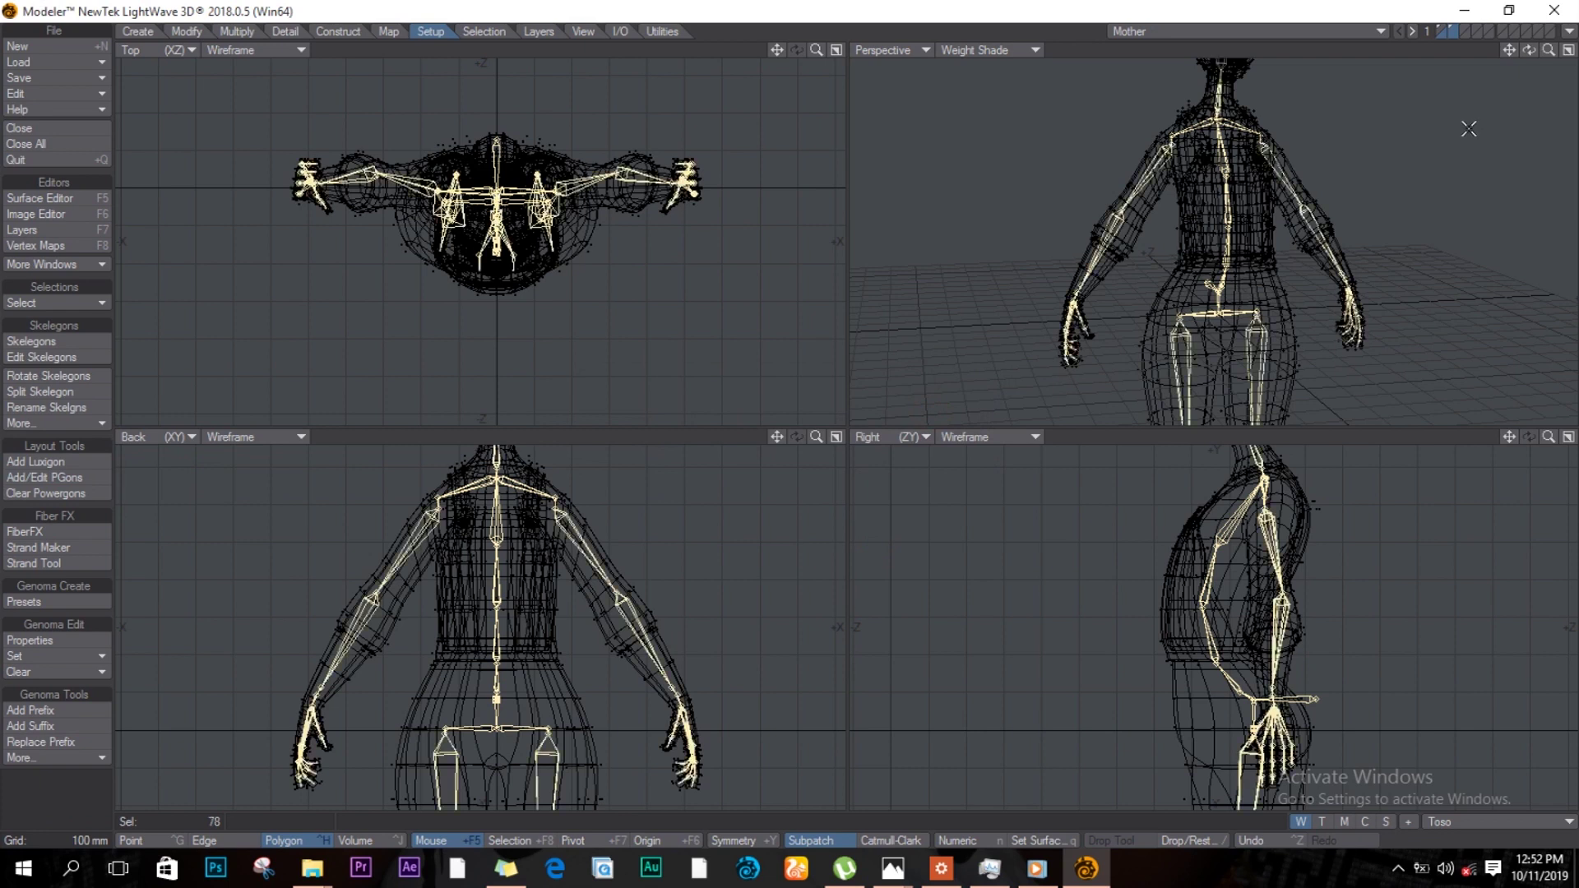
key("Delete")
left_click(1440, 30)
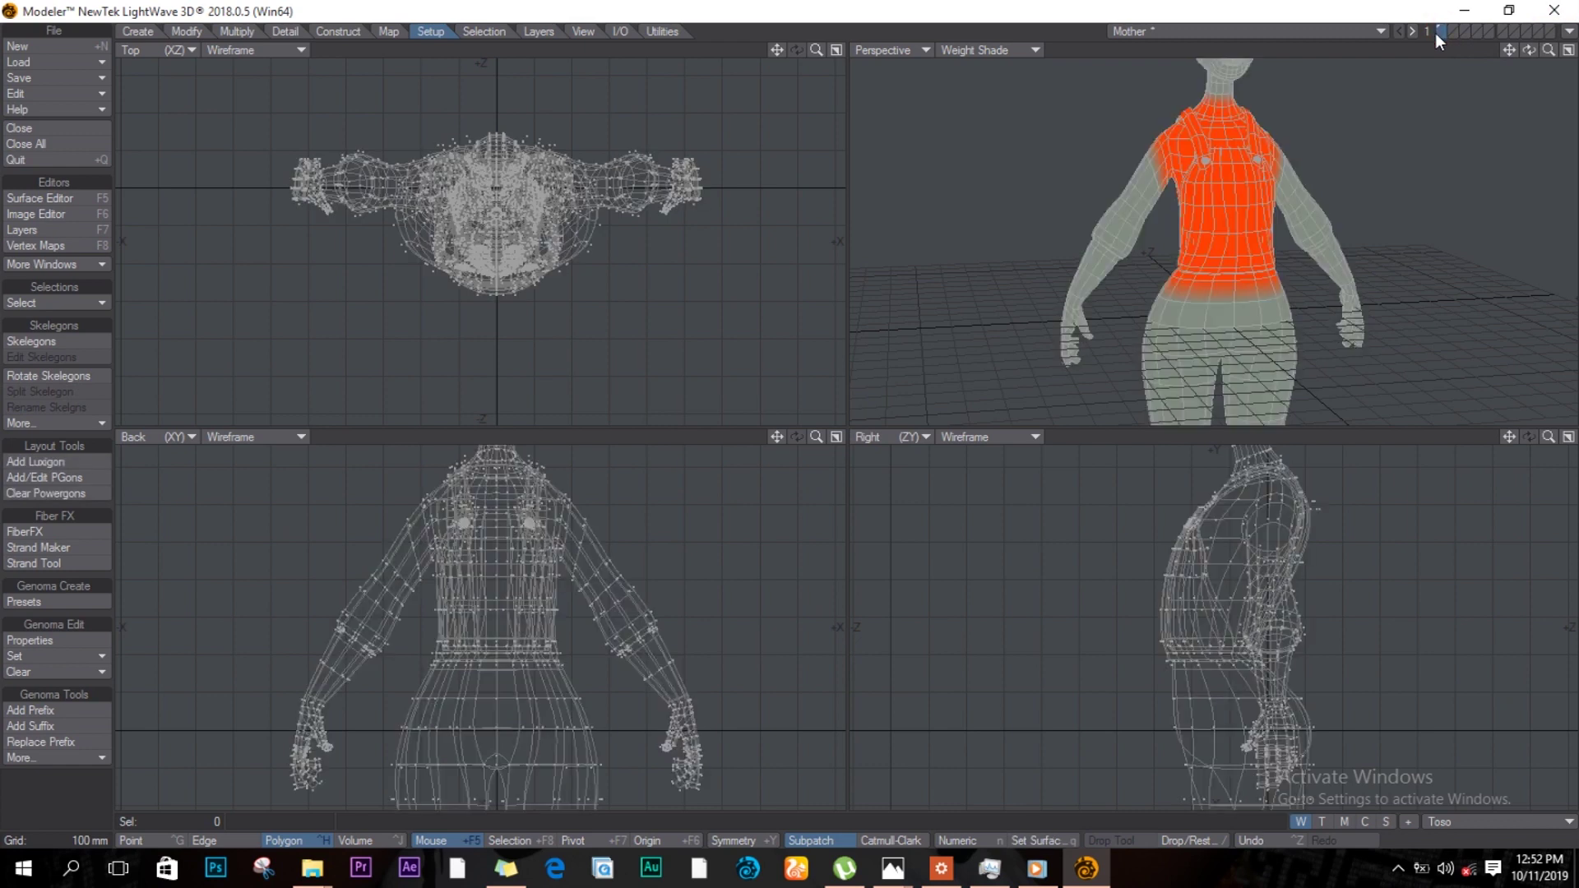
key("ctrl+z")
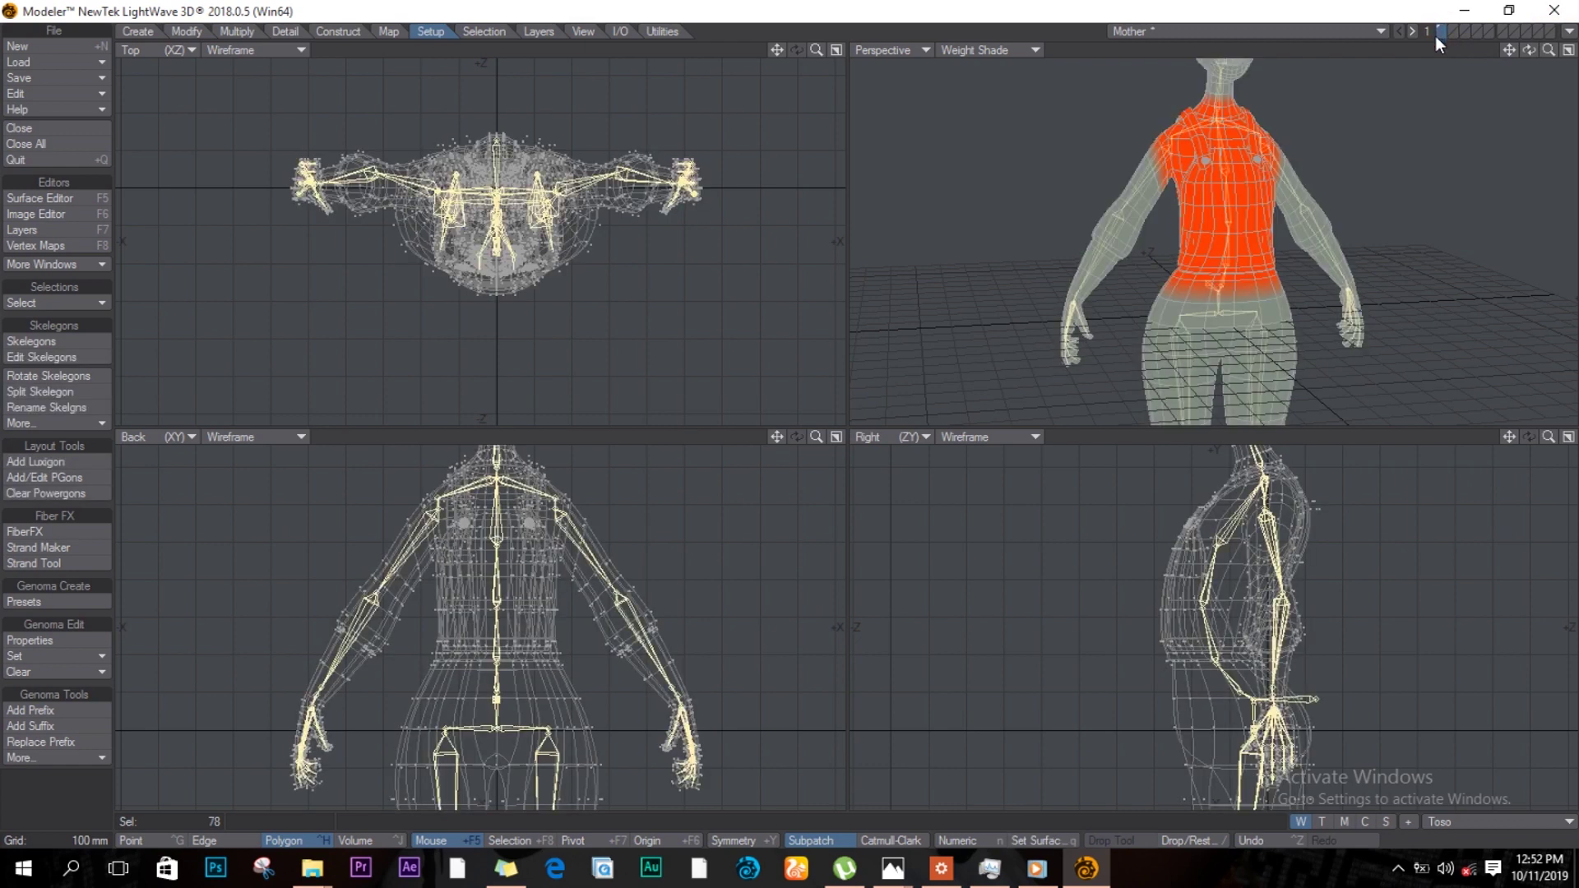
Step: Save the object, clear the skelegon selection and send the object to Layout
key("s")
key("a")
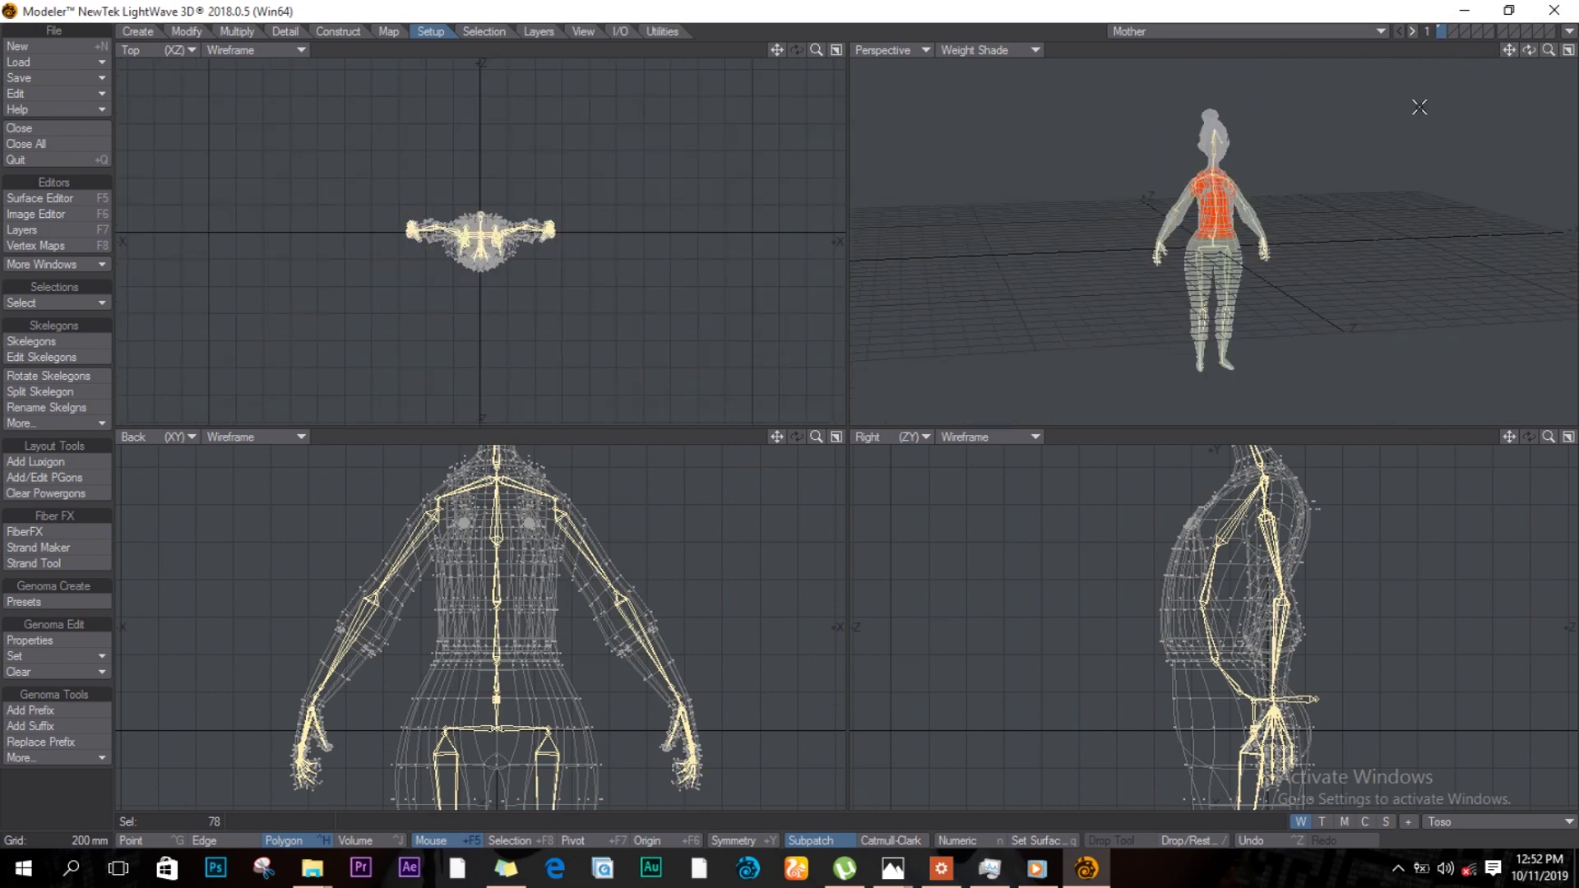
key("a")
key("Delete")
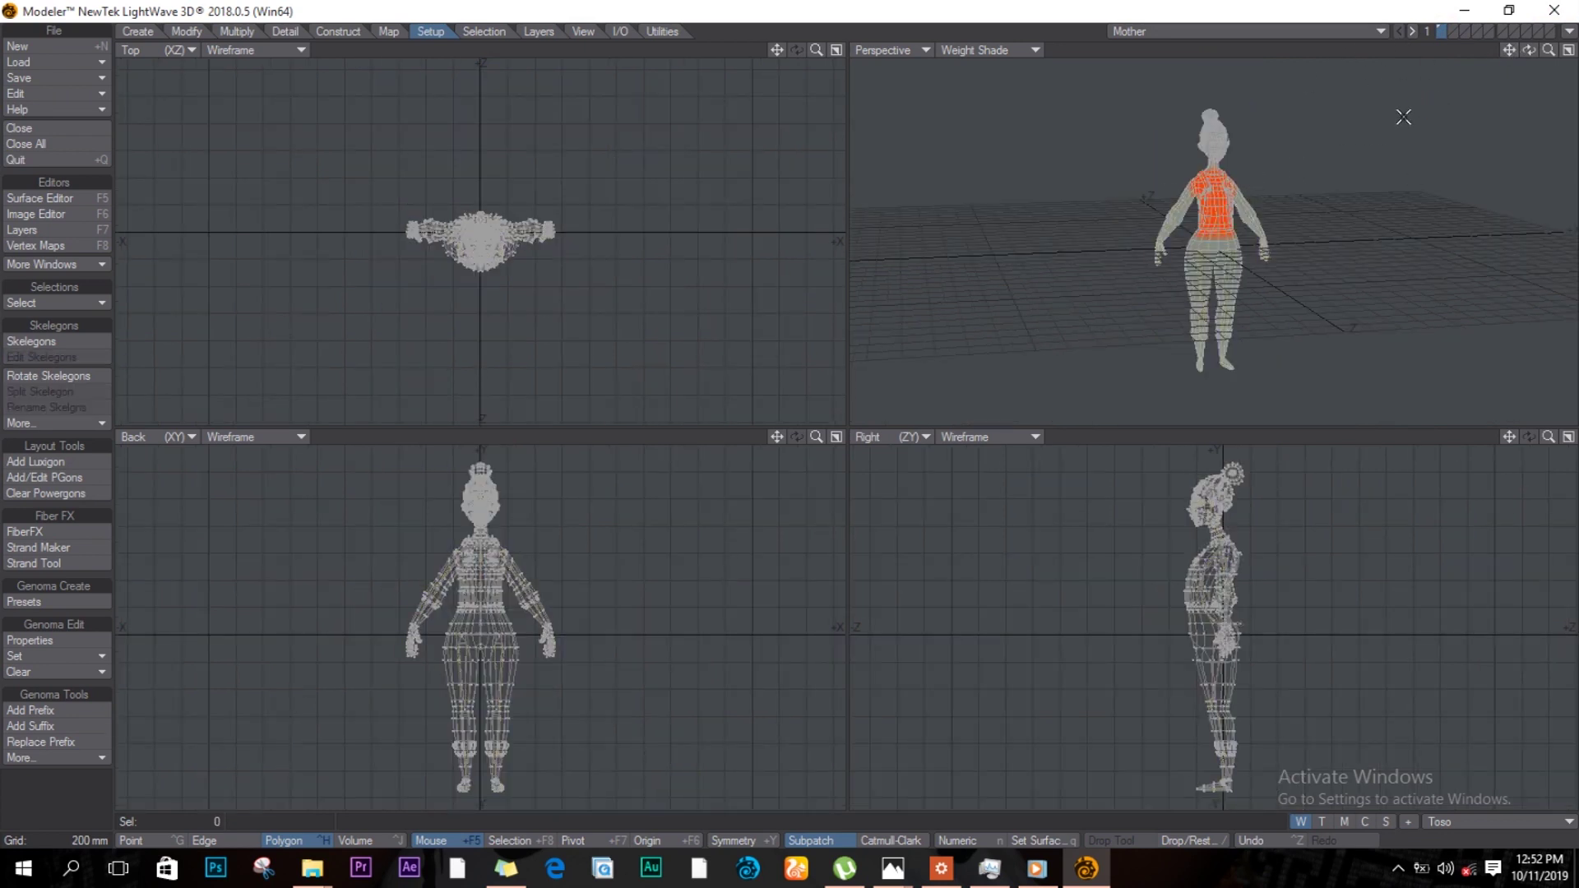
left_click(1567, 31)
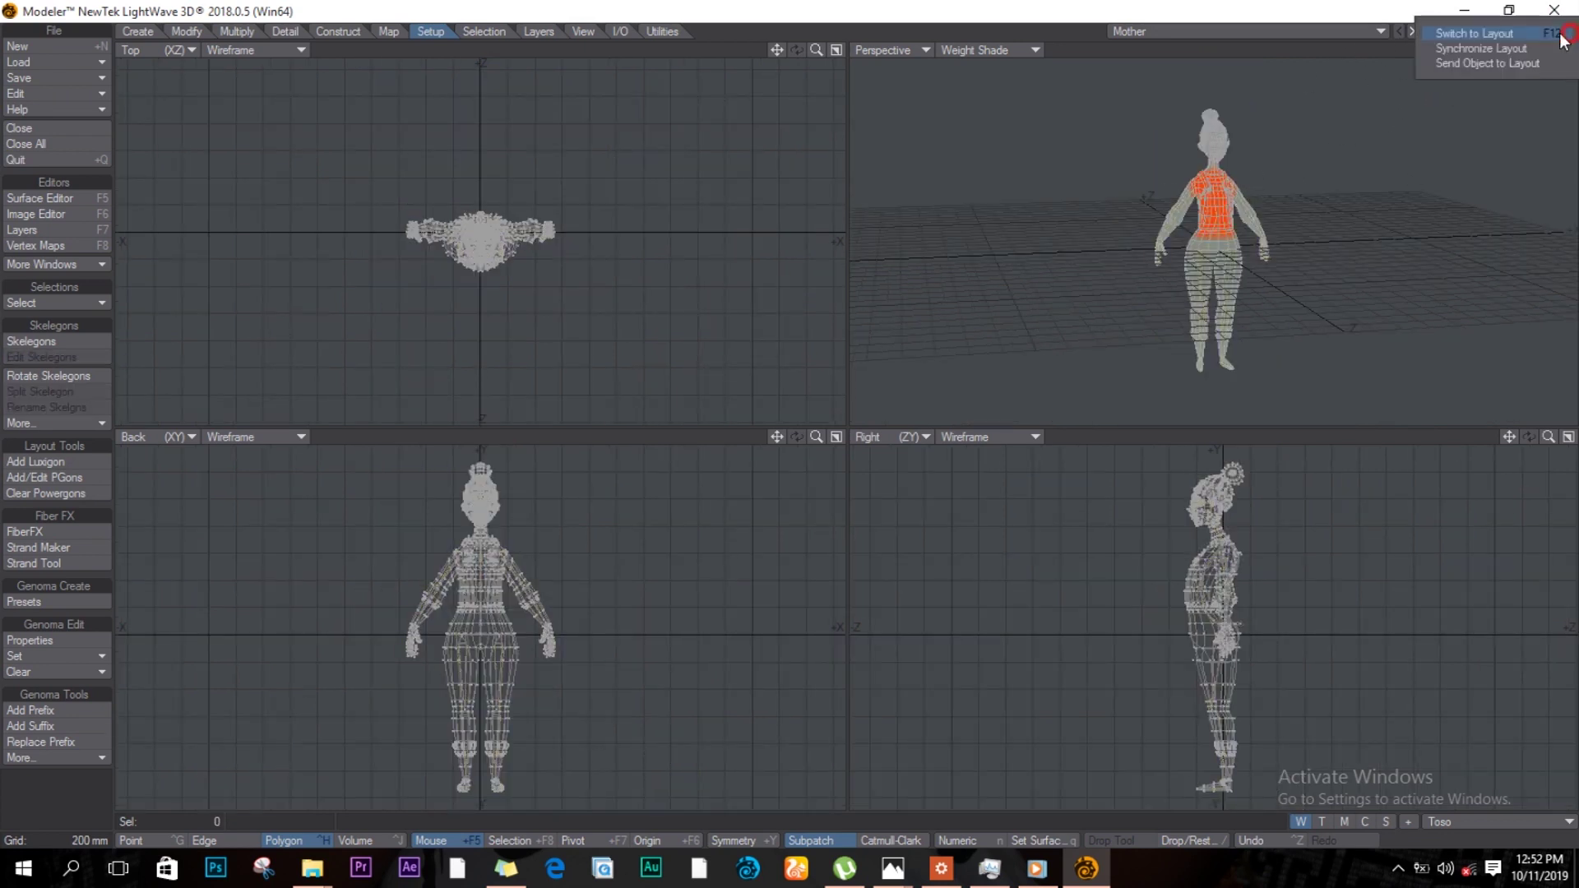
left_click(1484, 62)
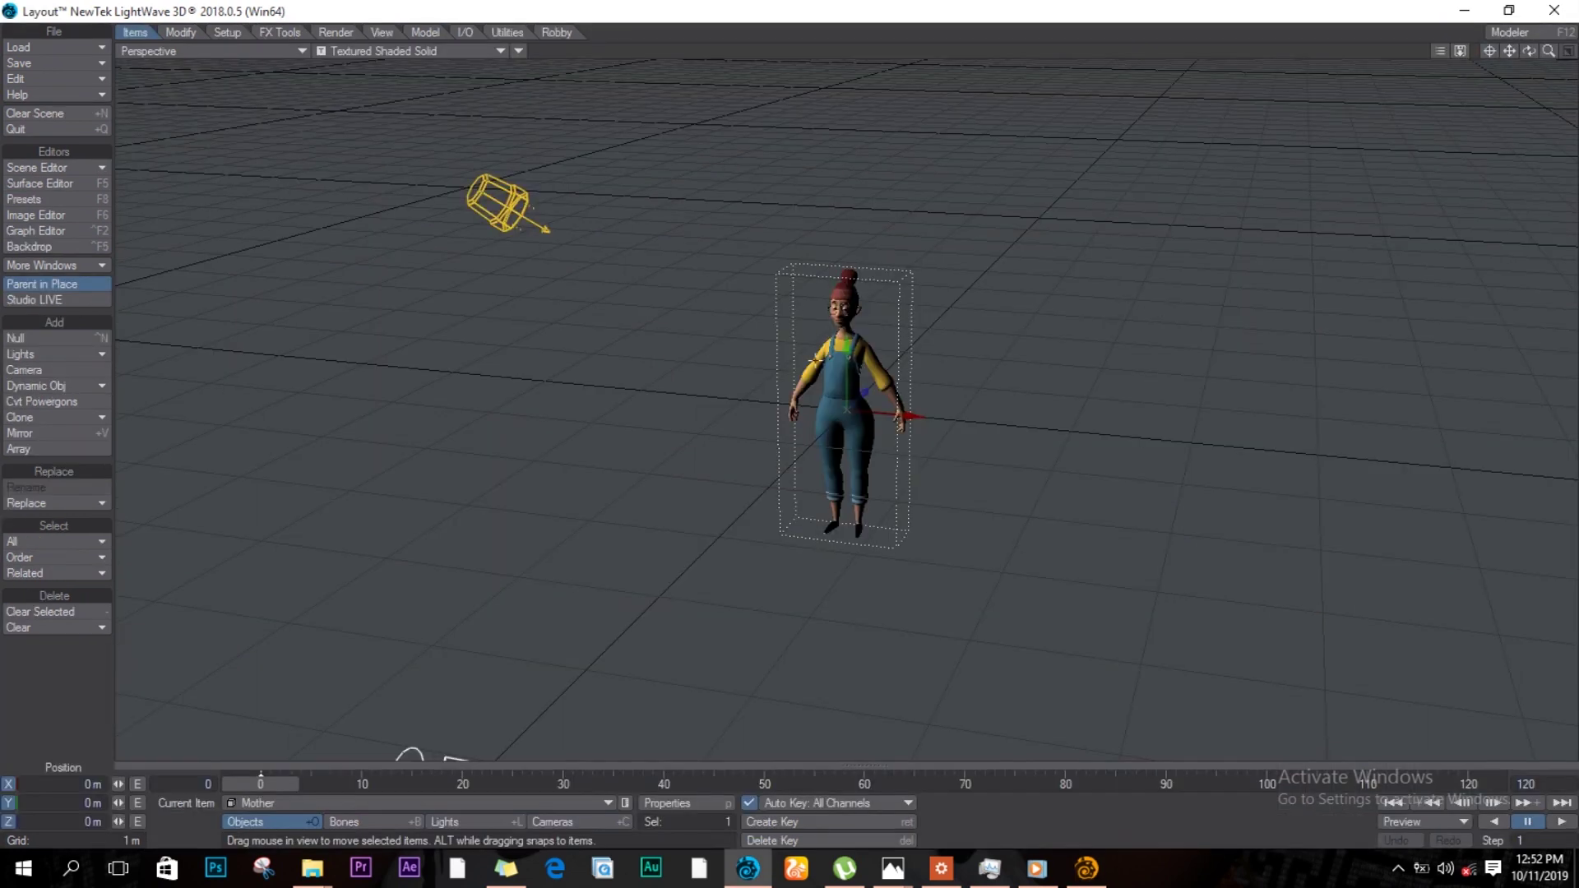
Step: Convert the character object's skelegons into bones
left_click(228, 32)
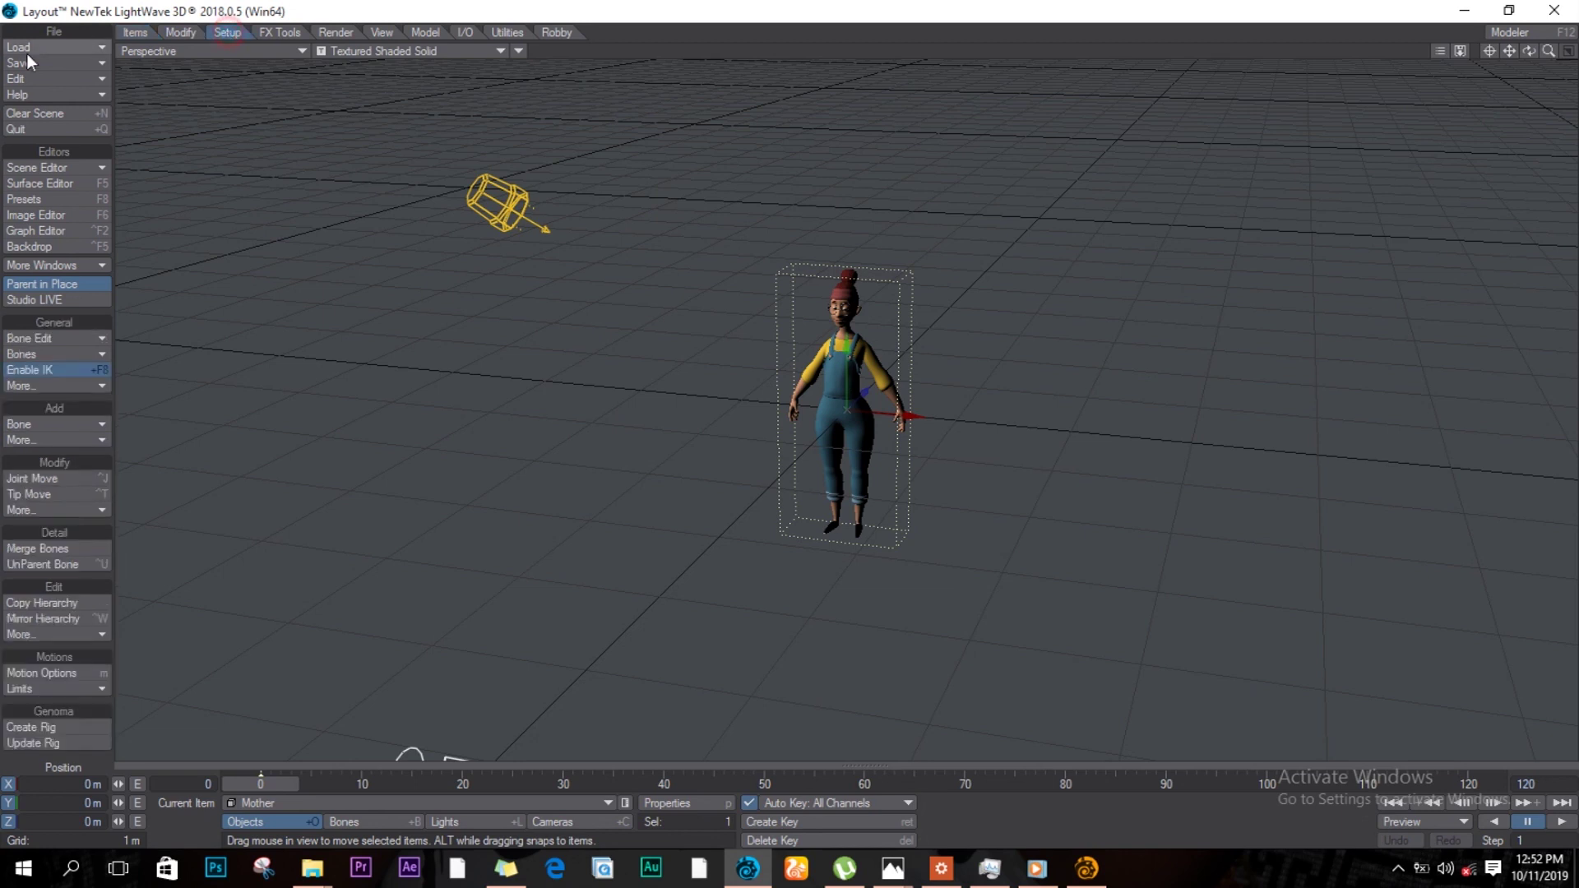
left_click(78, 439)
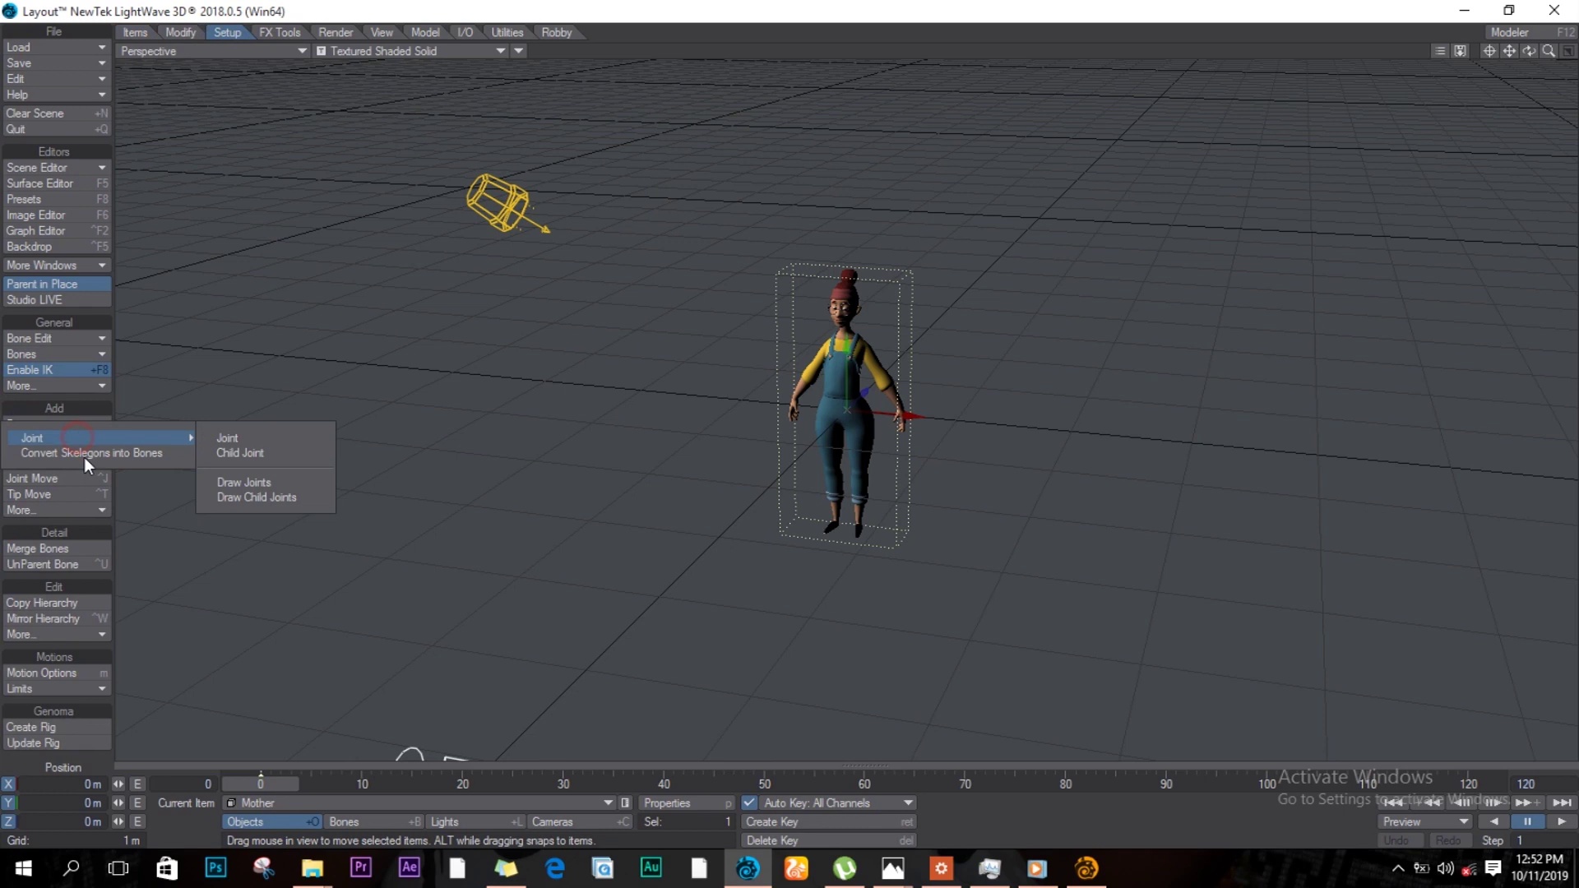
left_click(84, 453)
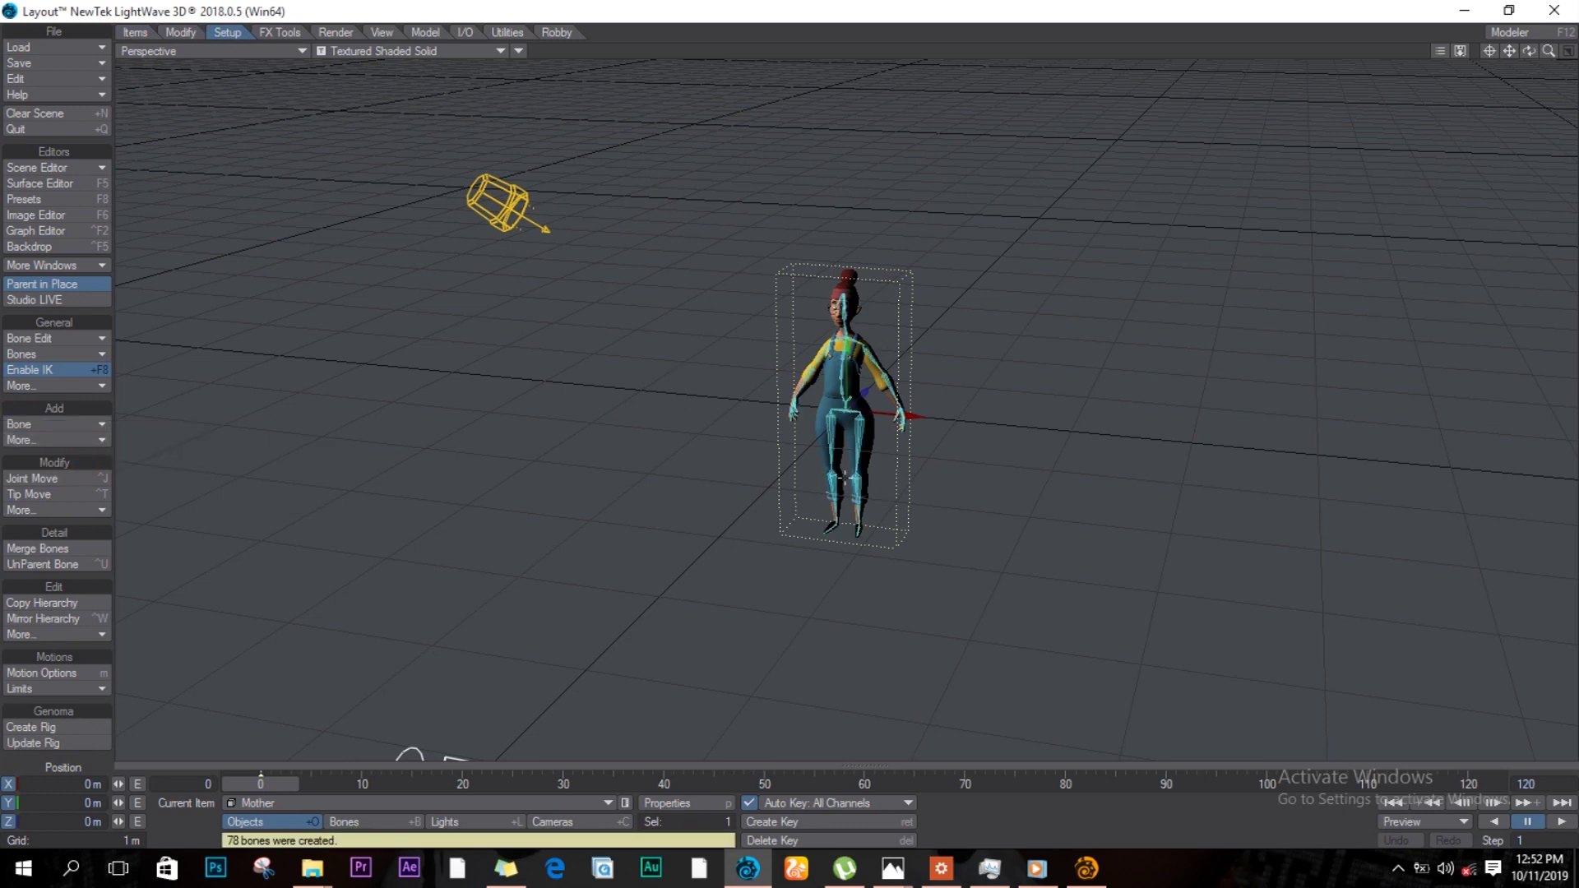
Step: Try rotating both eye bones to test the mesh deformation, and undo the test rotations of the eyes and right thigh
scroll(829, 442, "up", 5)
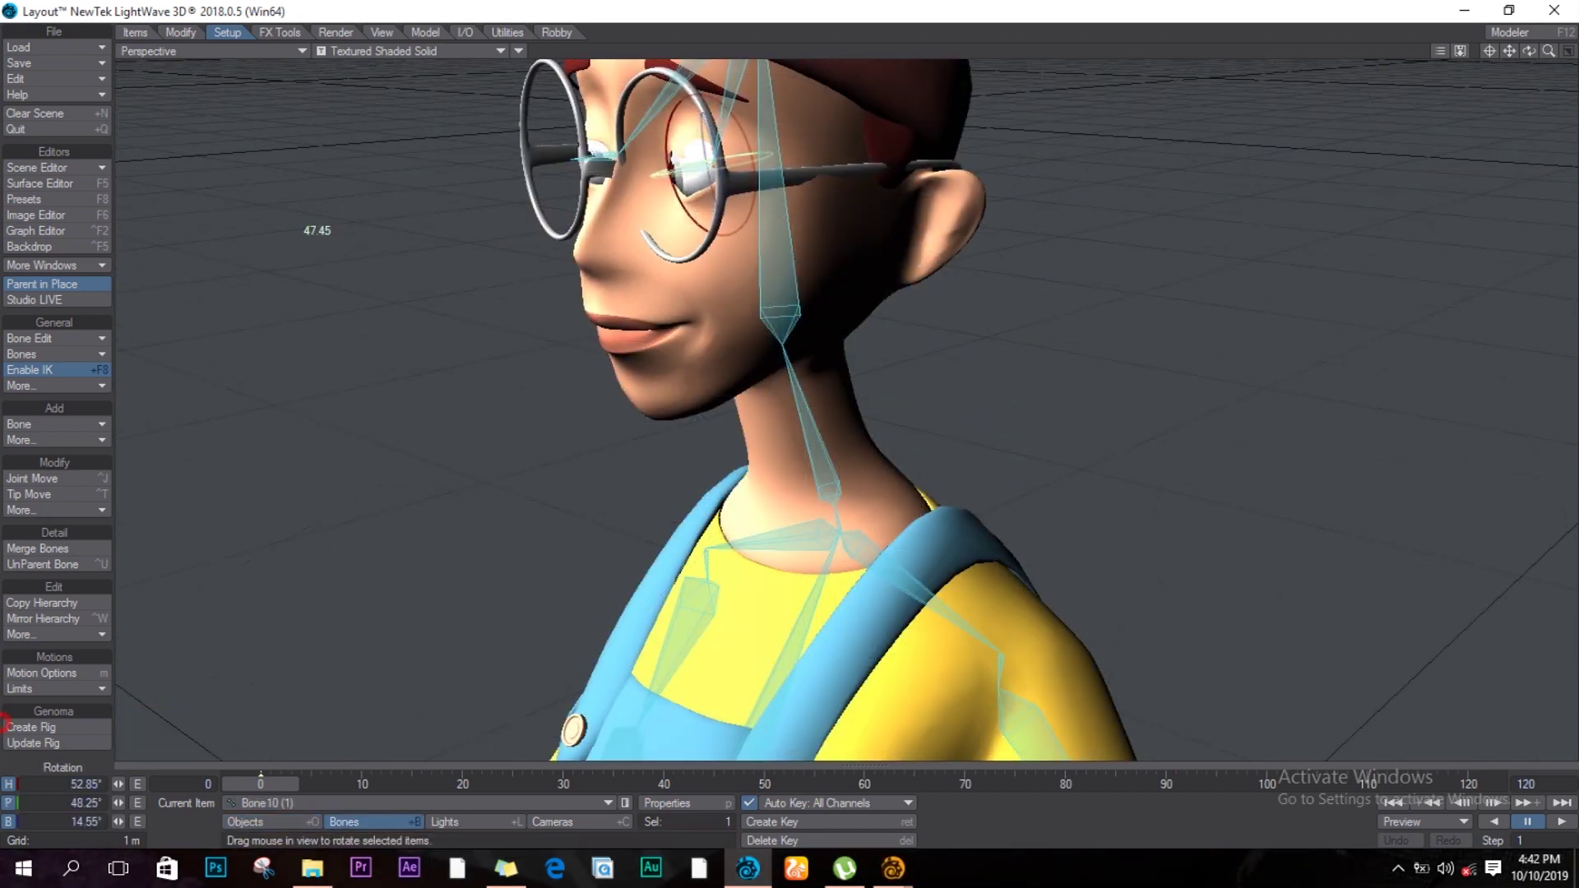
left_click_drag(324, 232, 328, 434)
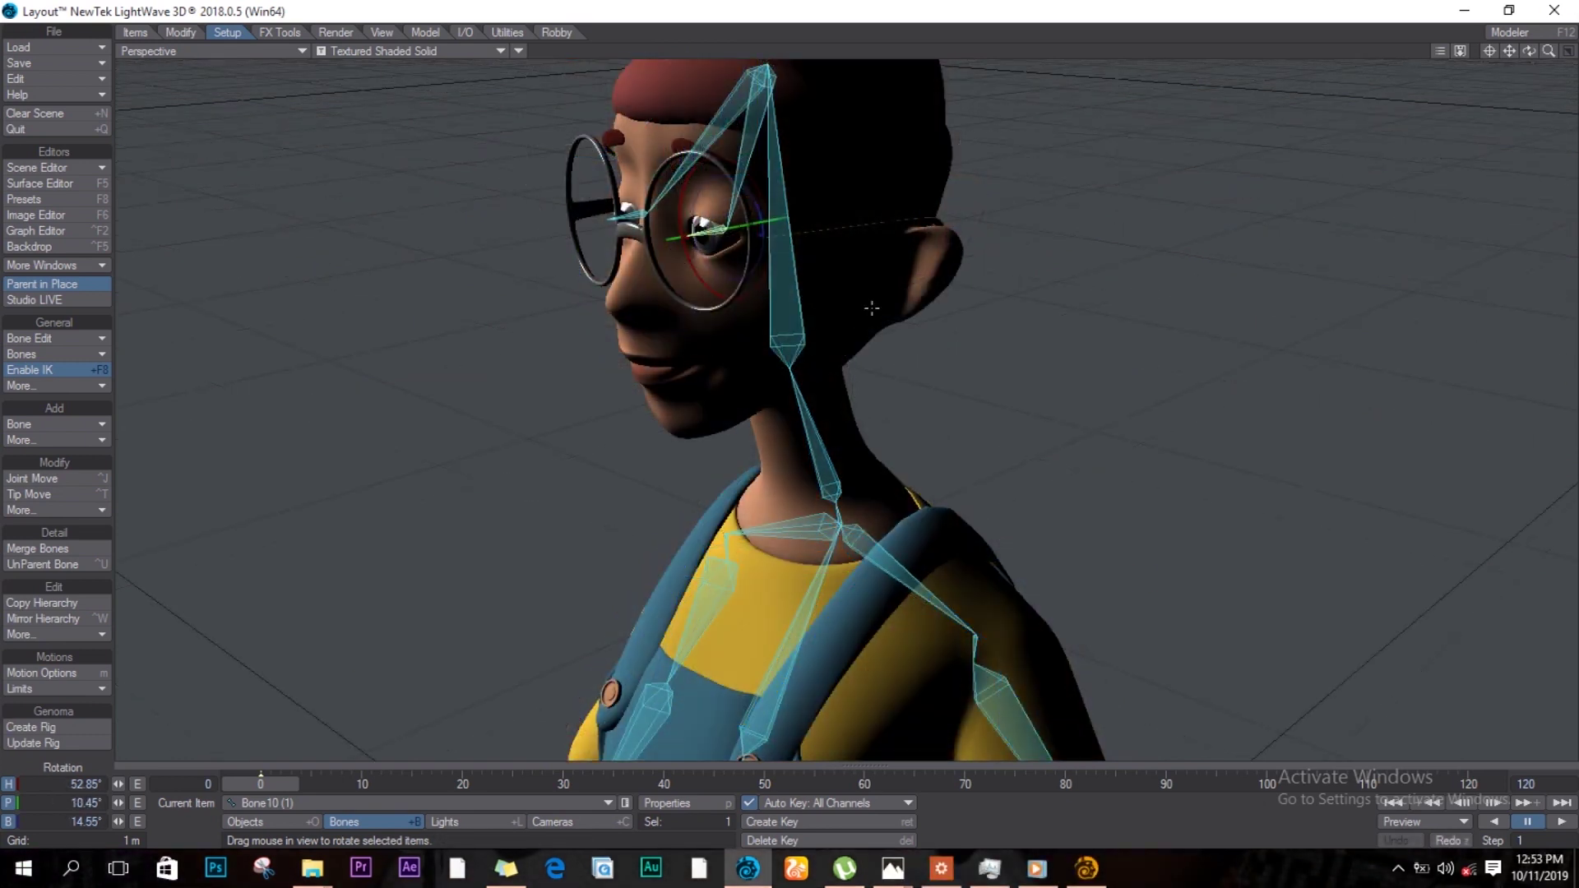
left_click_drag(897, 211, 1171, 216)
key("ctrl+z")
left_click_drag(709, 242, 628, 325, "alt")
left_click(854, 259)
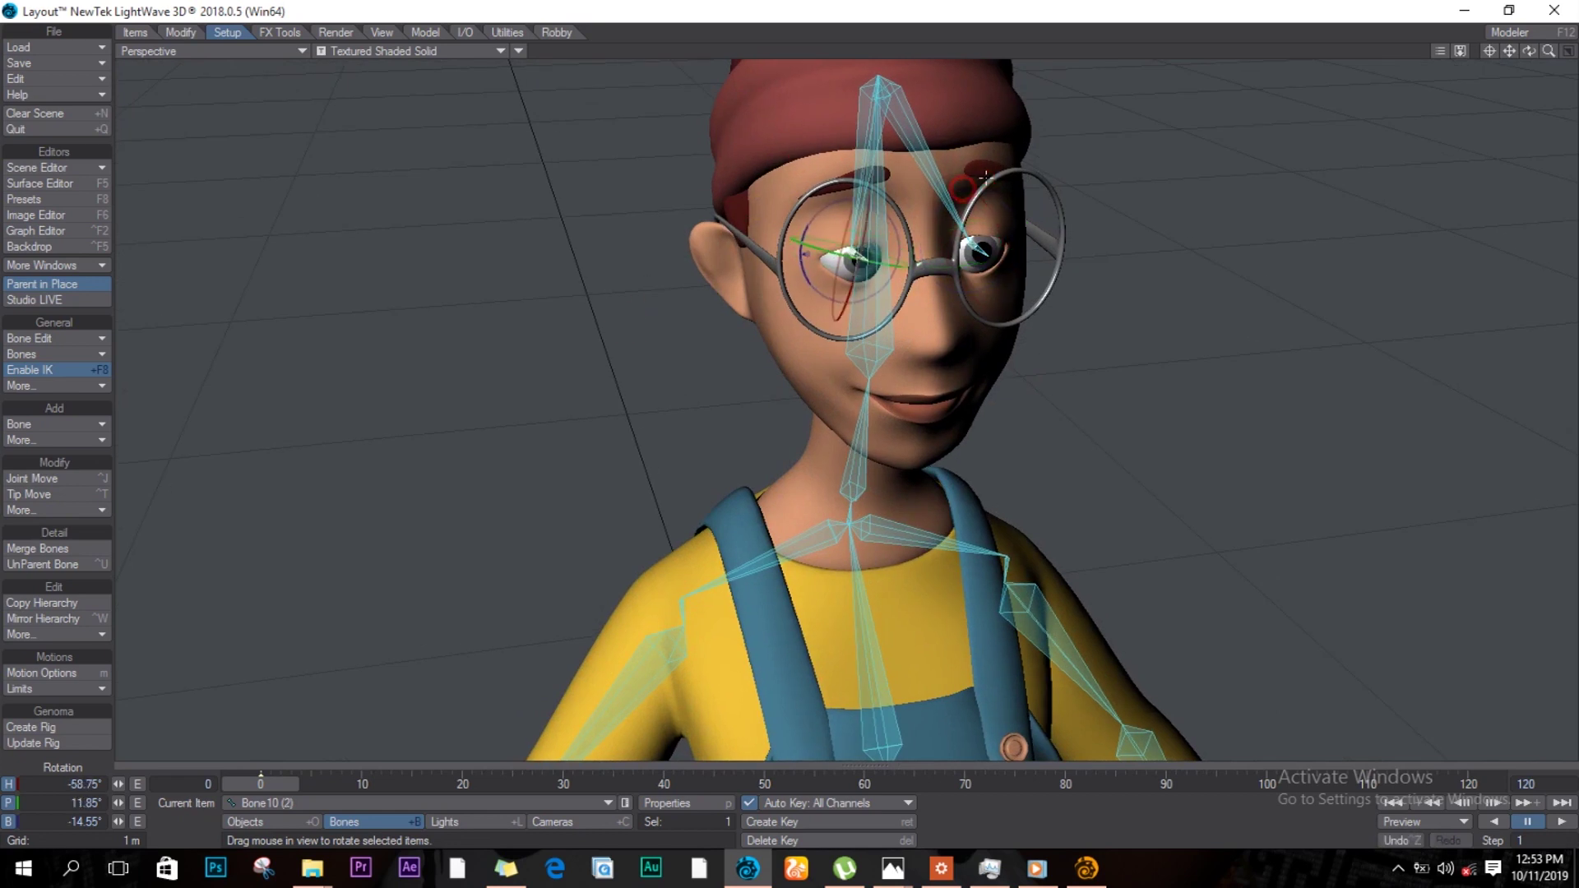
mouse_move(983, 465)
left_mouse_down("ctrl+alt")
mouse_move(768, 468)
mouse_move(980, 471)
left_mouse_up("ctrl+alt")
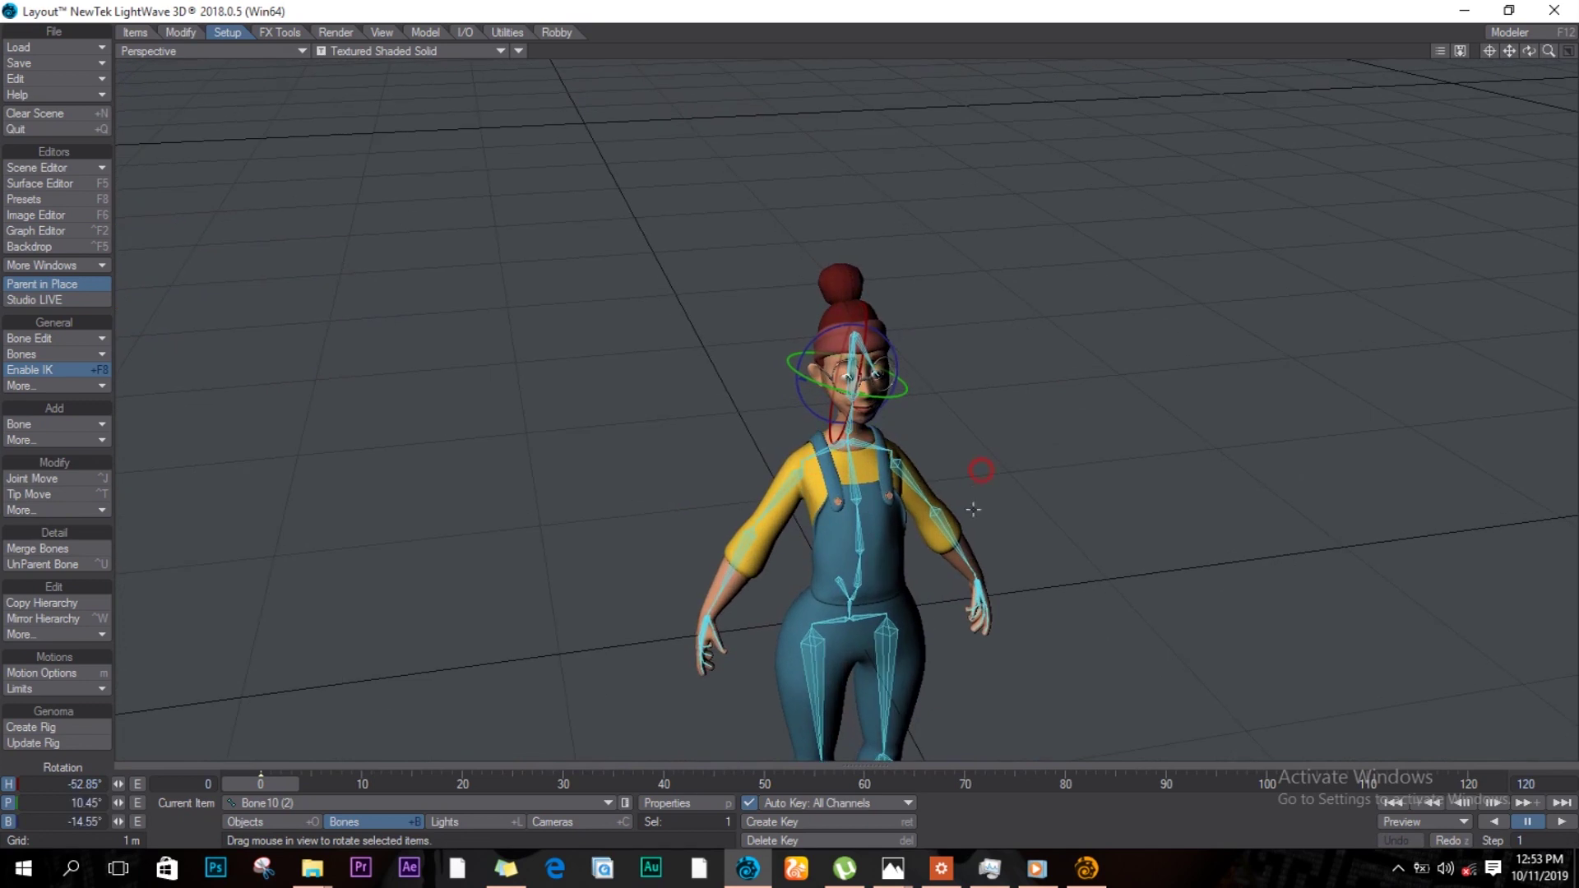
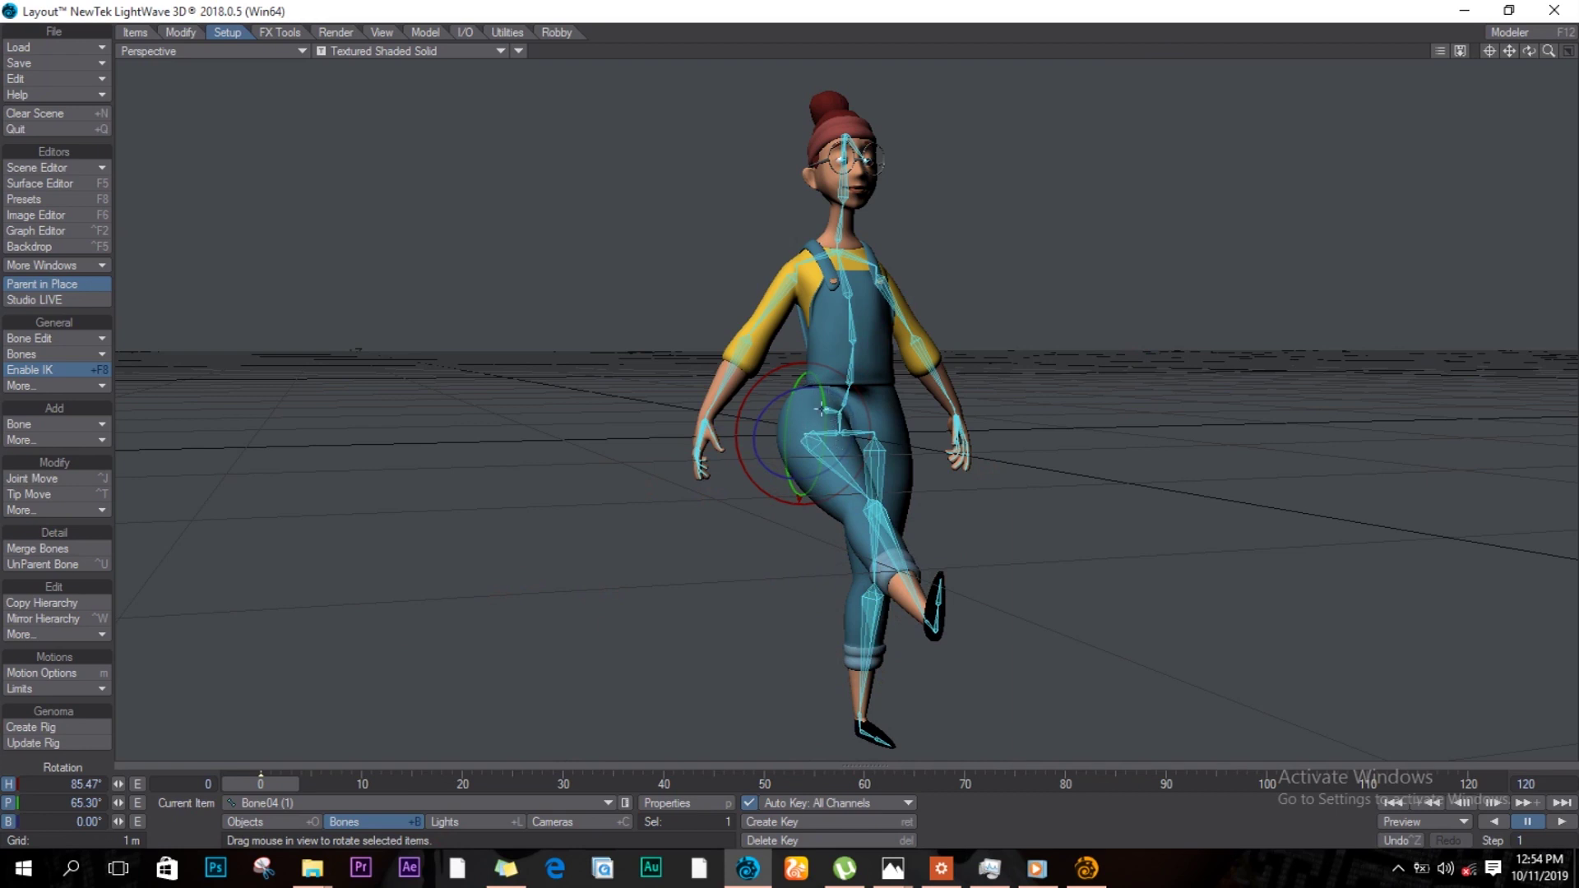
key("ctrl+z")
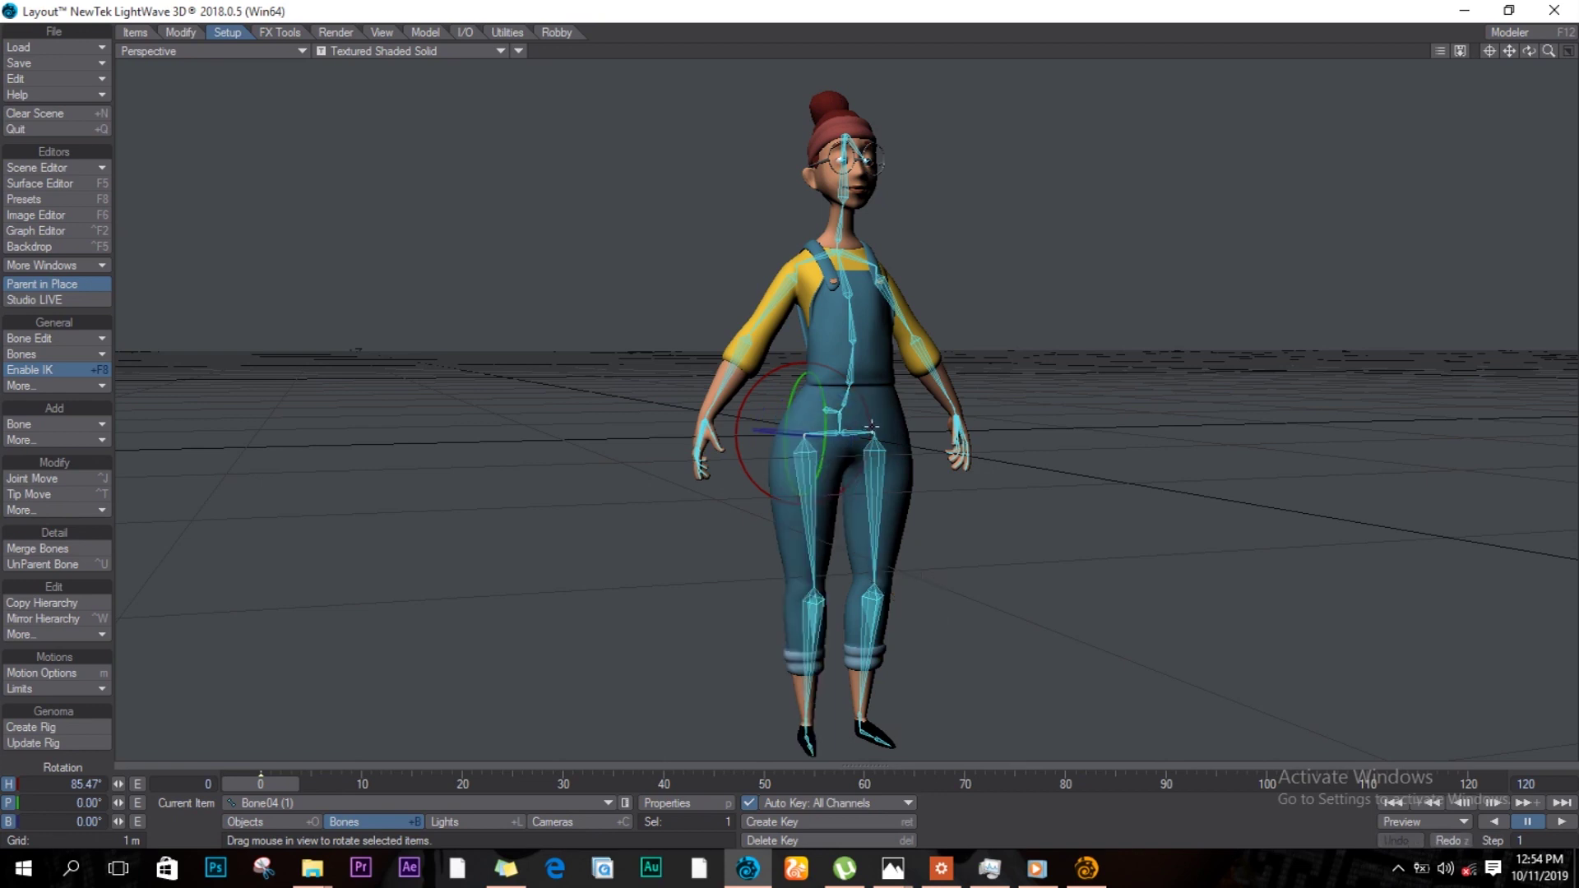
Step: Switch back to Modeler and display the "Left _ Leg" weight map around the character's hips
key("F12")
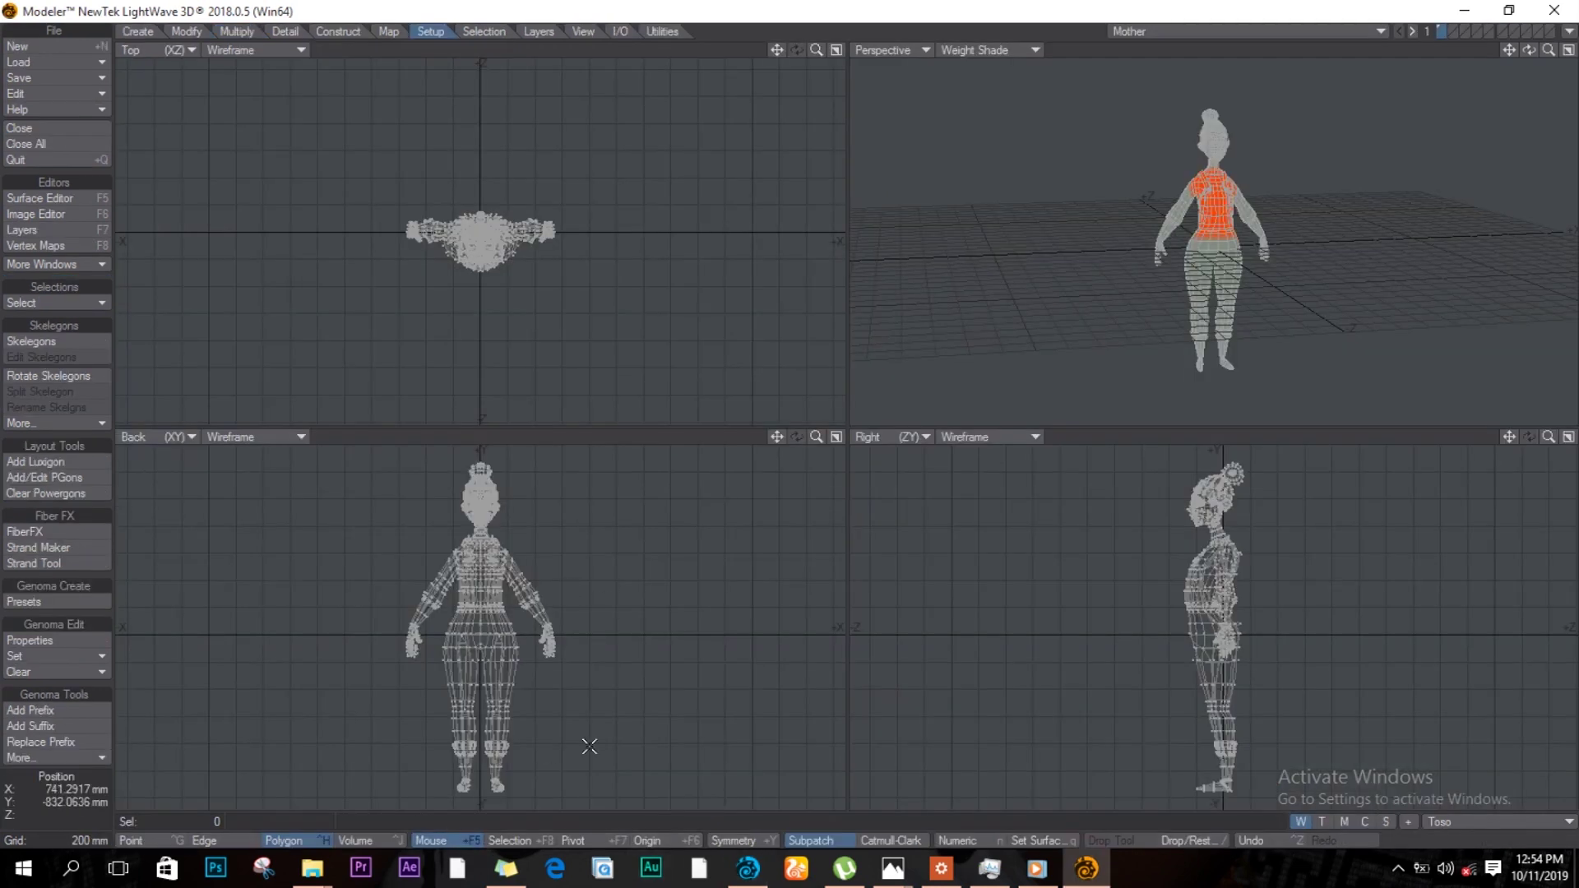
left_click(1466, 819)
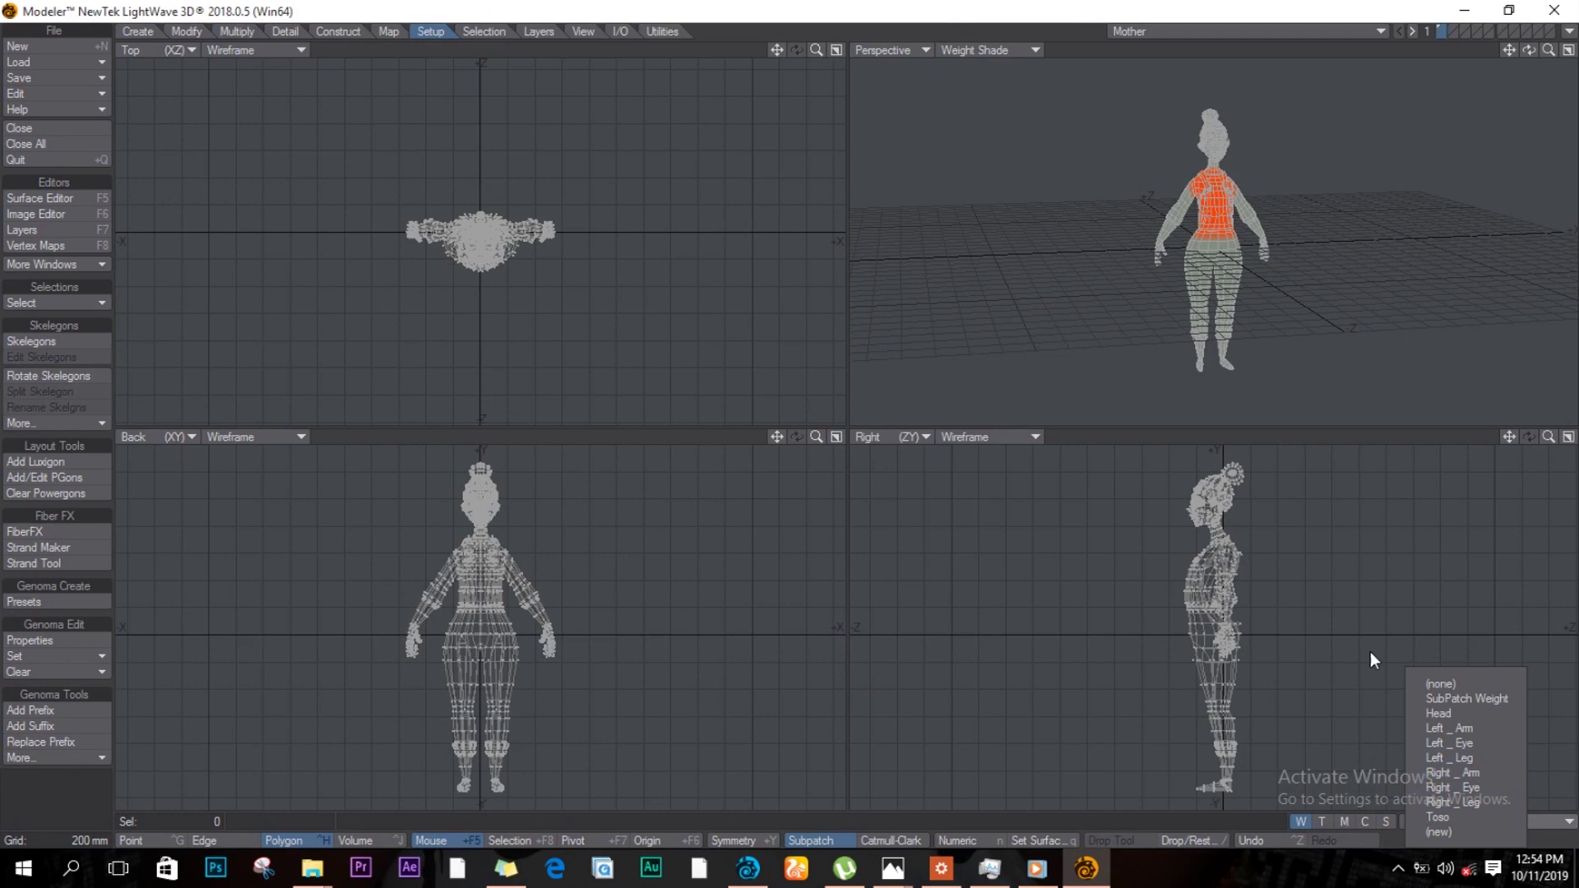
left_click(1459, 759)
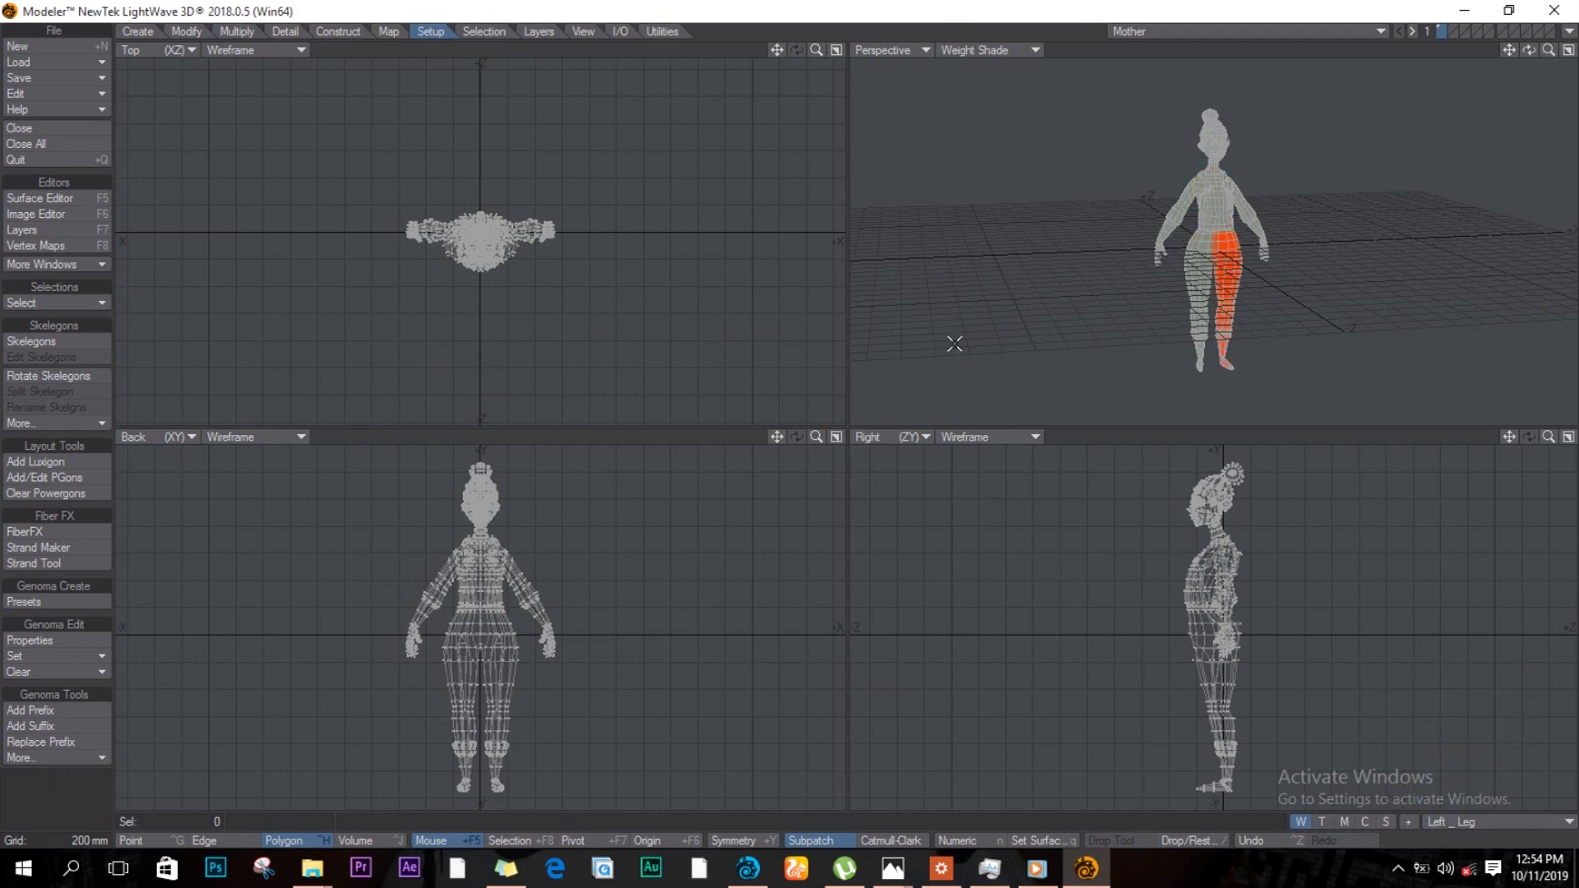
left_click_drag(490, 608, 719, 659, "ctrl+alt")
left_click_drag(1178, 712, 1170, 572, "alt")
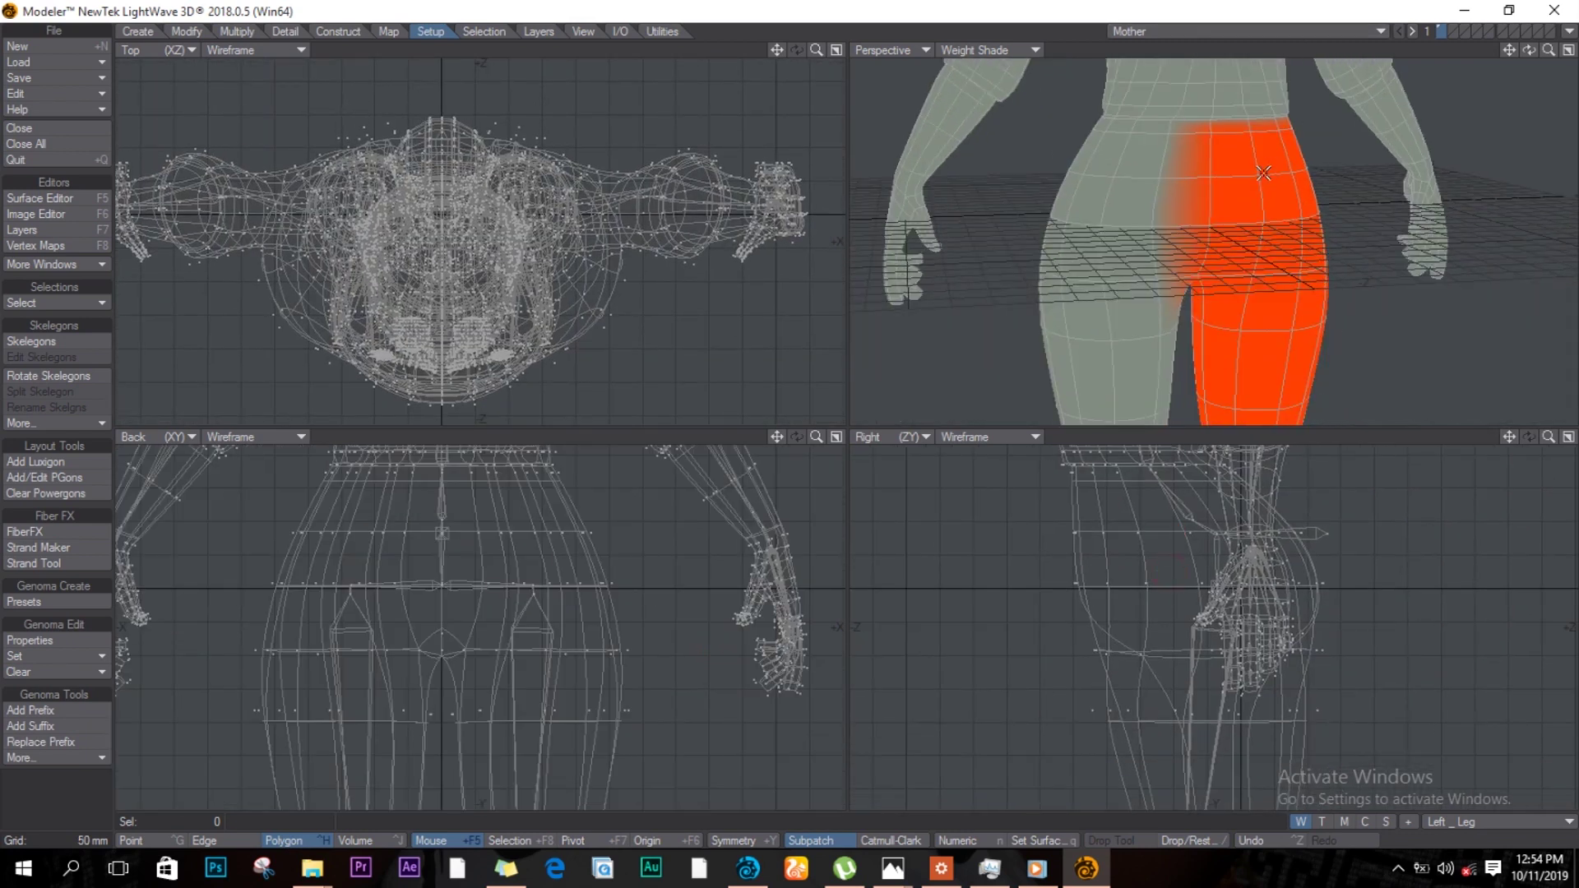
Step: Select the left-side hip polygons above the thigh and set their "Left _ Leg" map value to 0.0%
mouse_move(469, 620)
right_mouse_down()
mouse_move(663, 609)
mouse_move(625, 469)
mouse_move(422, 452)
mouse_move(363, 530)
mouse_move(473, 620)
right_mouse_up()
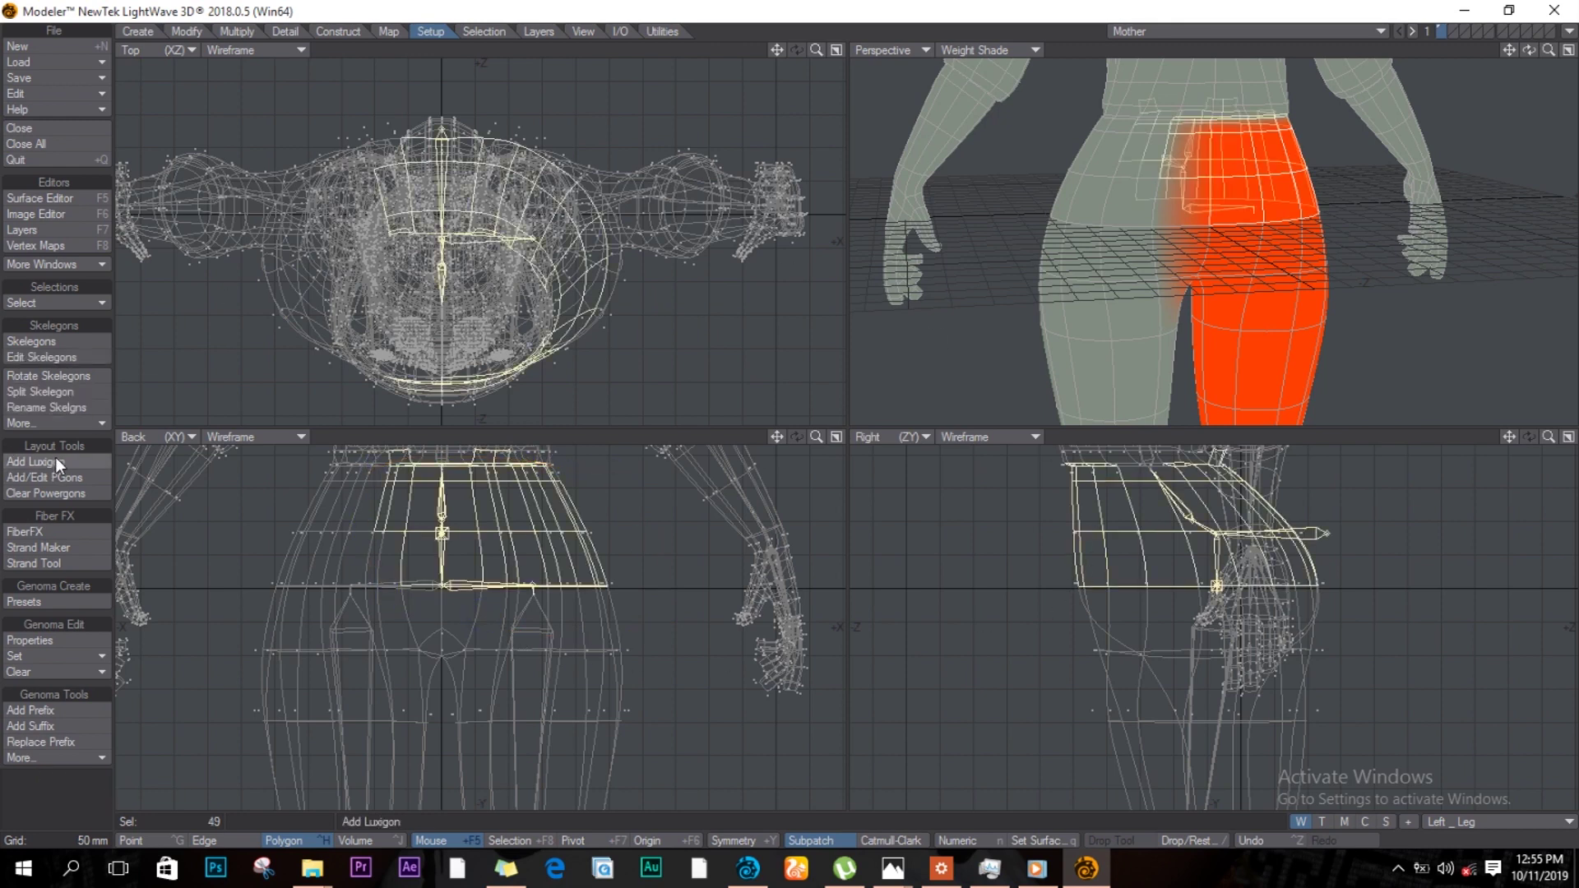
left_click(390, 32)
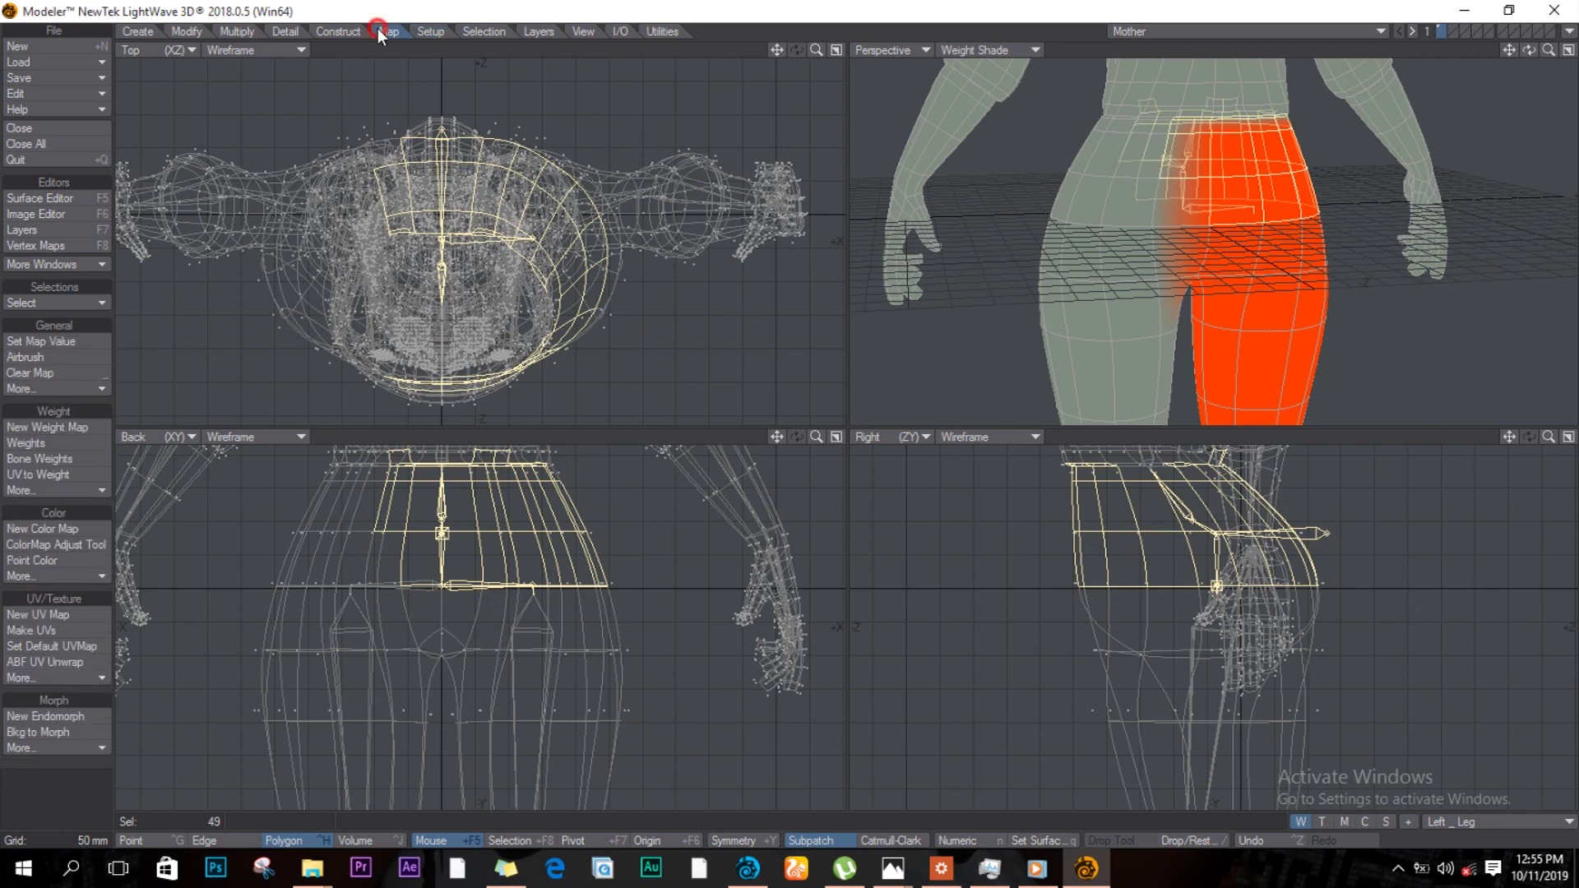
left_click(57, 343)
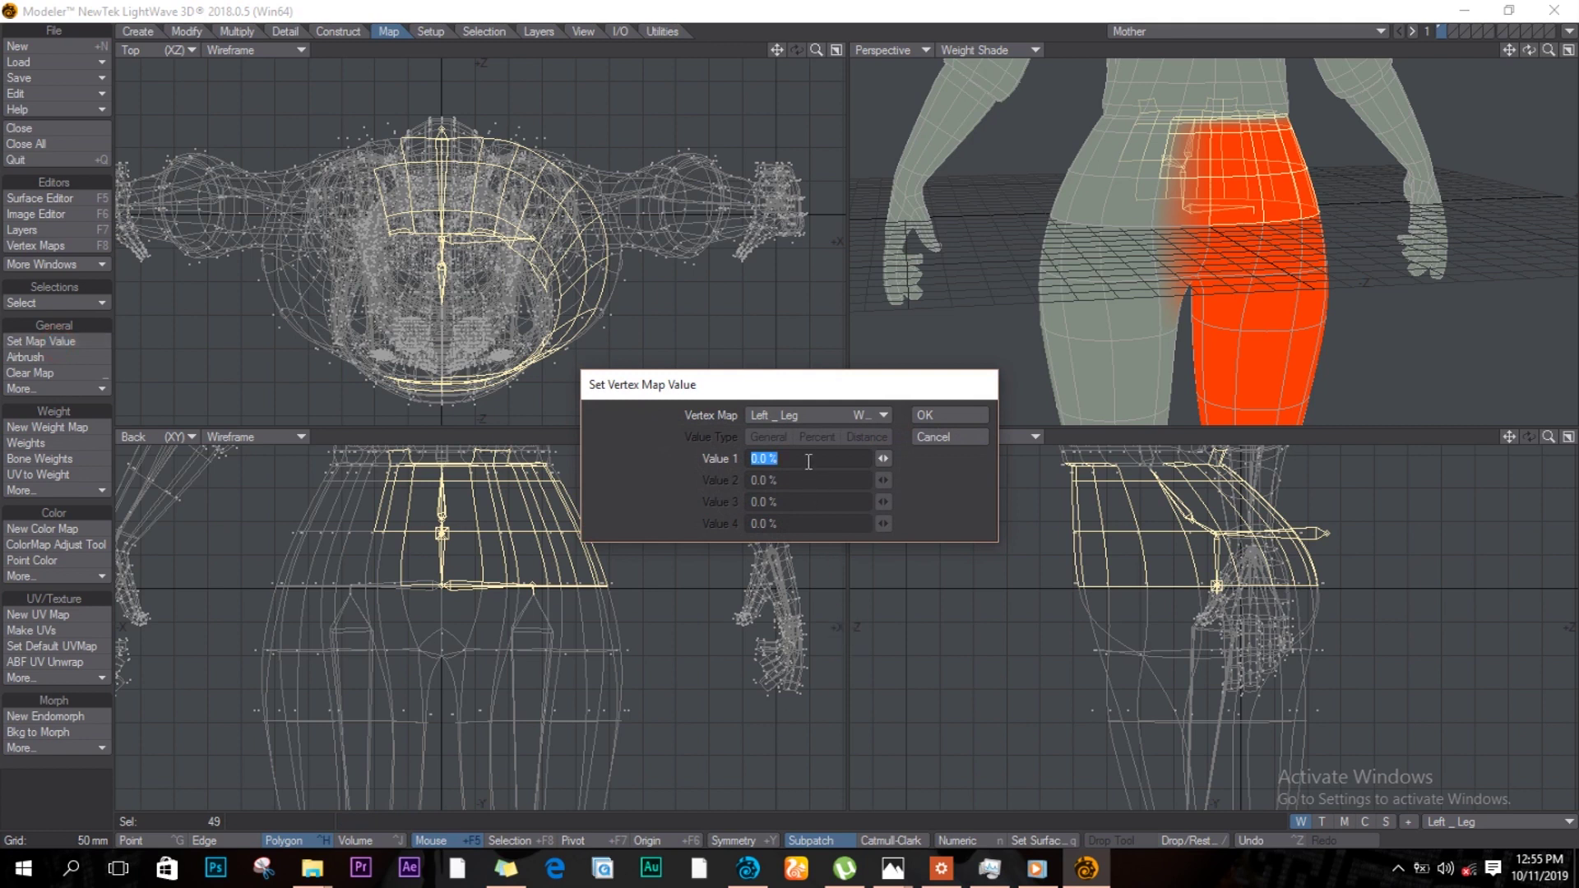
left_click(926, 415)
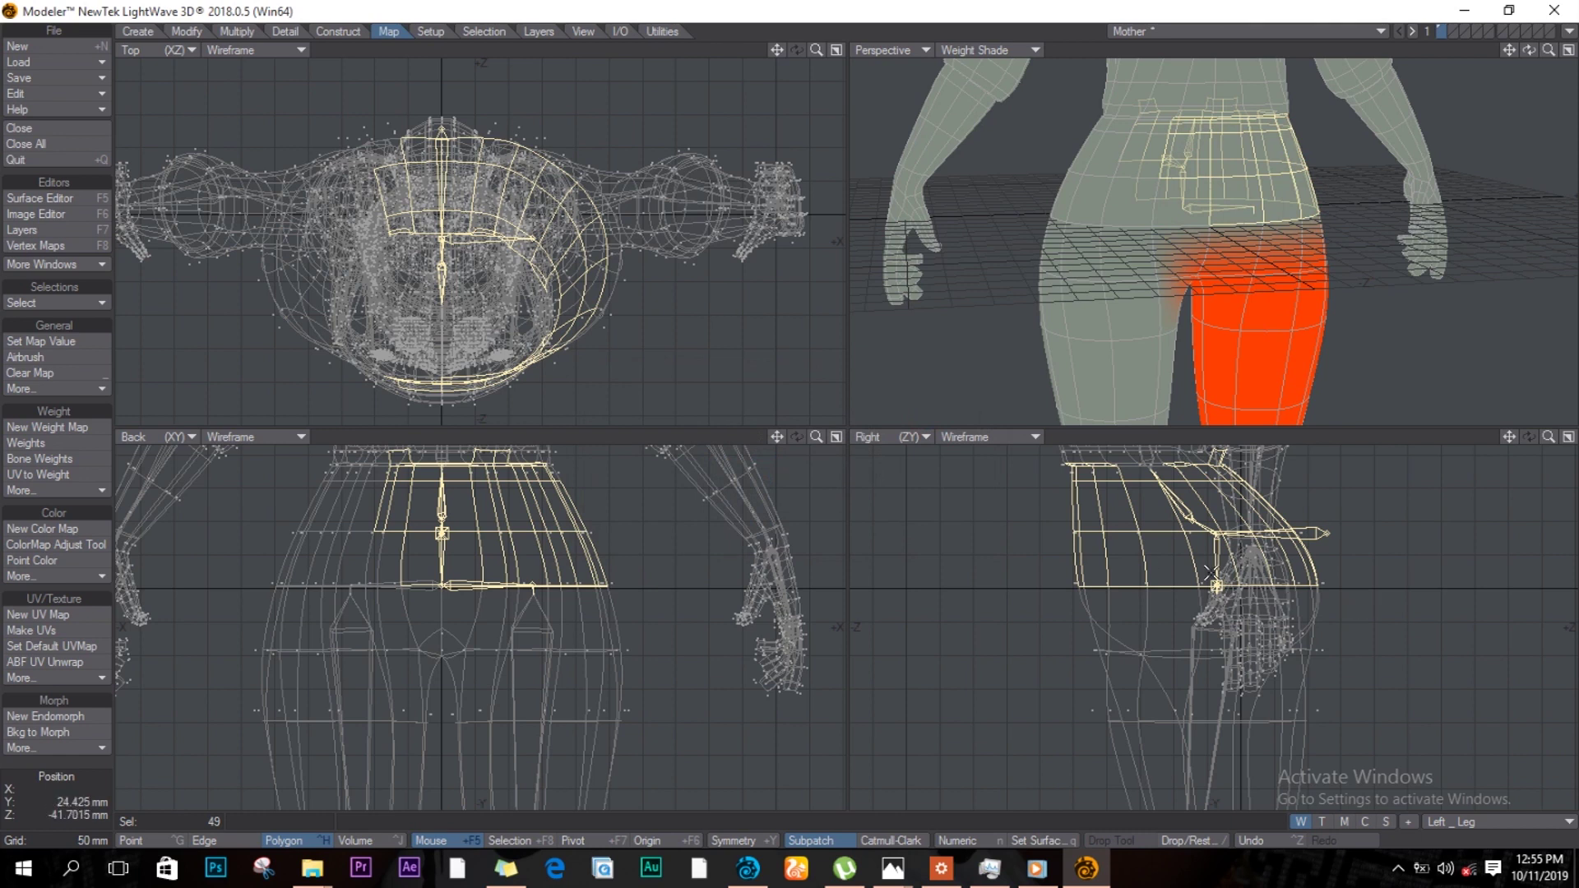
Step: Select all polygons around the hips and waist above the thighs and set their "Right _ Leg" map value to 0.0%
key("/")
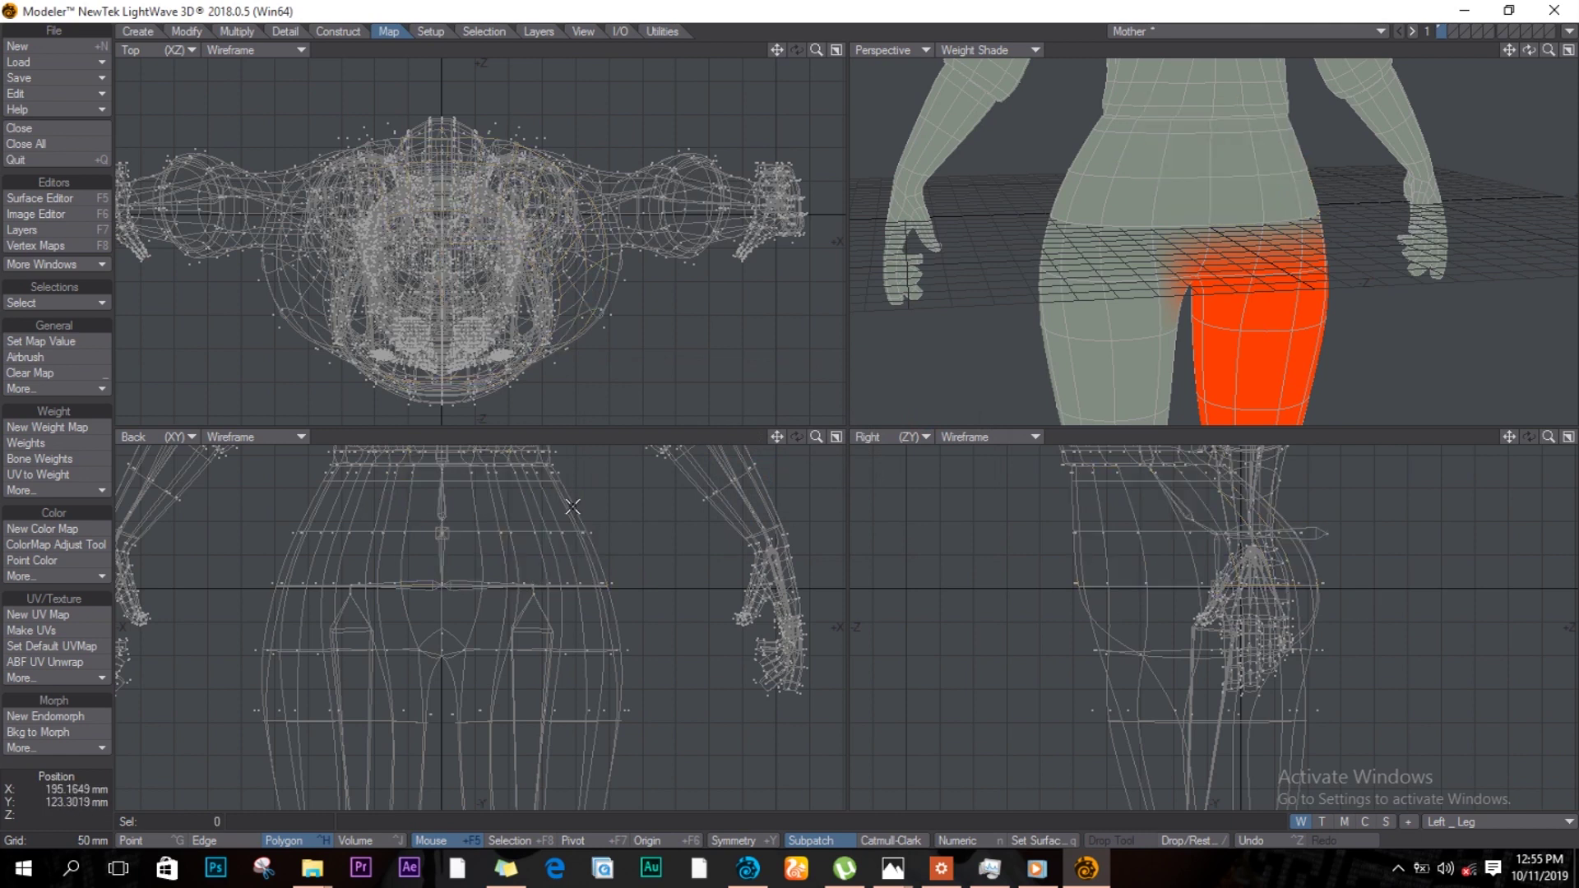
mouse_move(581, 452)
right_mouse_down()
mouse_move(631, 564)
mouse_move(586, 615)
mouse_move(303, 635)
mouse_move(254, 504)
mouse_move(306, 450)
right_mouse_up()
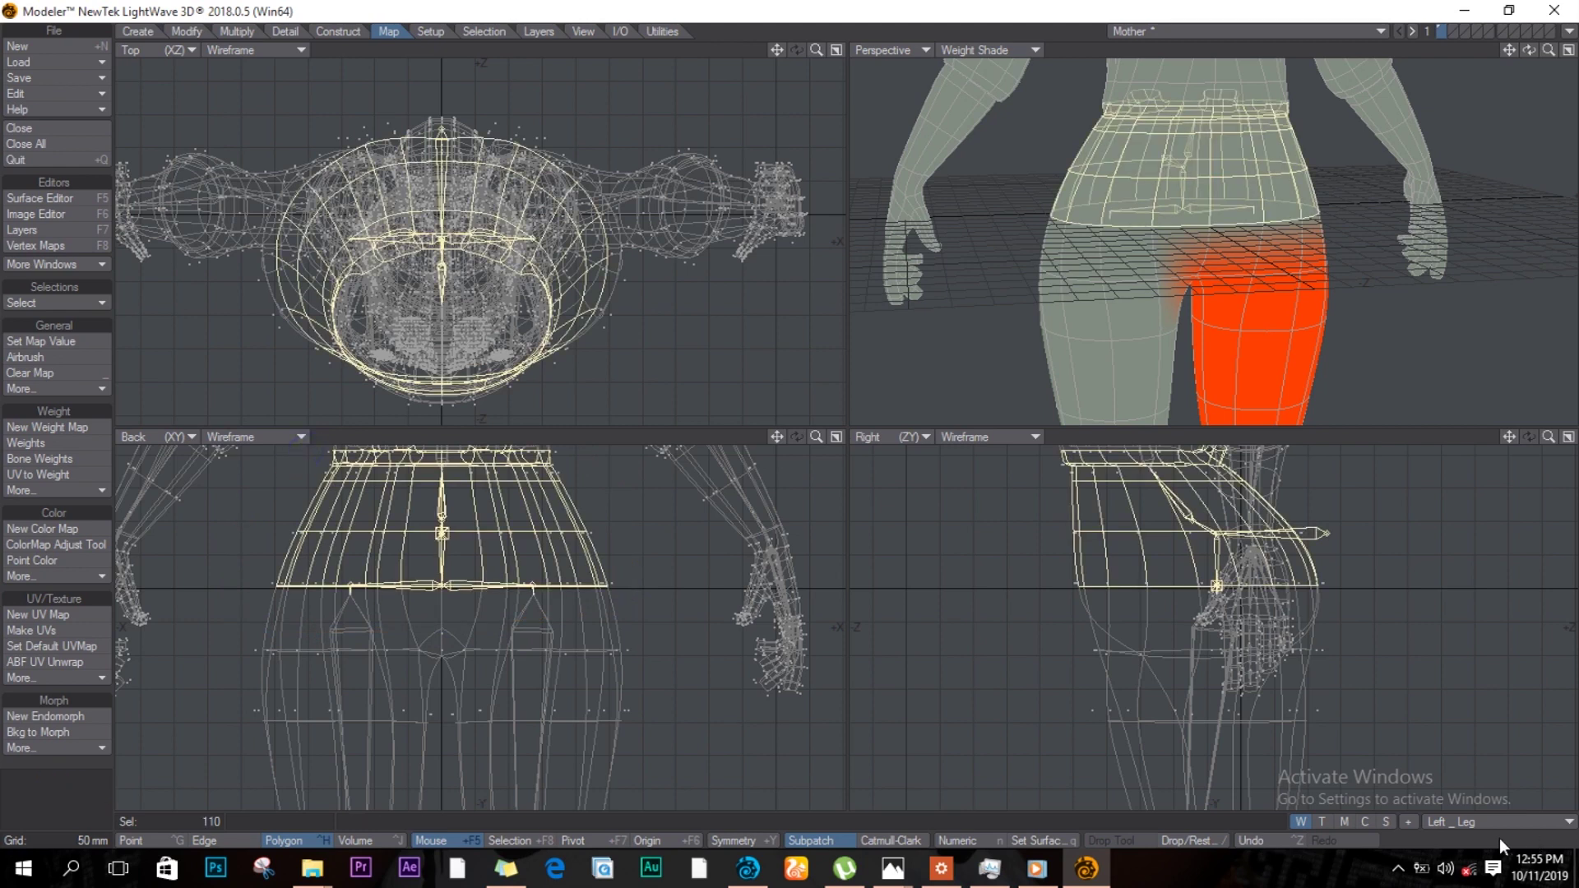
left_click(1474, 822)
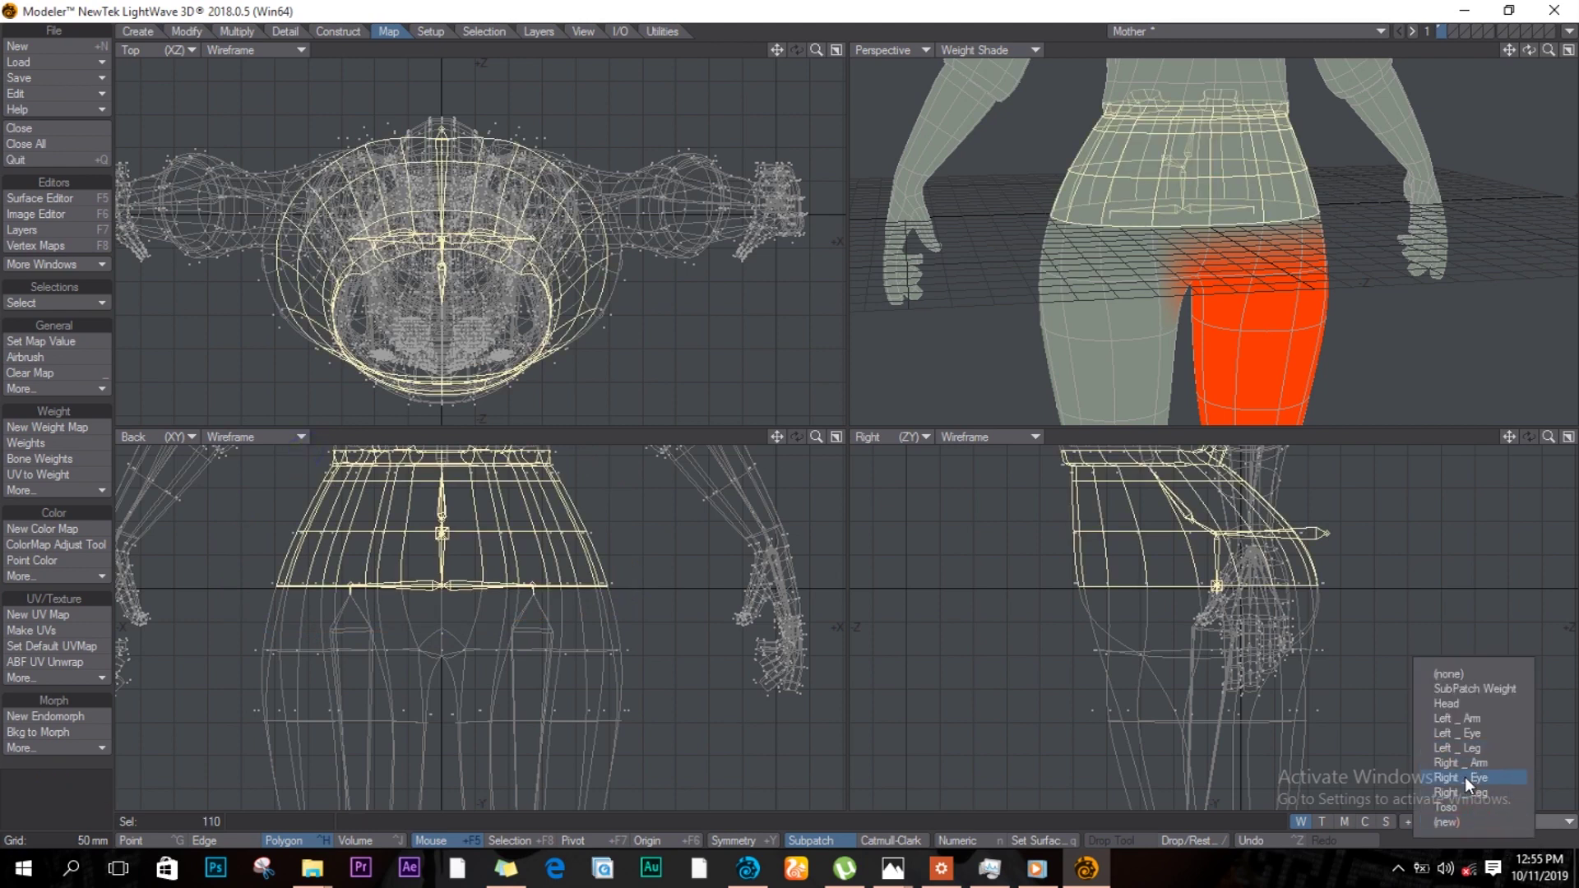
left_click(1464, 791)
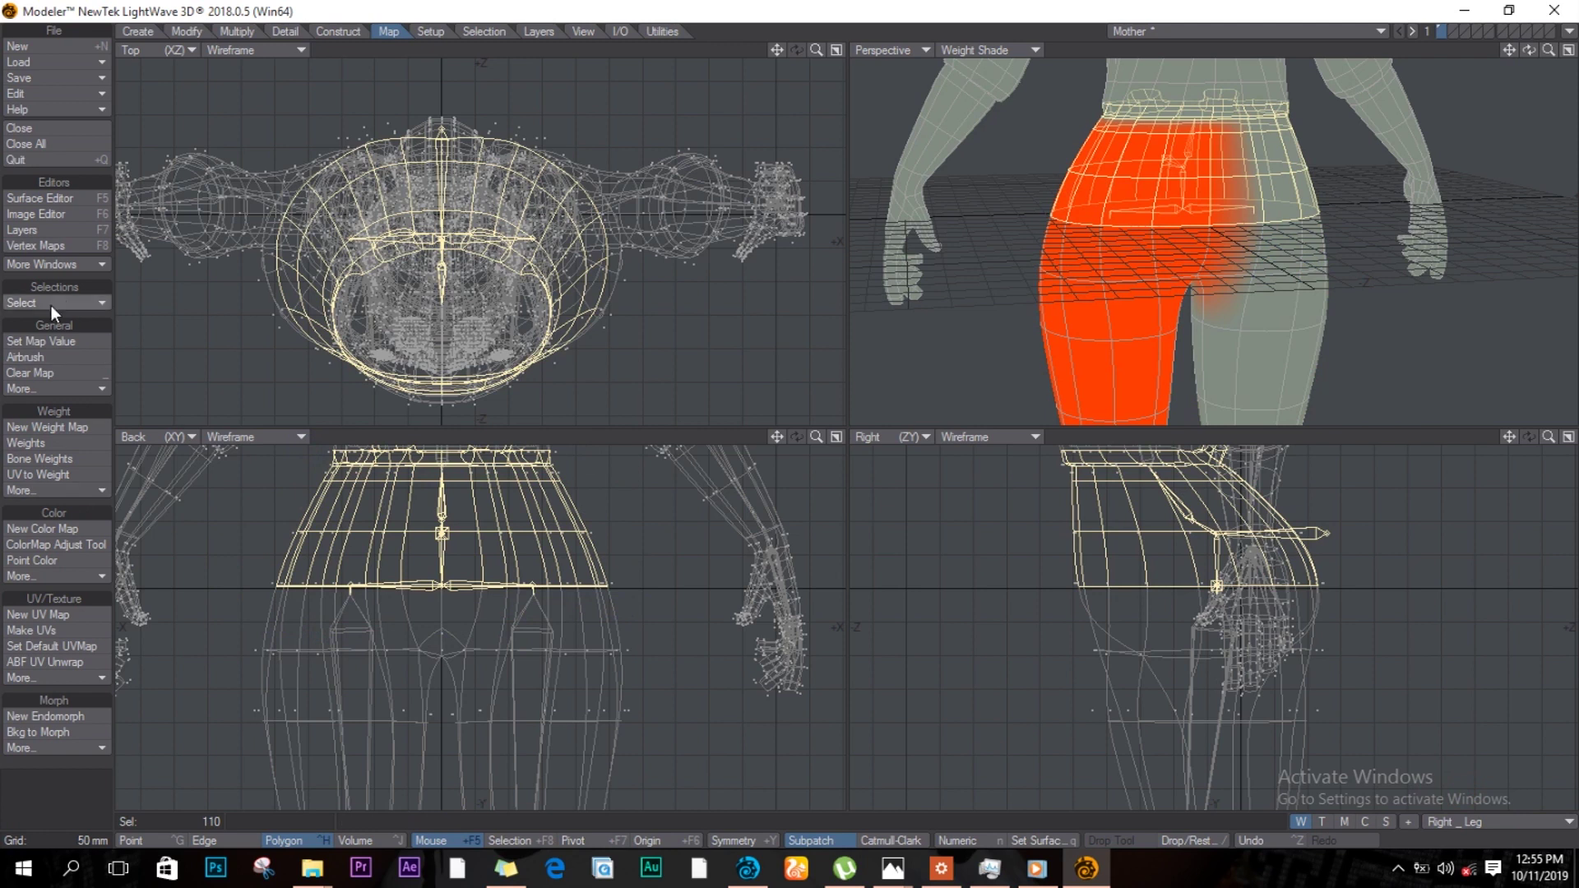
left_click(44, 341)
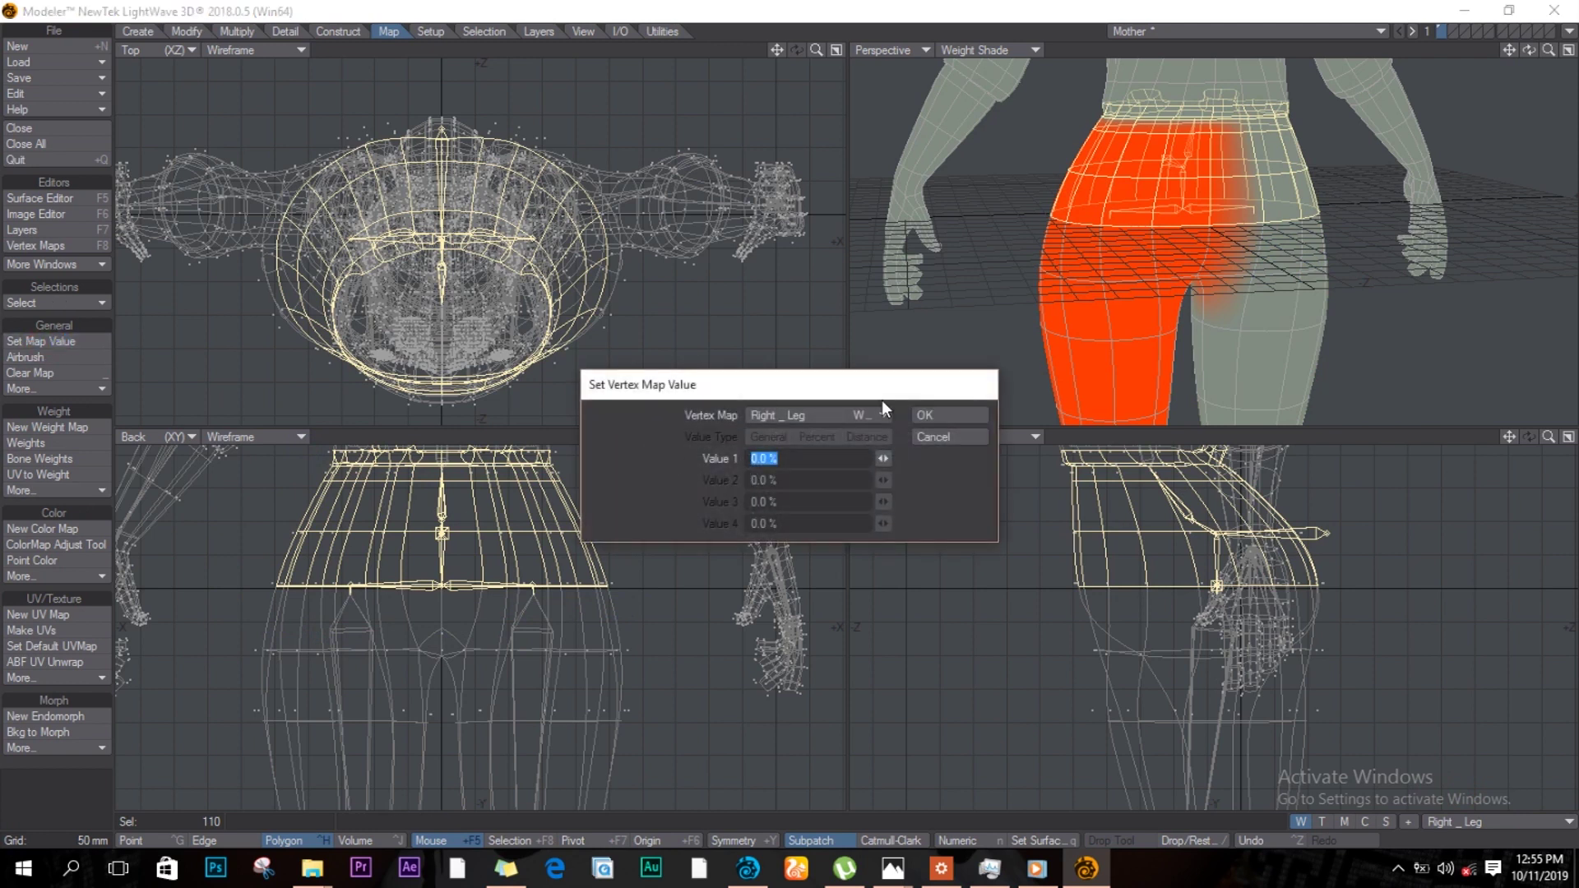
left_click(938, 418)
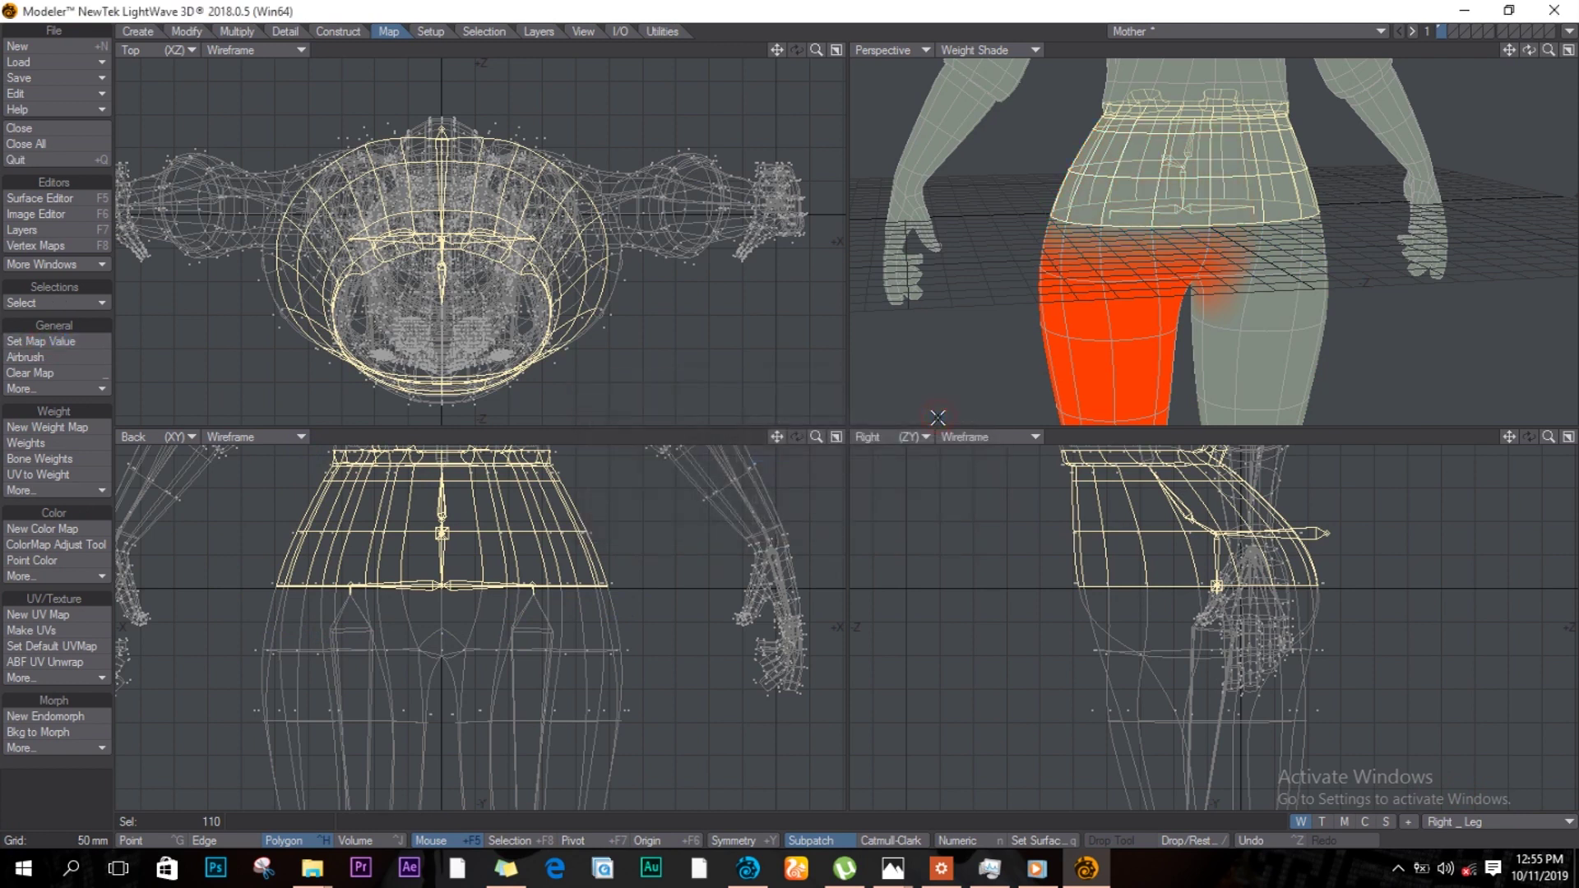
Step: Set the "Toso" weight map value of the selected hip polygons to 100% and clear the selection
left_click(1462, 828)
left_click(1459, 809)
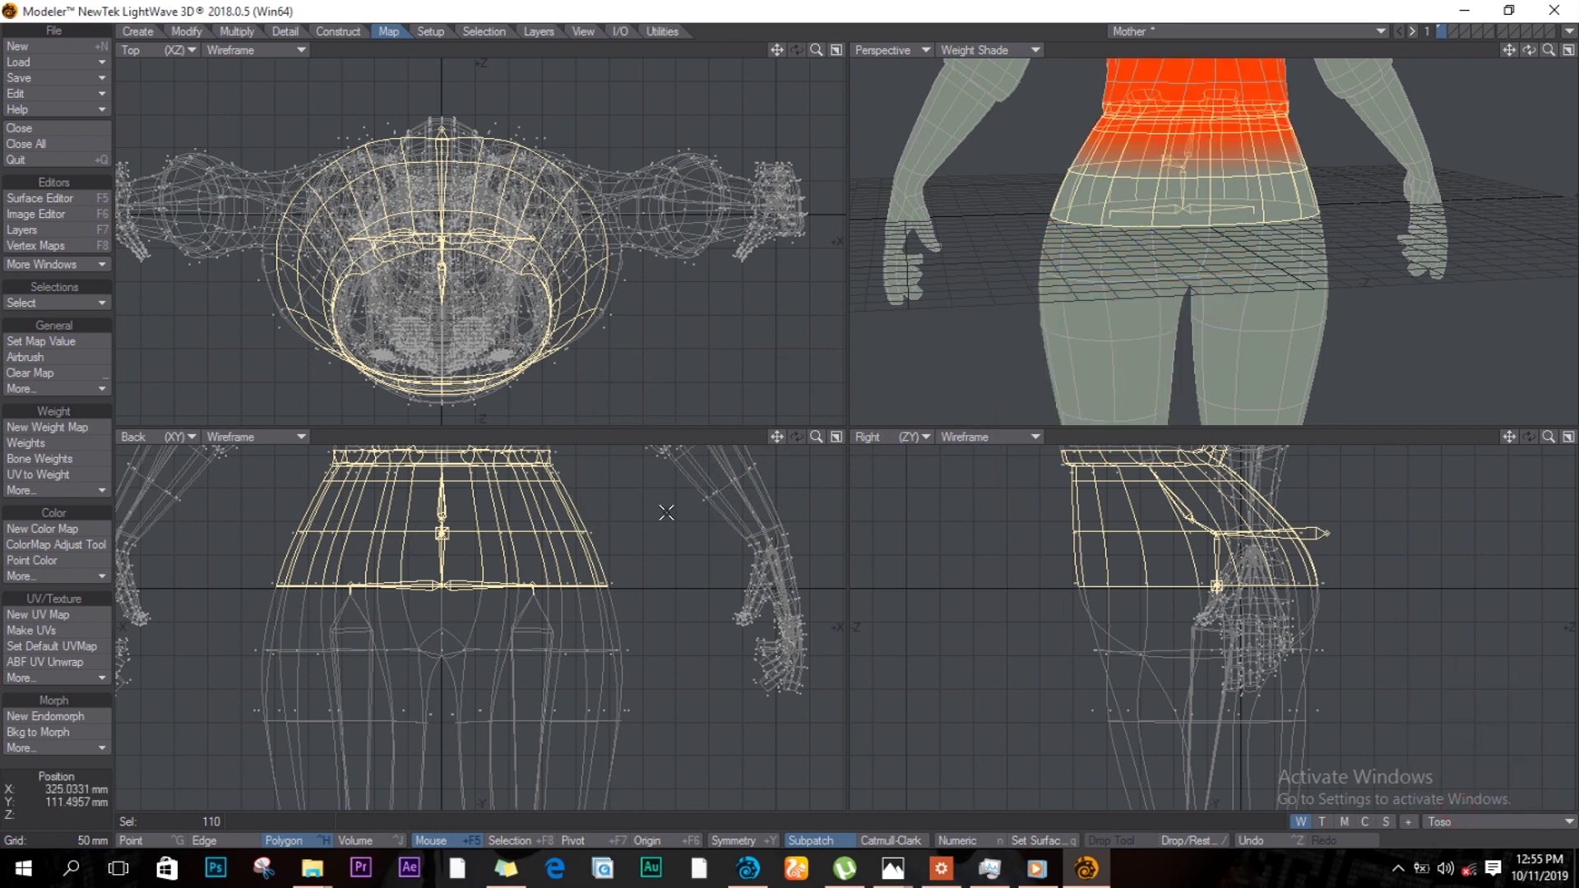
left_click(76, 343)
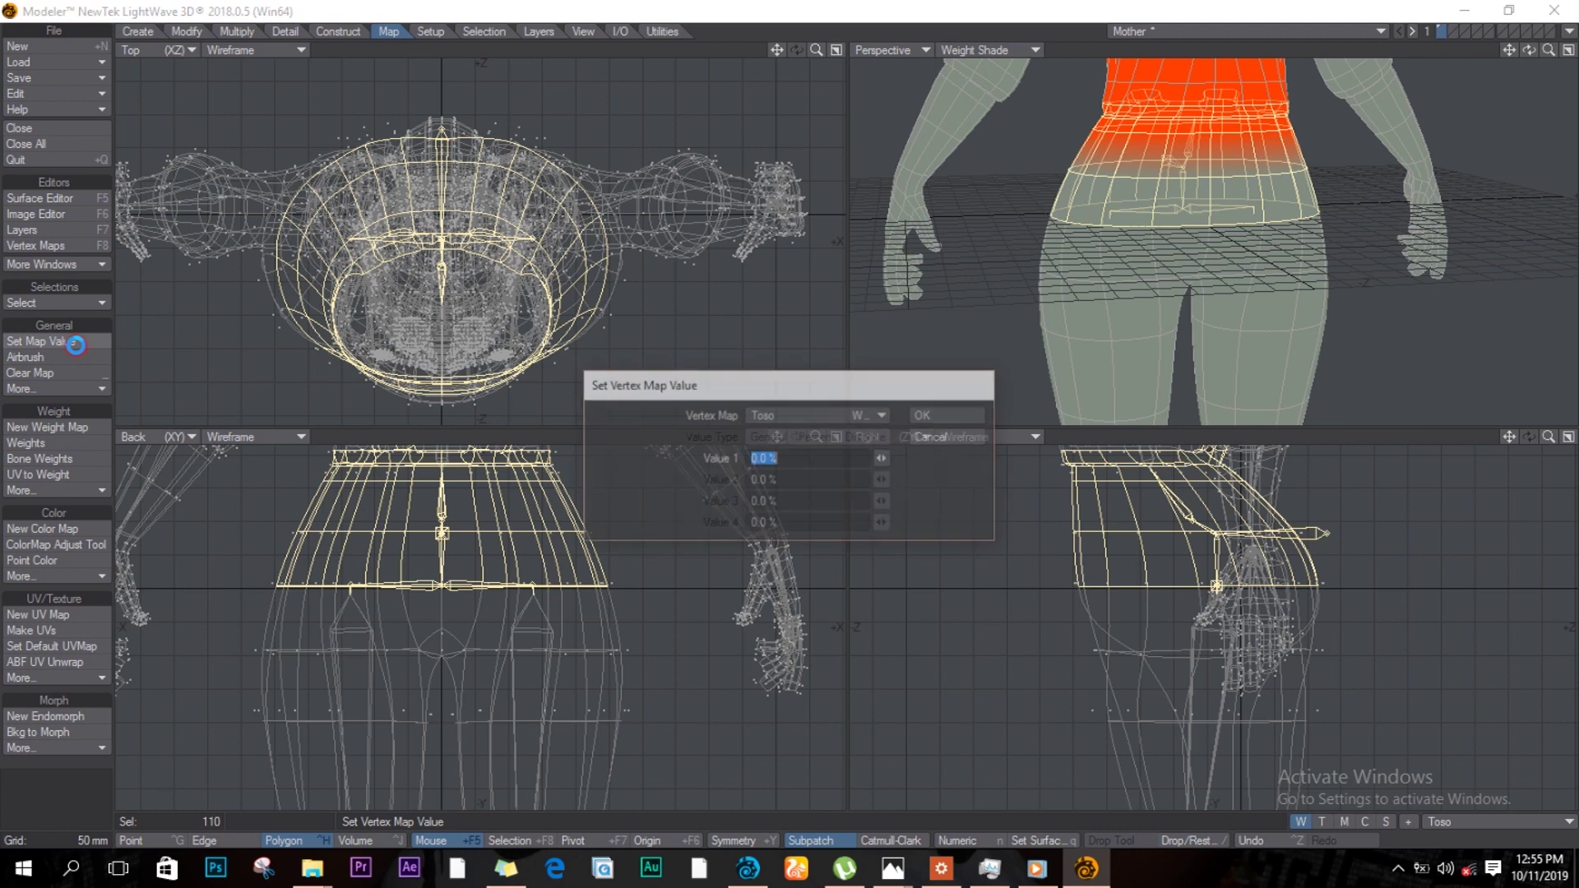
type("100")
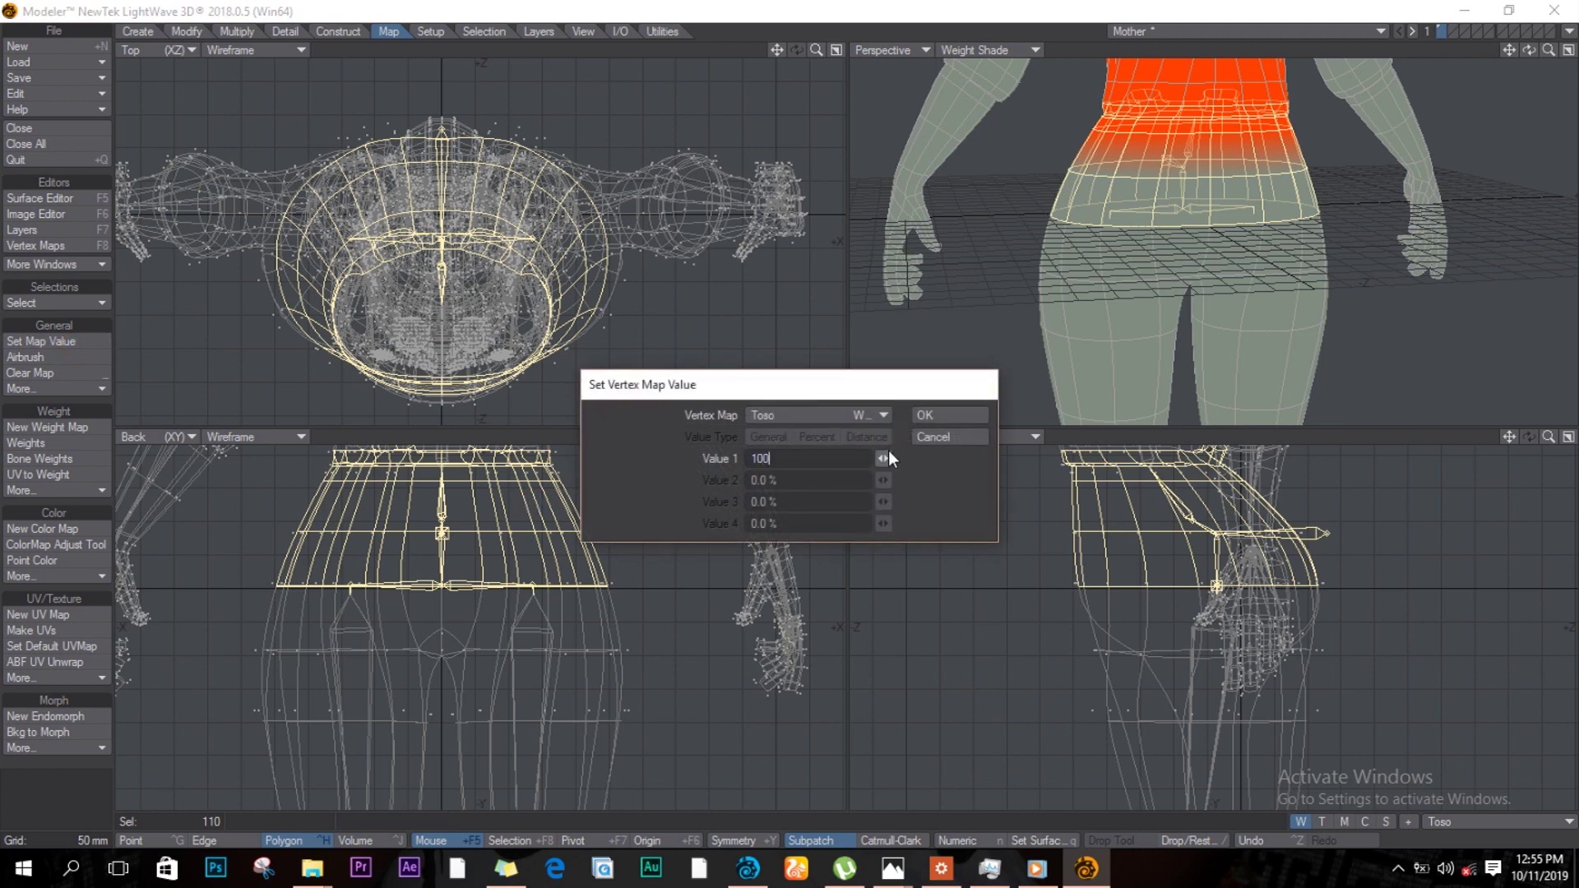
left_click(960, 413)
key("slash")
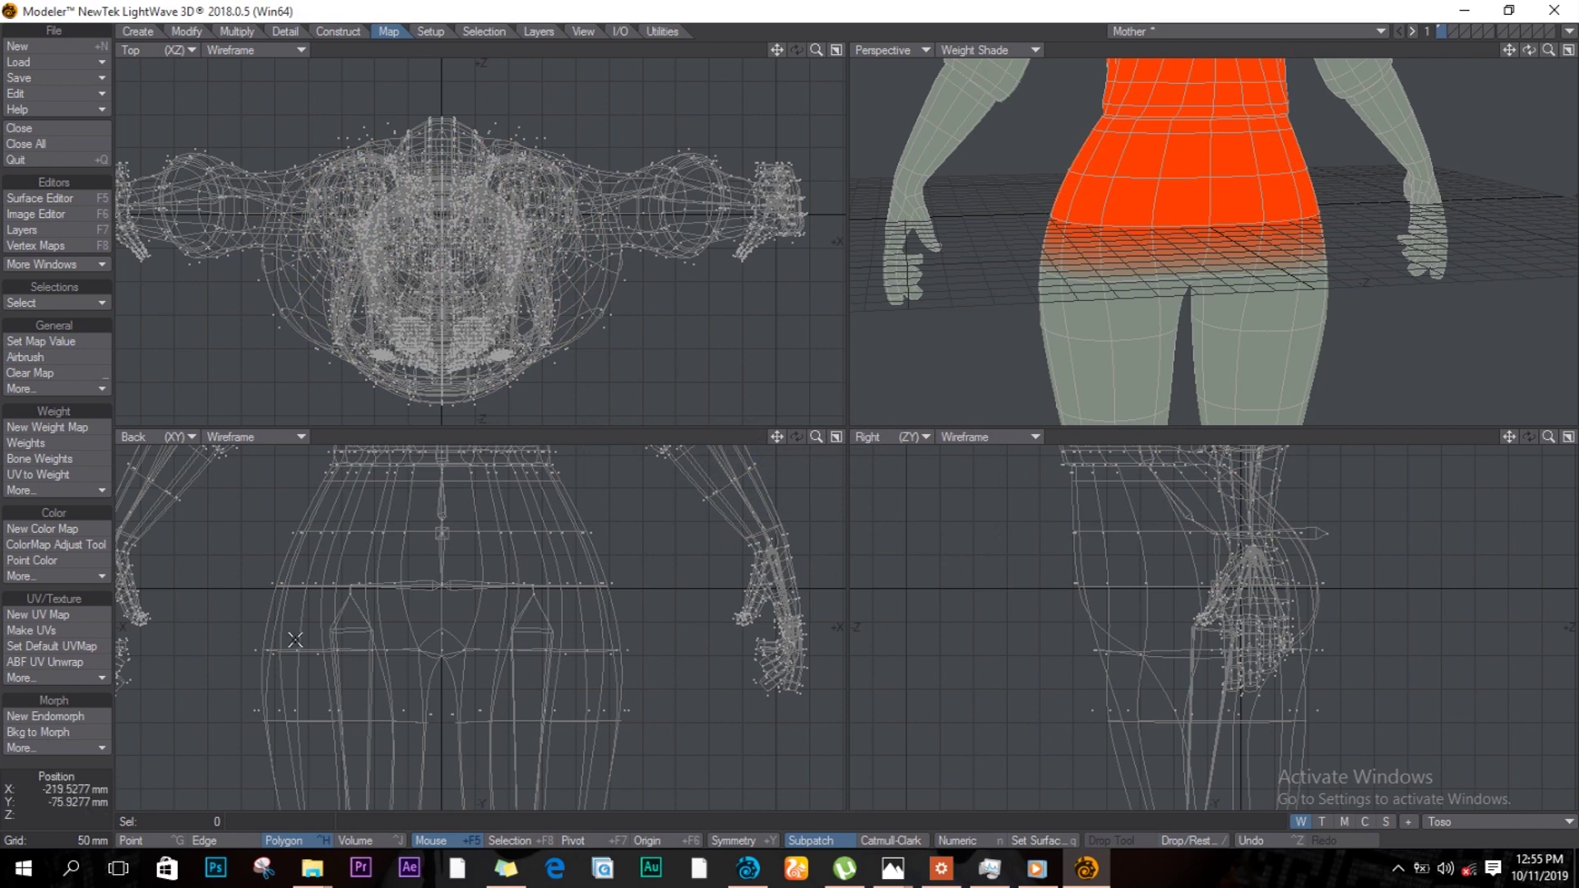
Step: Save the Mother object and send it to Layout
key("s")
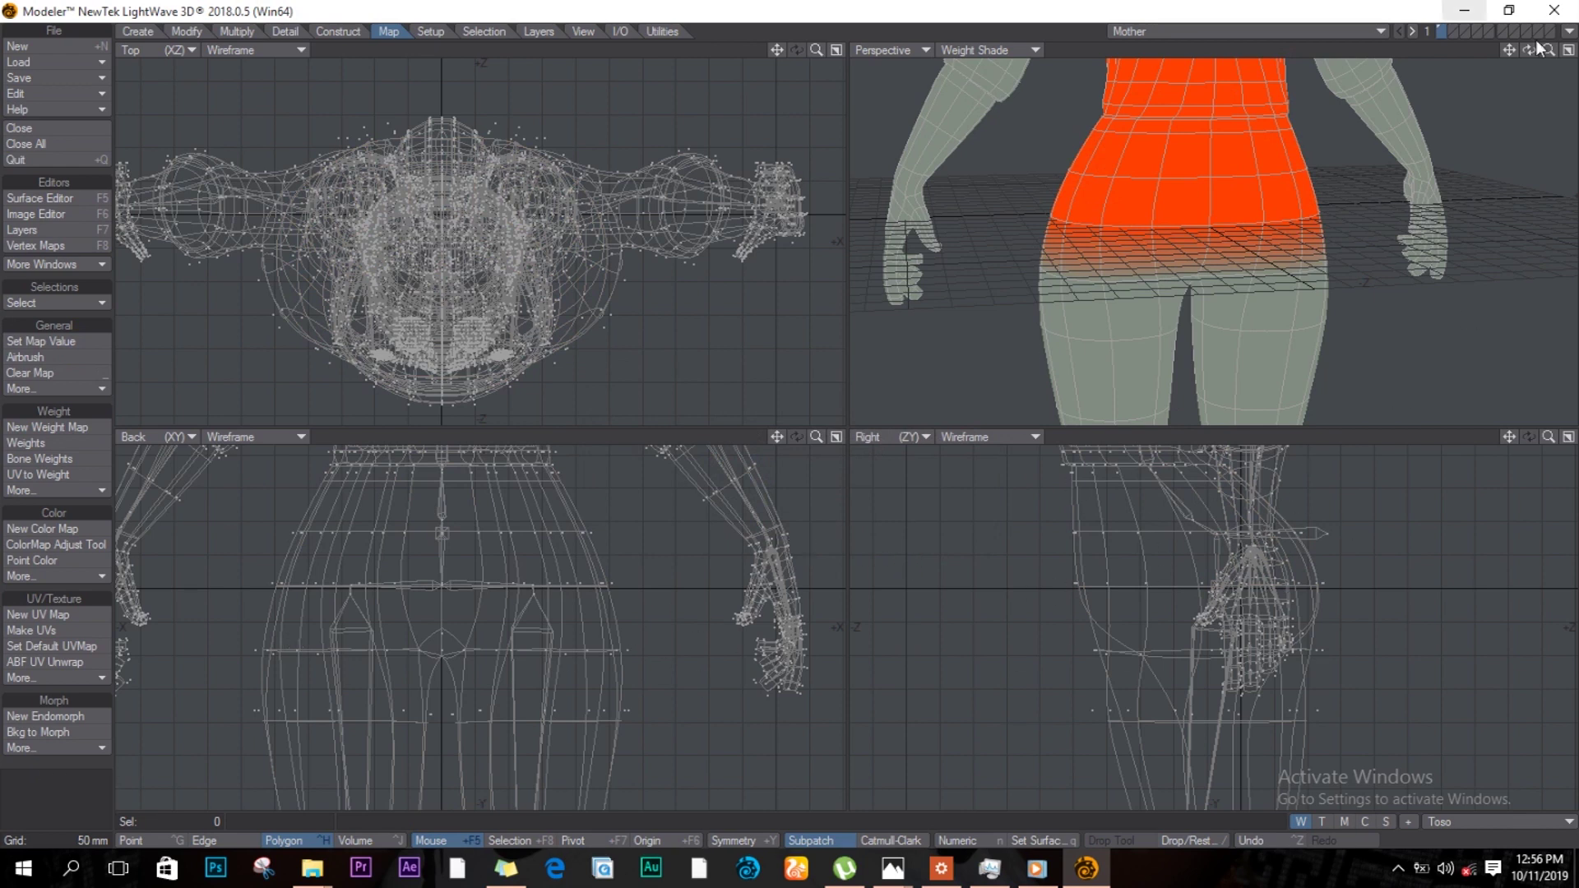
left_click(1572, 33)
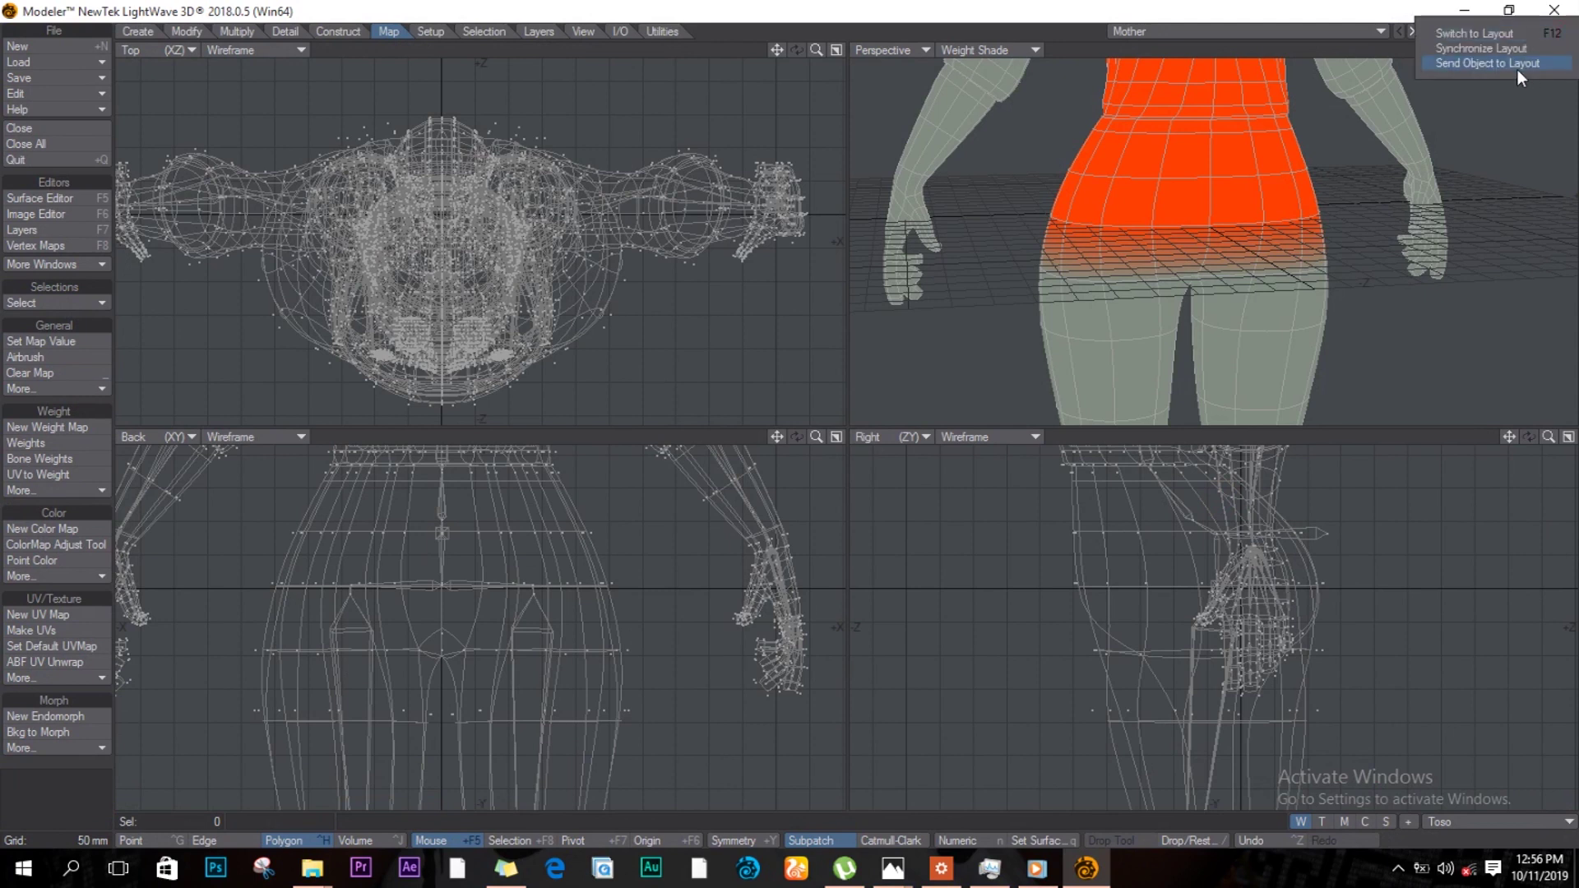
left_click(1518, 69)
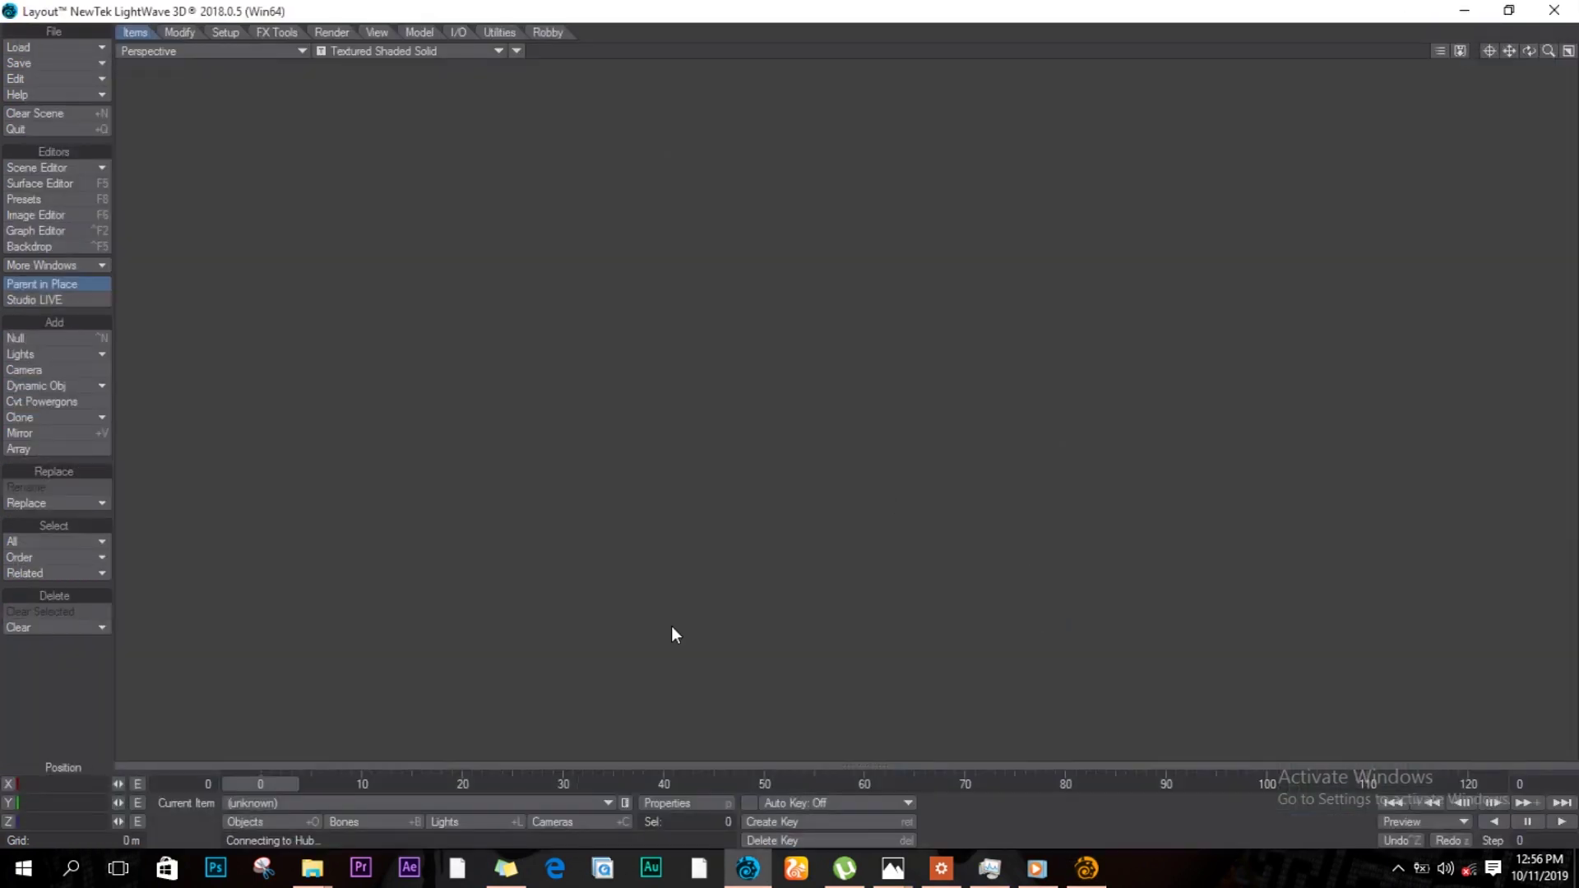
Step: Convert the Mother object's skelegons into bones and raise the character 1.1032 m on Y so it stands on the grid
left_click(235, 33)
left_click(62, 443)
left_click(92, 458)
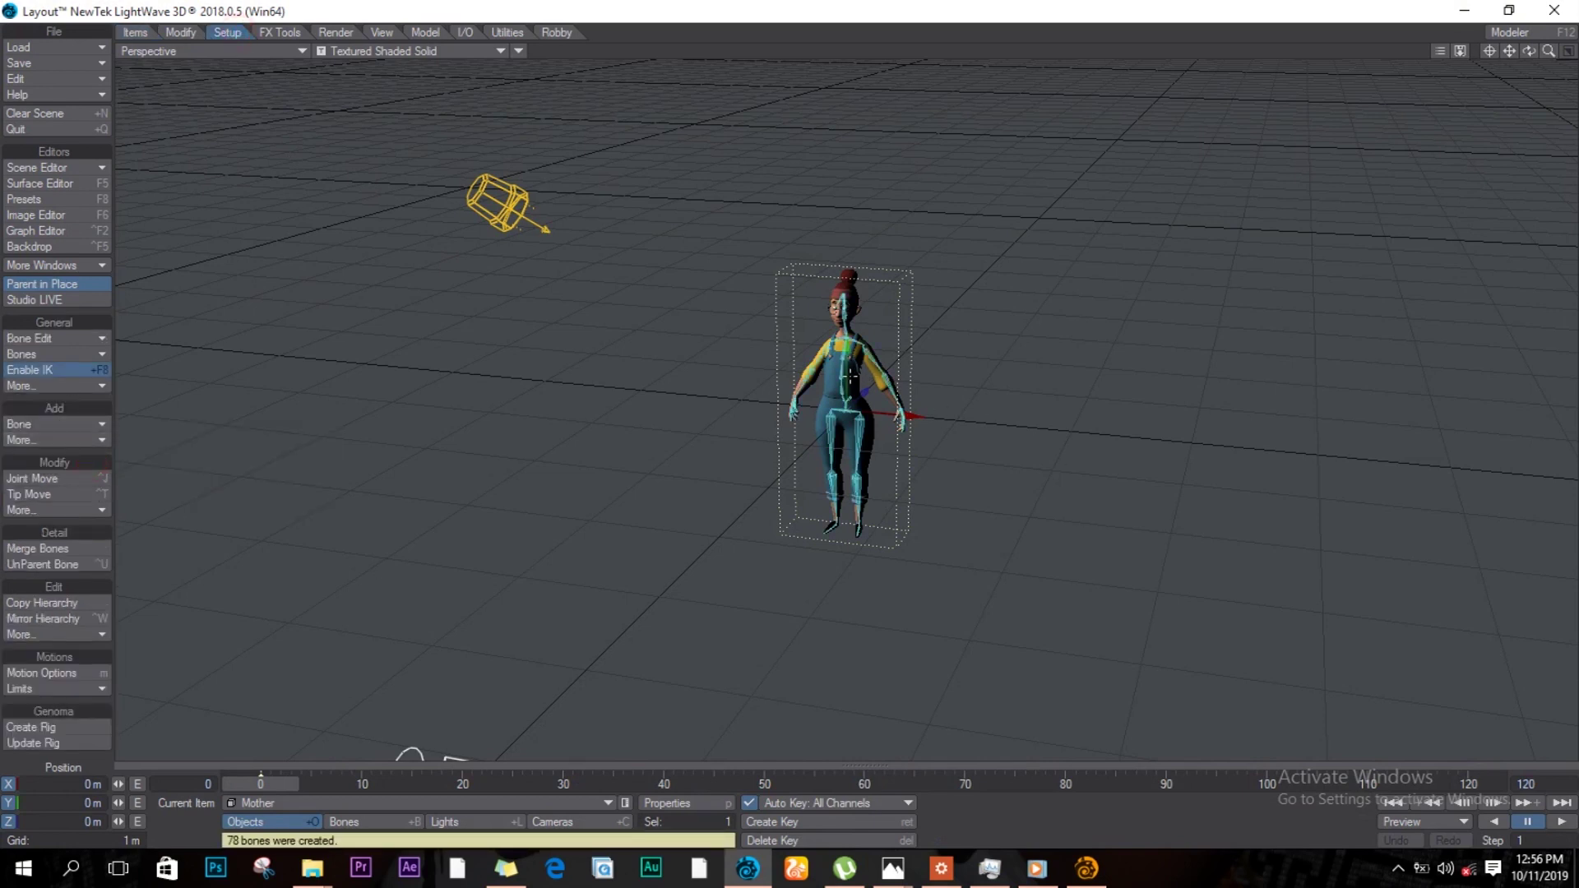
left_click_drag(851, 376, 853, 328)
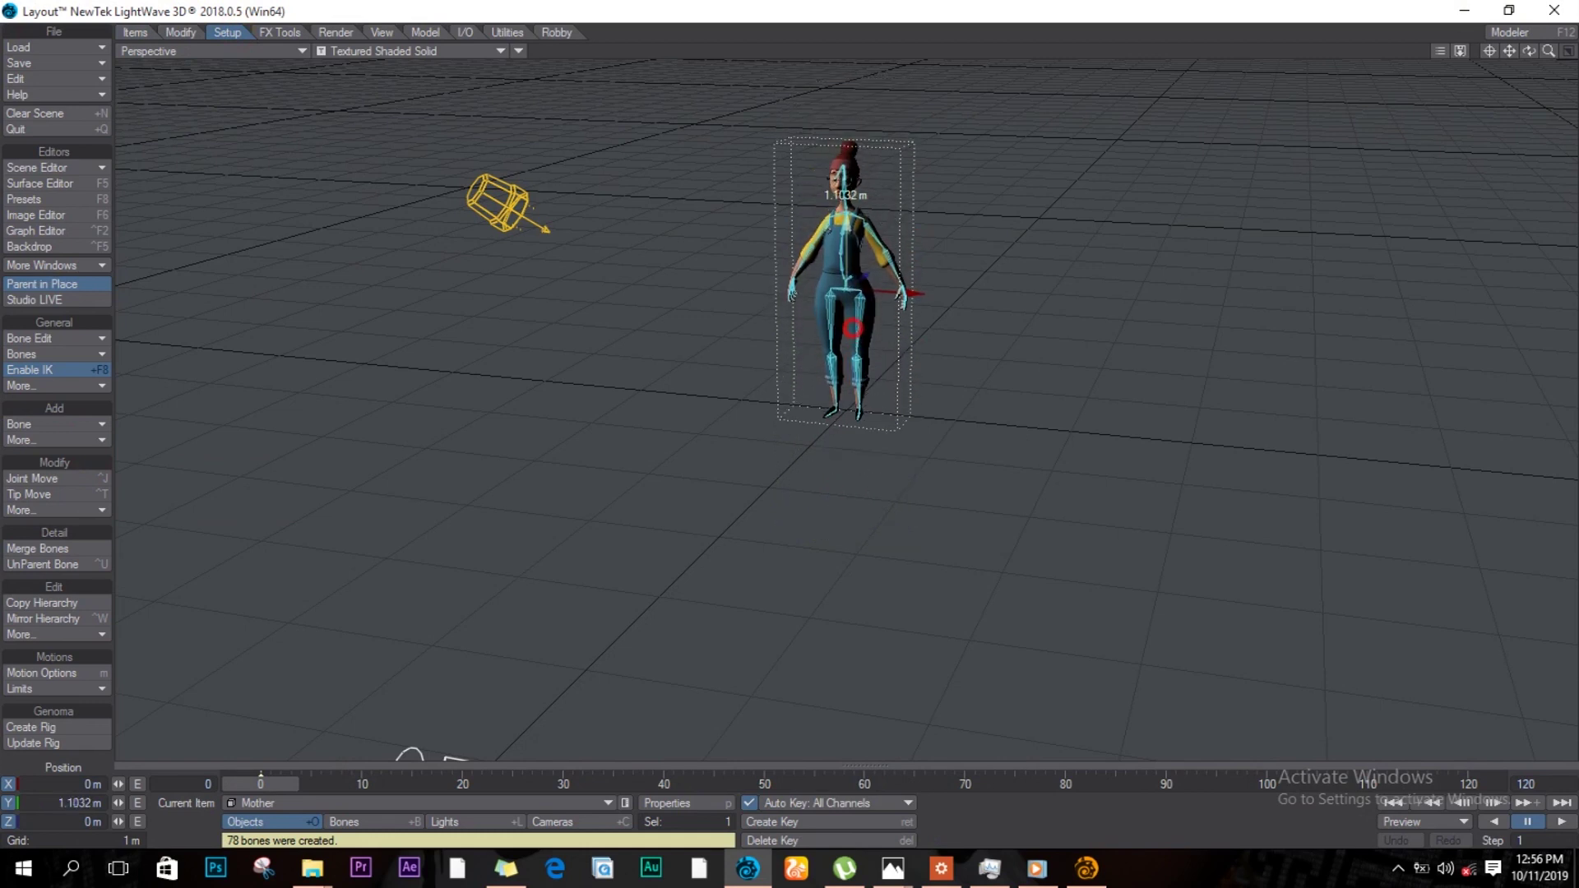
Step: Test the hip deformation by rotating the character's left thigh bone, and undo the test rotation
left_click_drag(850, 504, 947, 408, "ctrl+alt")
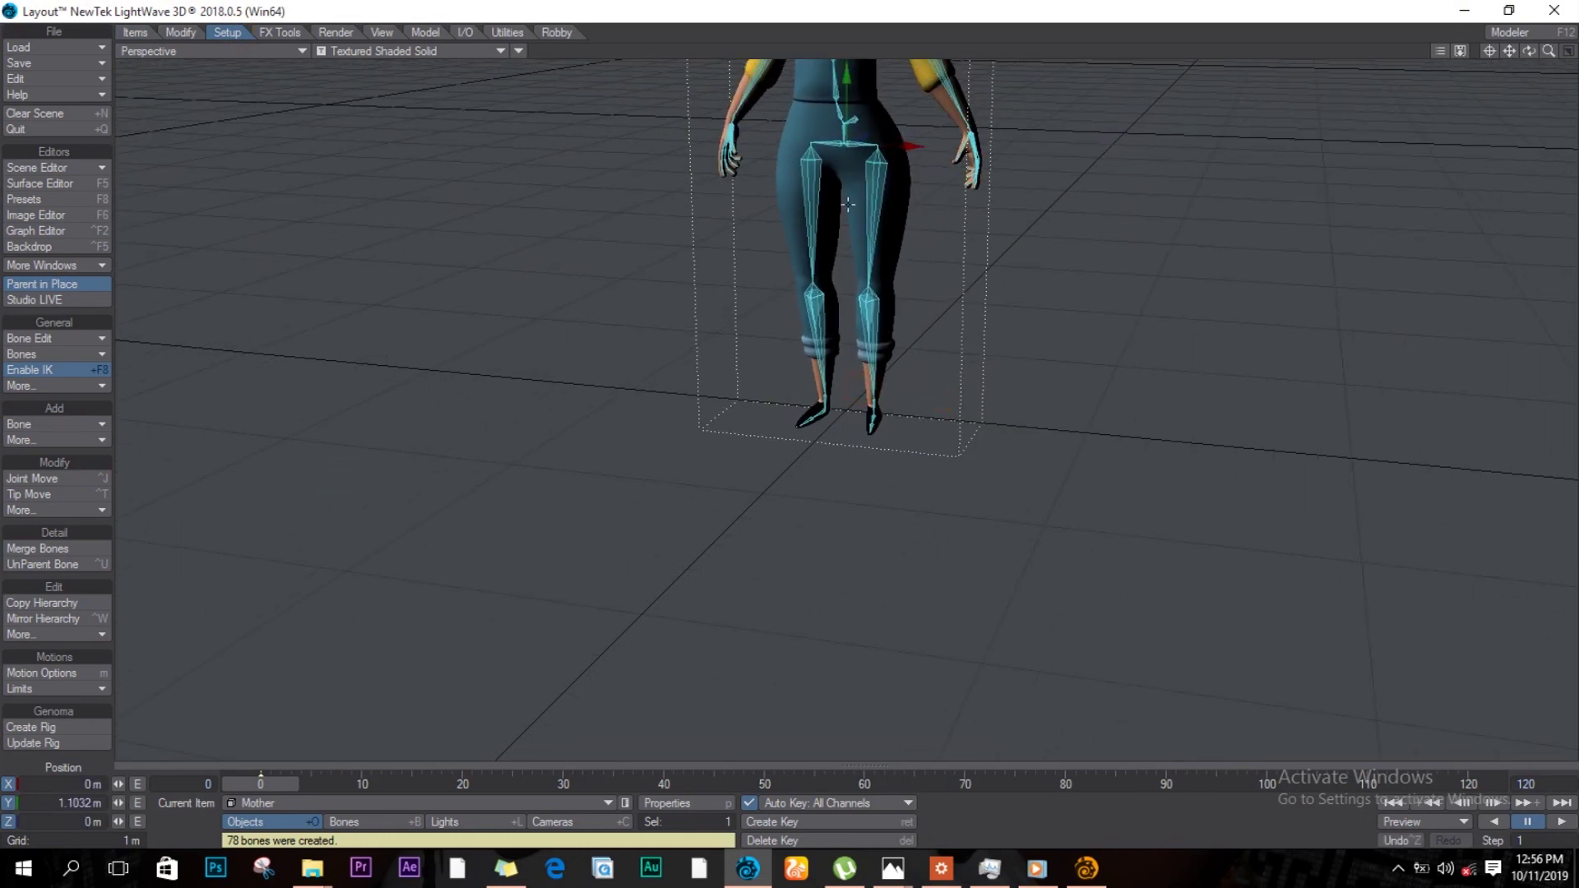
left_click(873, 160)
key("y")
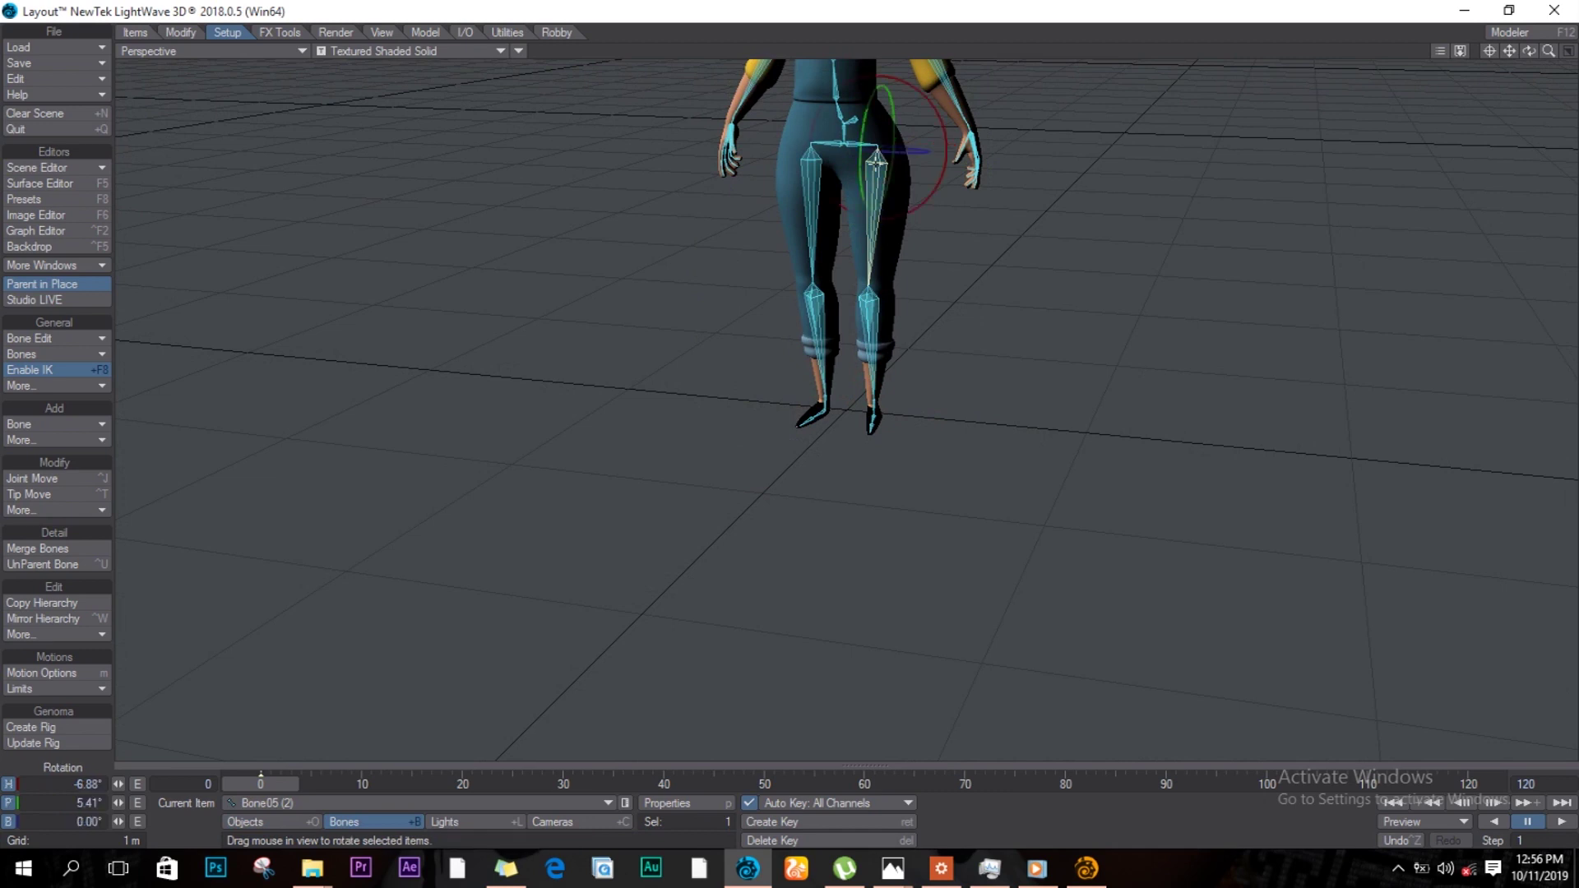
left_click_drag(877, 163, 899, 117)
key("ctrl+z")
Step: Frame the whole character and save the scene as "Mother Default" in the scenes folder
left_click(1491, 52)
left_click_drag(1150, 244, 1171, 282, "ctrl+alt")
left_click(1489, 52)
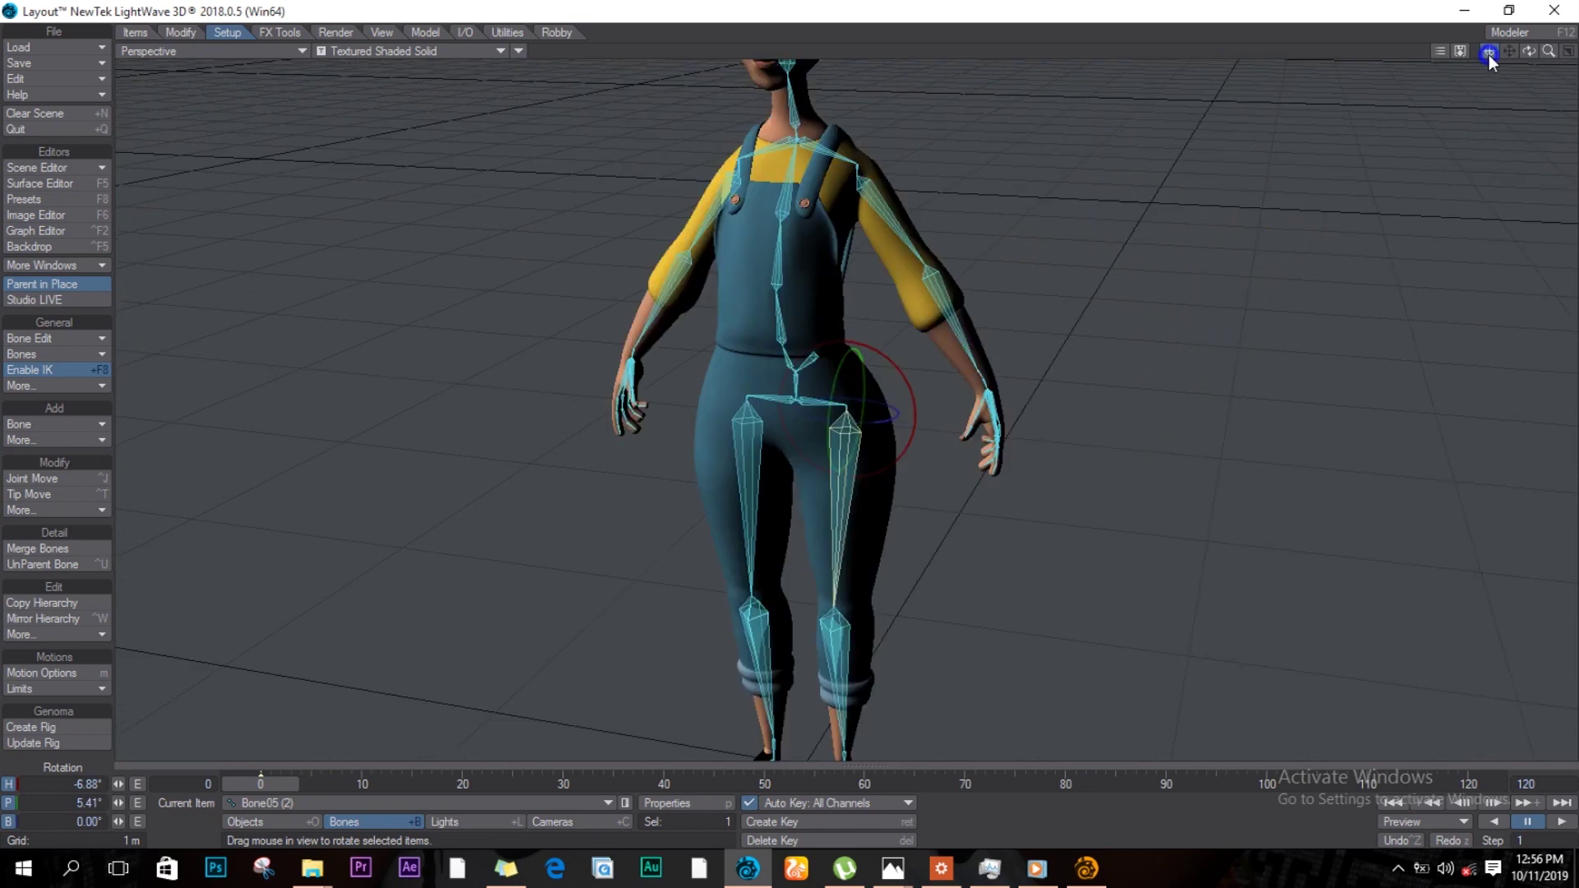
left_click_drag(1547, 52, 496, 170)
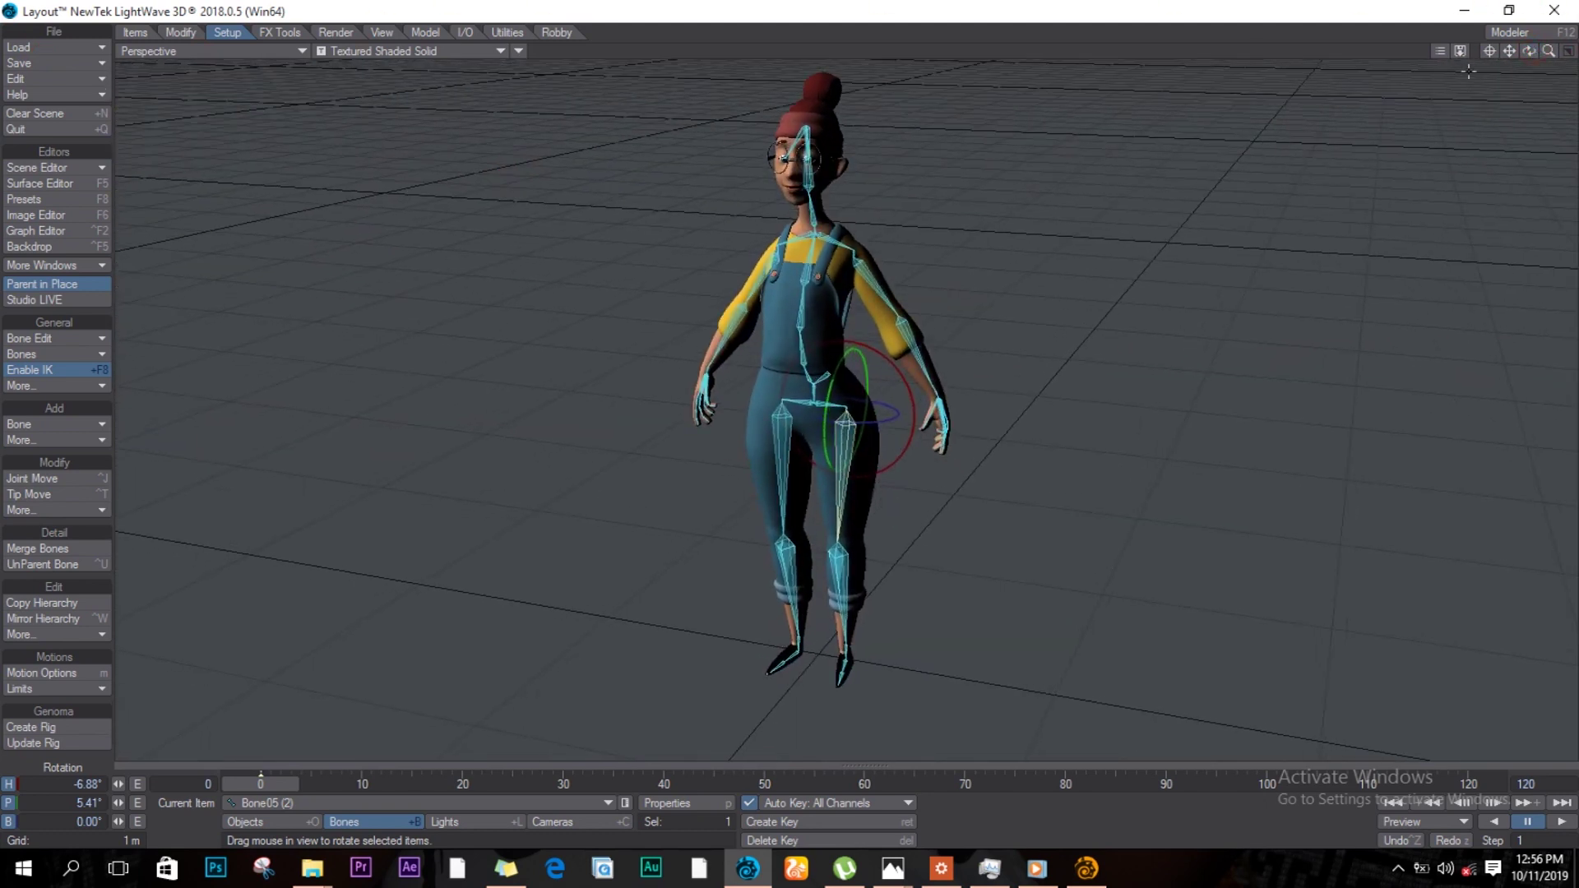
key("shift+s")
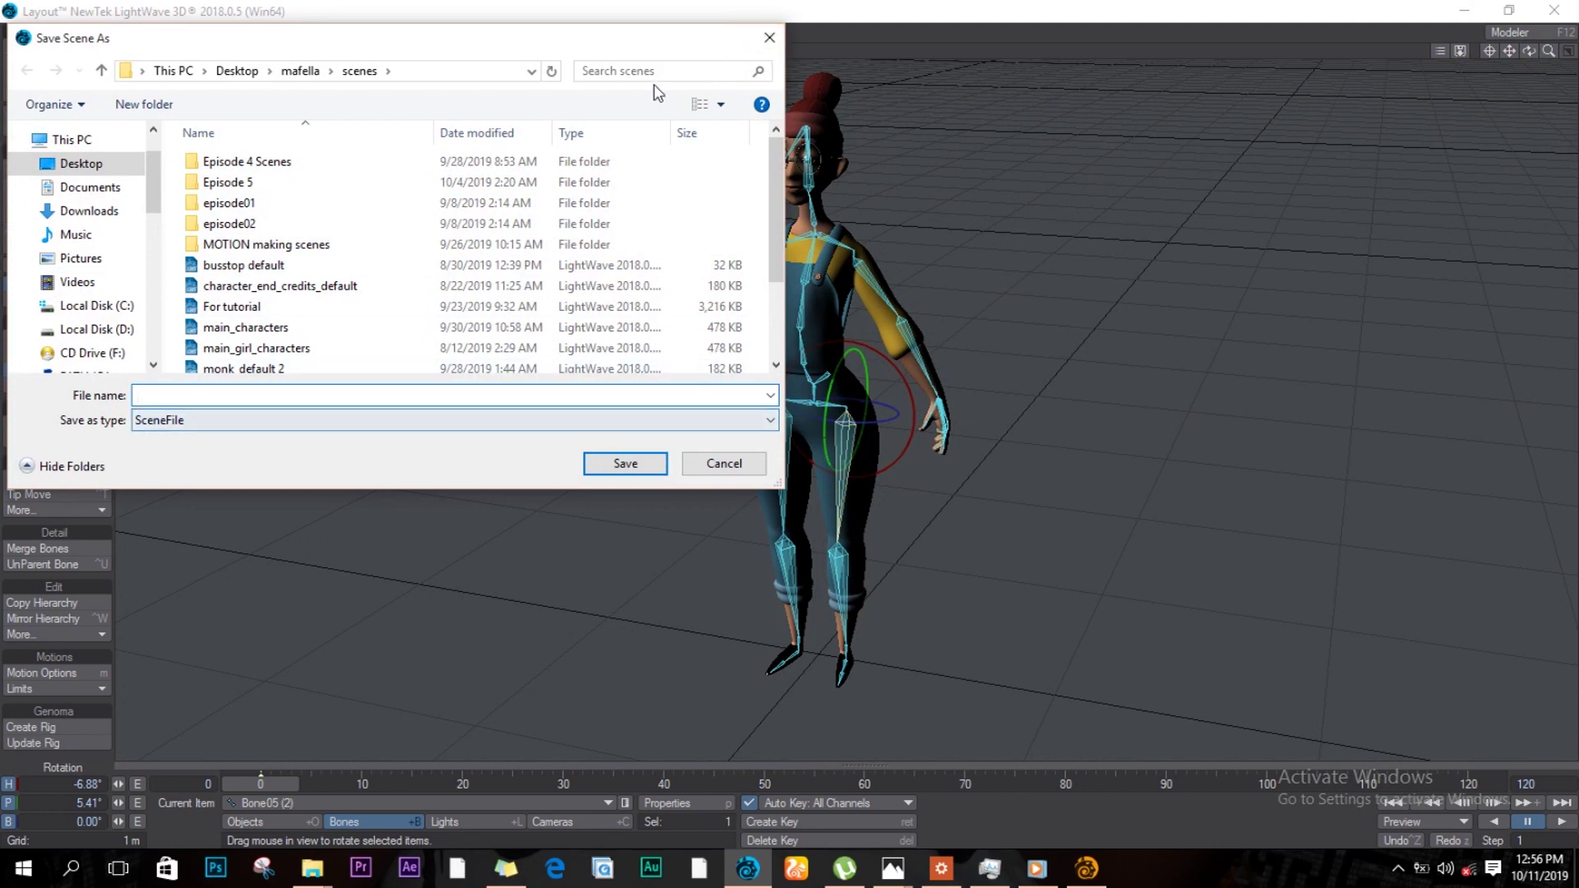
left_click_drag(672, 49, 1162, 69)
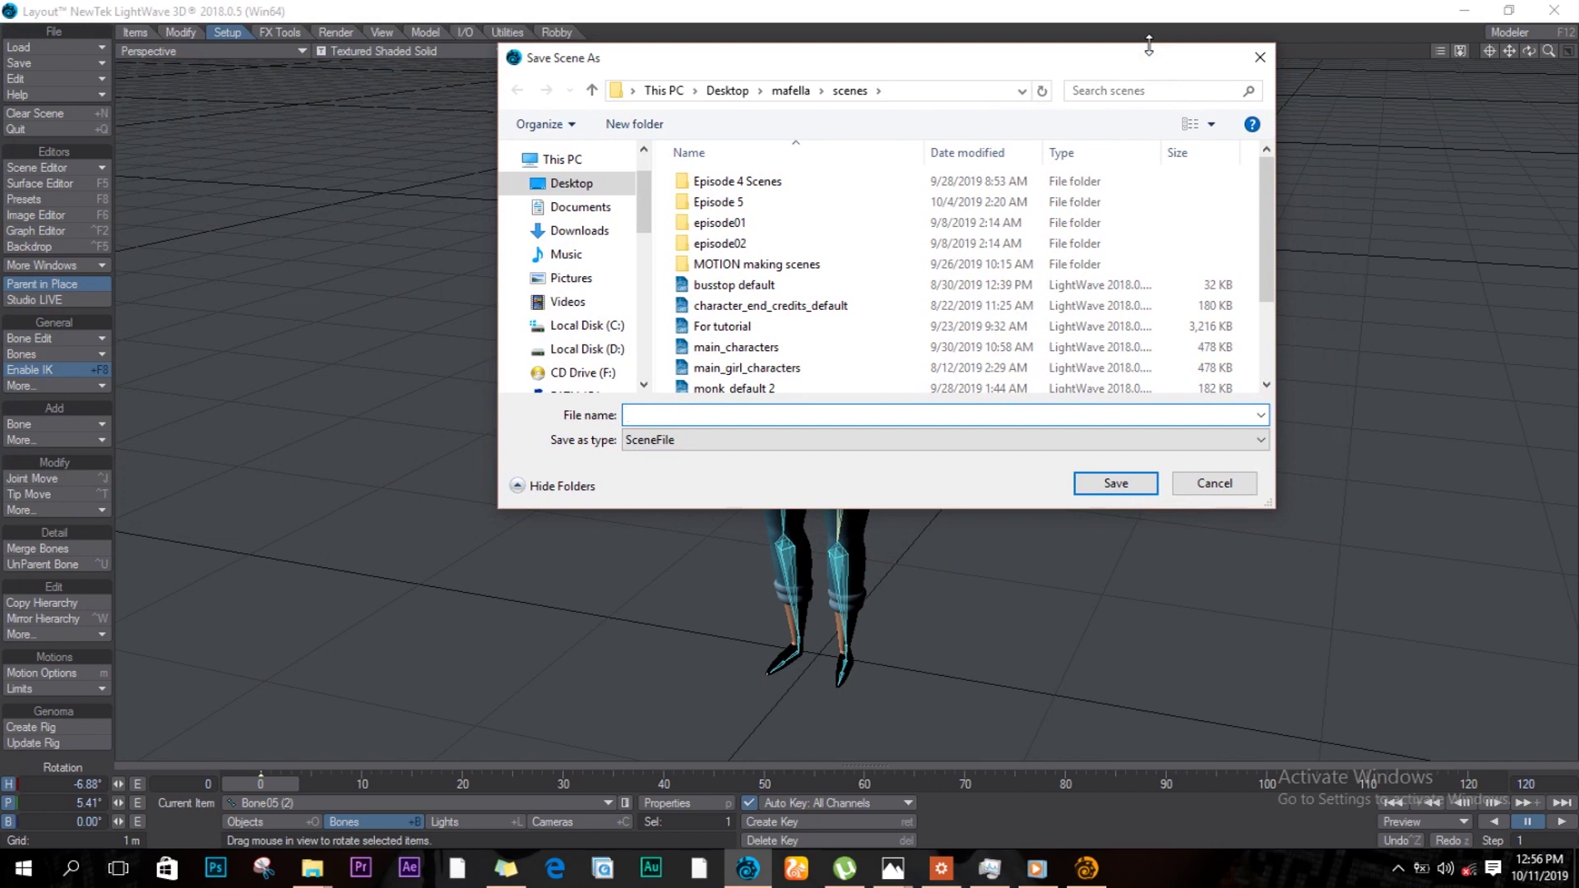
type("Mother Default")
left_click(1134, 488)
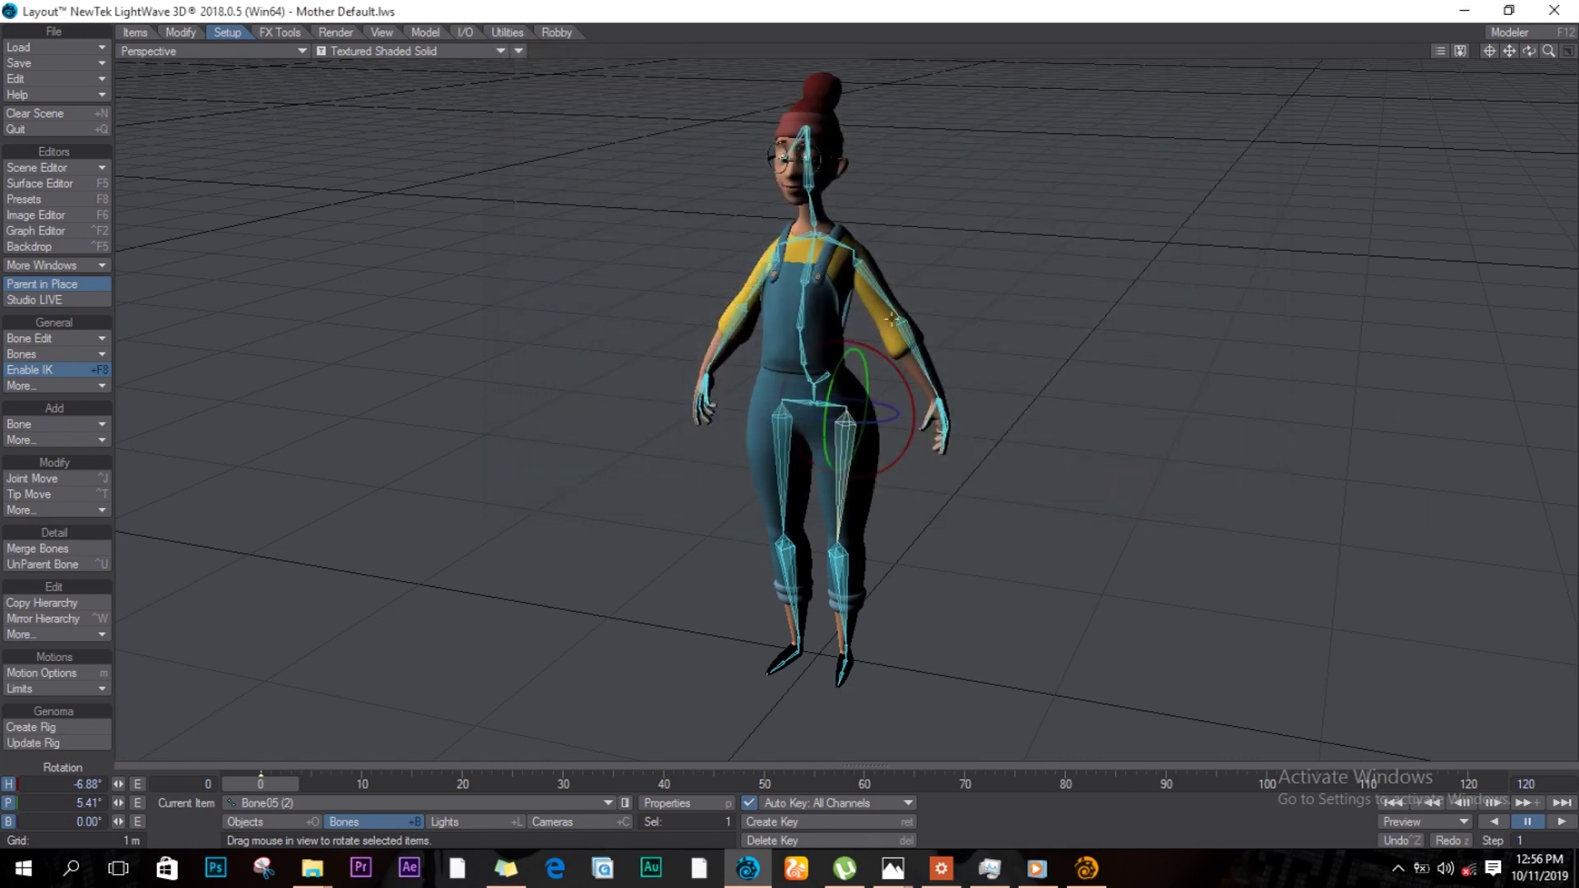
Step: Show the scene in four viewports and start a new null object named "Eye Target"
scroll(772, 153, "up", 2)
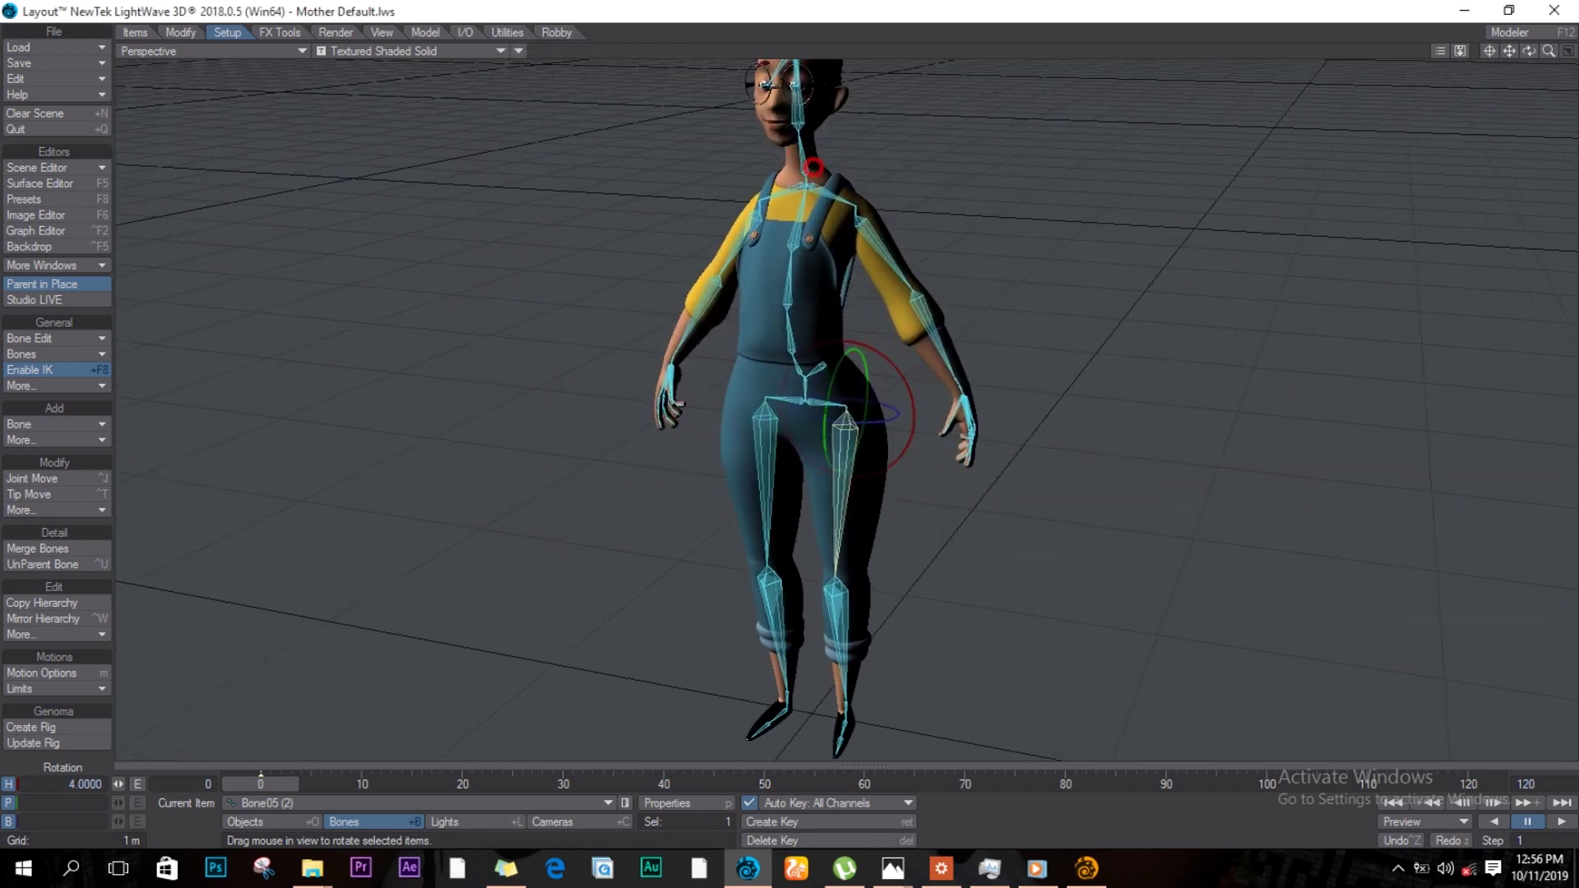
left_click_drag(1512, 51, 1507, 4)
right_click_drag(1507, 4, 1507, 2)
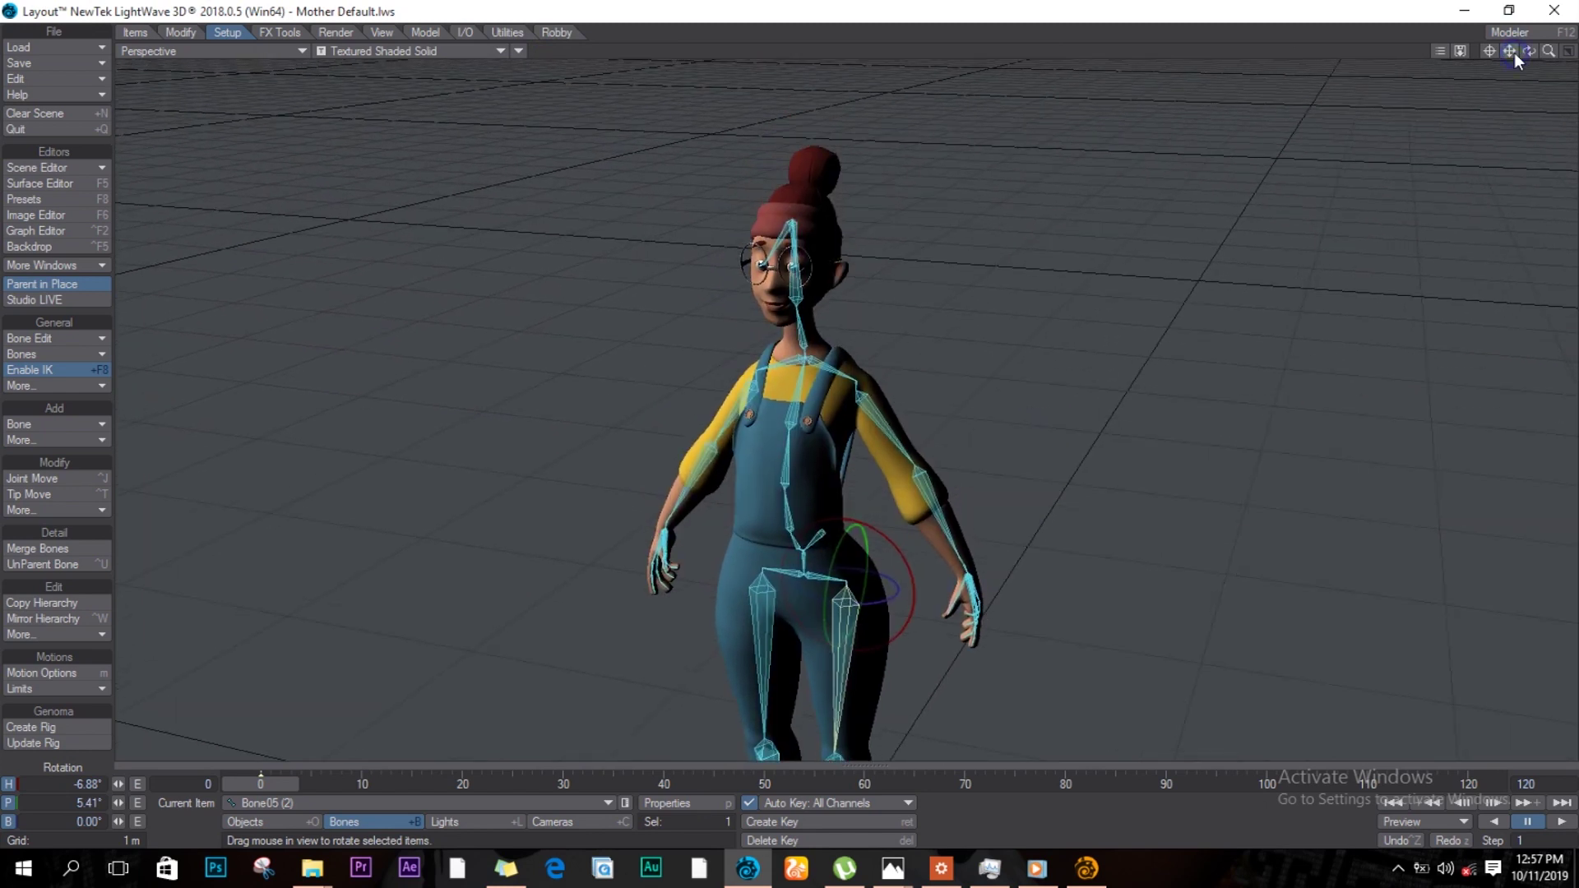
left_click_drag(1529, 51, 1347, 290)
key("KP_0")
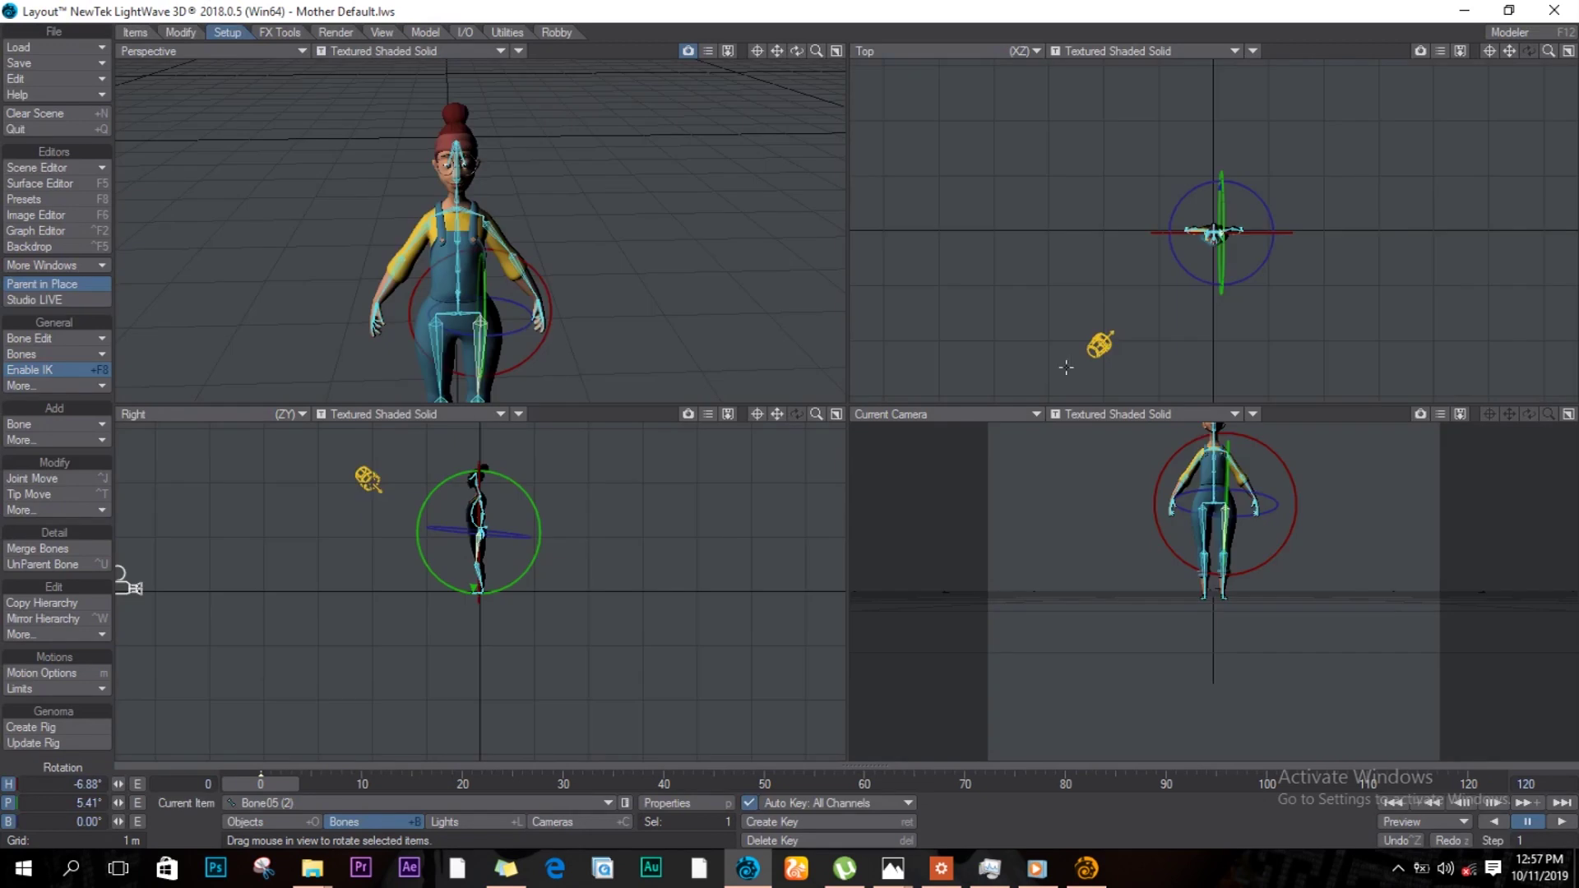
scroll(497, 500, "up", 5)
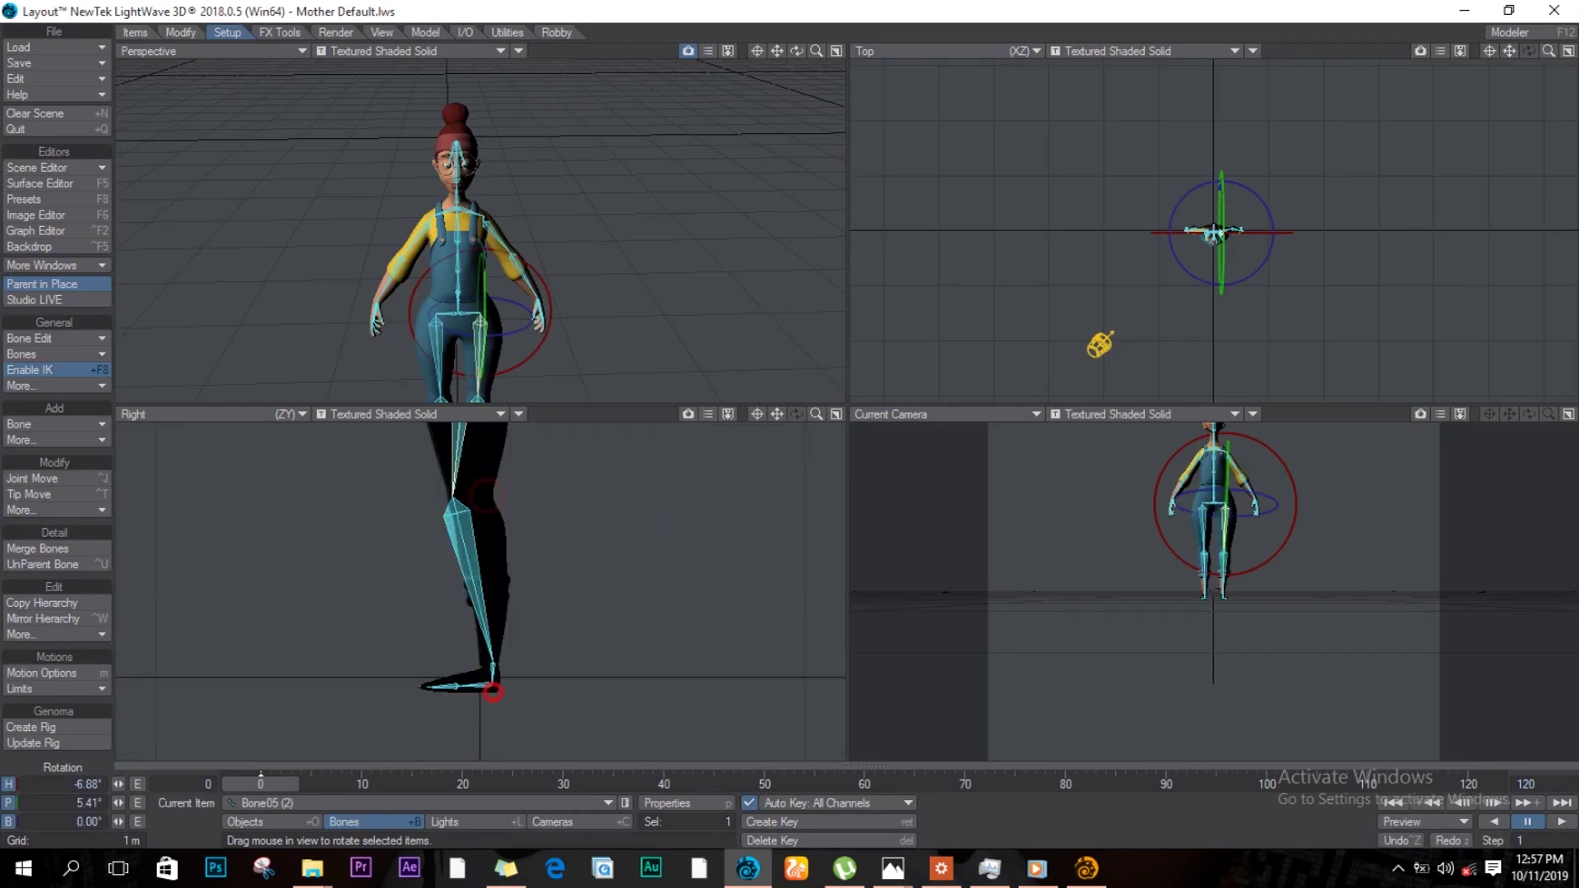
scroll(459, 496, "up", 3)
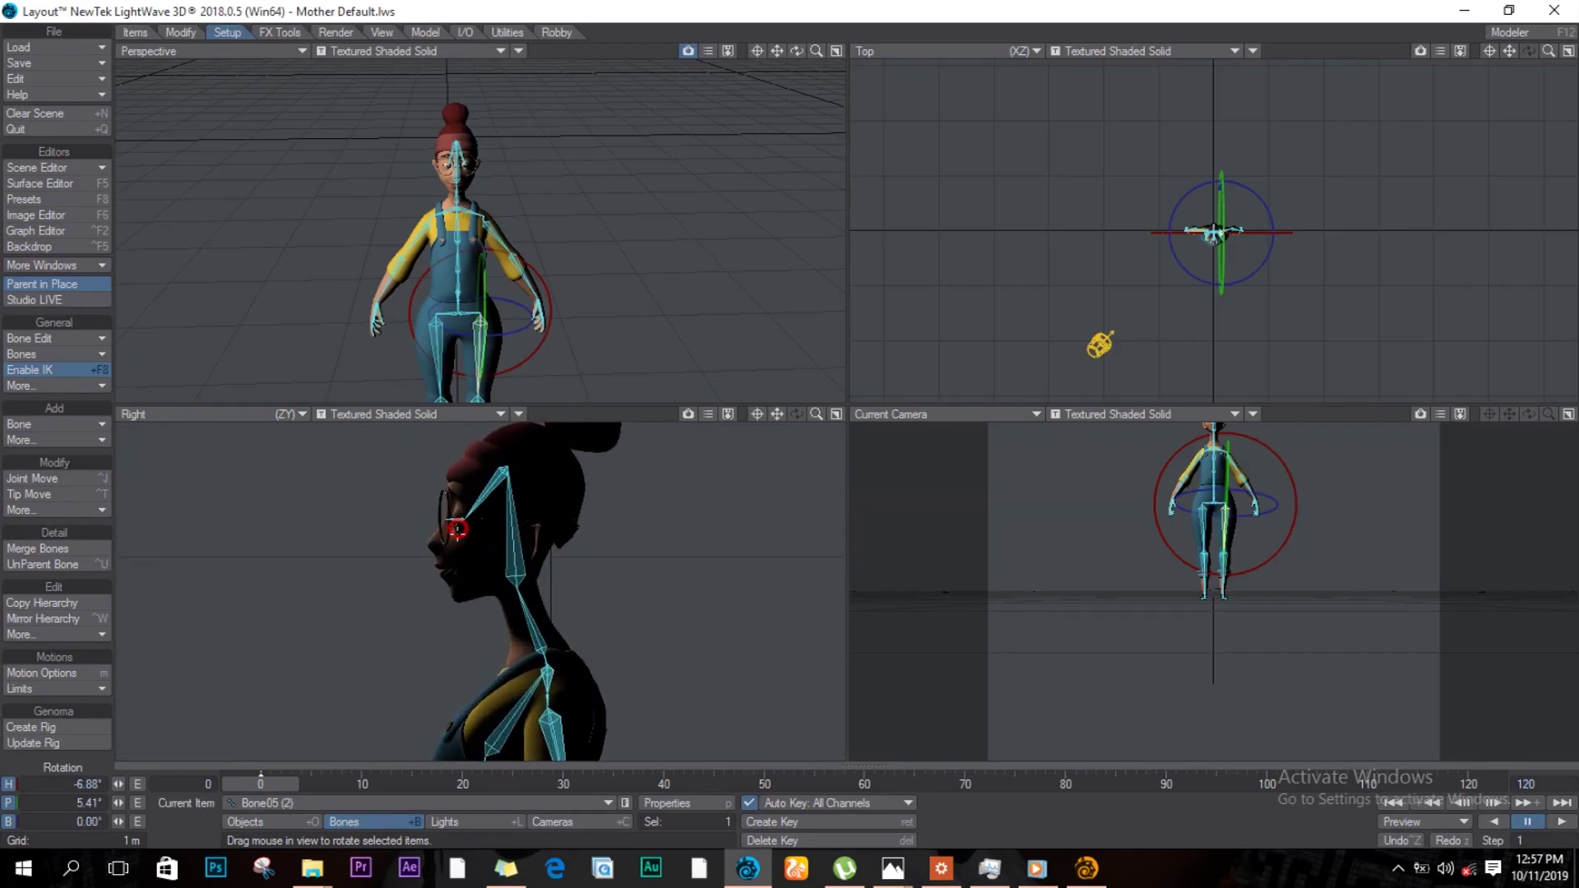
left_click(134, 32)
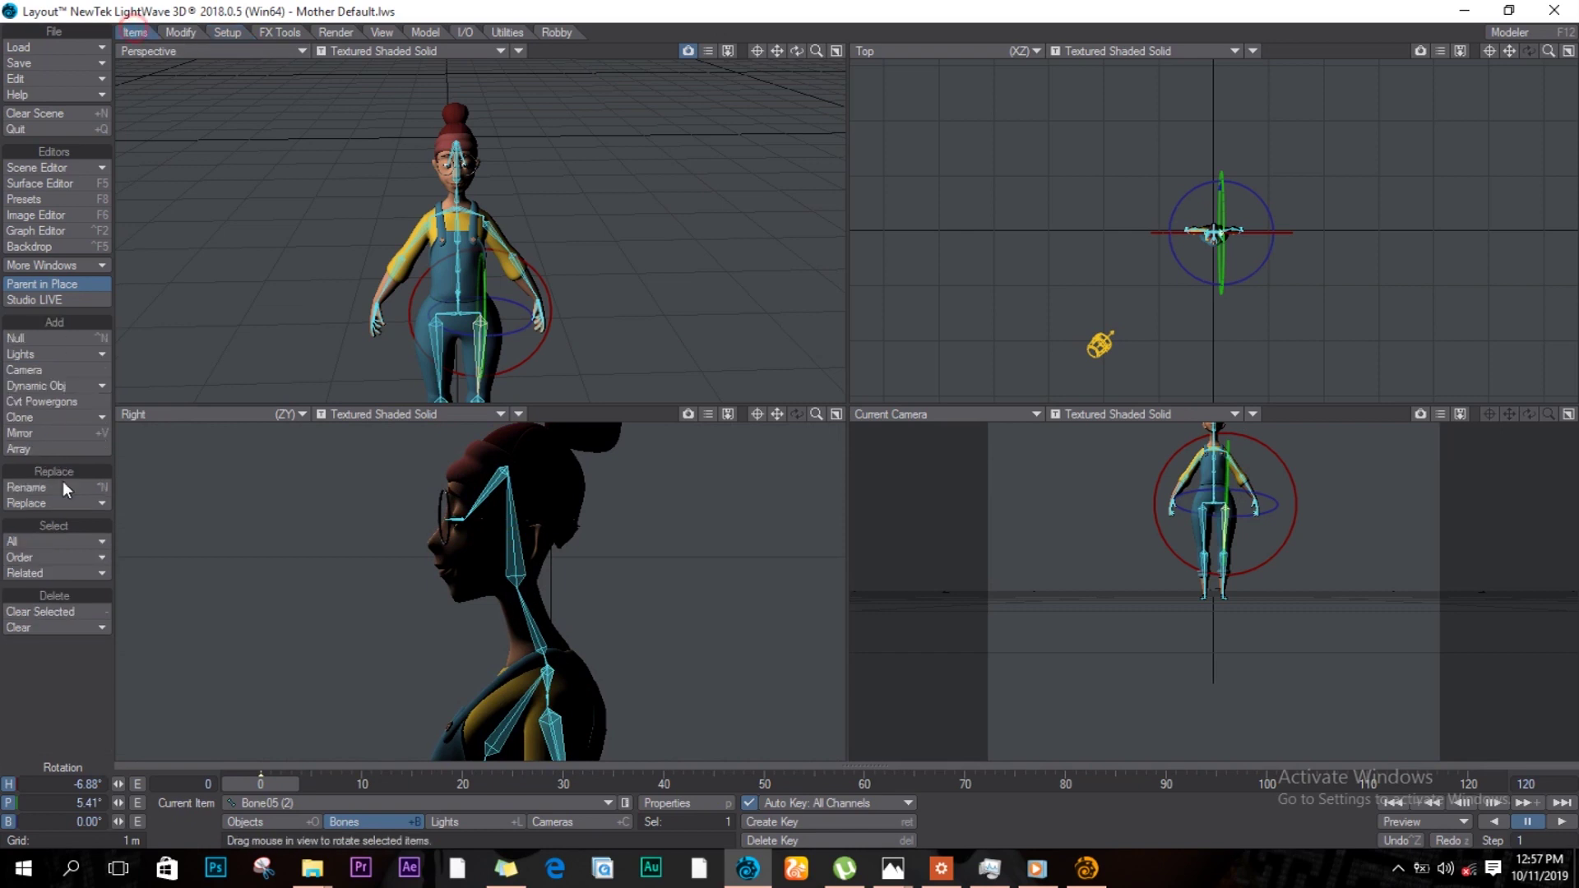
left_click(47, 340)
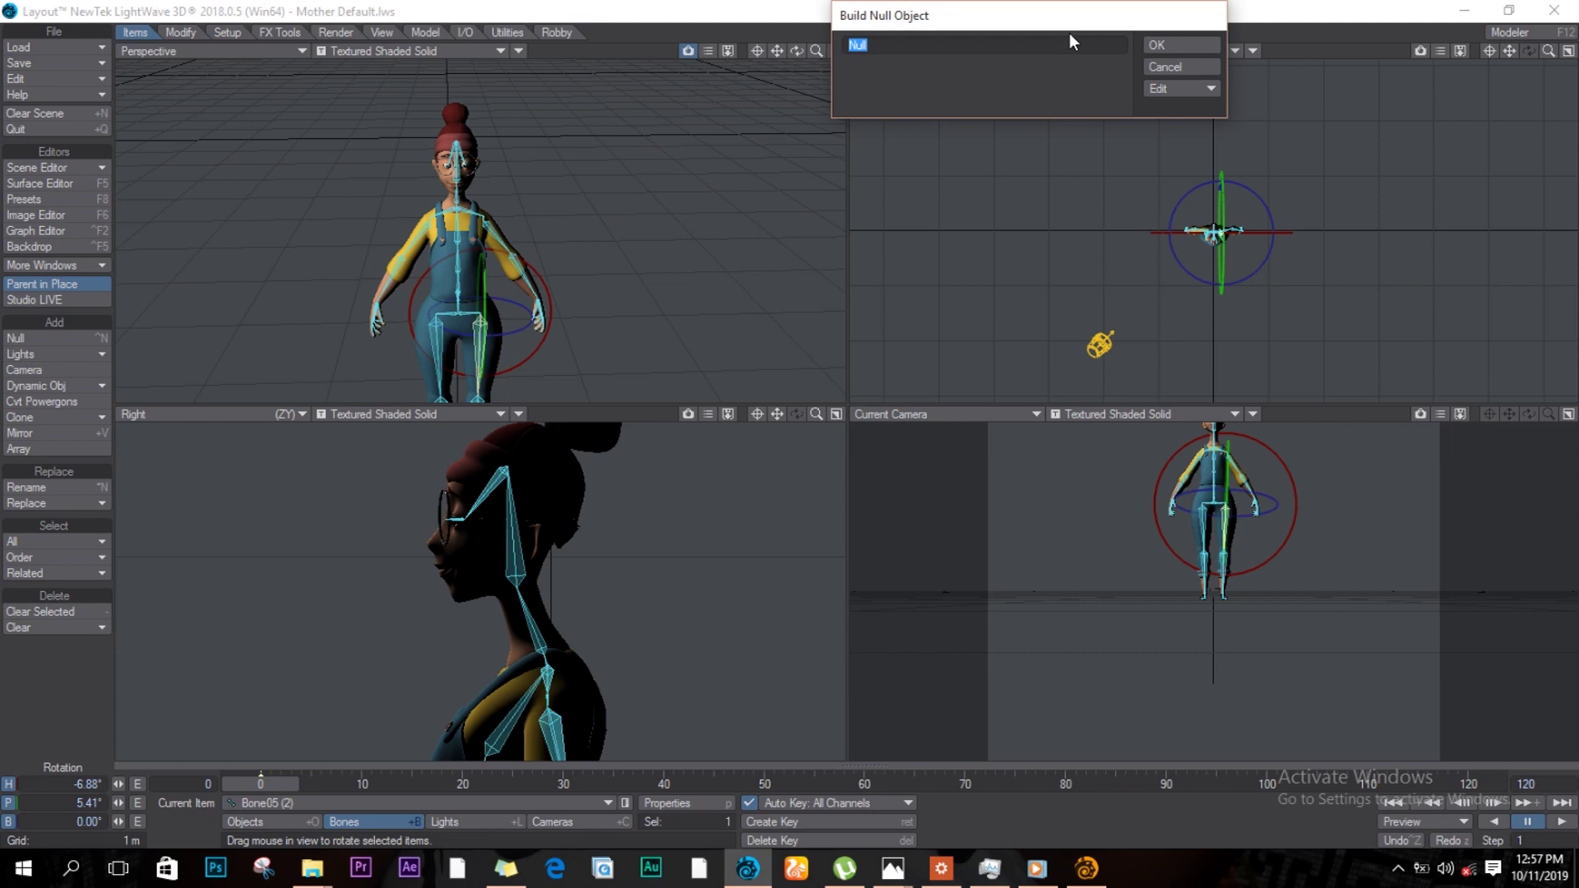
type("Eye Target")
Step: Give the null a Box shape, a 200 mm scale and the label "Eye Target", and create it
left_click(1197, 89)
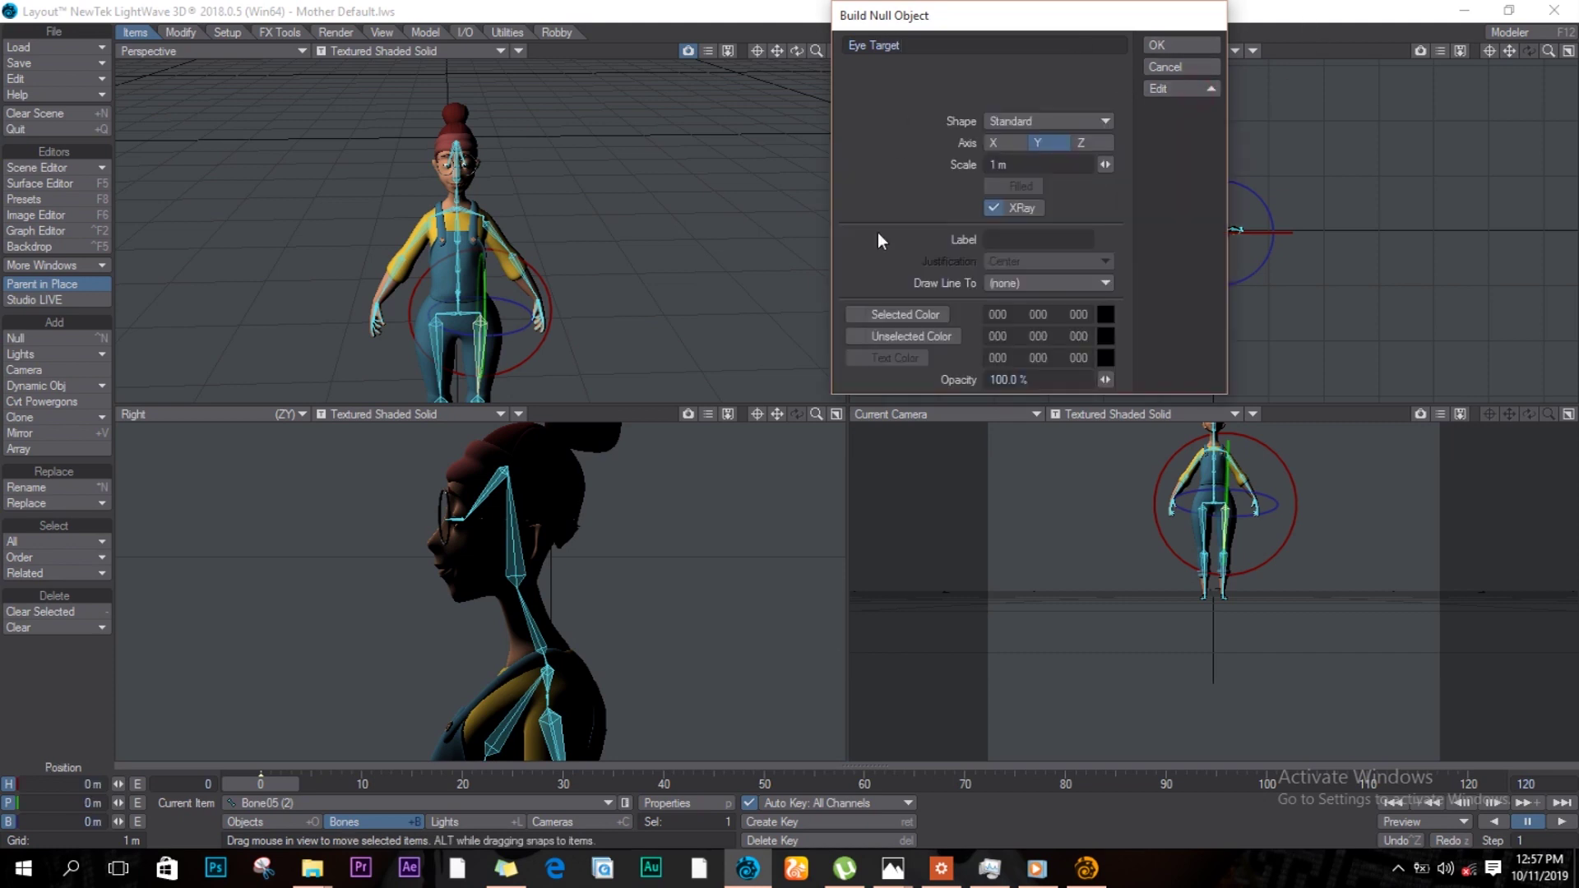
left_click(1044, 126)
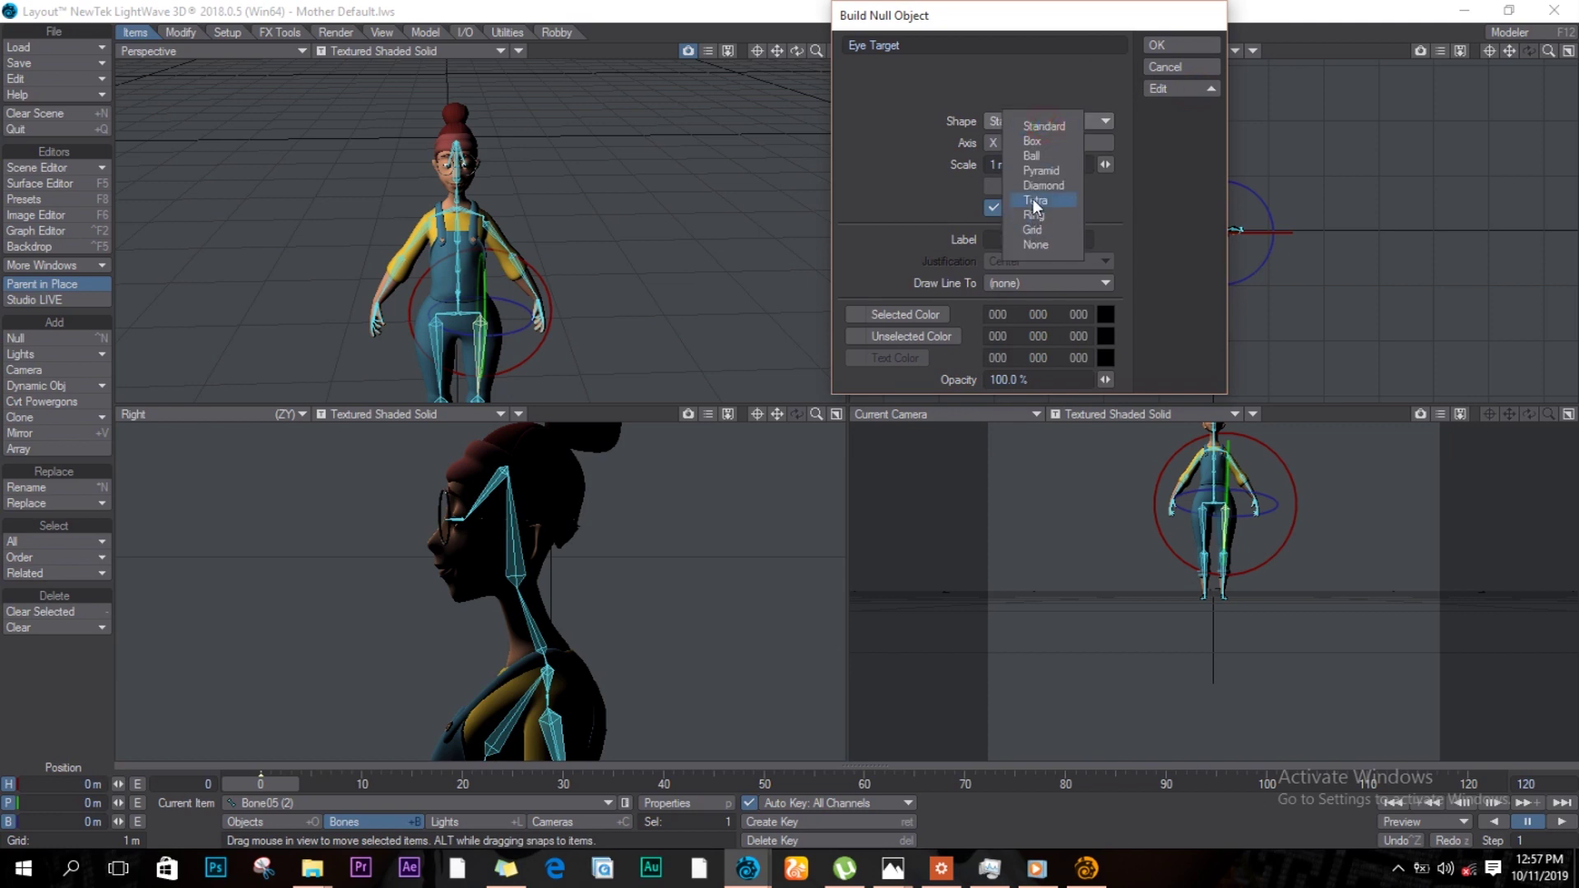
left_click(1036, 141)
left_click(839, 160)
type(".2")
left_click(1163, 186)
type("Eye Target")
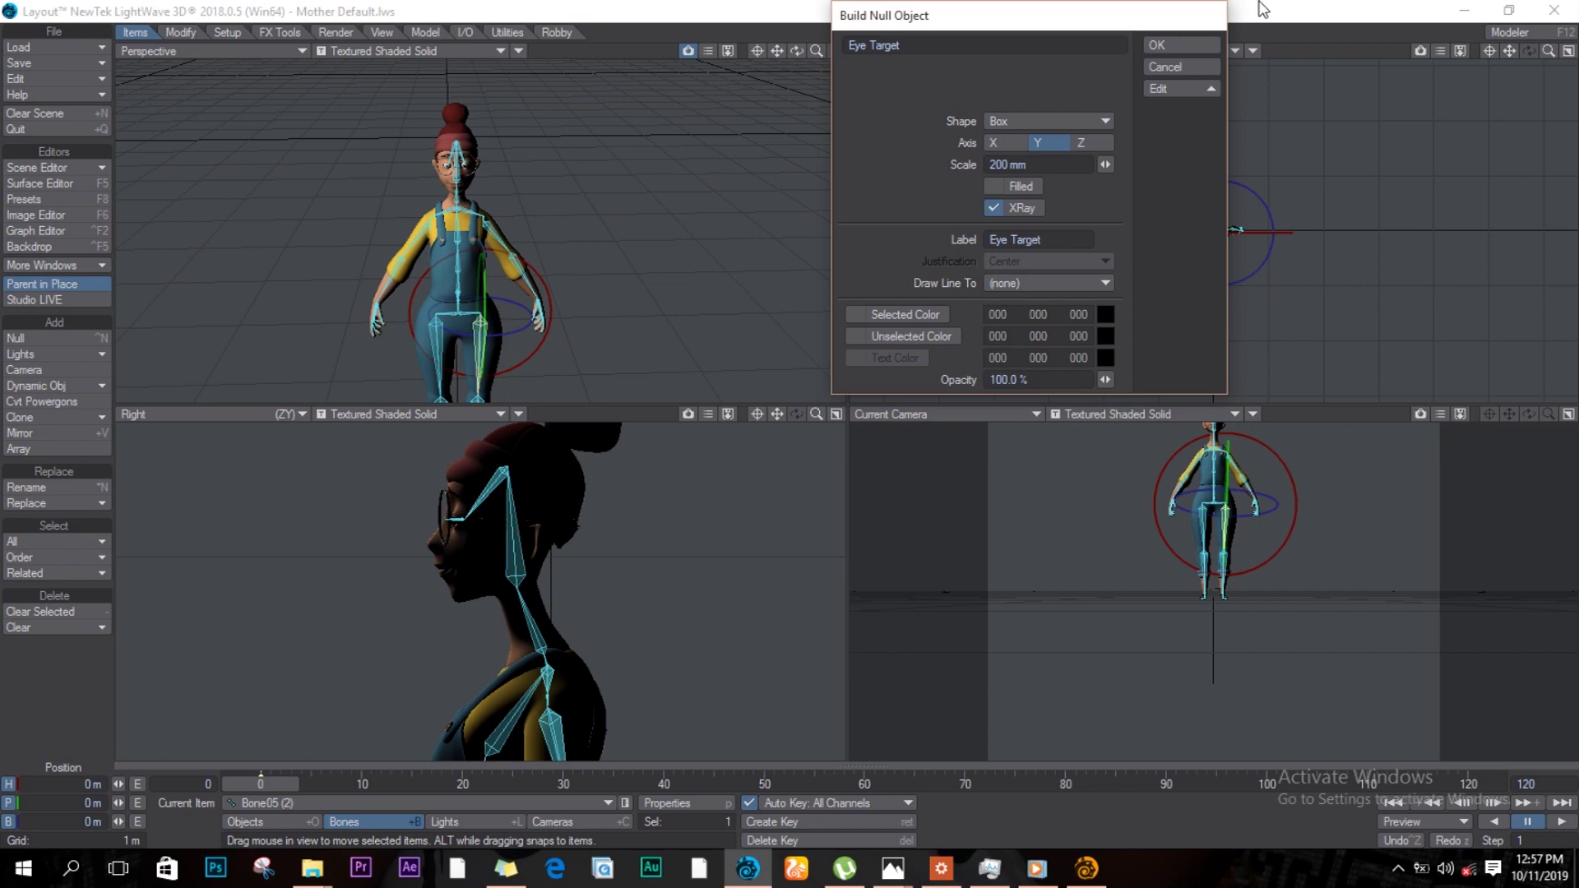
left_click(1185, 45)
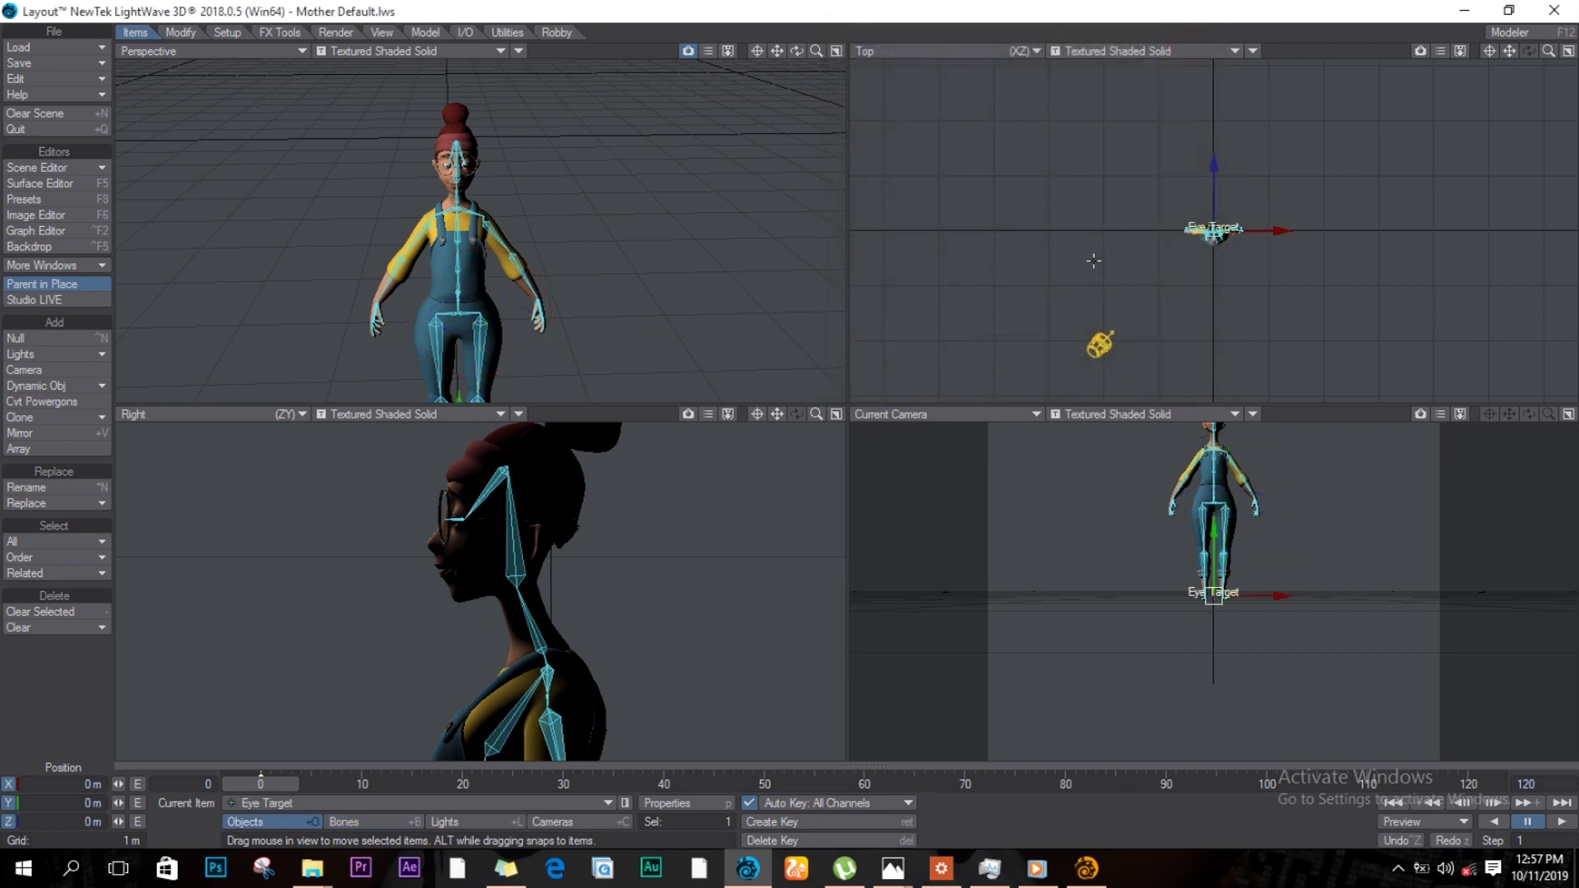
Step: Position the Eye Target null in front of the character's face at eye height, about Y 2.07 m and Z -874 mm
left_click_drag(1208, 157, 1207, 216)
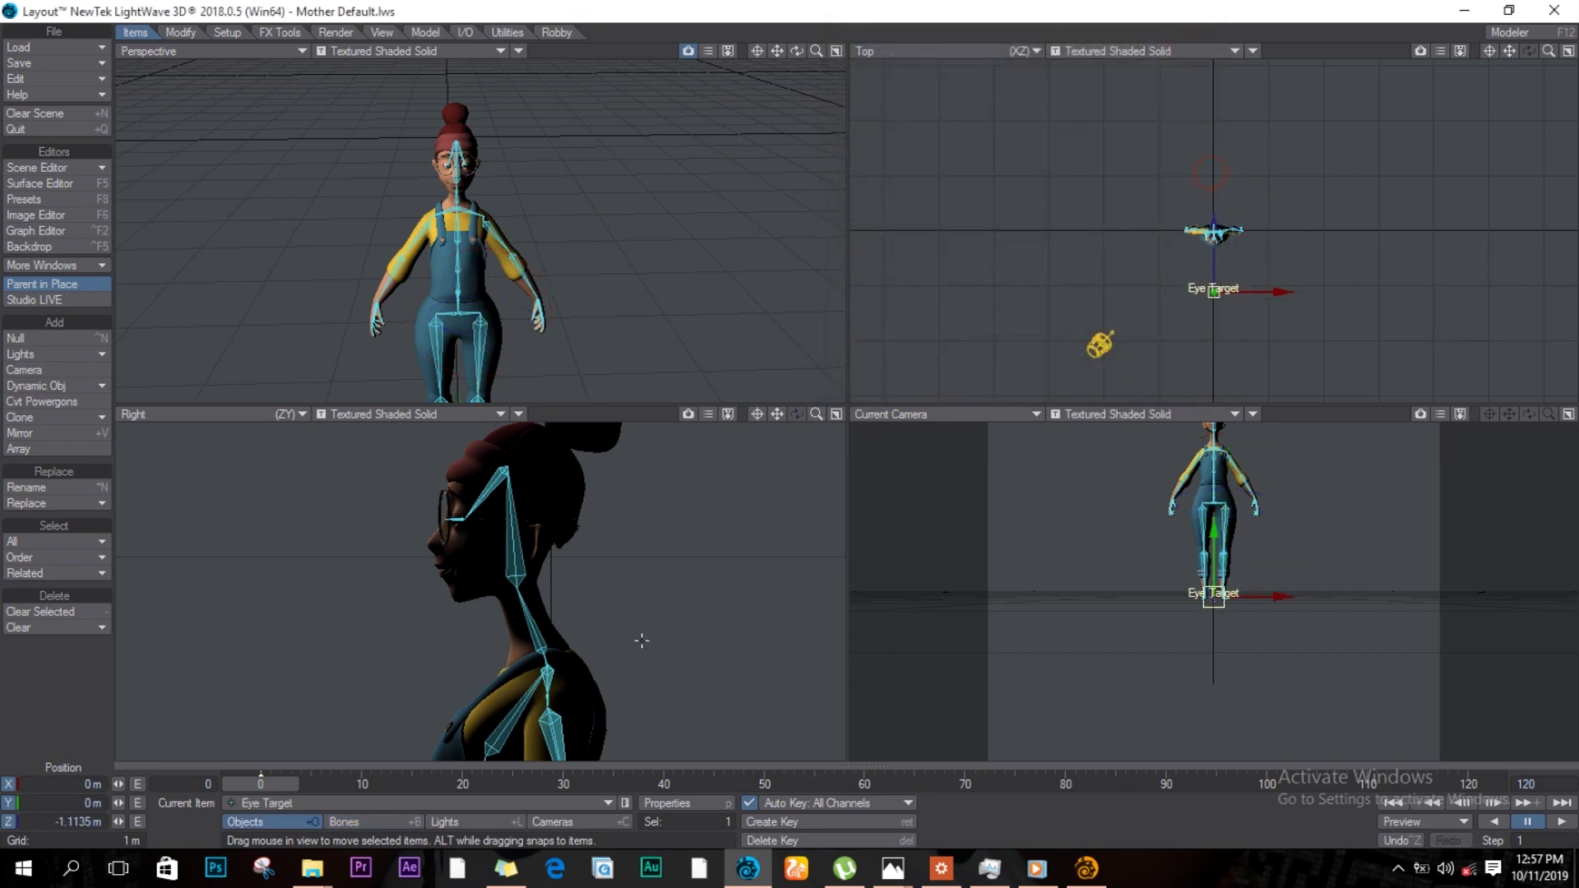
key("1")
left_click_drag(1214, 589, 1214, 533)
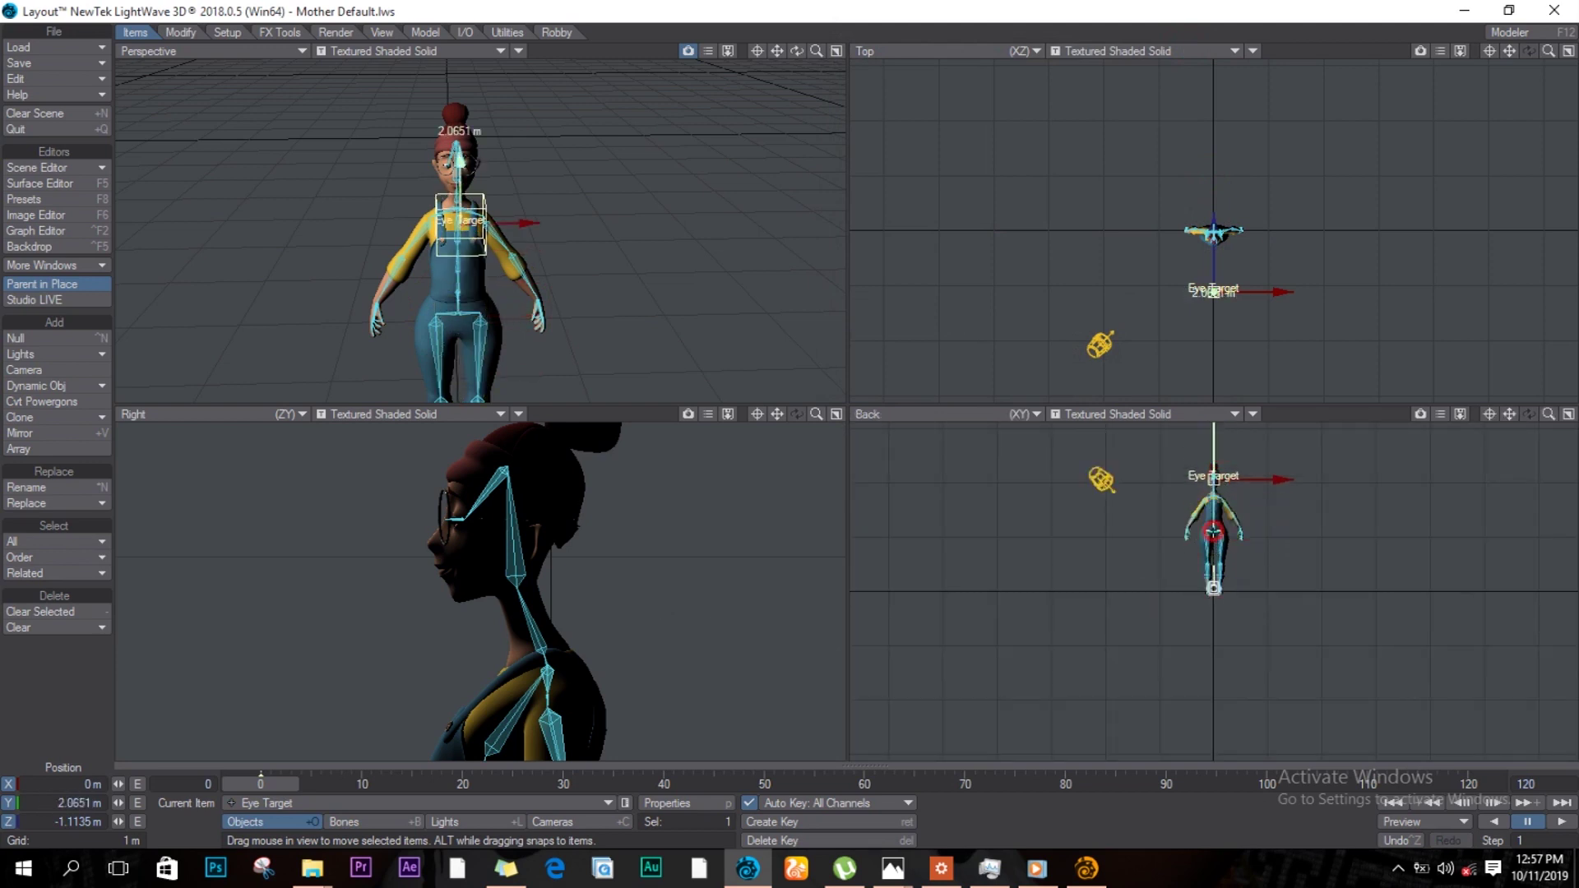
scroll(502, 608, "down", 3)
left_click_drag(327, 564, 378, 564)
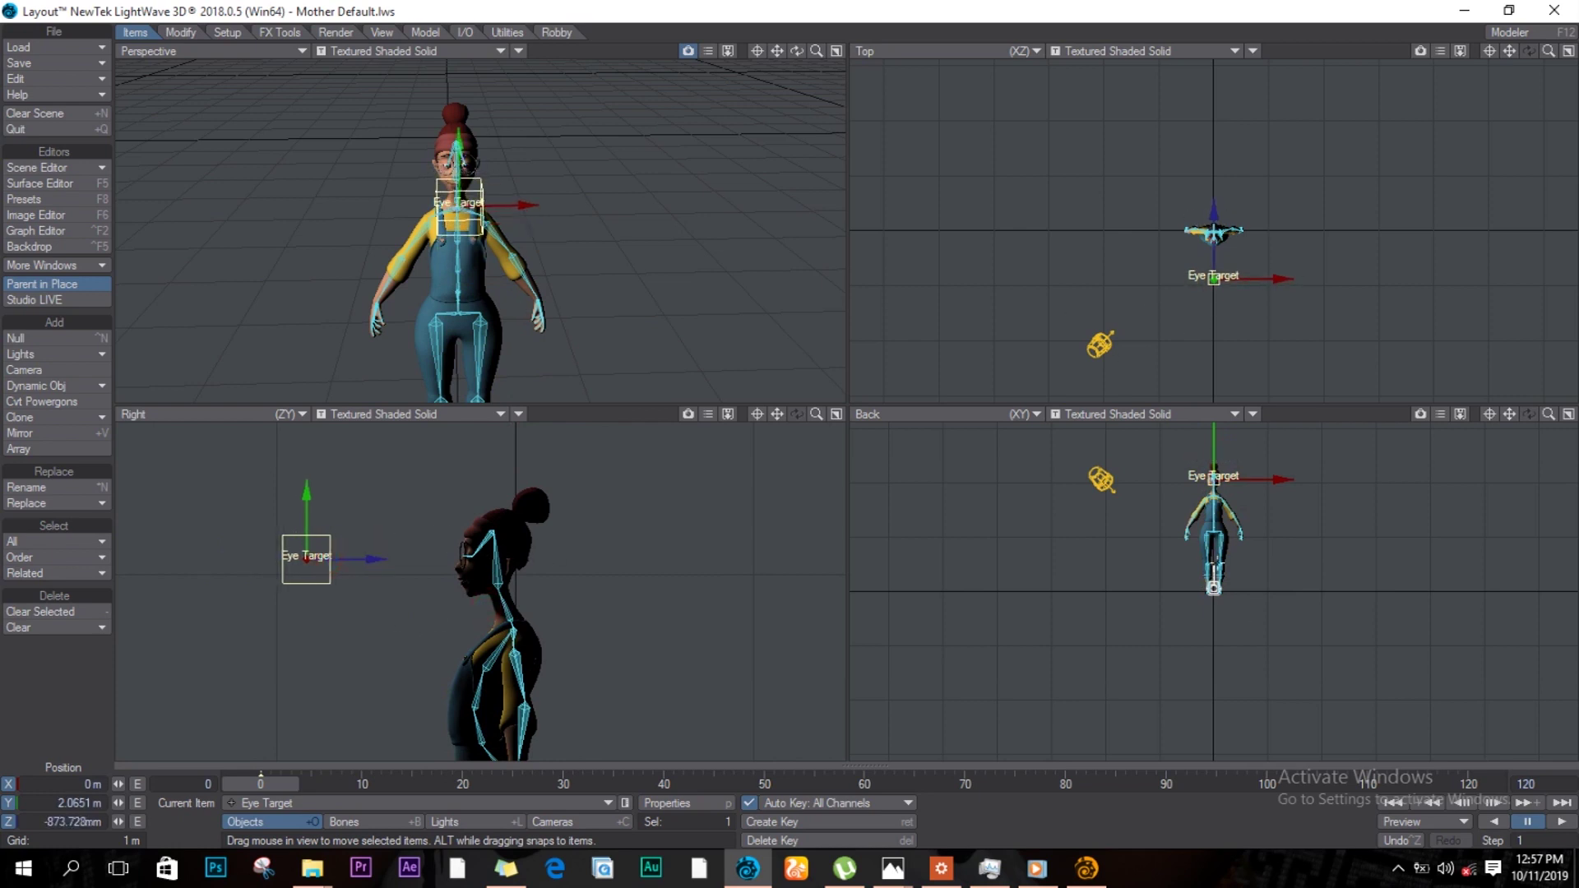
scroll(458, 564, "up", 3)
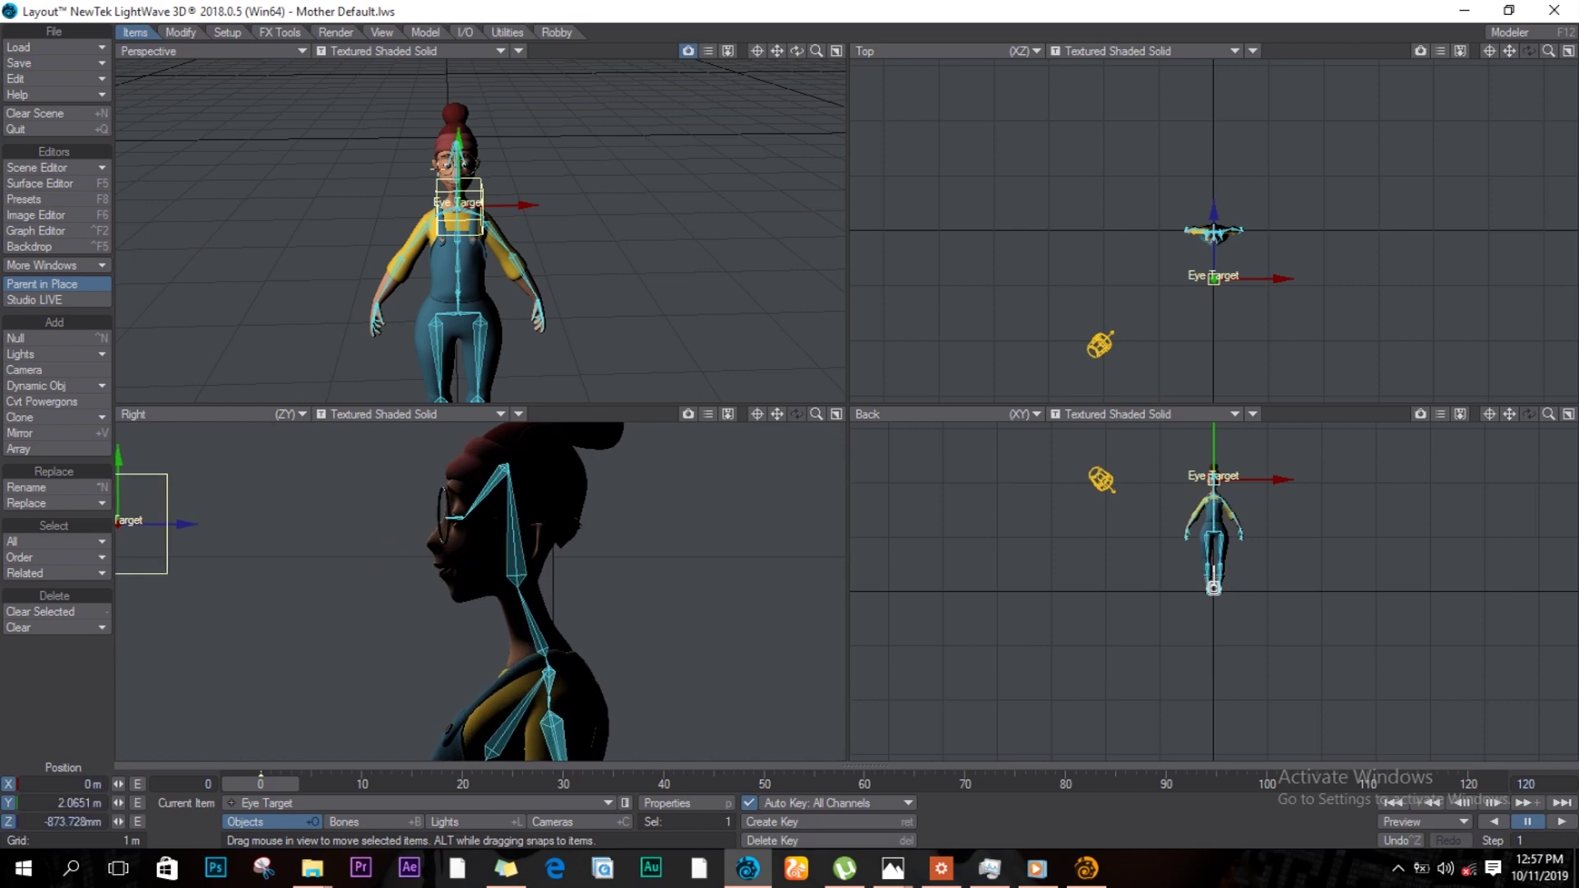
Step: Set Eye Target as the target item of eye bone Bone10 (2) in its motion options
left_click(447, 164)
left_click(448, 164)
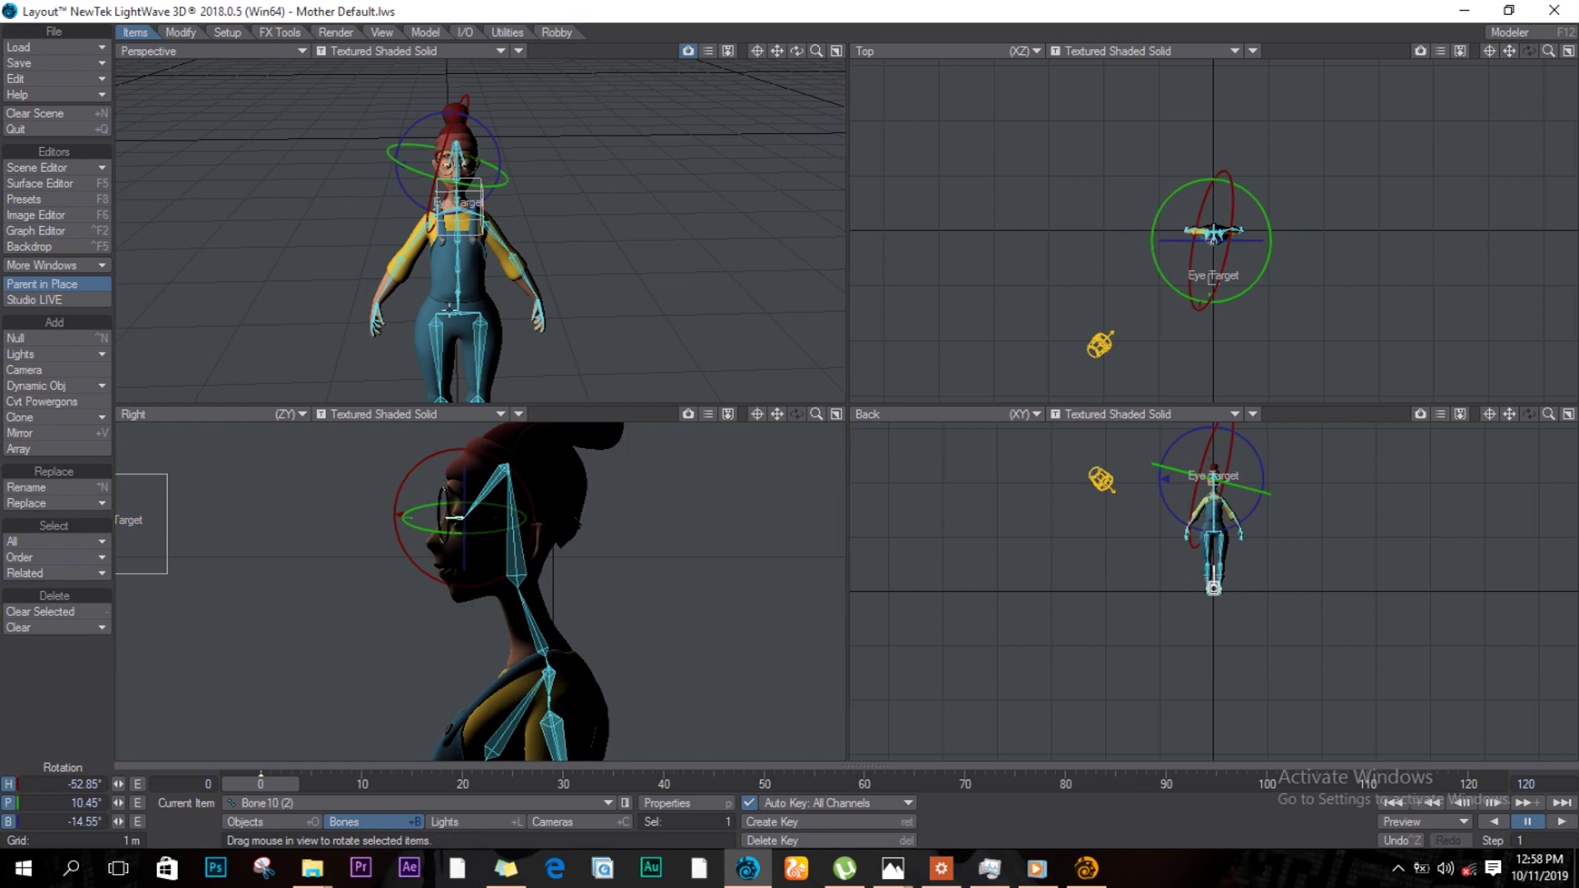
key("s")
key("Return")
key("m")
left_click(771, 270)
mouse_move(785, 879)
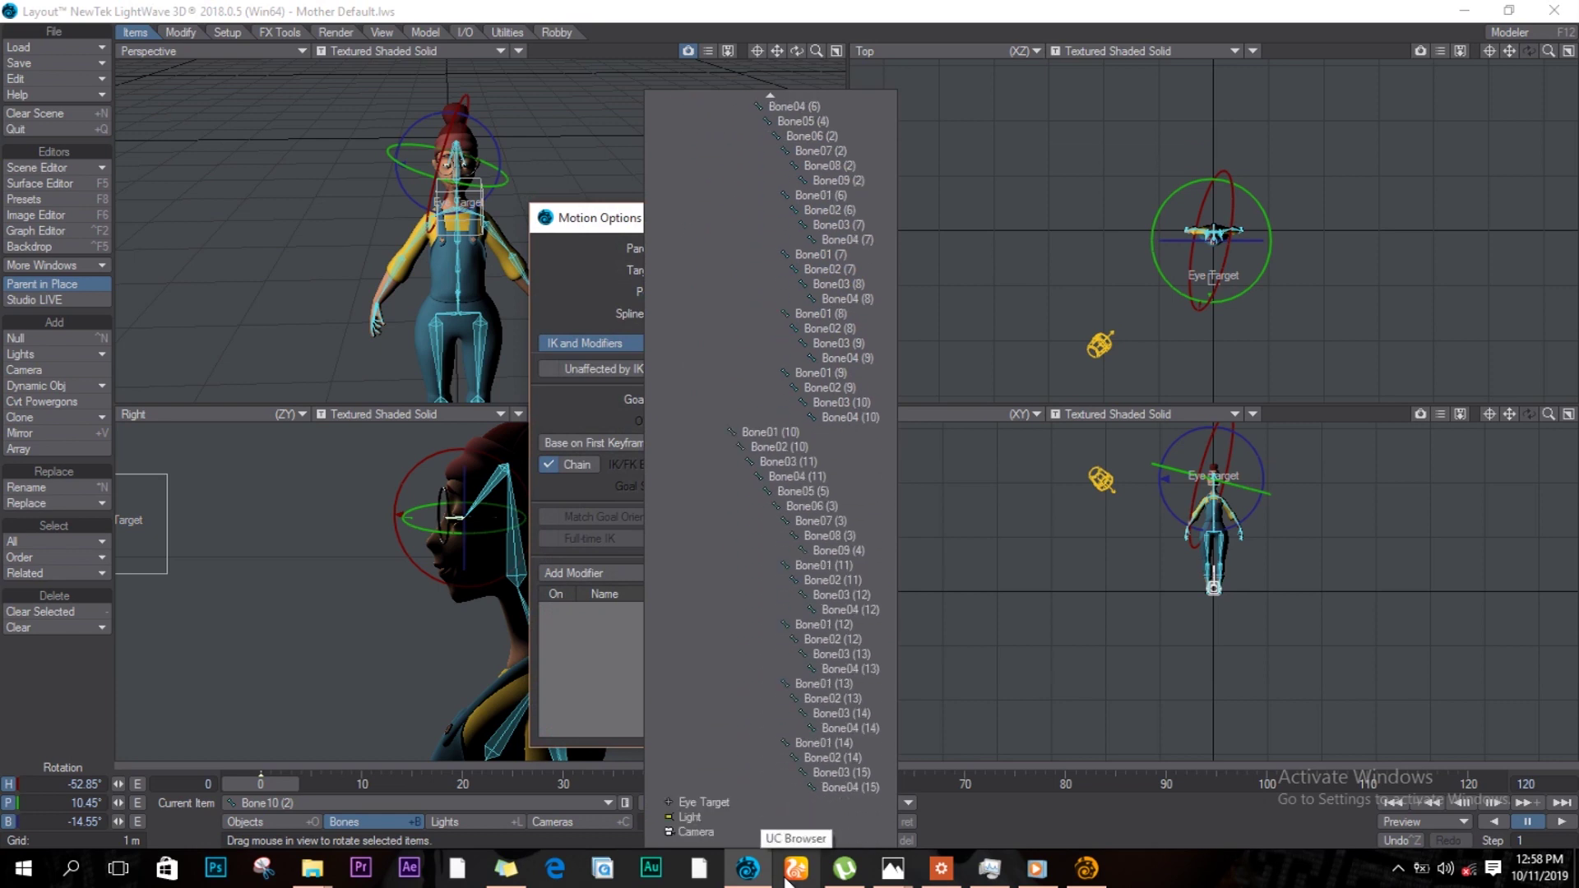
left_click(729, 804)
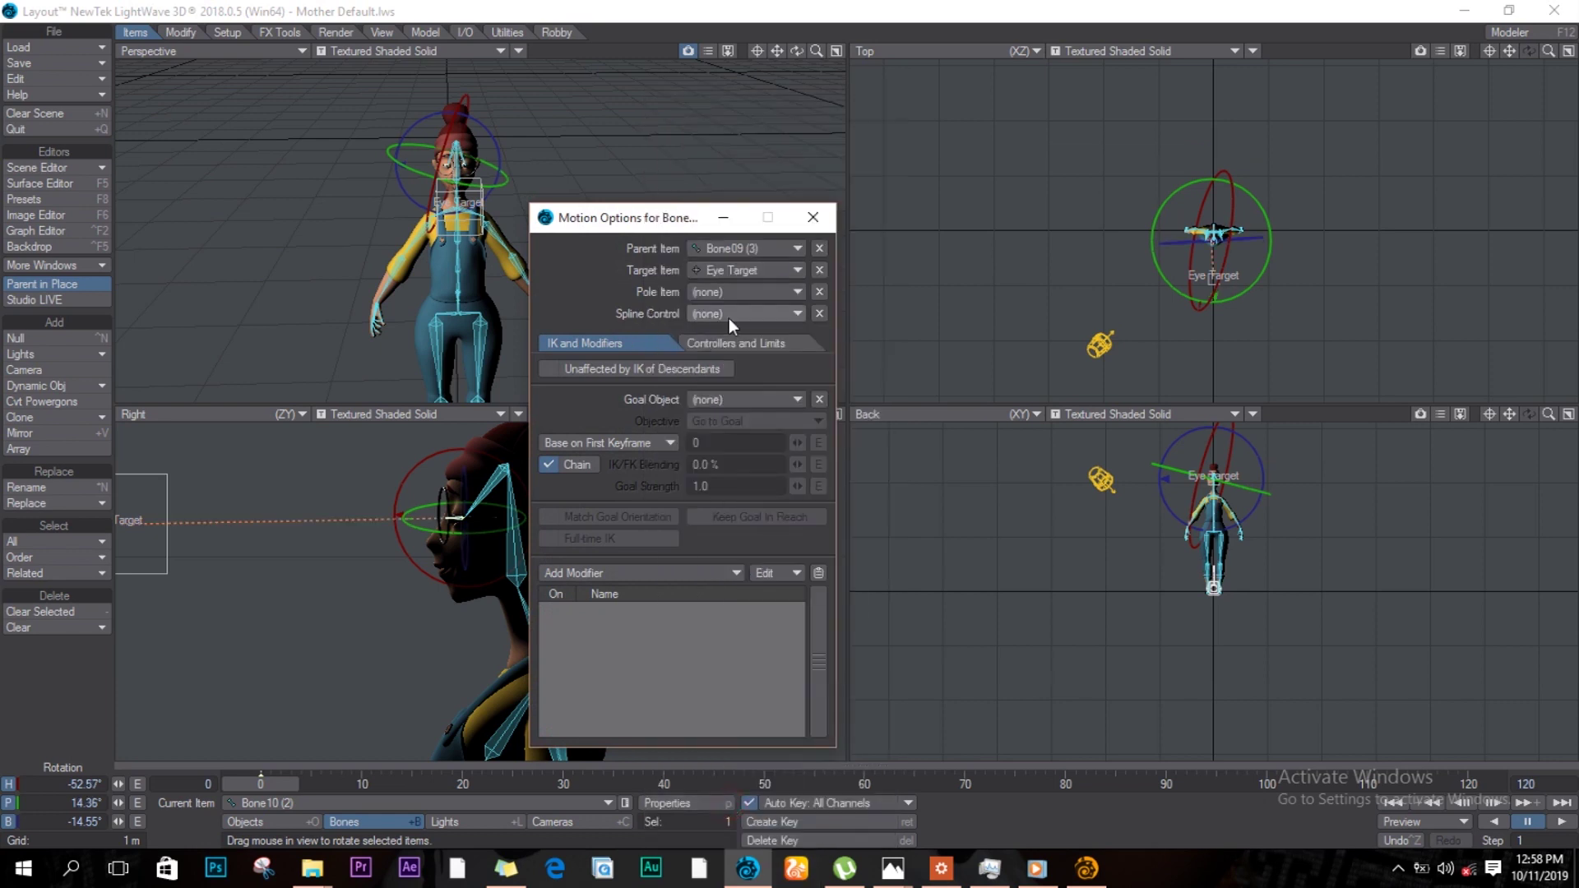
left_click(816, 216)
Step: Assign Eye Target as the target item of the other eye bone, Bone10 (1), in its motion options
left_click(466, 167)
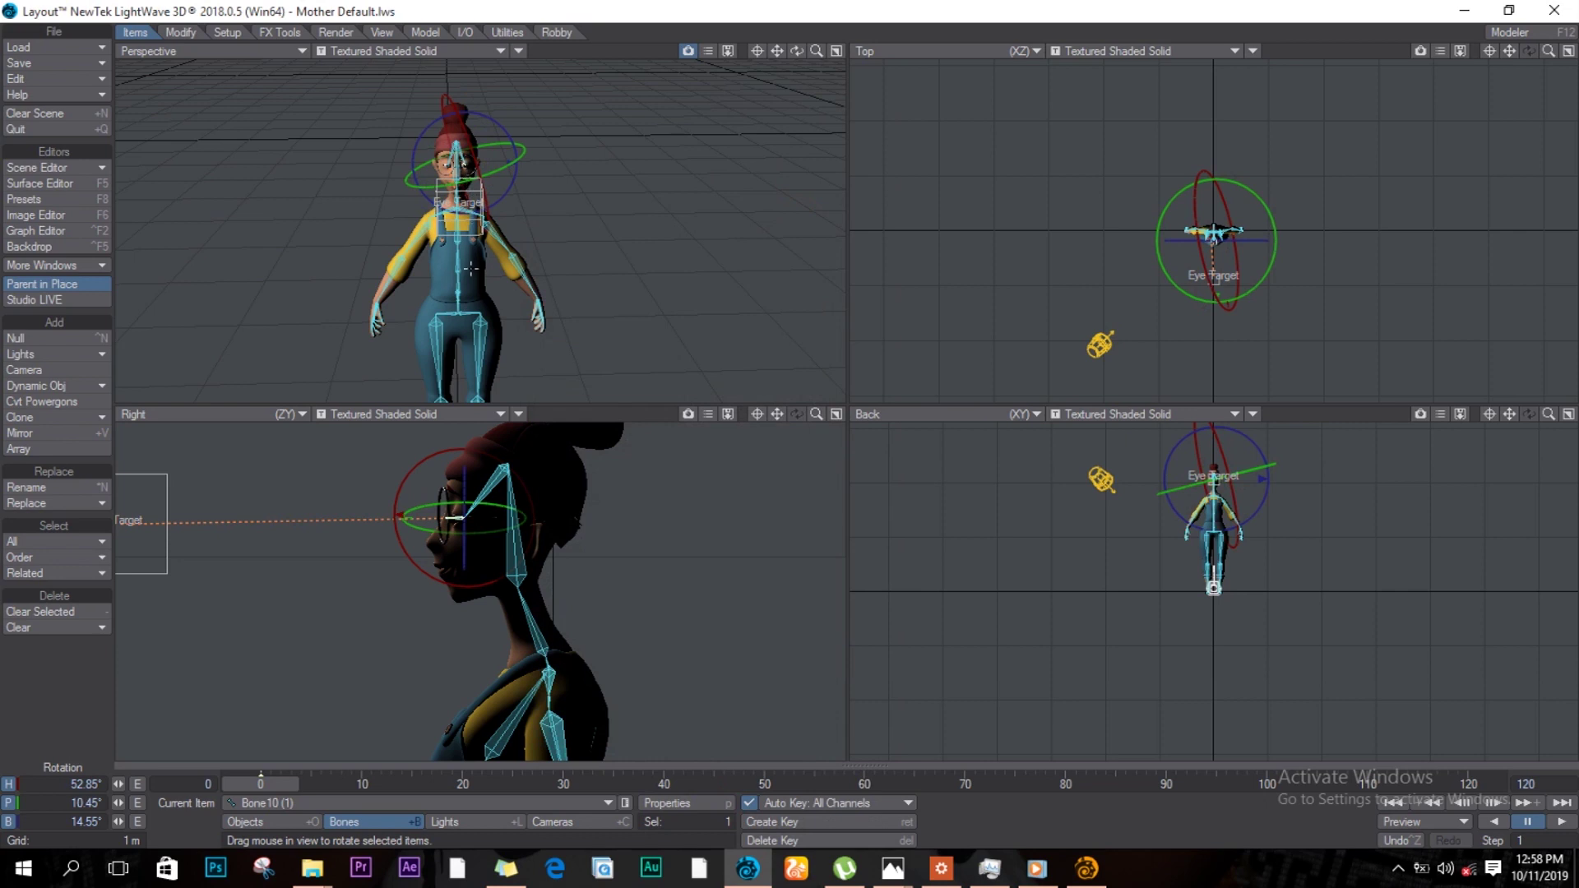
key("m")
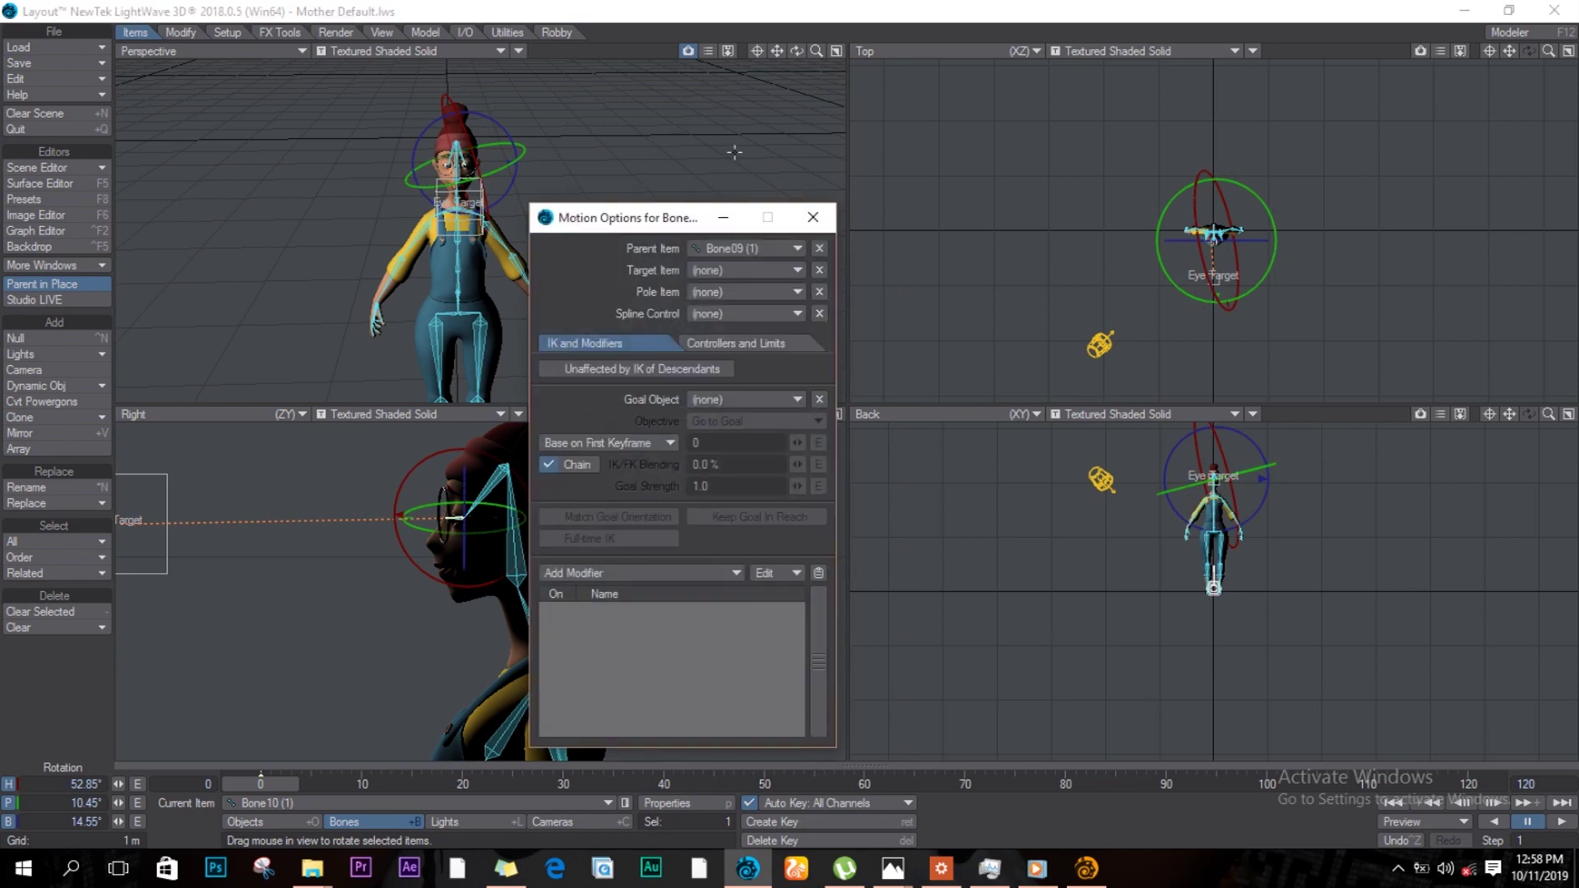
left_click(749, 275)
mouse_move(748, 870)
scroll(714, 634, "down", 9)
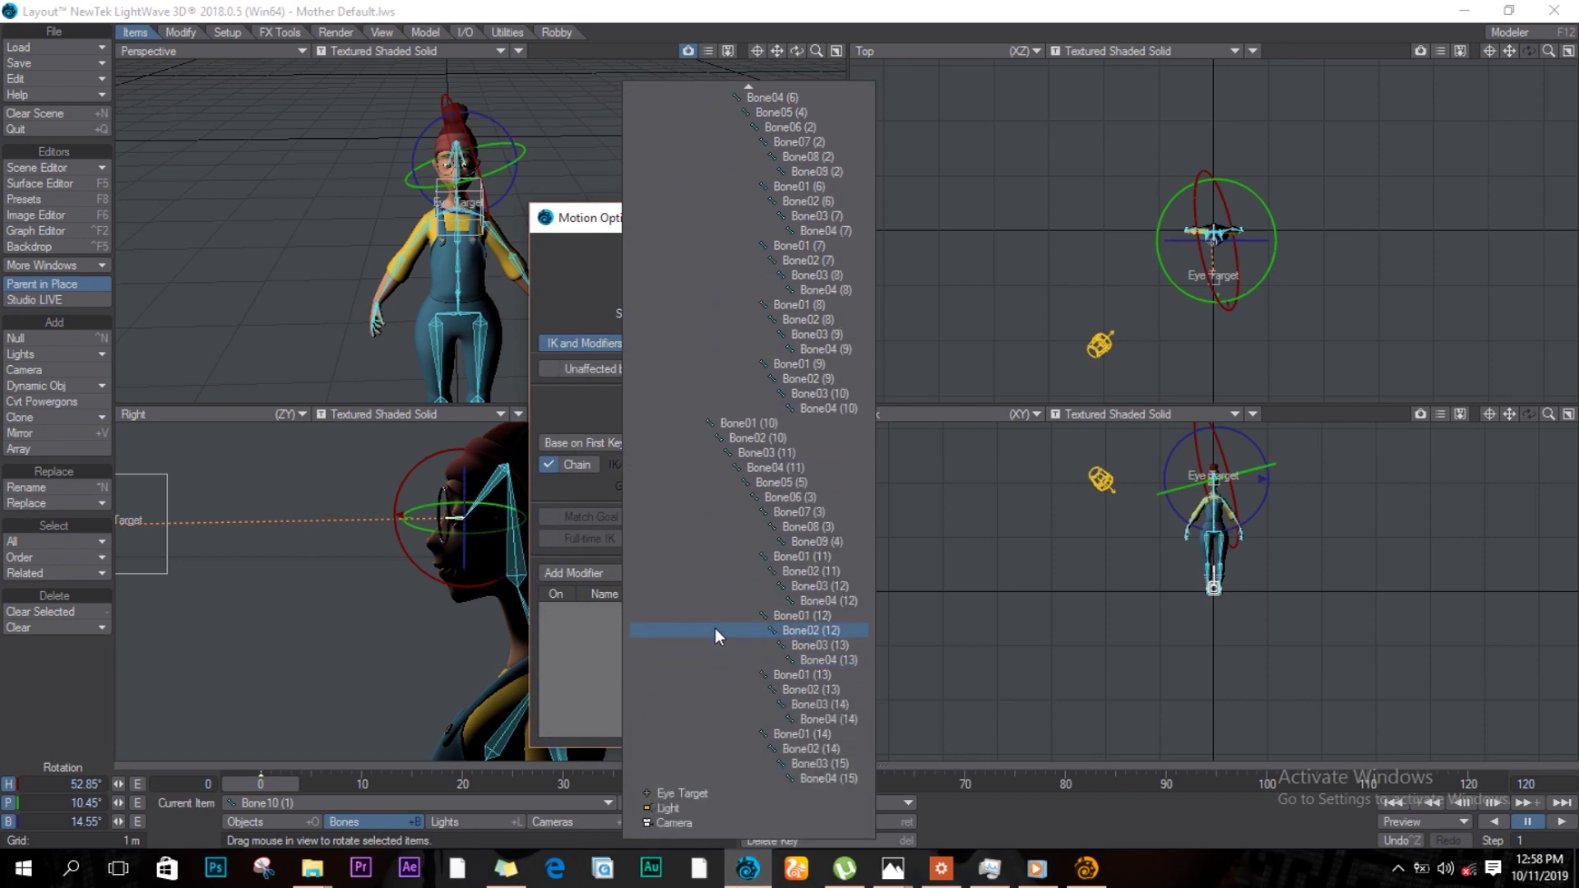
left_click(695, 795)
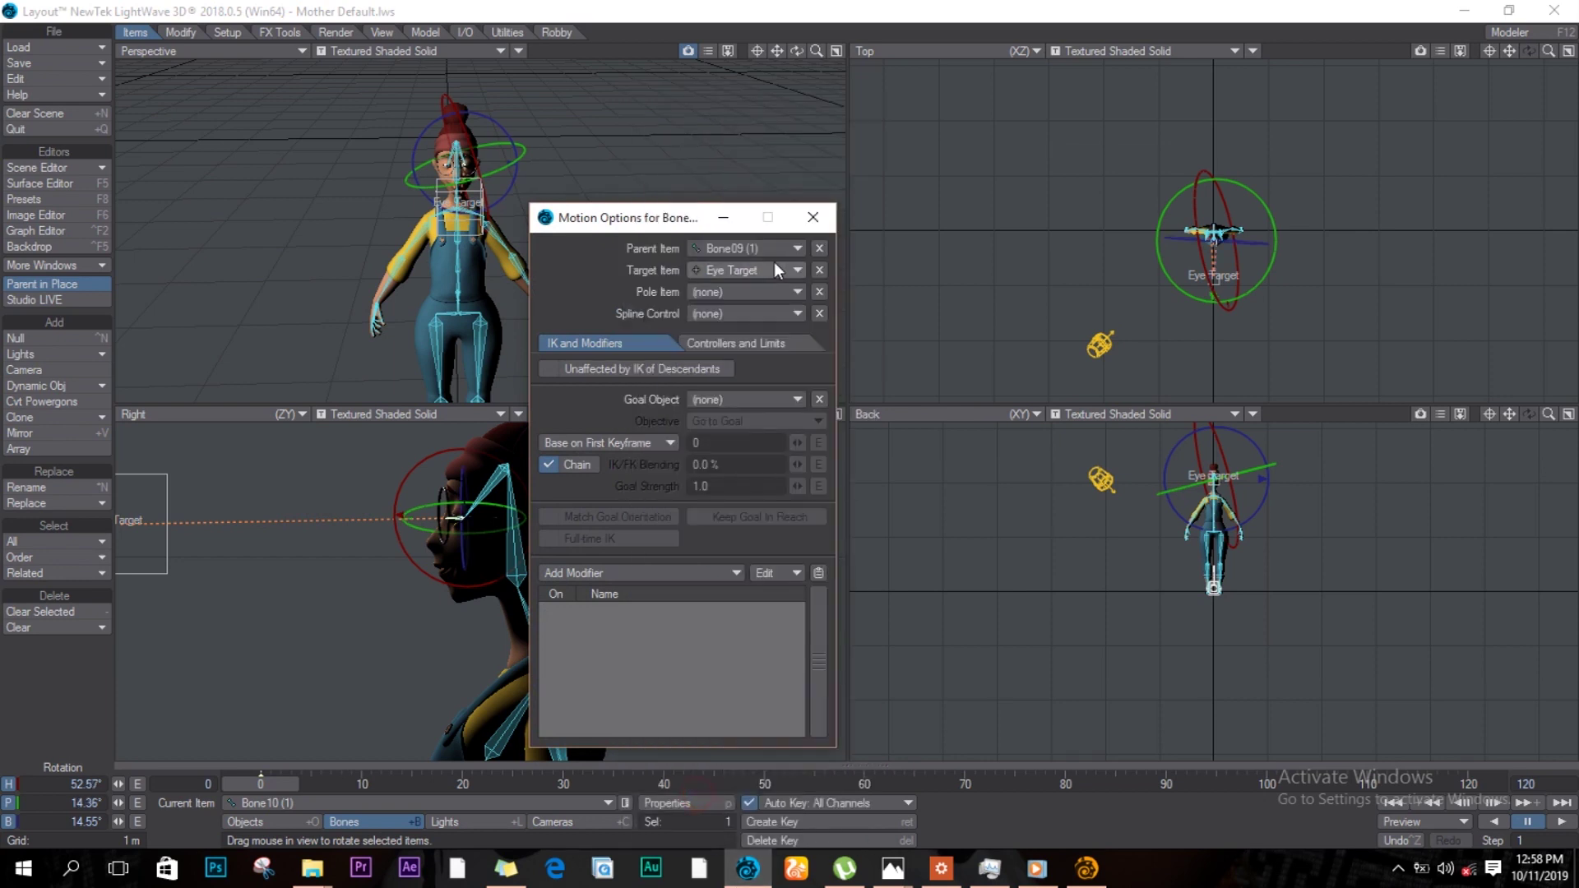
left_click(812, 218)
key("s")
left_click(1202, 47)
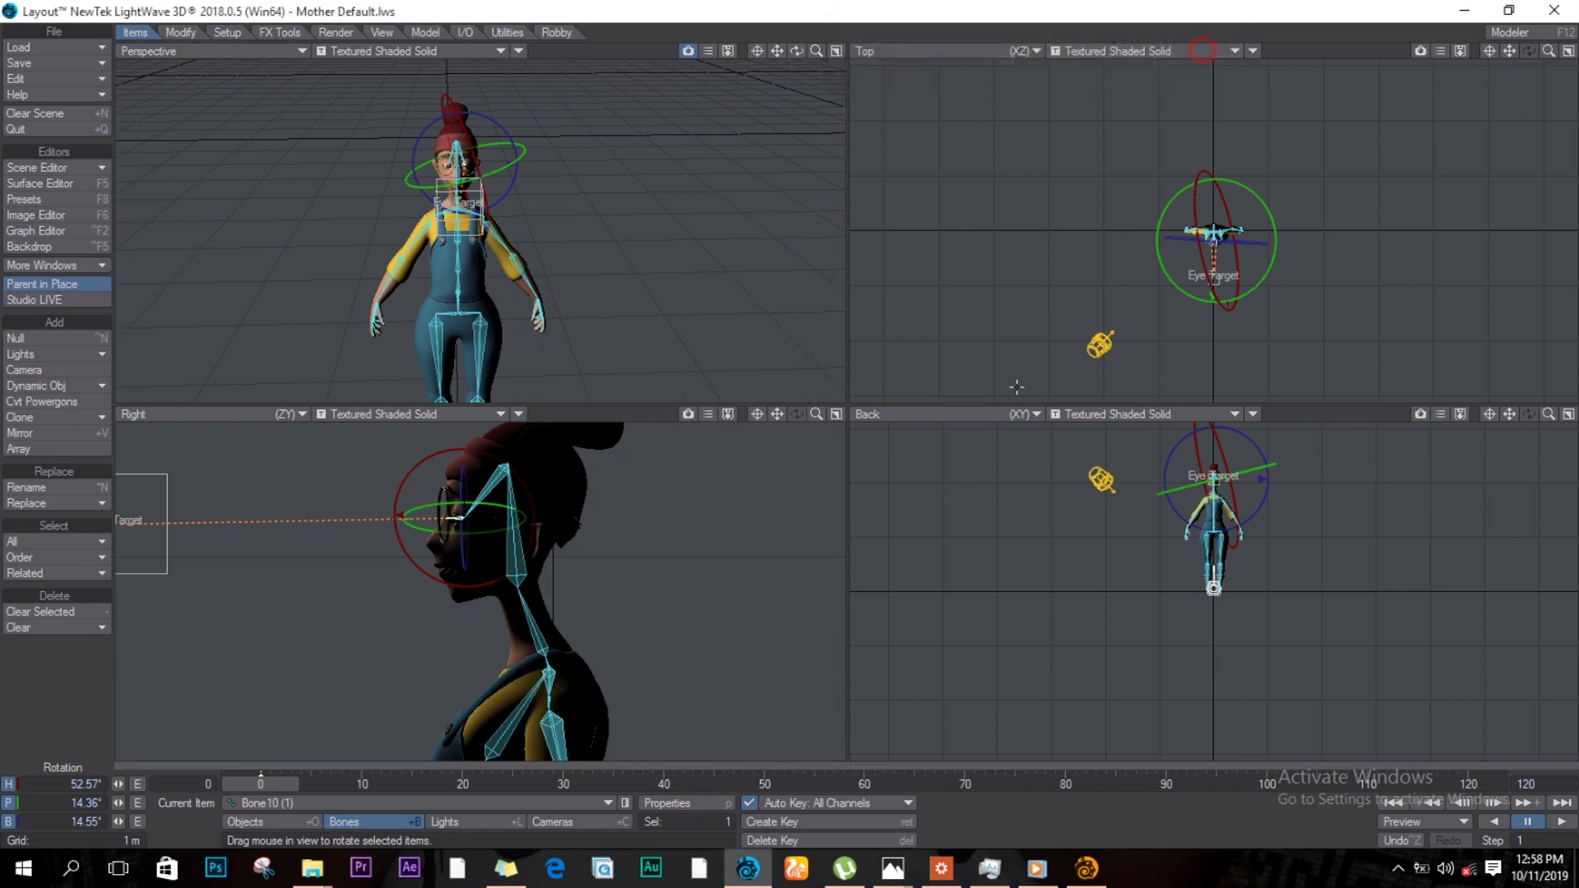
Step: Test the eye tracking in an enlarged perspective view by moving the Eye Target null sideways to about X 23 mm
left_click_drag(489, 505, 532, 549, "ctrl+alt")
left_click(484, 192)
left_click(481, 198)
left_click_drag(528, 211, 591, 239)
left_click(836, 51)
left_click_drag(857, 304, 941, 313, "ctrl+alt")
left_click_drag(1509, 54, 1108, 431)
left_click_drag(1083, 512, 1004, 551)
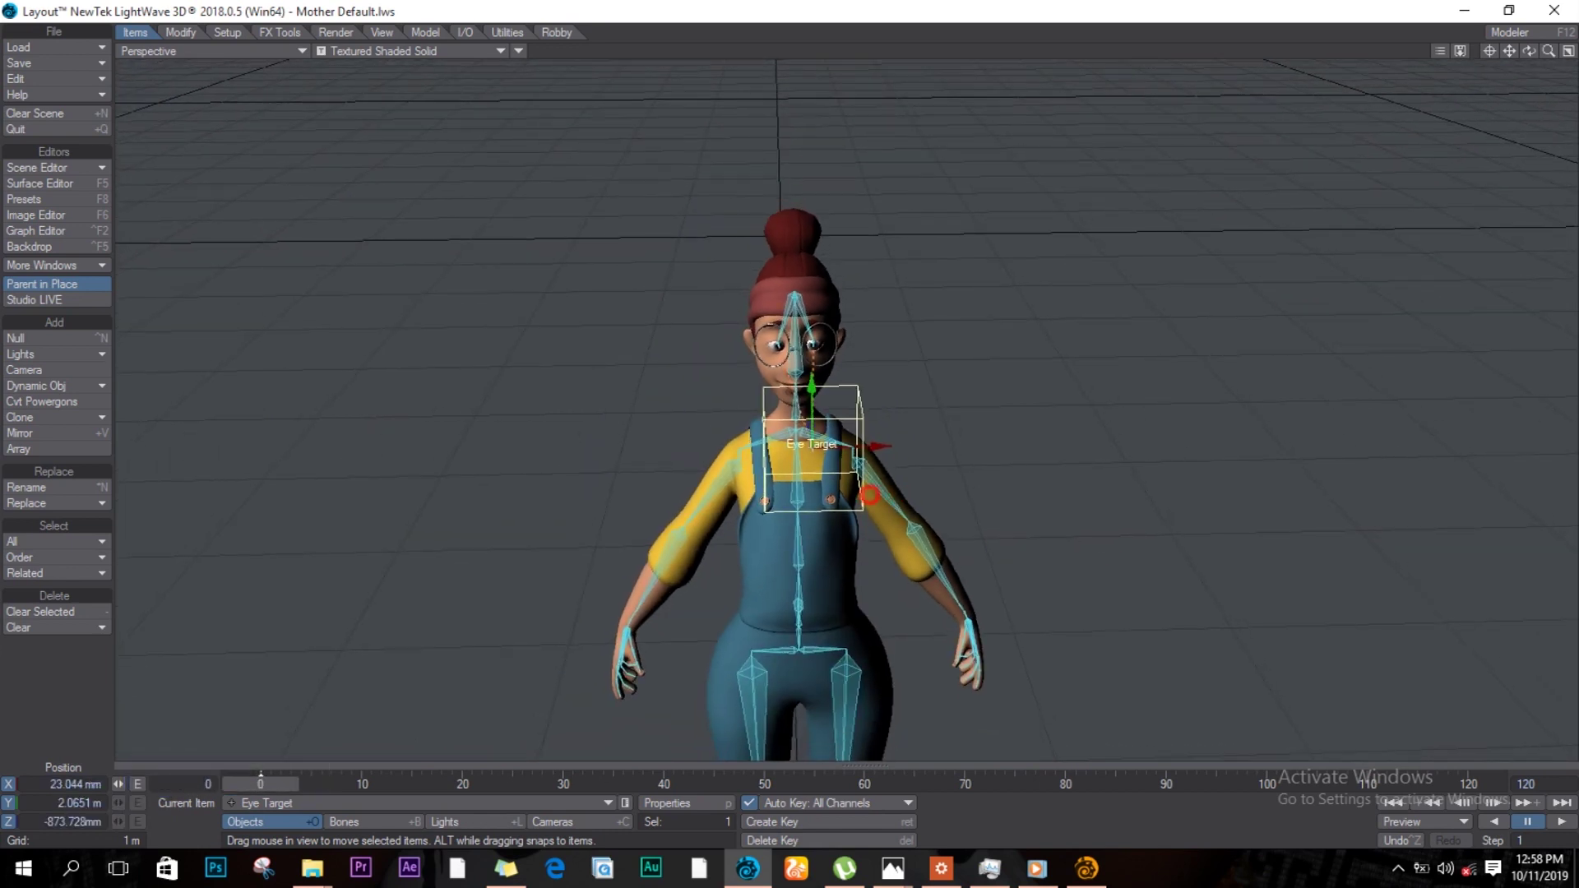
scroll(912, 494, "down", 3)
left_click_drag(1511, 51, 1451, 238)
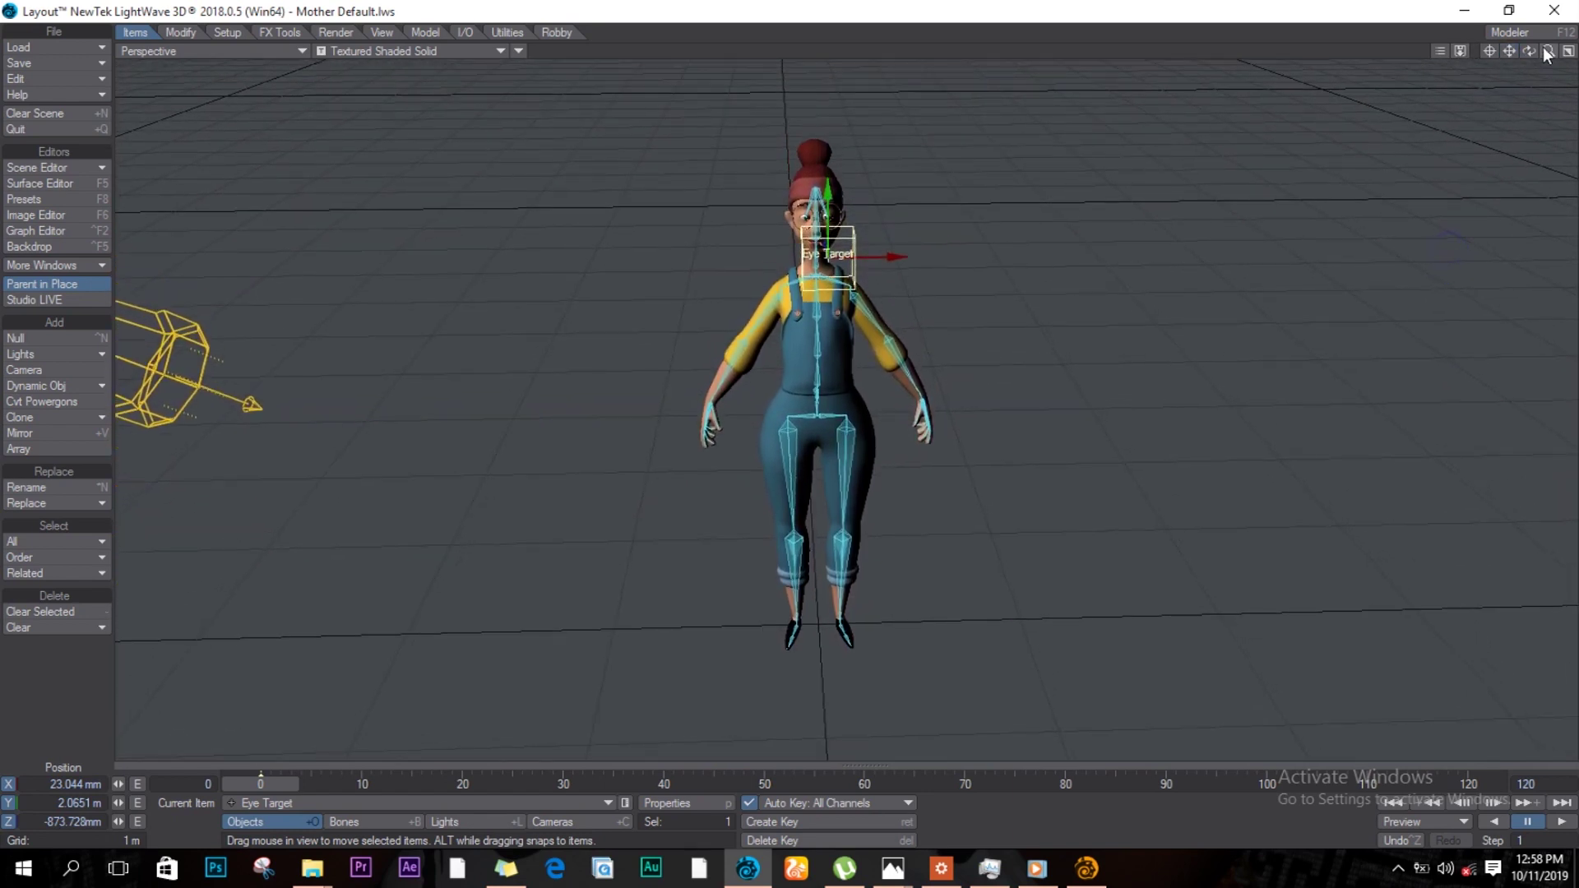
left_click_drag(1528, 51, 1527, 50)
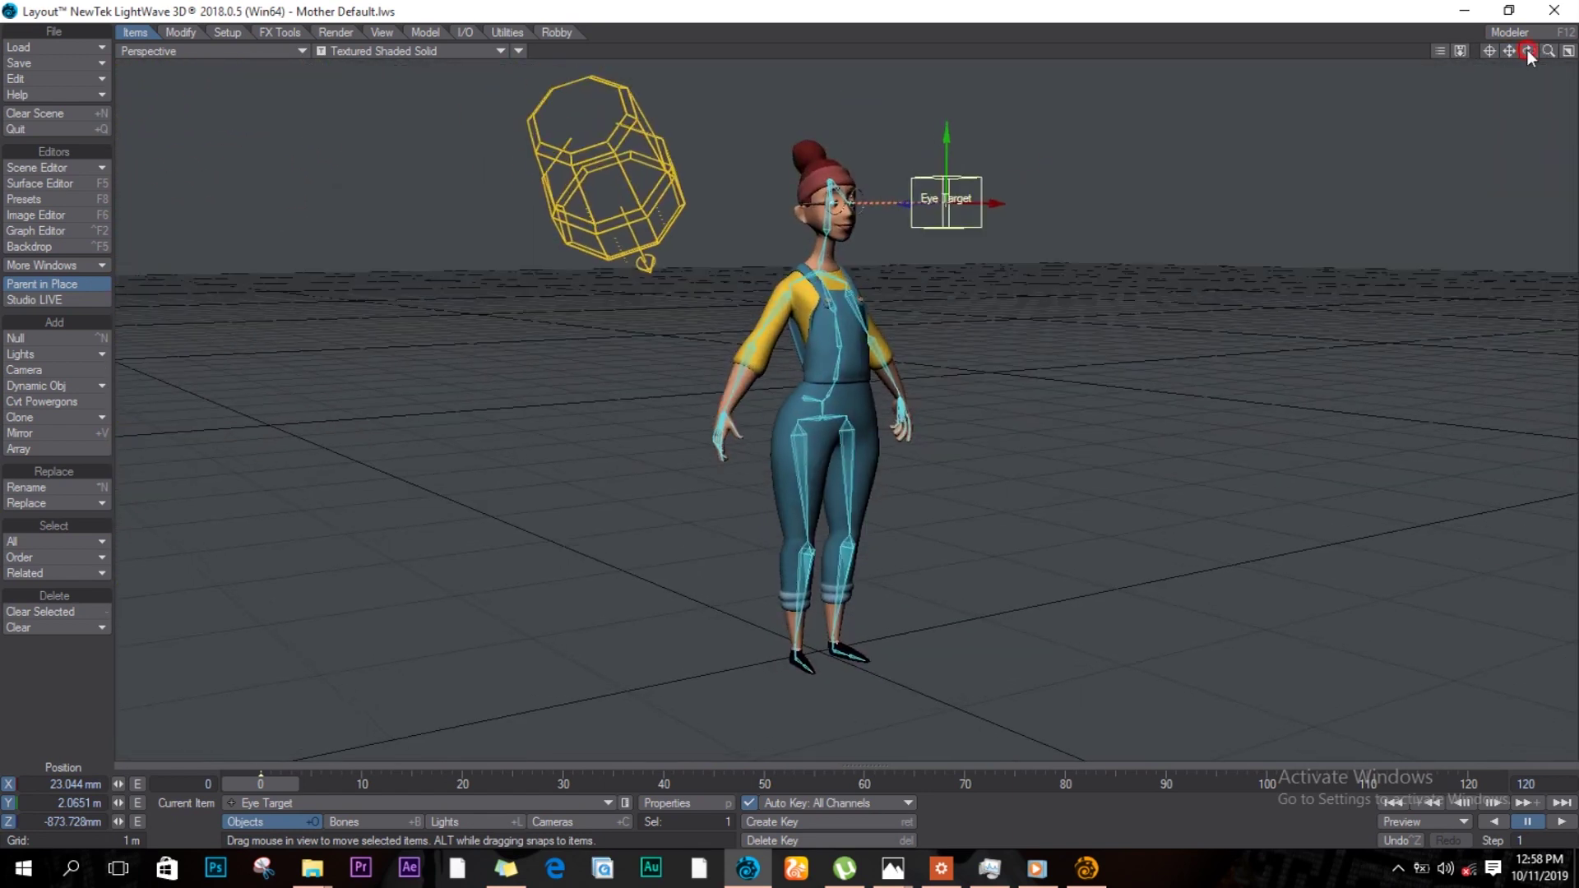